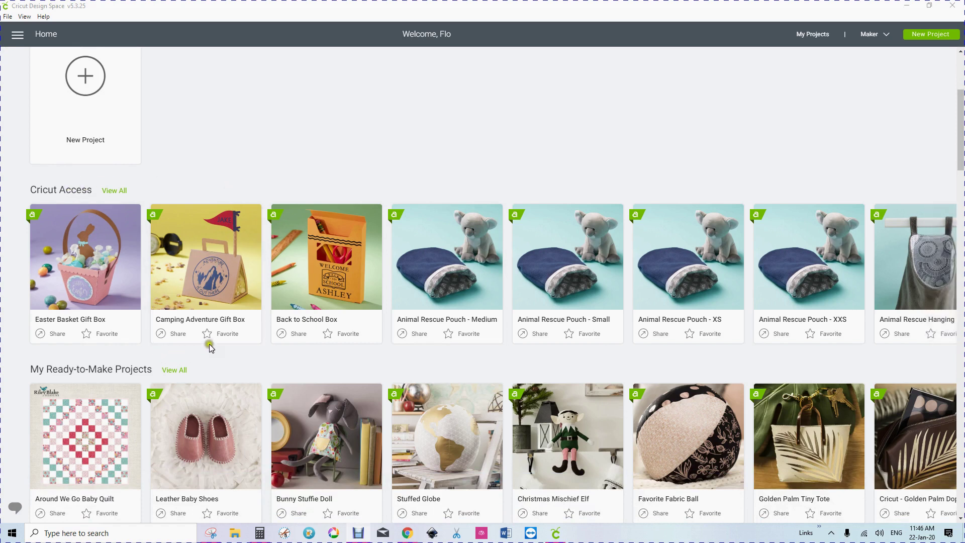
{"action": "scroll", "coordinate": [215, 342], "scroll_direction": "down", "scroll_amount": 4}
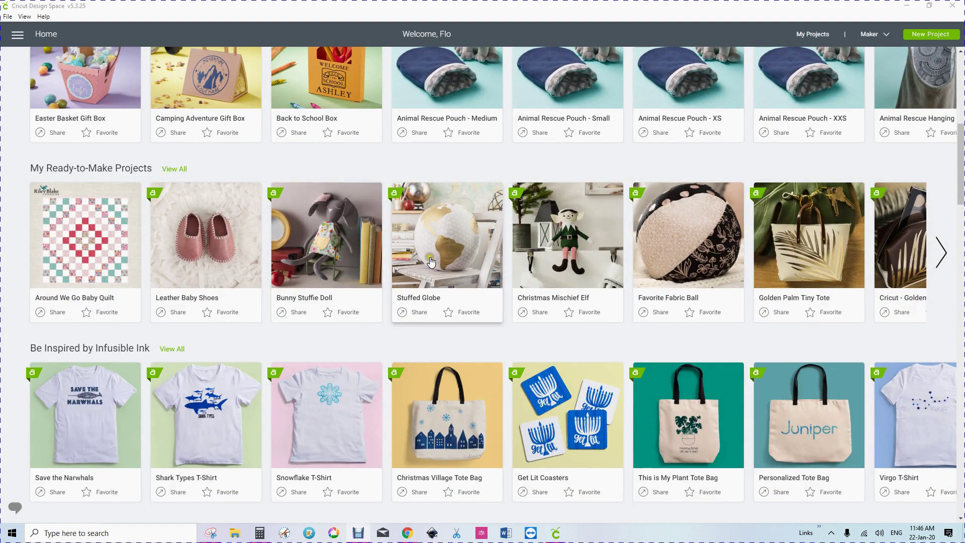
{"action": "scroll", "coordinate": [429, 254], "scroll_direction": "up", "scroll_amount": 4}
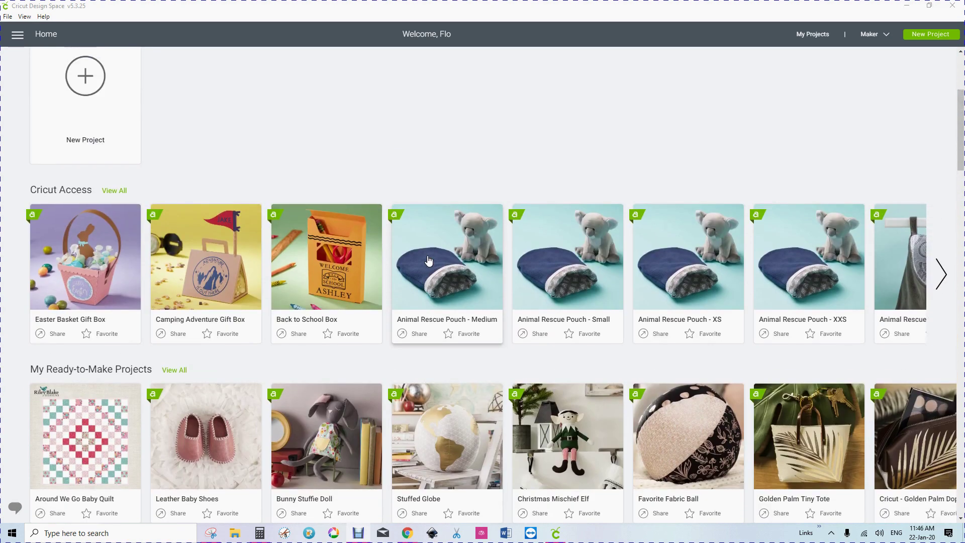
{"action": "scroll", "coordinate": [428, 260], "scroll_direction": "up", "scroll_amount": 2}
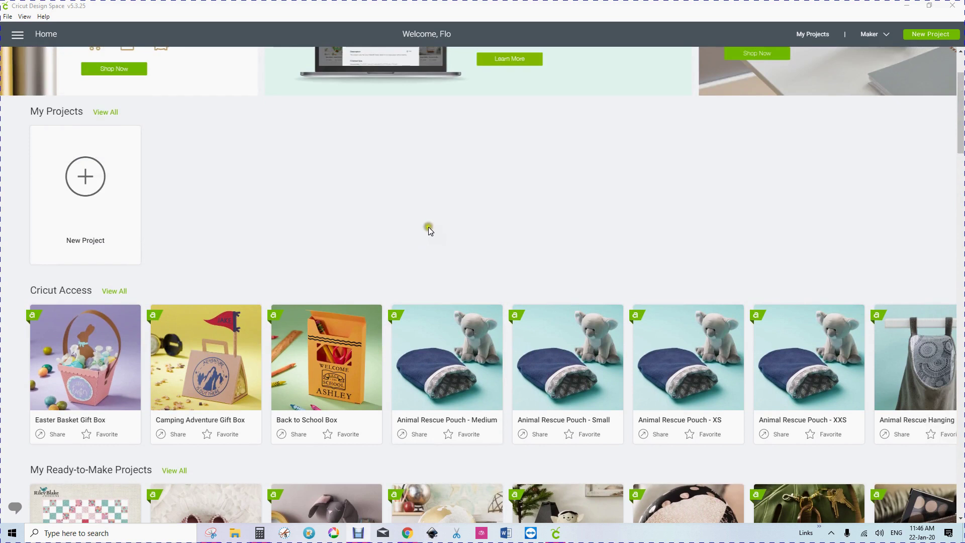
{"action": "scroll", "coordinate": [428, 227], "scroll_direction": "up", "scroll_amount": 2}
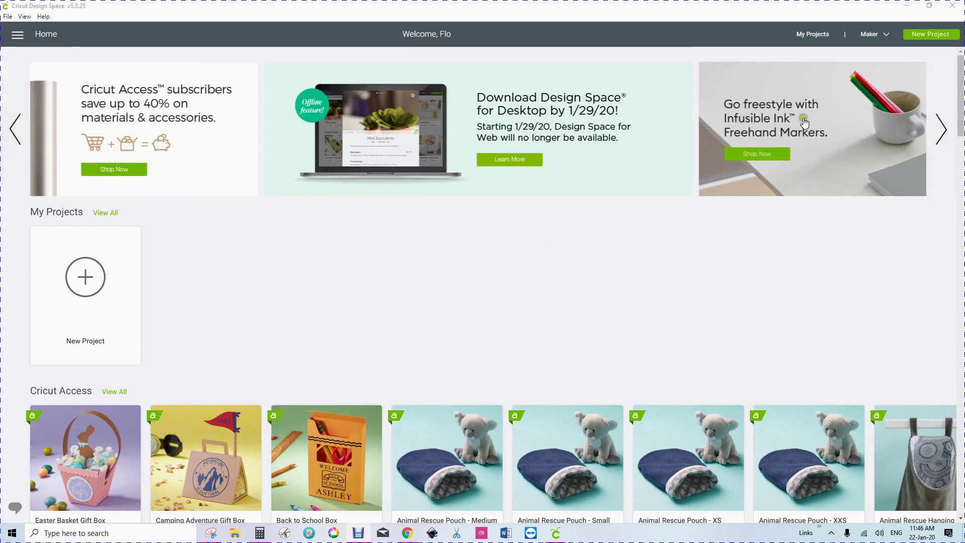
Open the Poinsettia Gift Box project from My Favorites on the canvas for customizing.
{"action": "left_click", "coordinate": [811, 35]}
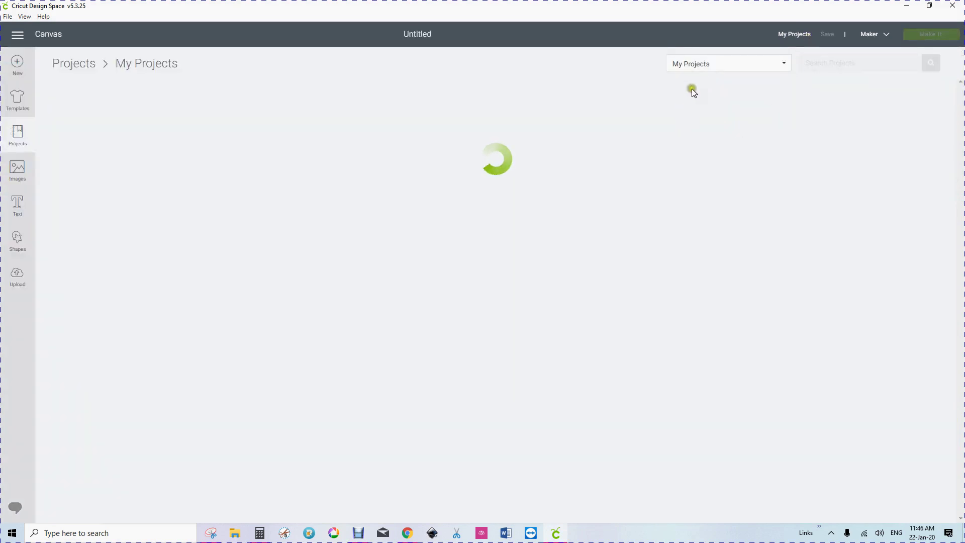
{"action": "left_click", "coordinate": [783, 66]}
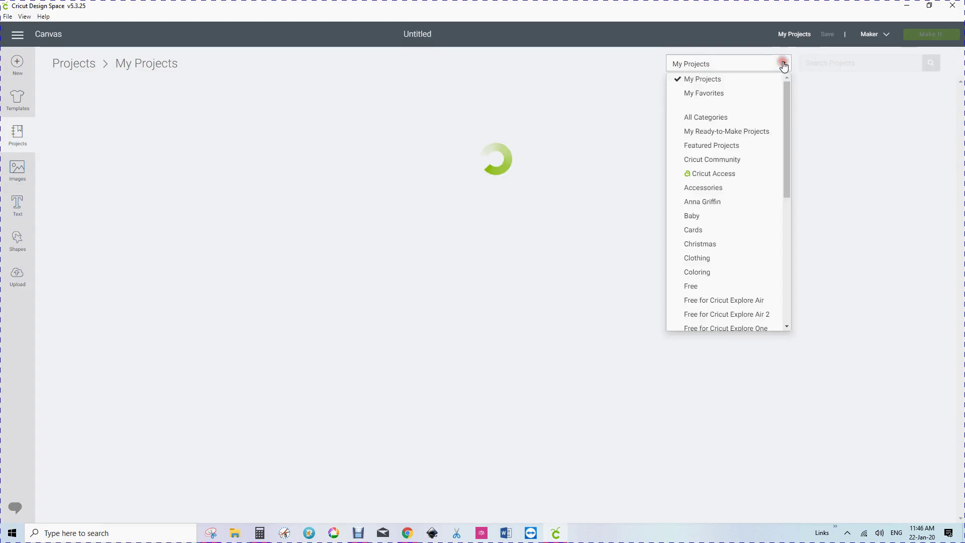
{"action": "left_click", "coordinate": [693, 95]}
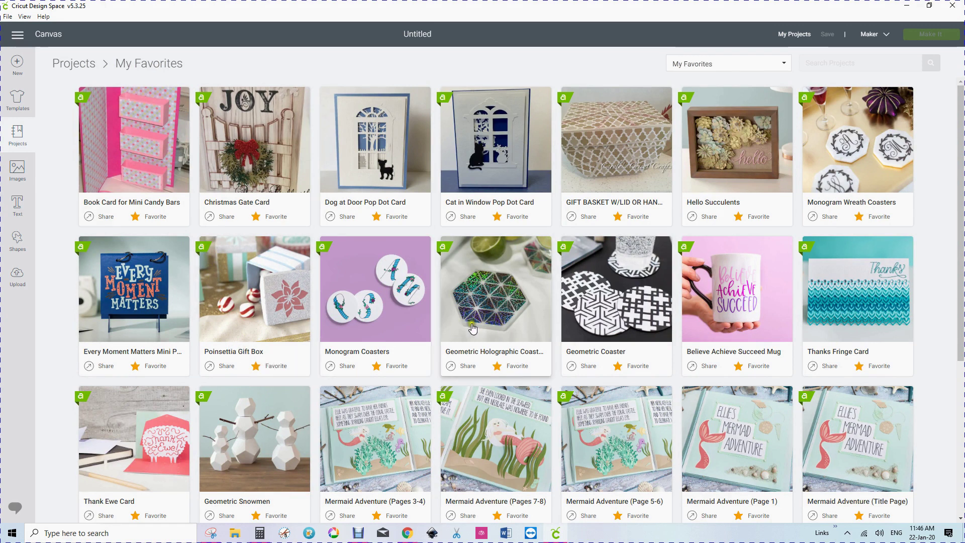
{"action": "left_click", "coordinate": [272, 293]}
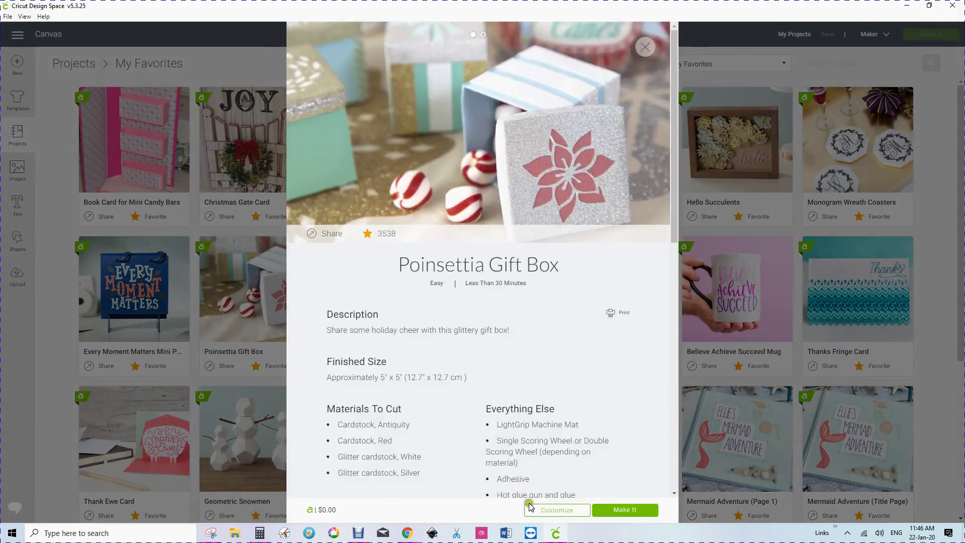
{"action": "left_click", "coordinate": [554, 511]}
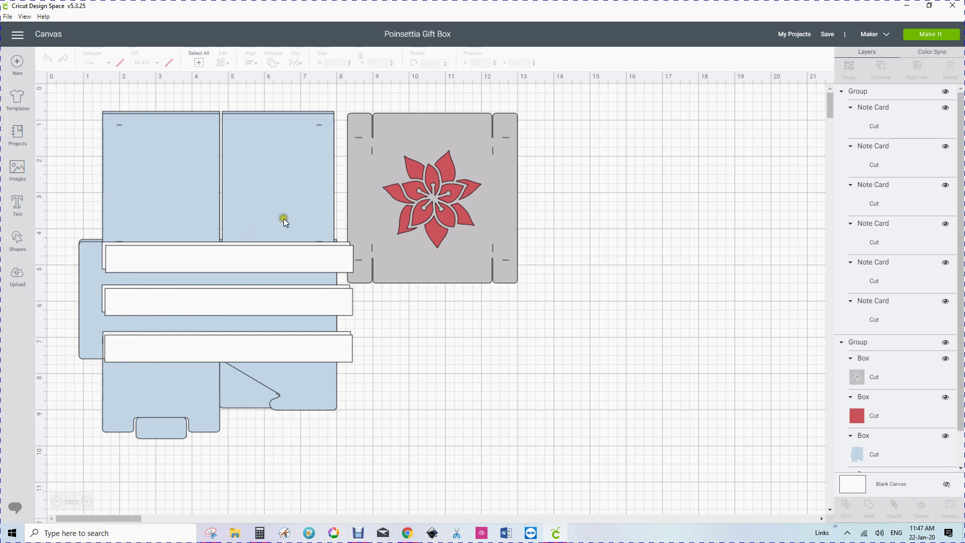
Move the white note card strips clear of the box to about X 10.9, Y 6.4 and ungroup the box pieces.
{"action": "left_click_drag", "start_coordinate": [245, 248], "coordinate": [566, 317]}
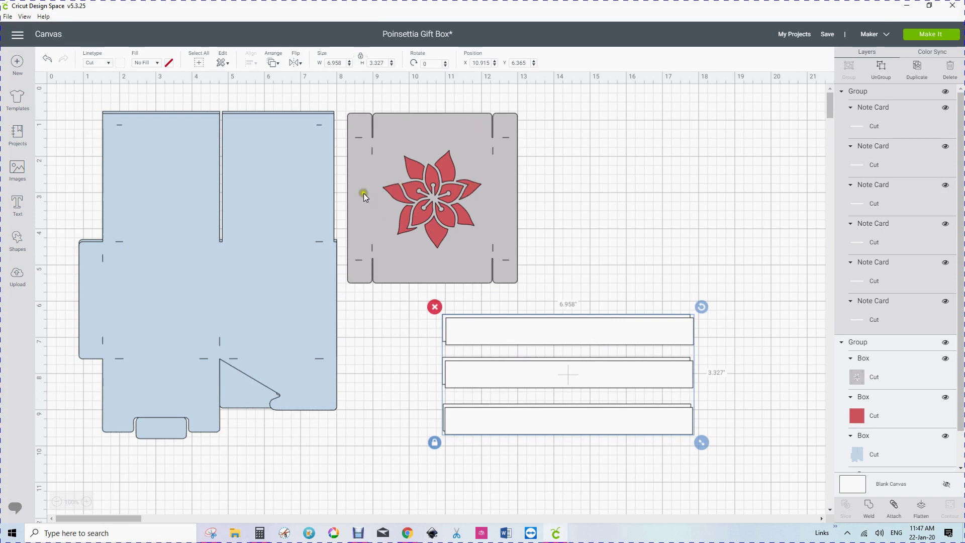
{"action": "mouse_move", "coordinate": [243, 192]}
{"action": "left_mouse_down"}
{"action": "mouse_move", "coordinate": [213, 214]}
{"action": "mouse_move", "coordinate": [251, 186]}
{"action": "mouse_move", "coordinate": [249, 175]}
{"action": "left_mouse_up"}
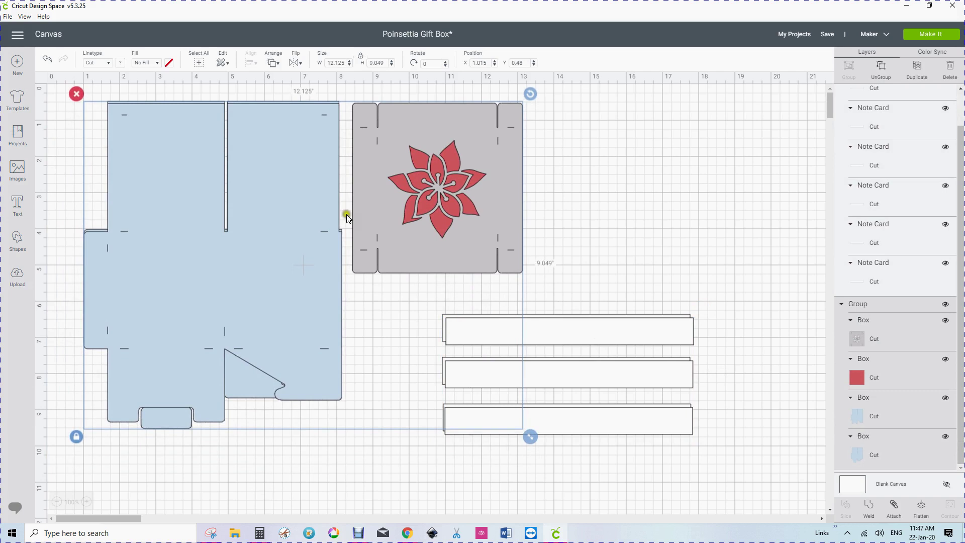
{"action": "left_click", "coordinate": [884, 71]}
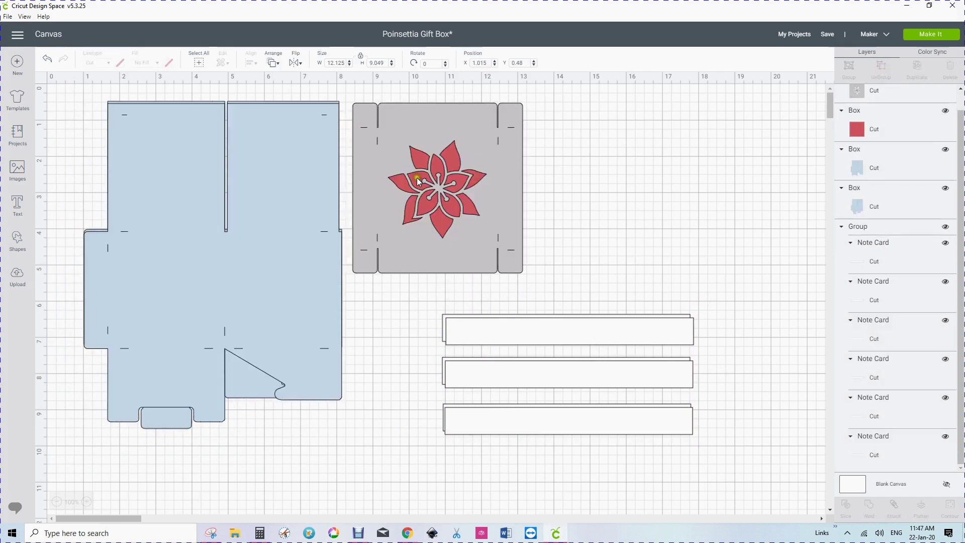
Move both overlapping blue box pieces down the canvas below the gray panel, placing the rear one at about X 2.1, Y 7.1.
{"action": "left_click_drag", "start_coordinate": [280, 195], "coordinate": [280, 237]}
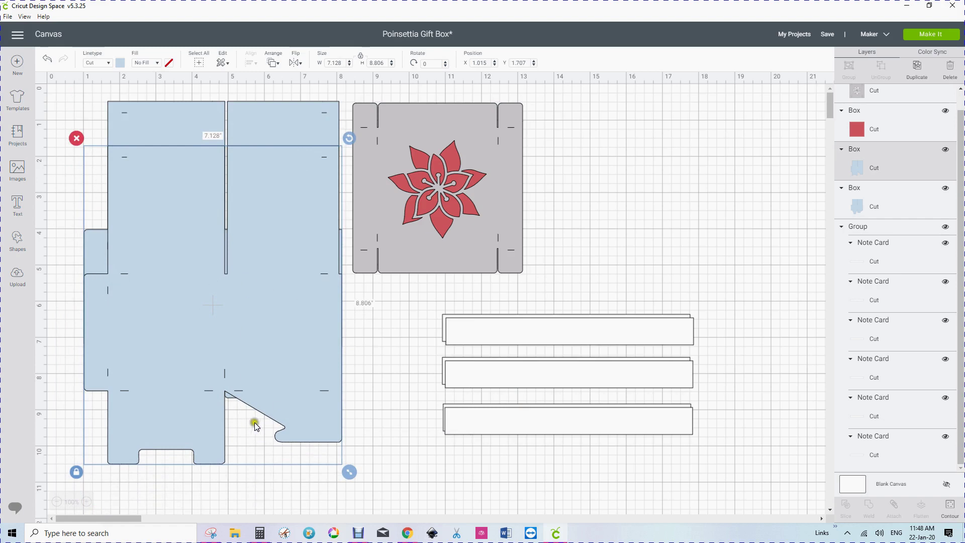
{"action": "left_click_drag", "start_coordinate": [267, 167], "coordinate": [259, 381]}
{"action": "left_click_drag", "start_coordinate": [274, 138], "coordinate": [319, 332]}
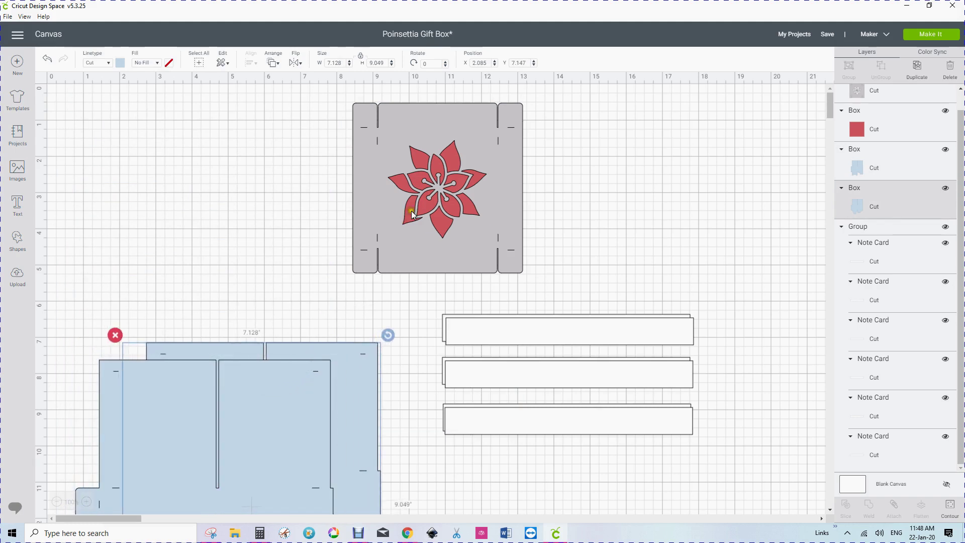
Separate the gray poinsettia panel from the red square, placing the panel at about X 1, Y 1 and the square at about X 7.9, Y 1.3.
{"action": "left_click_drag", "start_coordinate": [420, 252], "coordinate": [172, 262]}
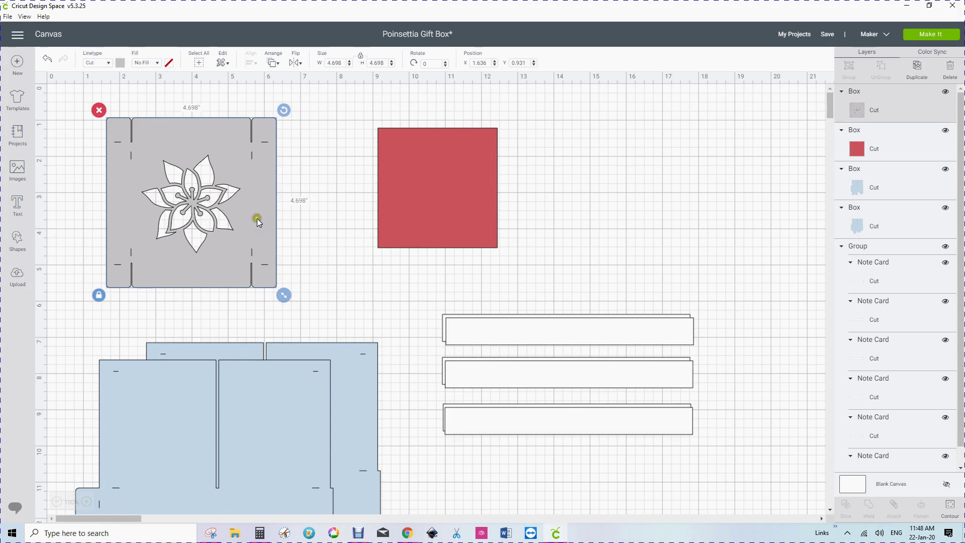
{"action": "left_click_drag", "start_coordinate": [267, 188], "coordinate": [243, 191]}
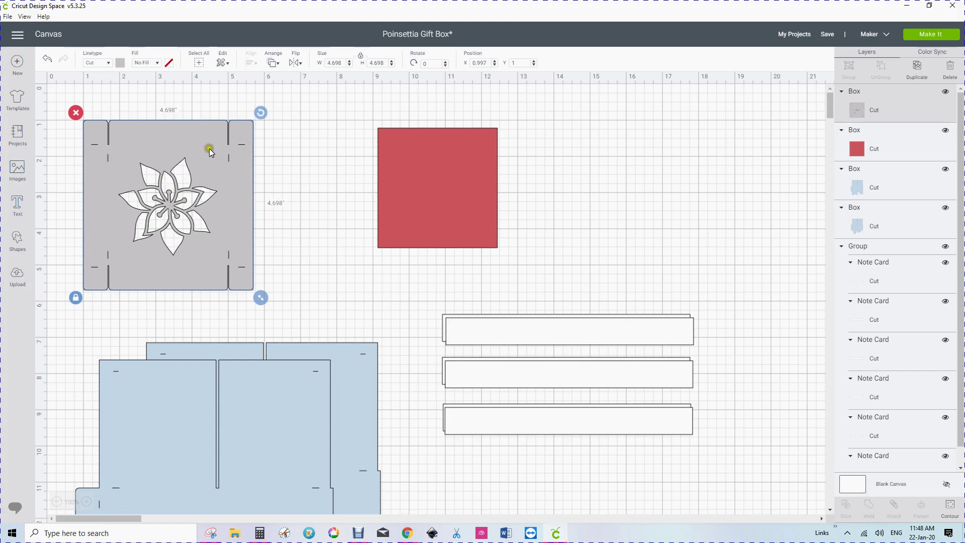
{"action": "left_click_drag", "start_coordinate": [418, 178], "coordinate": [344, 186]}
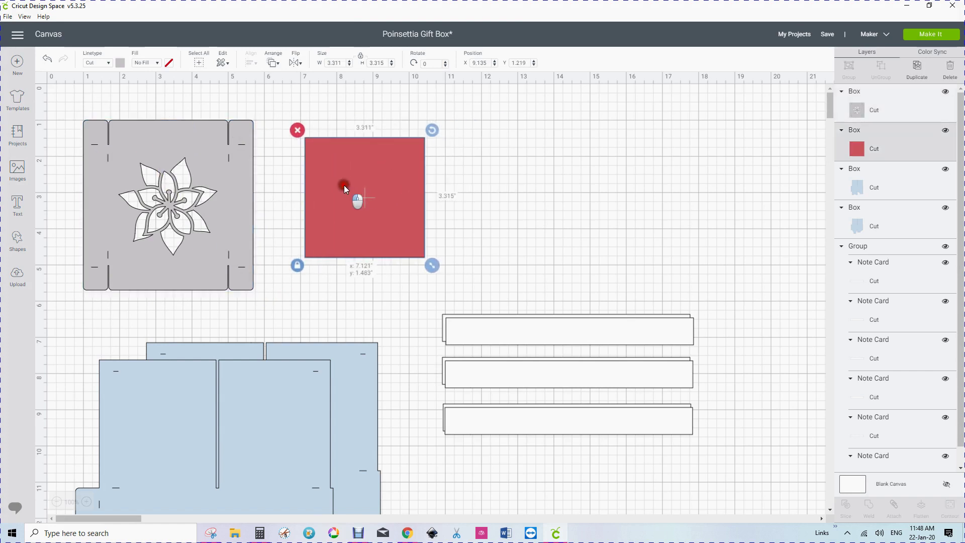
{"action": "left_click_drag", "start_coordinate": [338, 142], "coordinate": [396, 179]}
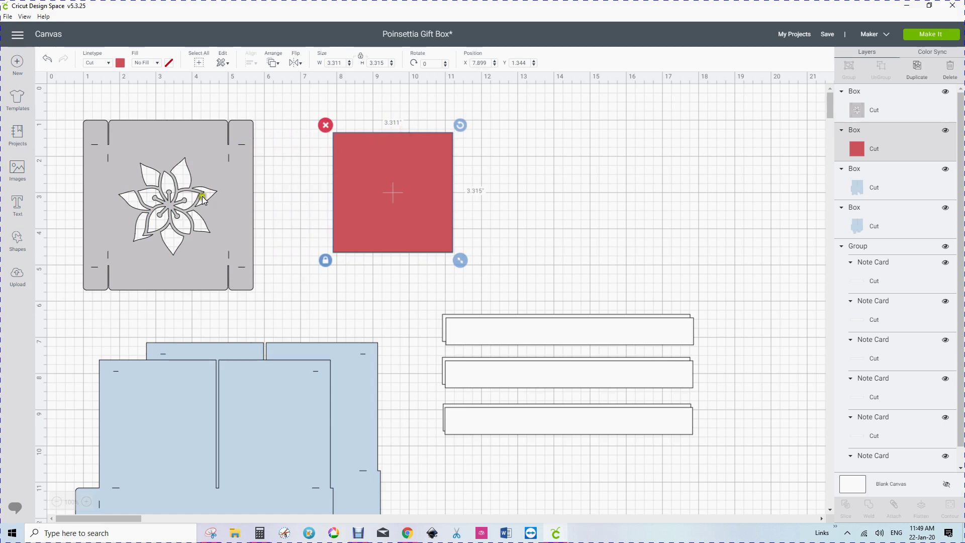
Switch to the Calculator and move its window clear of the gray panel and the red square.
{"action": "left_click", "coordinate": [174, 132]}
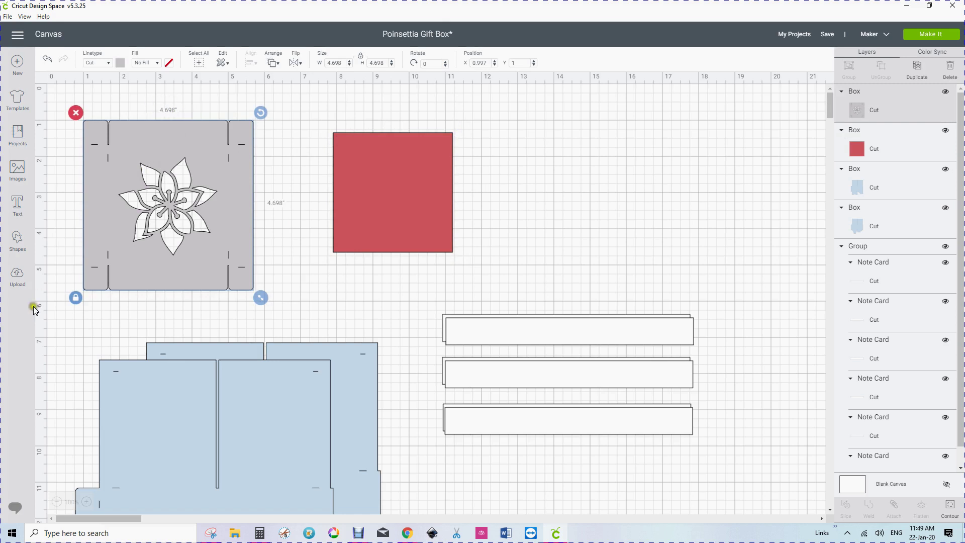
{"action": "left_click", "coordinate": [257, 534]}
{"action": "left_click", "coordinate": [258, 535]}
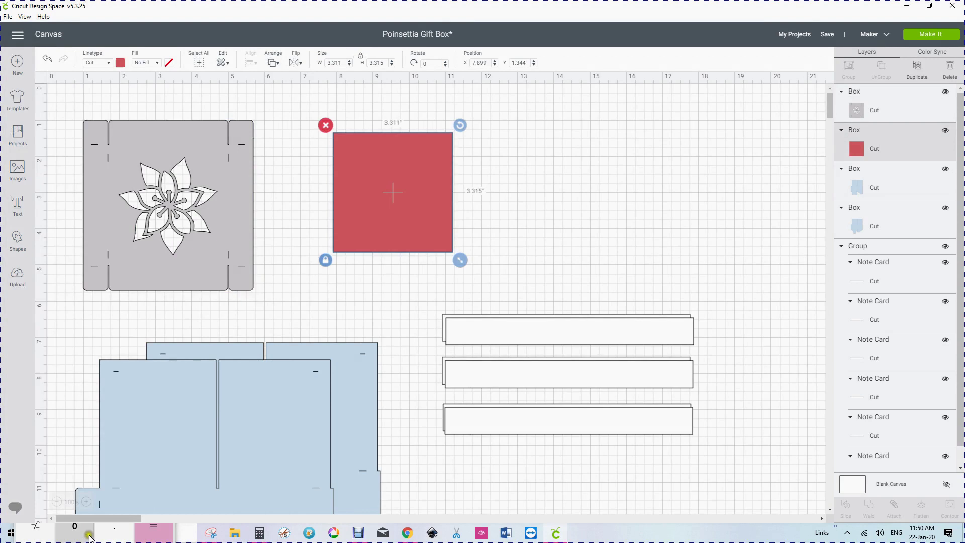
{"action": "left_click", "coordinate": [261, 534]}
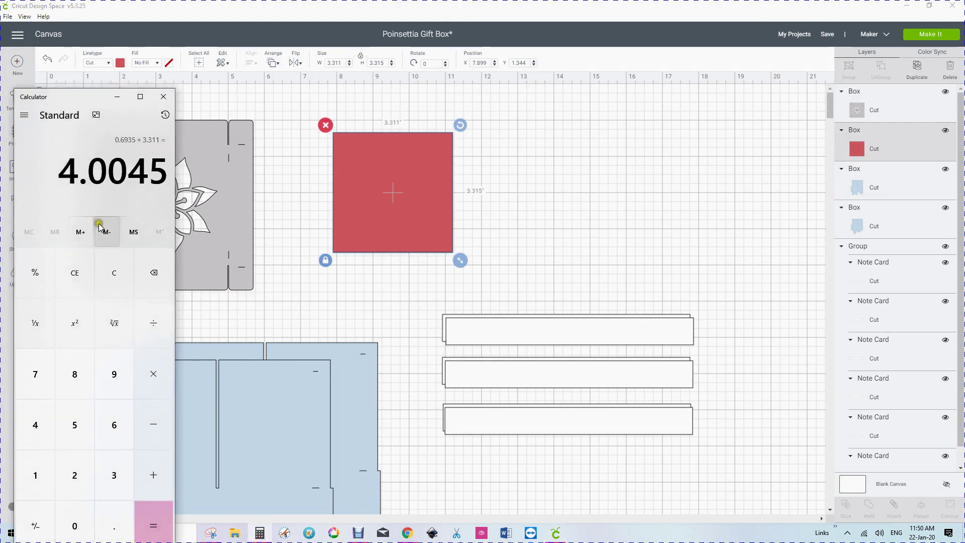
{"action": "left_click_drag", "start_coordinate": [71, 102], "coordinate": [624, 86]}
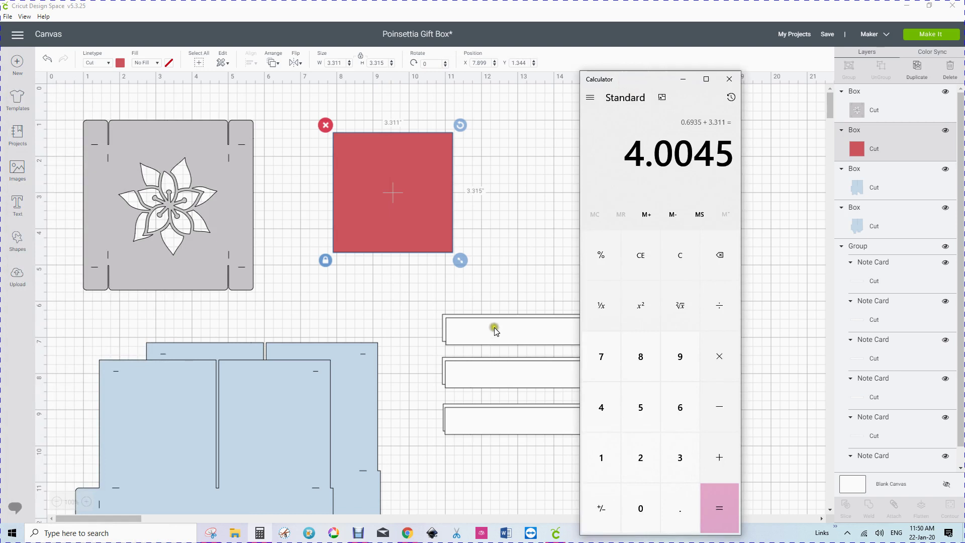
Select the gray panel to read its width, and start a subtraction from 4.698 in the cleared Calculator.
{"action": "left_click", "coordinate": [155, 132]}
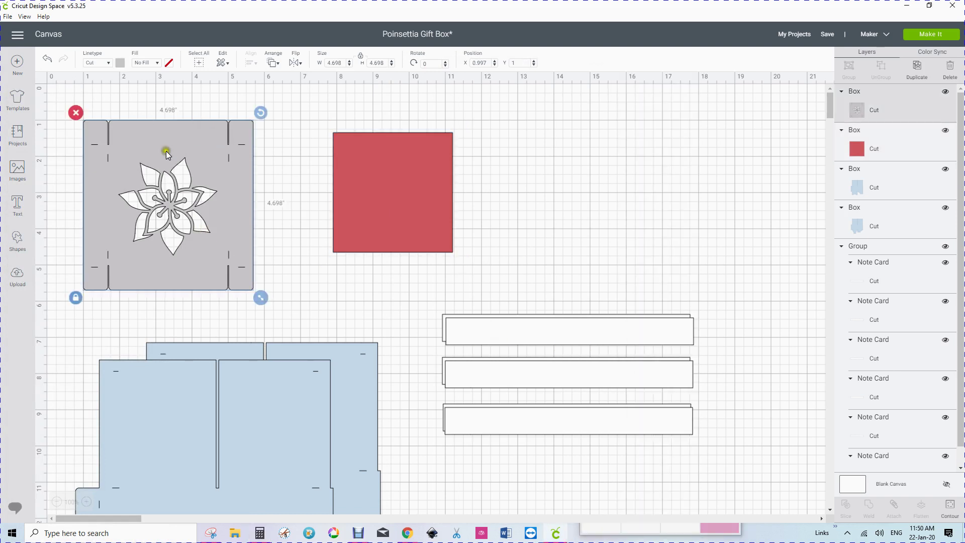
{"action": "left_click", "coordinate": [260, 533]}
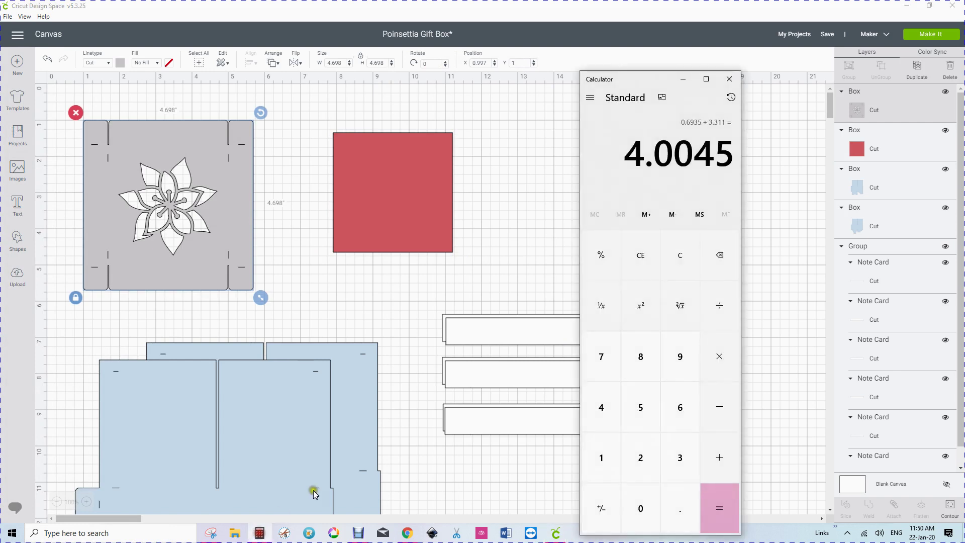
{"action": "left_click", "coordinate": [676, 256]}
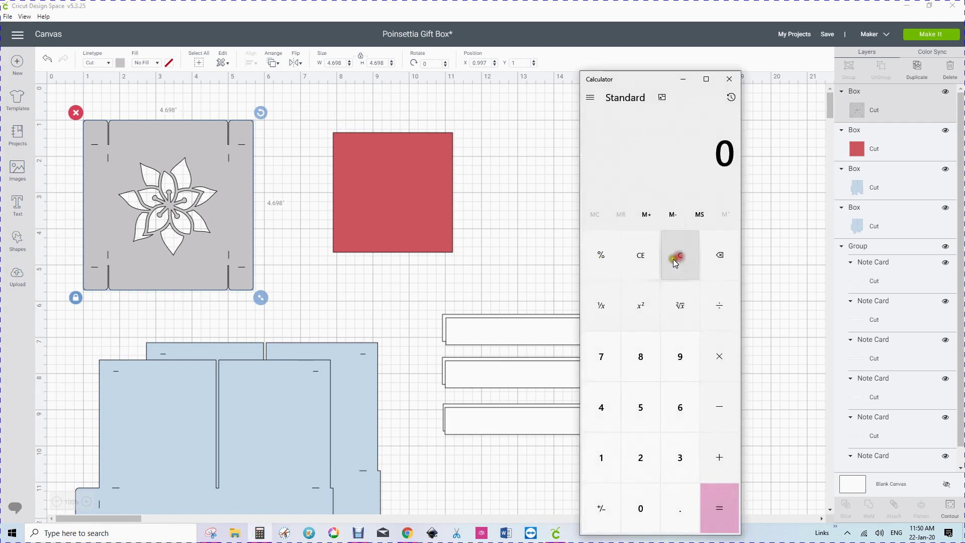
{"action": "left_click", "coordinate": [611, 397]}
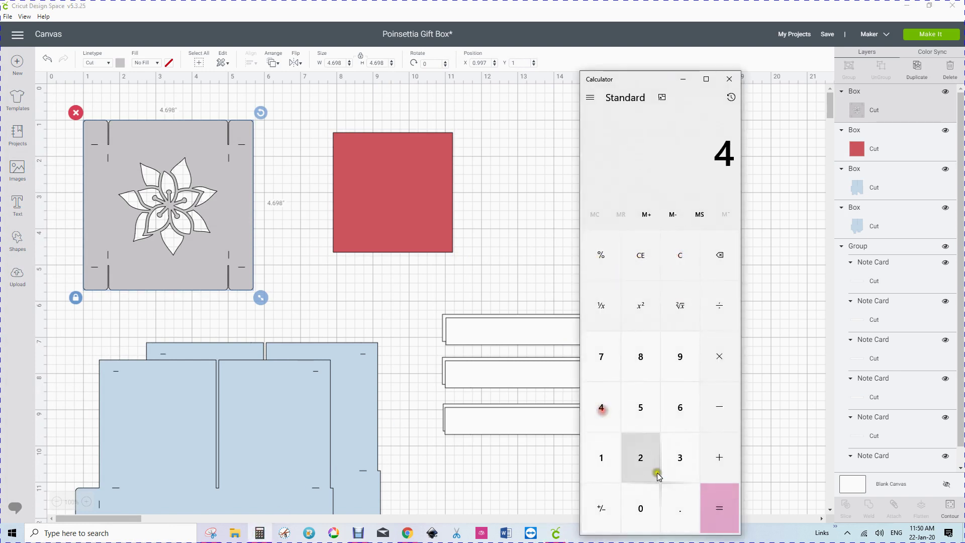
{"action": "left_click", "coordinate": [681, 511]}
{"action": "left_click", "coordinate": [677, 408]}
{"action": "left_click", "coordinate": [676, 358]}
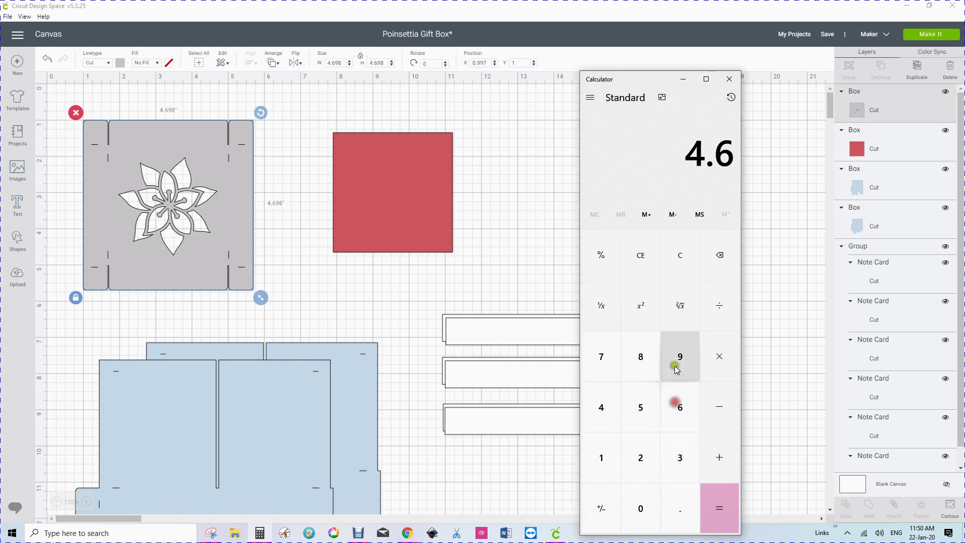
{"action": "left_click", "coordinate": [637, 357]}
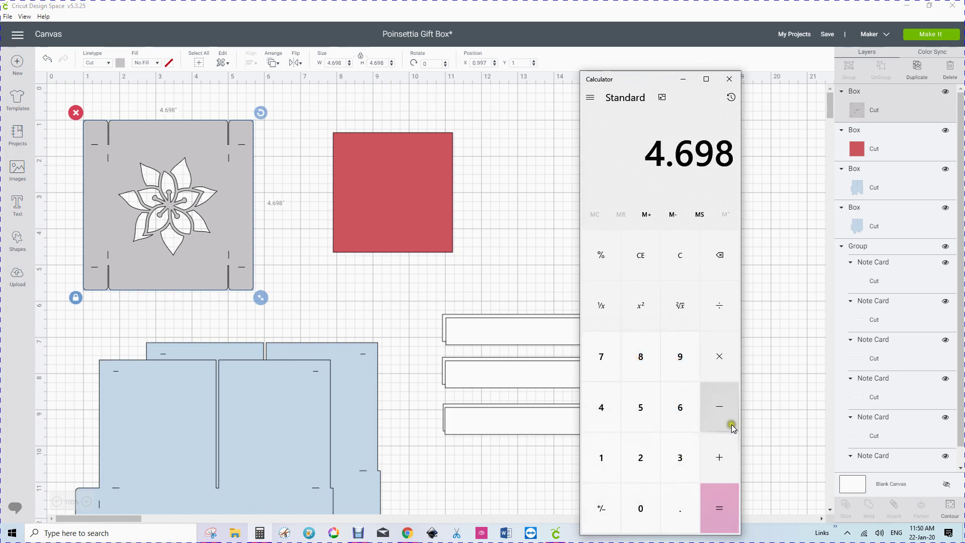
{"action": "left_click", "coordinate": [717, 406]}
Select the red square to read its width, and subtract 3.311 from the panel's width in the Calculator.
{"action": "left_click", "coordinate": [414, 192]}
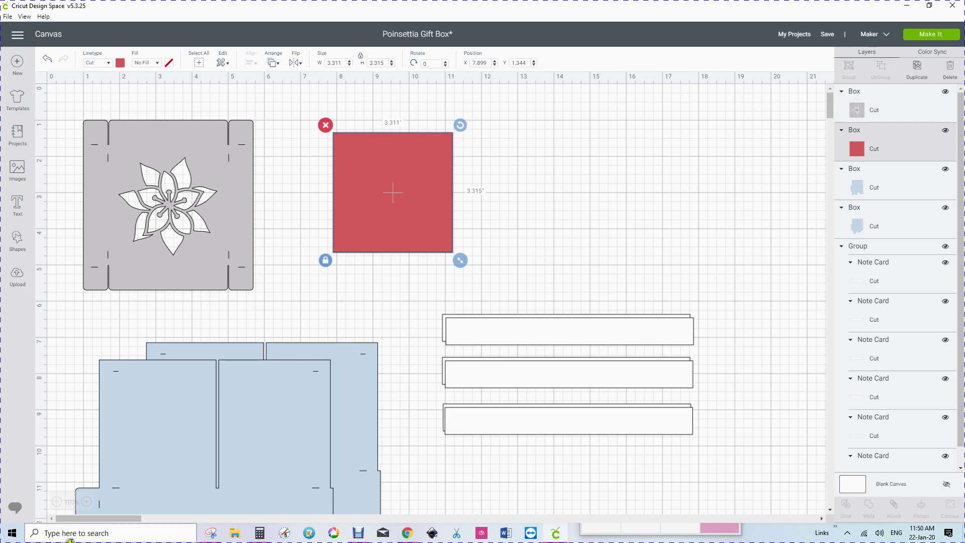
{"action": "left_click", "coordinate": [258, 534]}
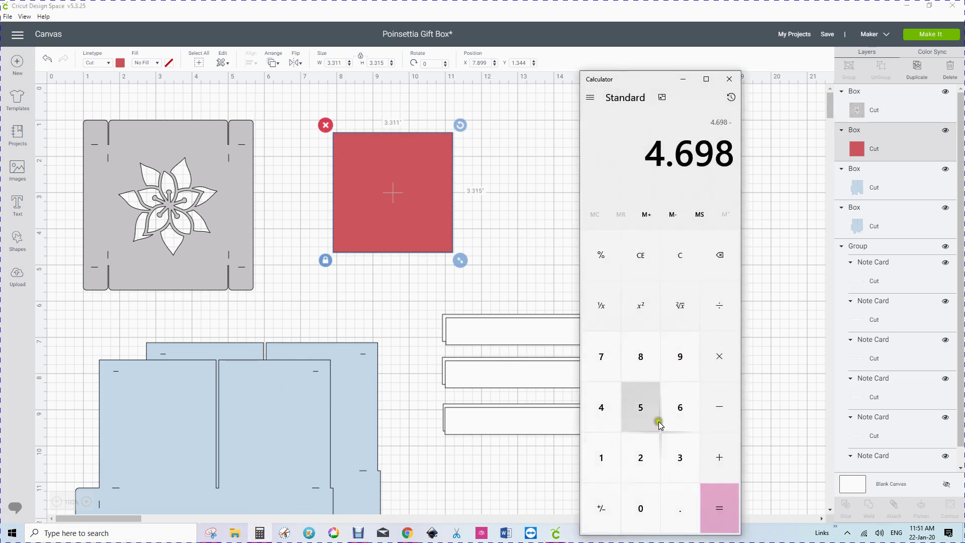
{"action": "left_click", "coordinate": [676, 463]}
{"action": "left_click", "coordinate": [677, 508]}
{"action": "left_click", "coordinate": [676, 460]}
{"action": "left_click", "coordinate": [596, 468]}
{"action": "left_click", "coordinate": [598, 462]}
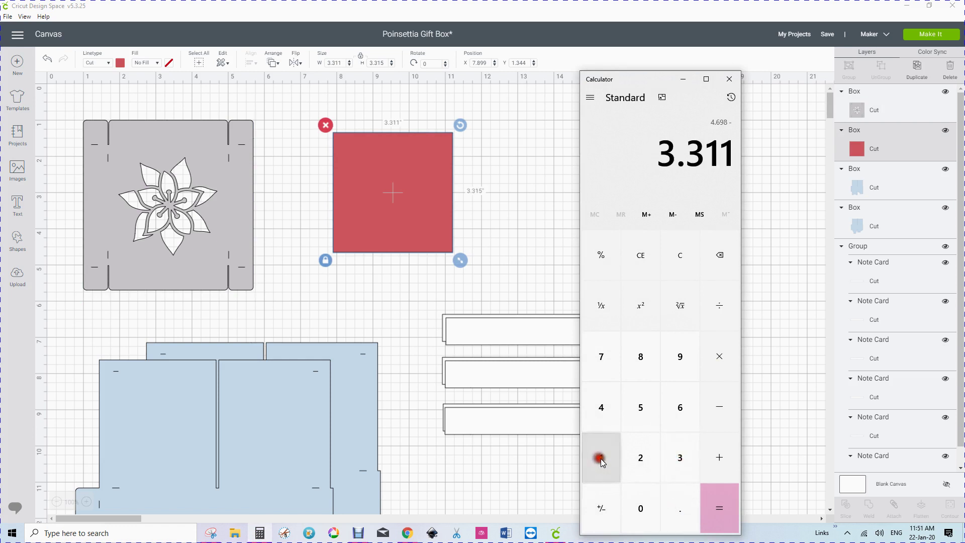
{"action": "left_click", "coordinate": [723, 508]}
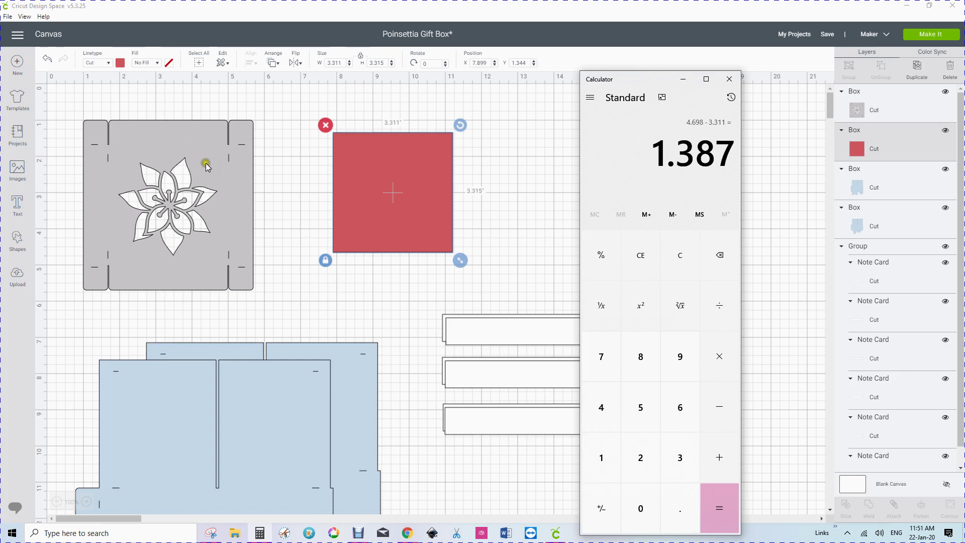
Divide the width difference by 2 in the Calculator to get the margin on each side.
{"action": "left_click", "coordinate": [722, 308]}
{"action": "left_click", "coordinate": [640, 457]}
{"action": "left_click", "coordinate": [717, 510]}
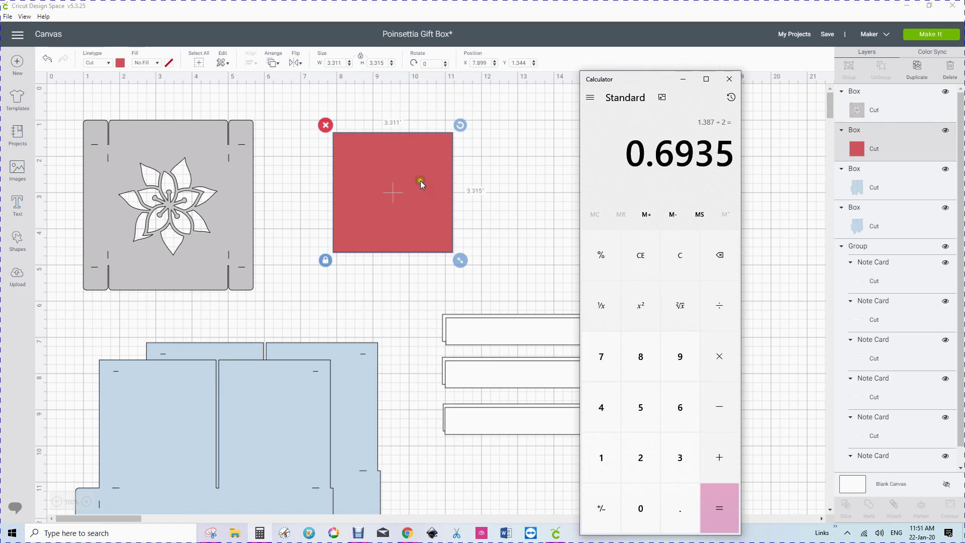
Set the gray poinsettia panel's X position to 1.
{"action": "left_click", "coordinate": [140, 142]}
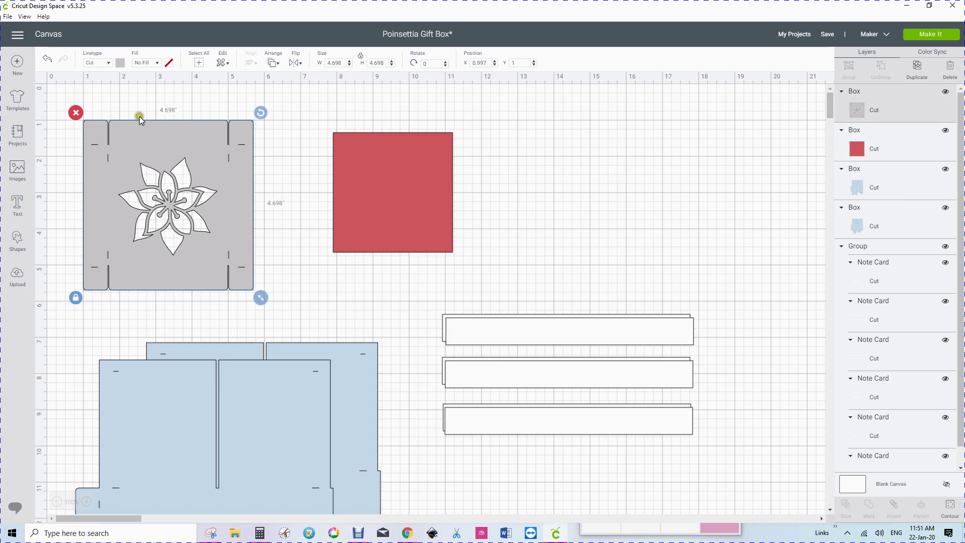
{"action": "left_click", "coordinate": [488, 62]}
{"action": "key", "text": "BackSpace"}
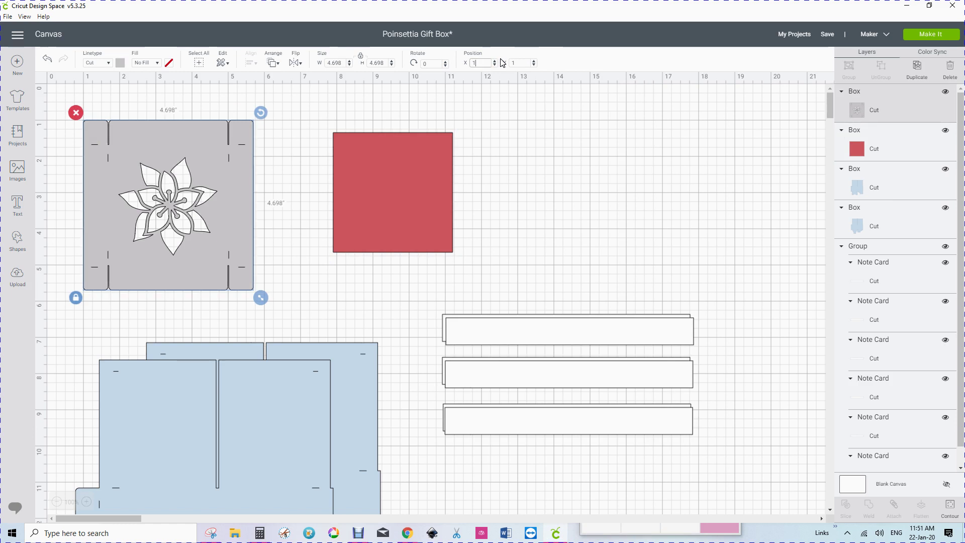
{"action": "left_click", "coordinate": [534, 54]}
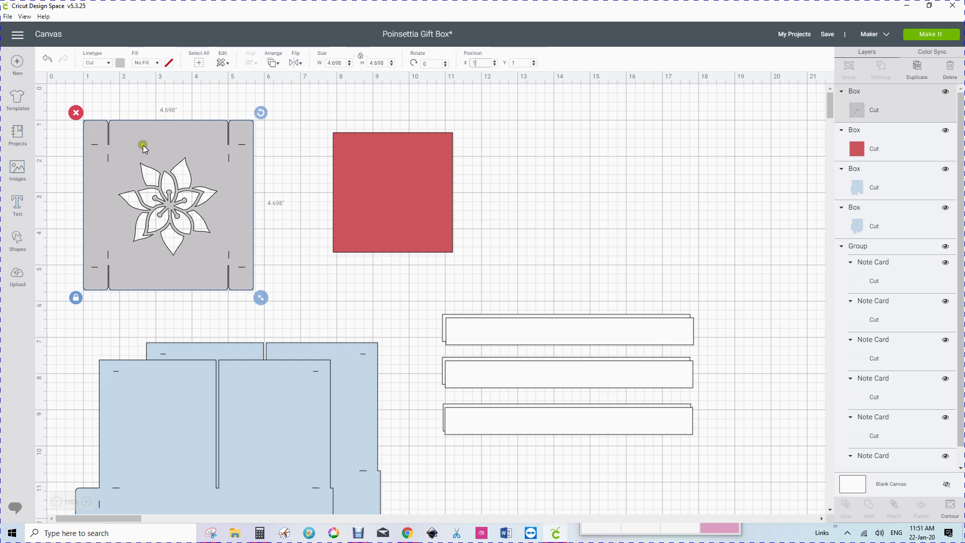
Duplicate the red square and place the copy on empty canvas at about X 14.96, Y 1.19.
{"action": "left_click", "coordinate": [377, 162]}
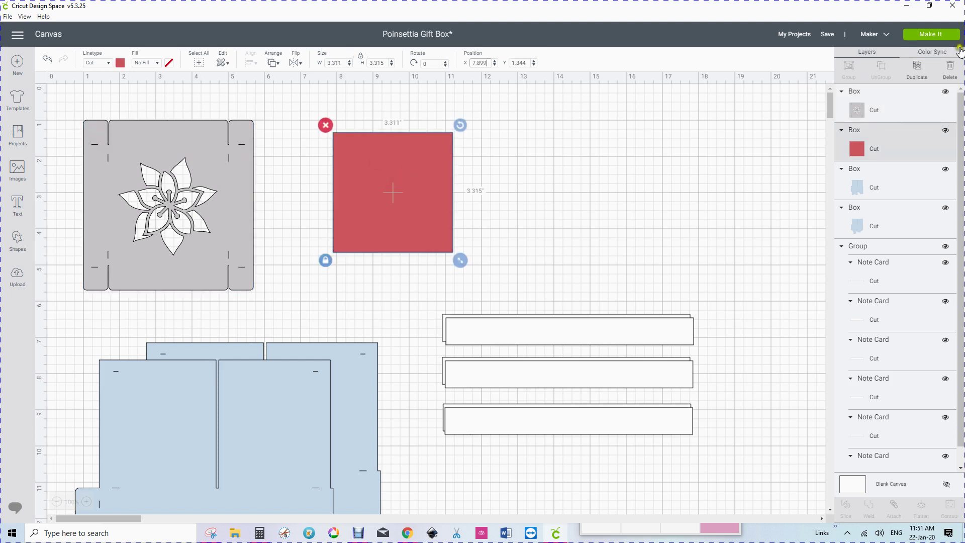
{"action": "left_click", "coordinate": [917, 65]}
{"action": "left_click_drag", "start_coordinate": [386, 200], "coordinate": [639, 185]}
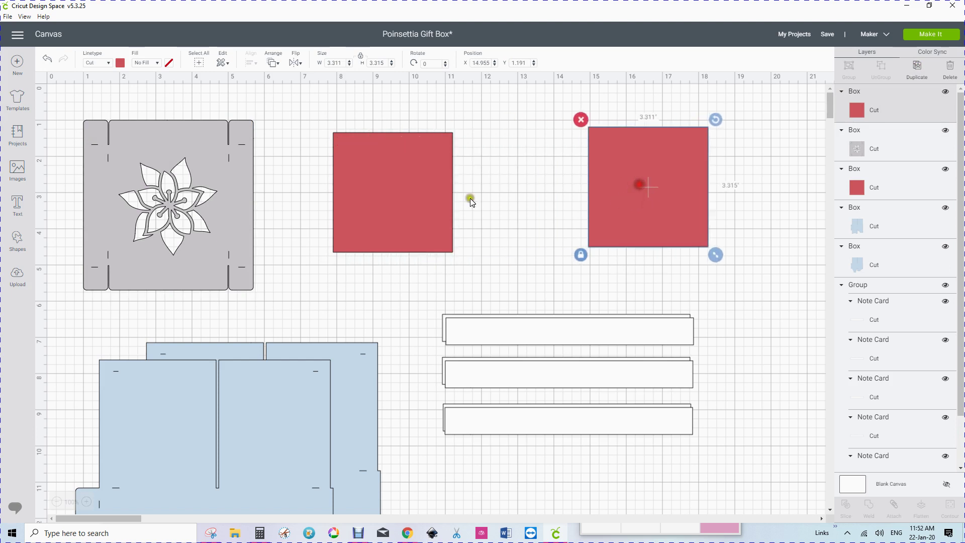
Recolor the original red square light green to tell it apart from its copy.
{"action": "left_click", "coordinate": [387, 186]}
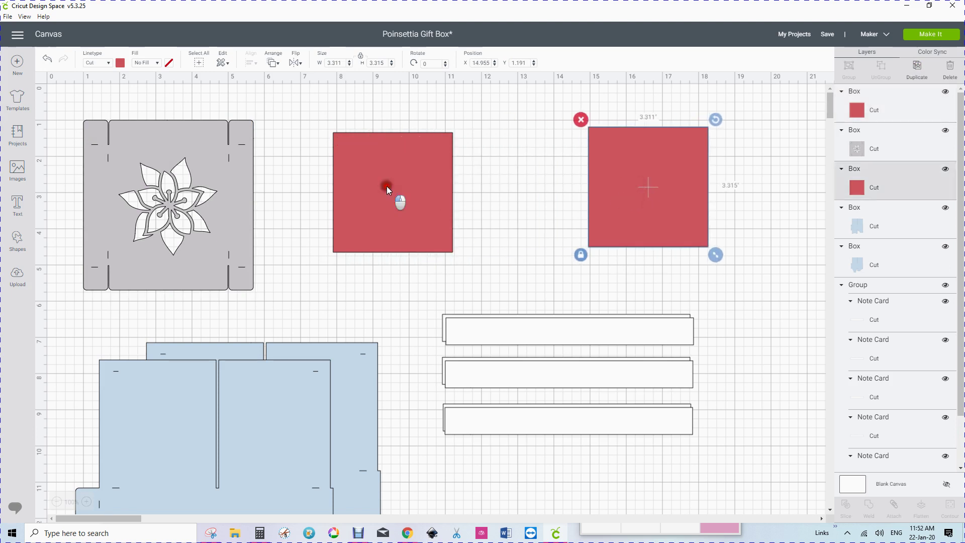
{"action": "left_click", "coordinate": [120, 63]}
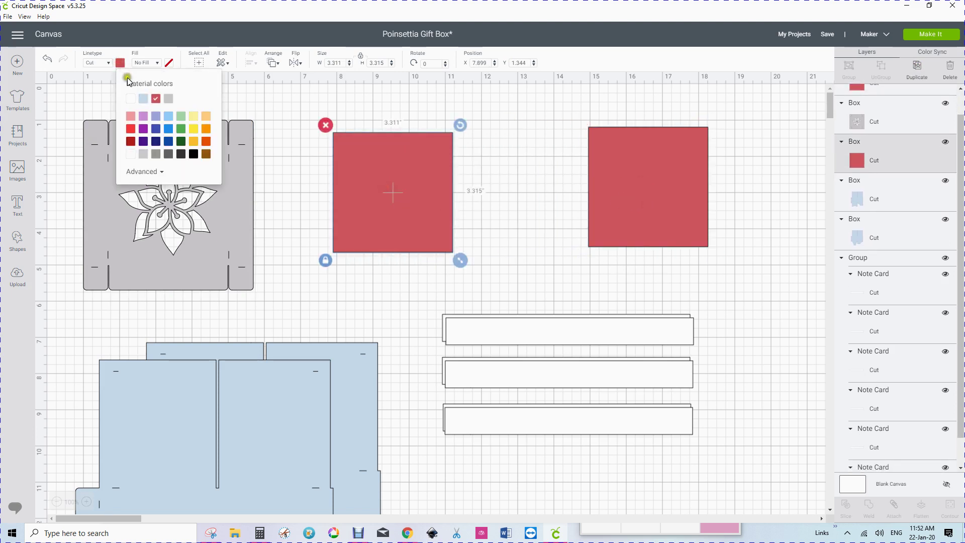
{"action": "left_click", "coordinate": [181, 116]}
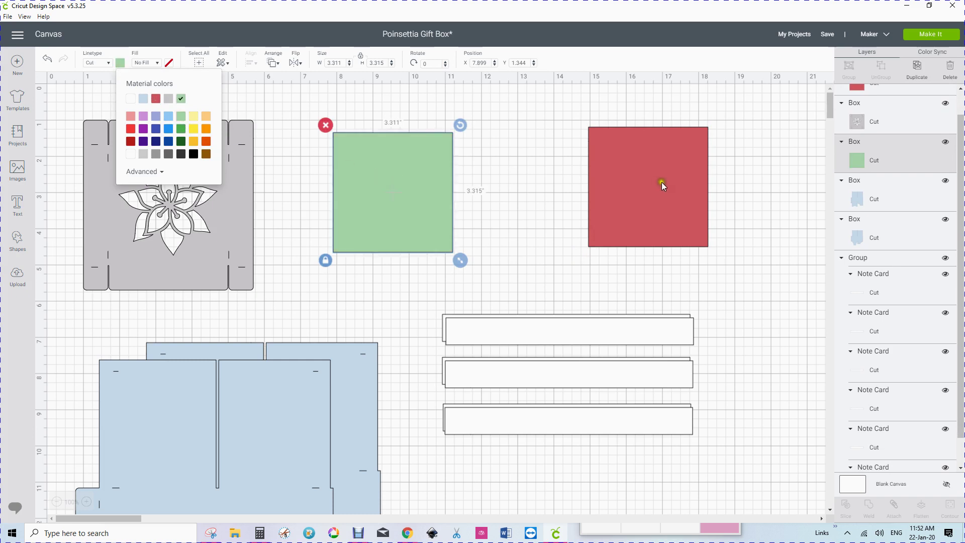
Move the green square onto the gray panel and position it at X 1.6935 and Y 1.694, using the margin from the Calculator.
{"action": "left_click_drag", "start_coordinate": [390, 187], "coordinate": [348, 187]}
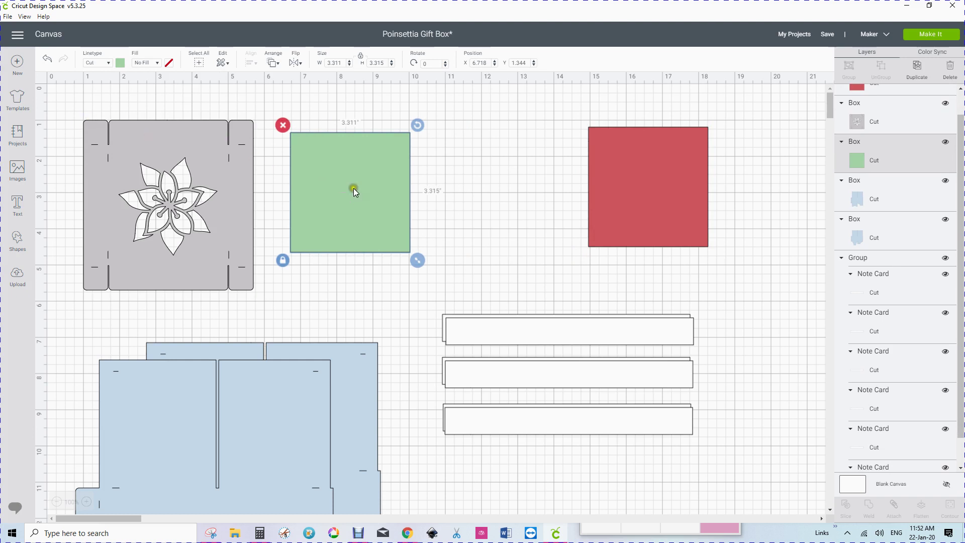
{"action": "left_click_drag", "start_coordinate": [358, 189], "coordinate": [369, 189]}
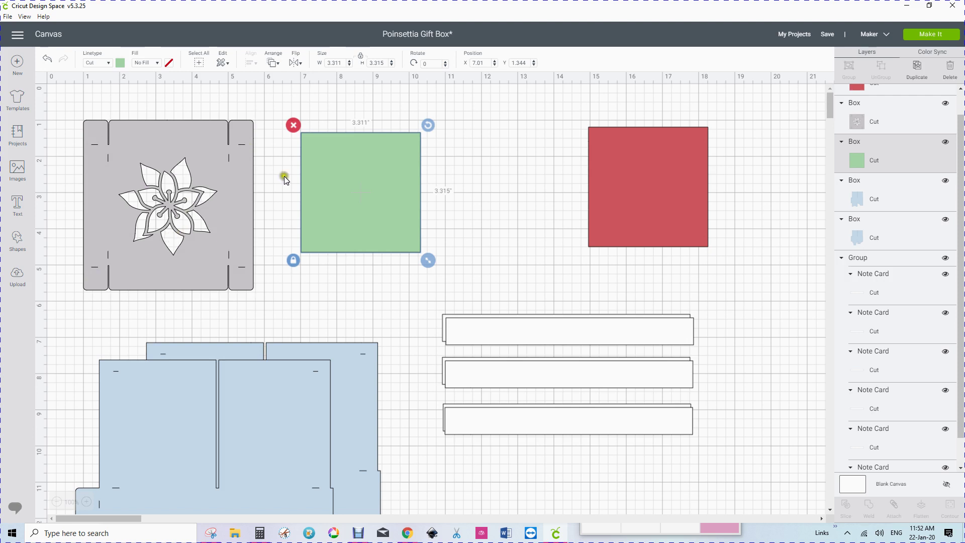
{"action": "left_click_drag", "start_coordinate": [366, 182], "coordinate": [174, 197]}
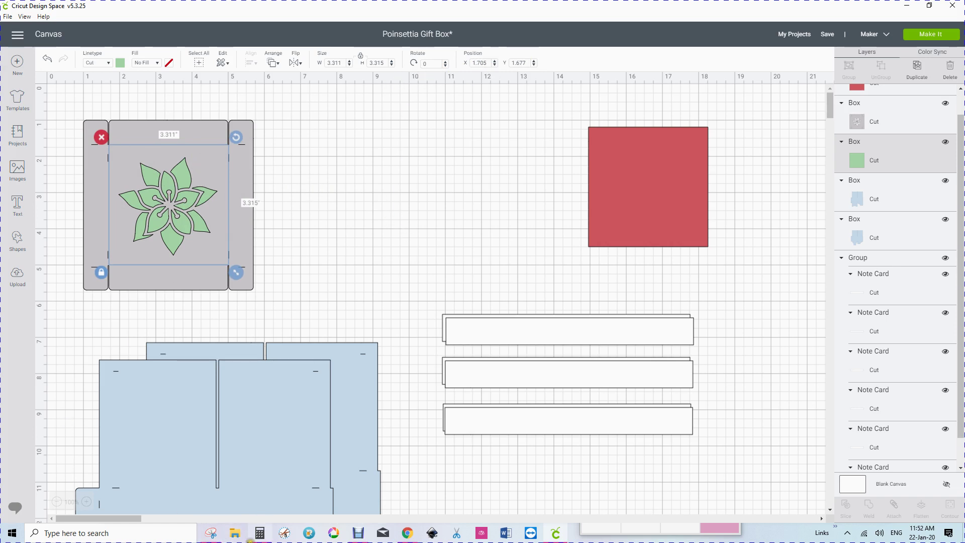
{"action": "left_click", "coordinate": [259, 534]}
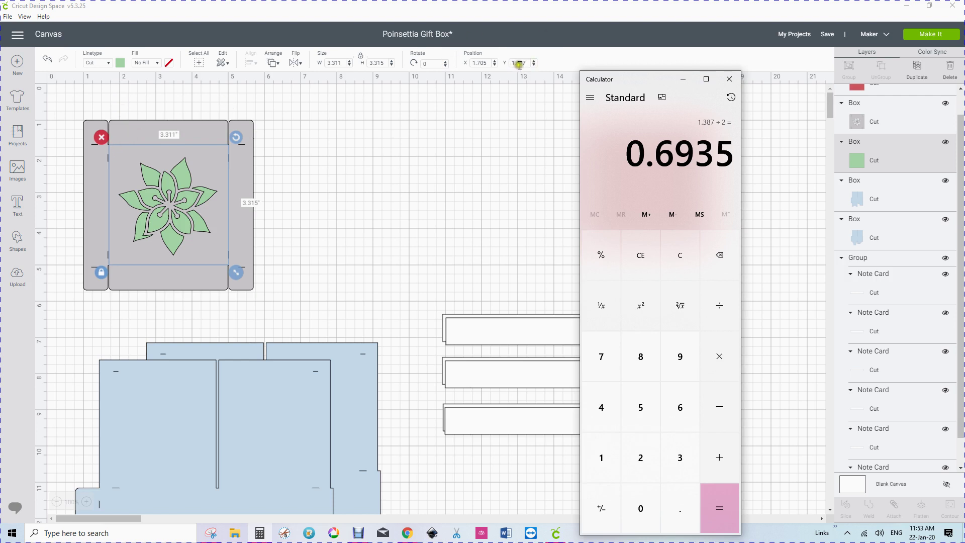
{"action": "left_click", "coordinate": [484, 61]}
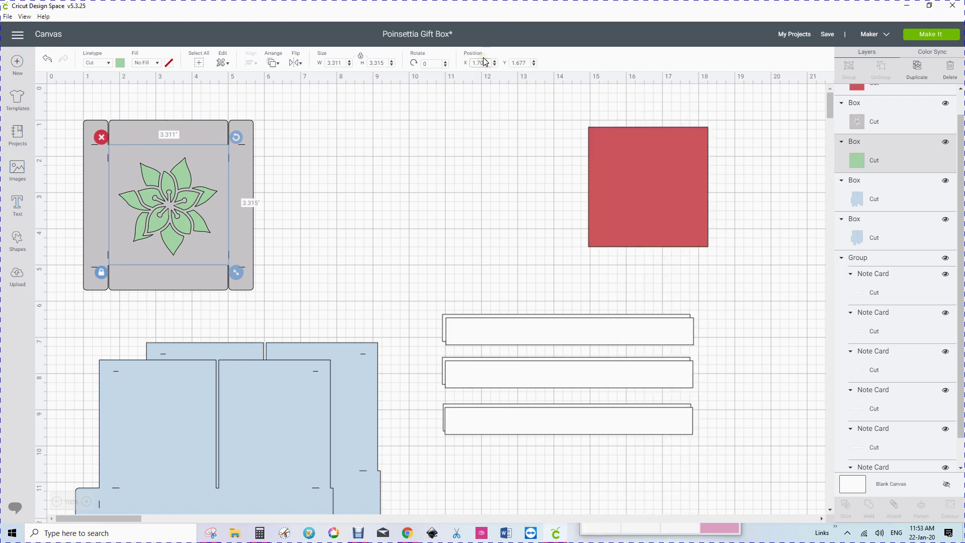
{"action": "type", "text": "1.69"}
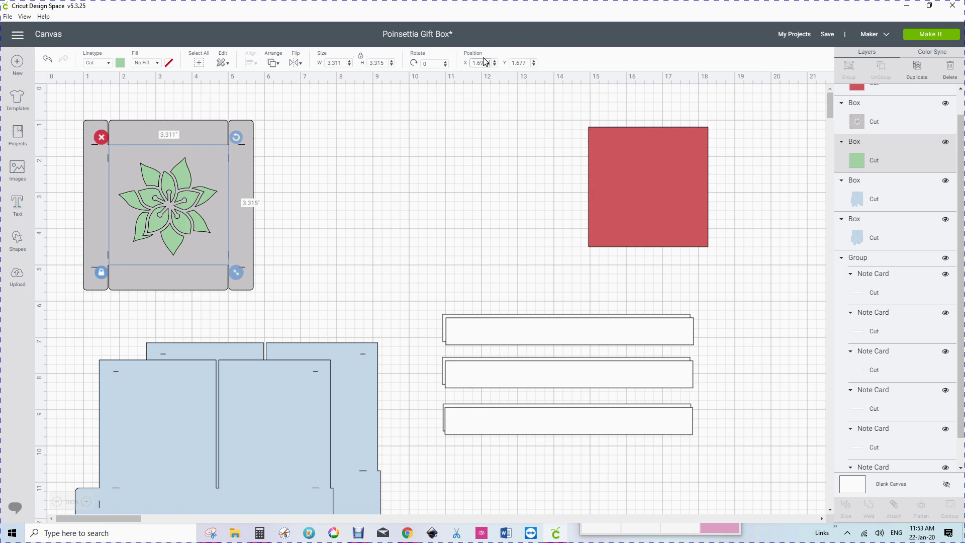
{"action": "type", "text": "35"}
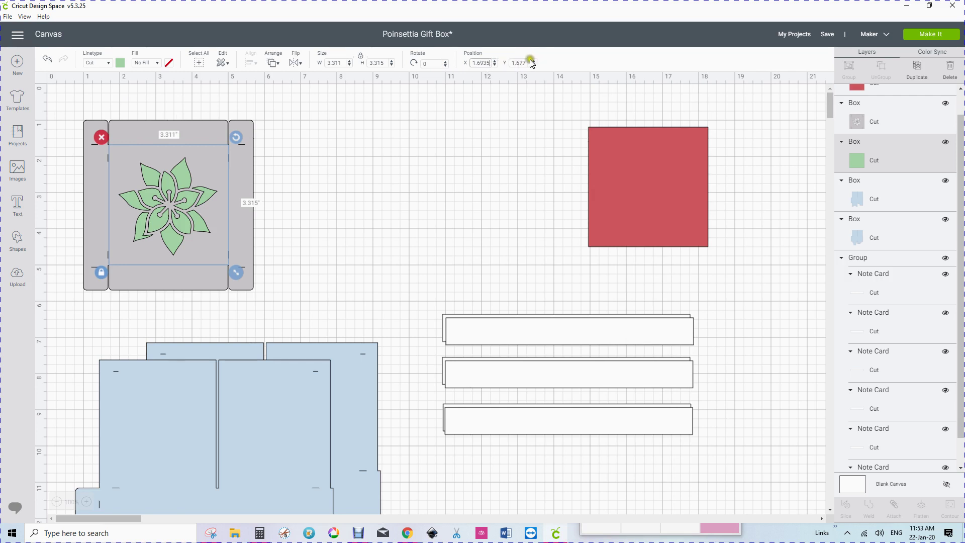
{"action": "left_click", "coordinate": [528, 60]}
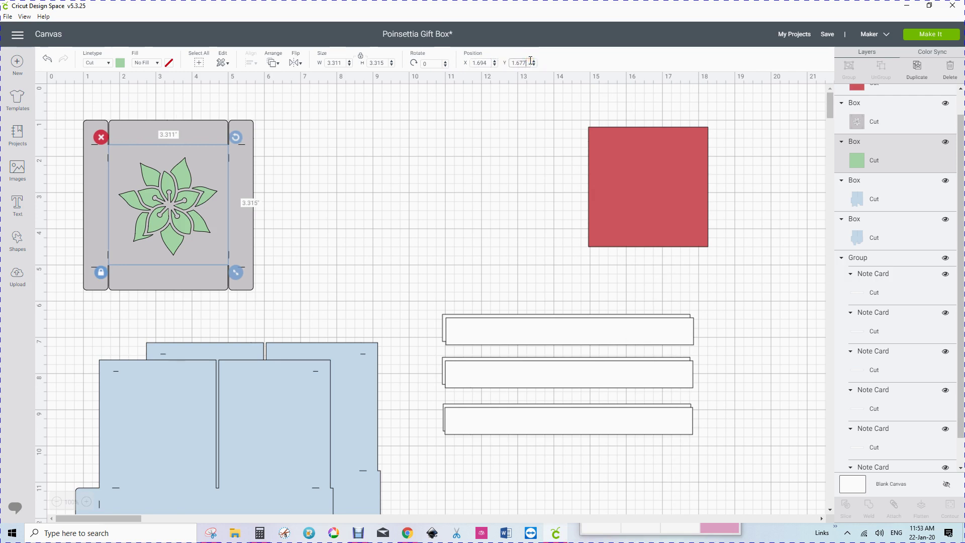
{"action": "key", "text": "BackSpace"}
{"action": "key", "text": "Return"}
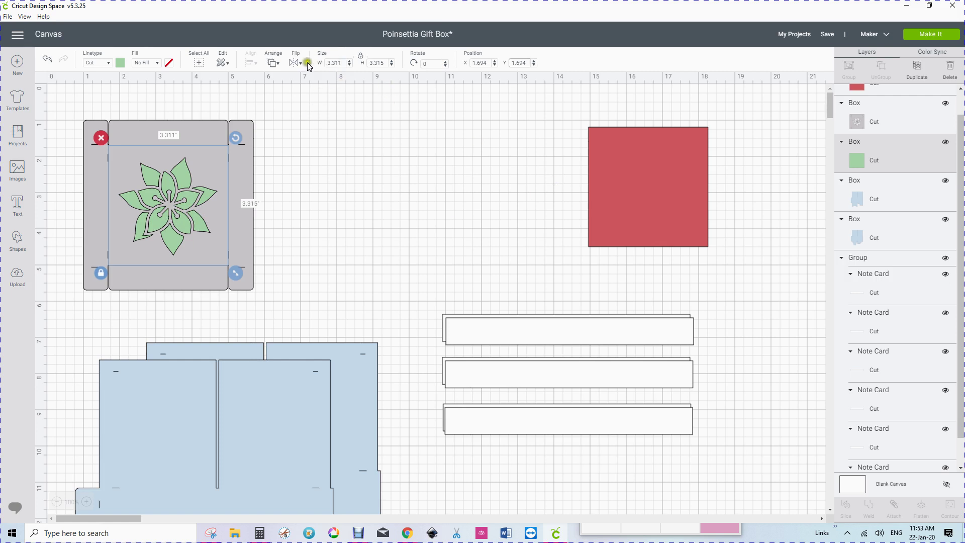
Bring the green square to the front of the gray panel and deselect it.
{"action": "left_click", "coordinate": [272, 62]}
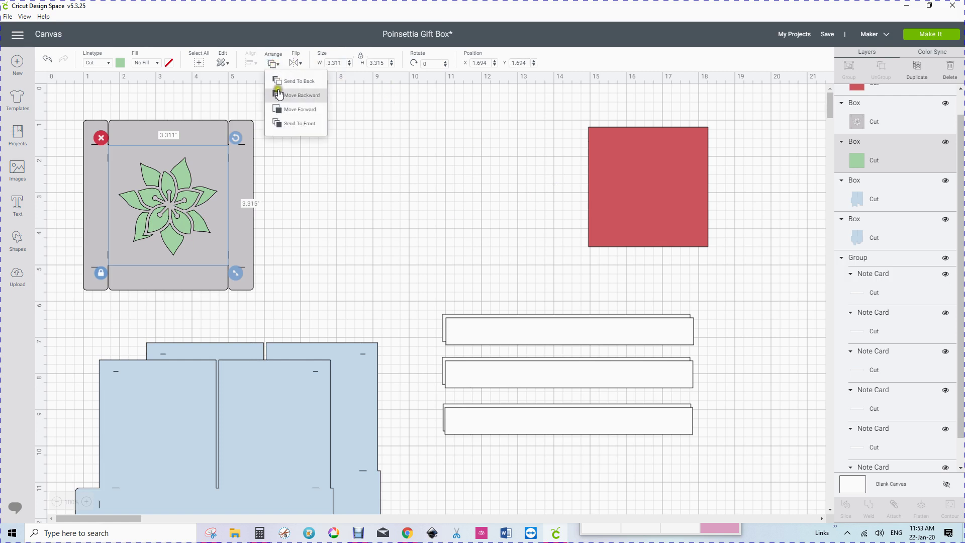
{"action": "left_click", "coordinate": [287, 124]}
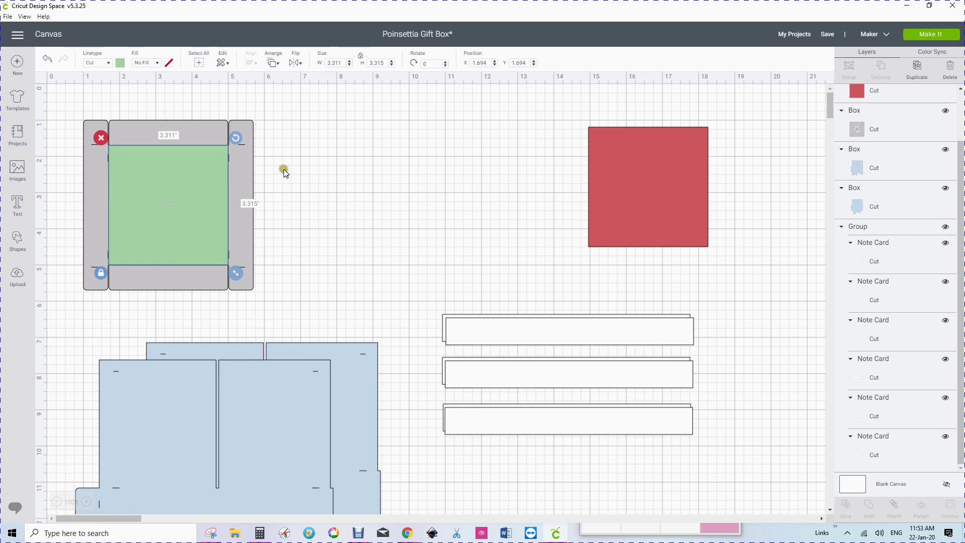
{"action": "right_click", "coordinate": [197, 190]}
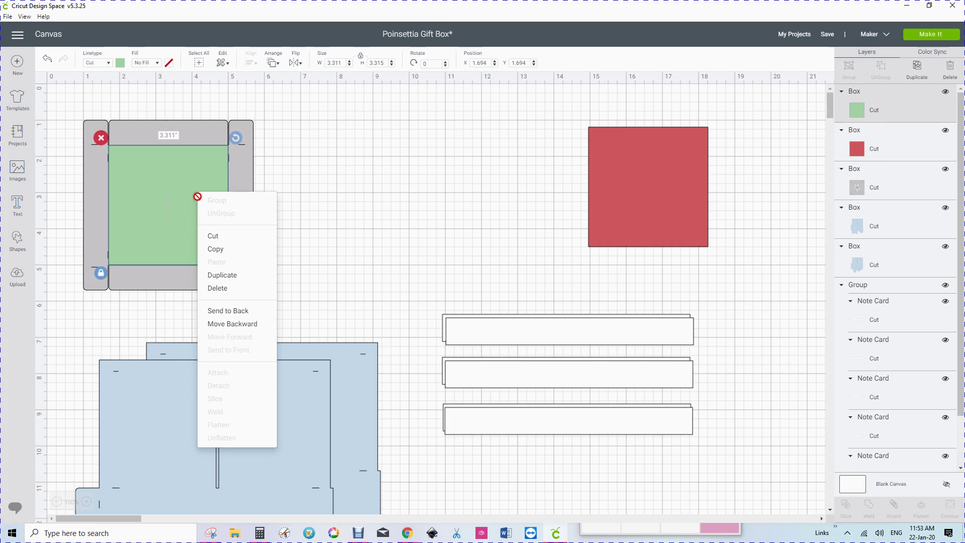
{"action": "left_click", "coordinate": [372, 186]}
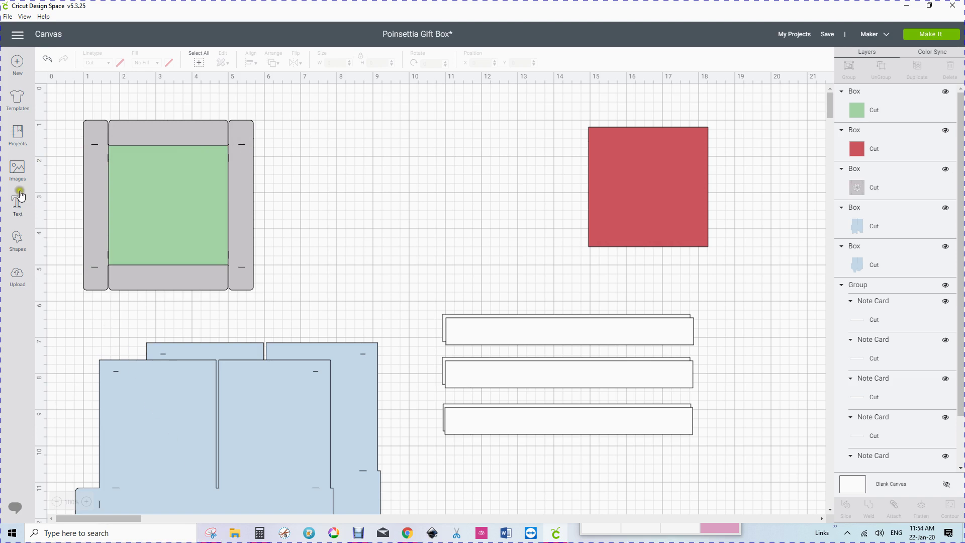
Insert a score line and move it off the gray panel onto empty canvas.
{"action": "left_click", "coordinate": [13, 237]}
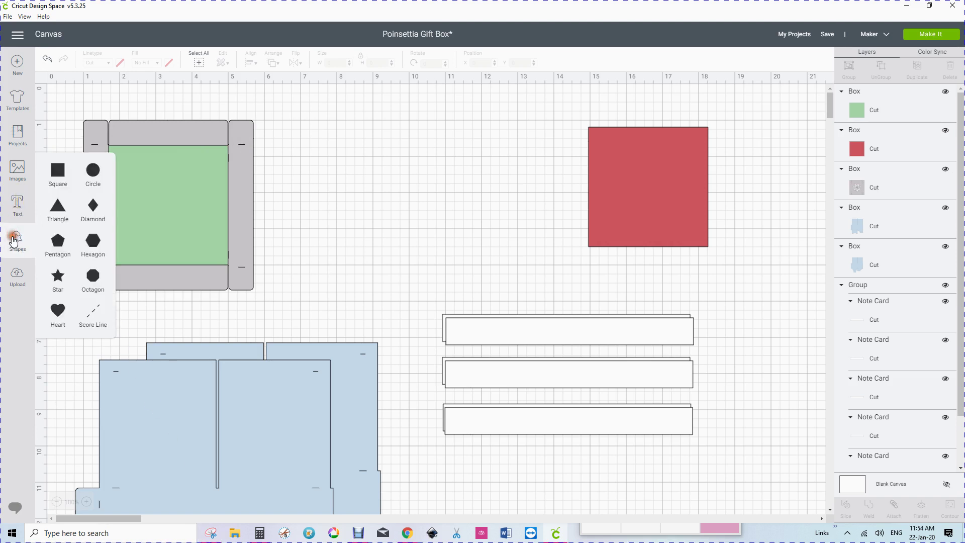
{"action": "left_click", "coordinate": [93, 311]}
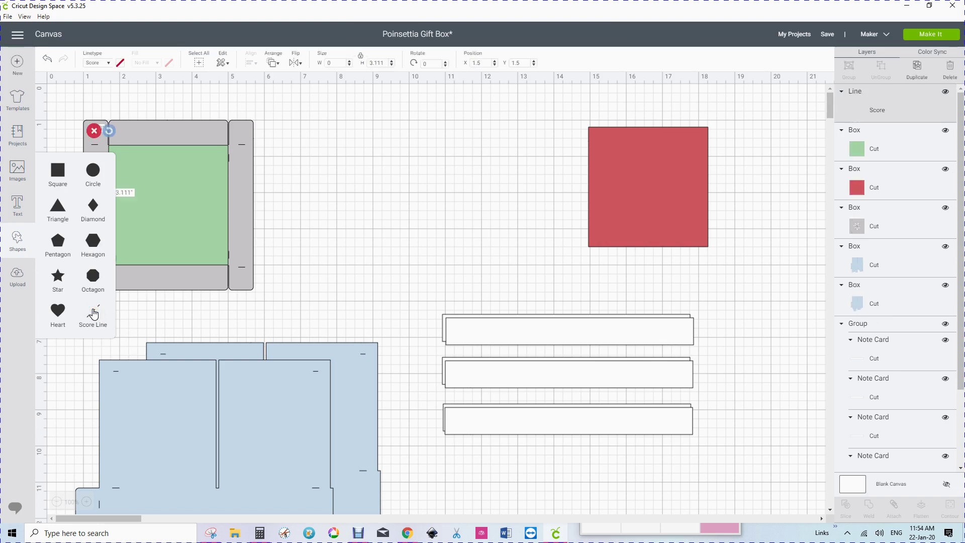
{"action": "left_click", "coordinate": [286, 190]}
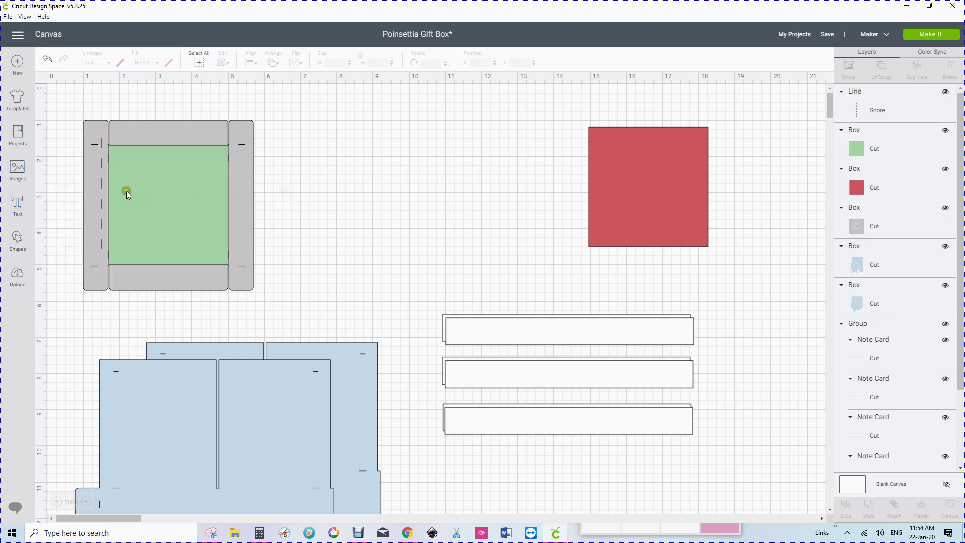
{"action": "left_click_drag", "start_coordinate": [104, 202], "coordinate": [325, 205]}
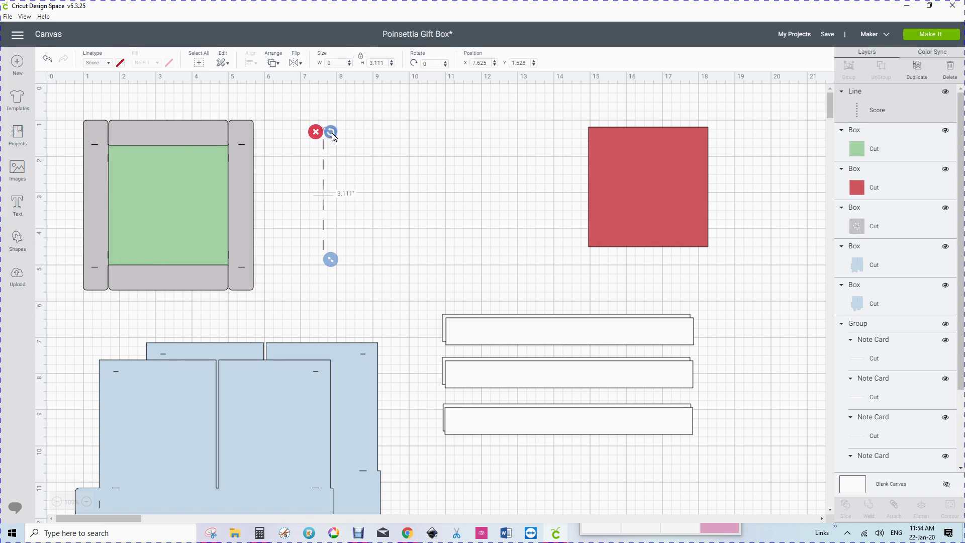
Rotate the score line 90 degrees and place it along the green square's upper edge at about X 0.97, Y 1.68.
{"action": "left_click_drag", "start_coordinate": [335, 132], "coordinate": [384, 213]}
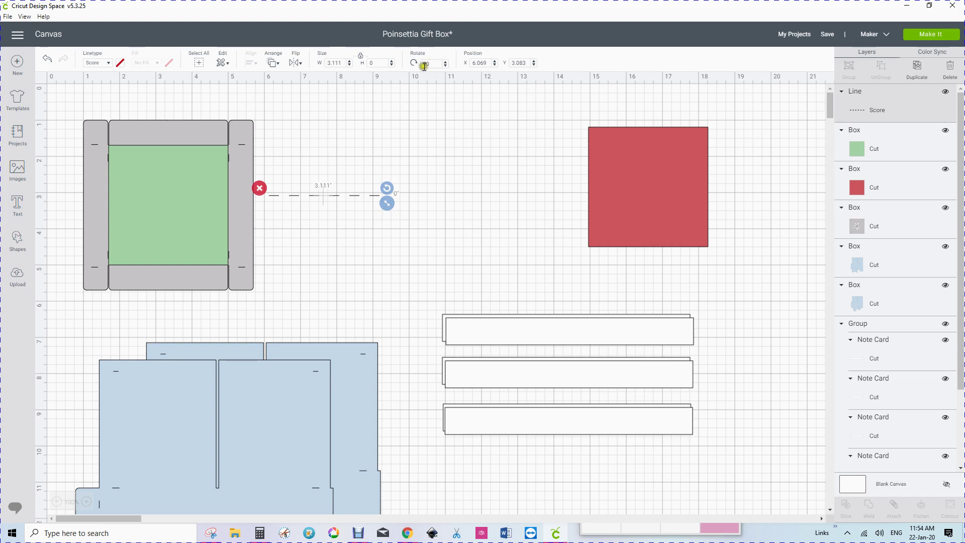
{"action": "left_click_drag", "start_coordinate": [334, 195], "coordinate": [352, 188]}
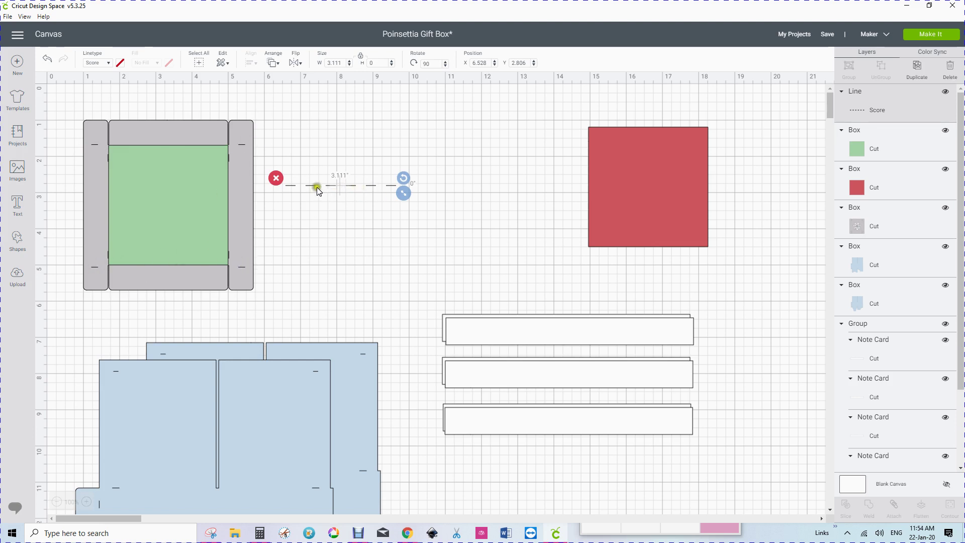
{"action": "left_click_drag", "start_coordinate": [332, 185], "coordinate": [129, 143]}
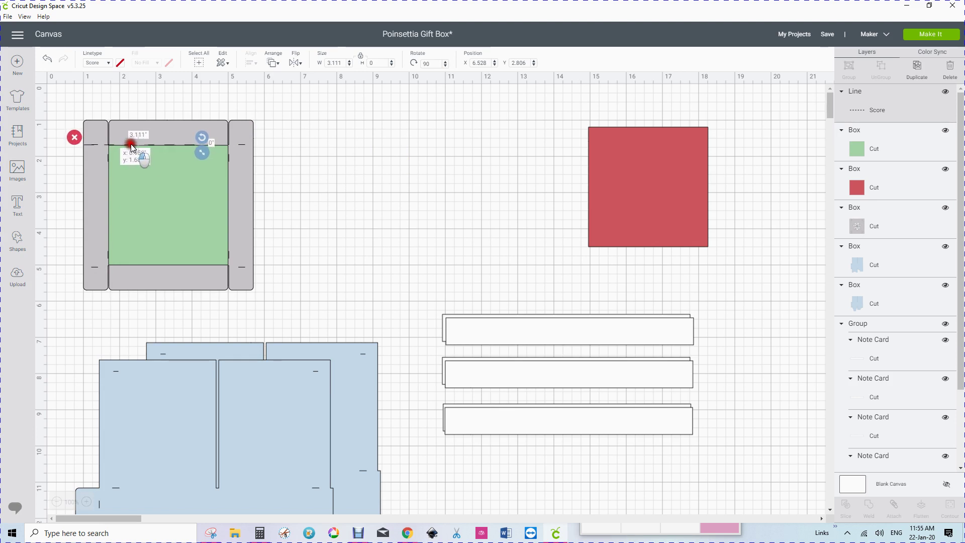
{"action": "left_click_drag", "start_coordinate": [132, 145], "coordinate": [131, 145]}
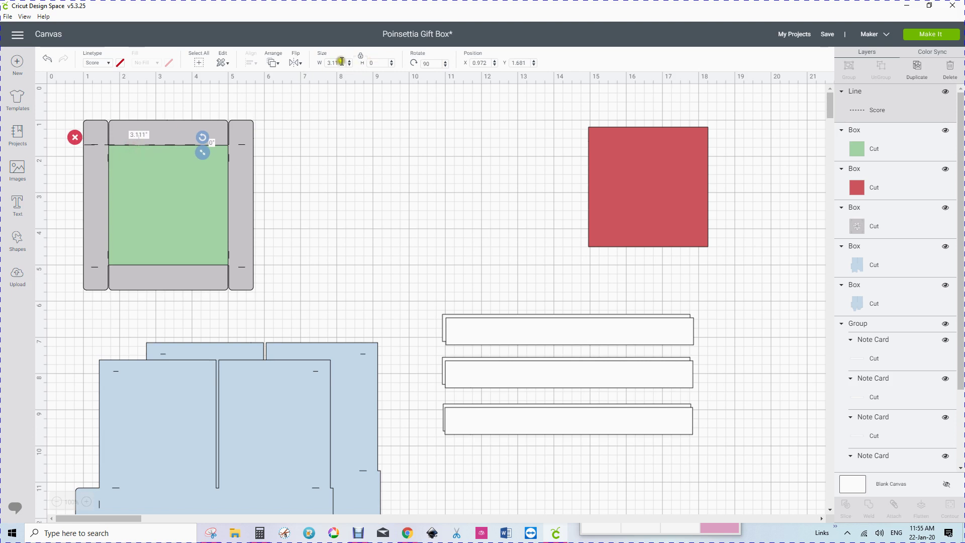
Set the score line's width to the margin calculated in the Calculator, 0.6935 inches.
{"action": "left_click_drag", "start_coordinate": [341, 62], "coordinate": [321, 63]}
{"action": "type", "text": "0"}
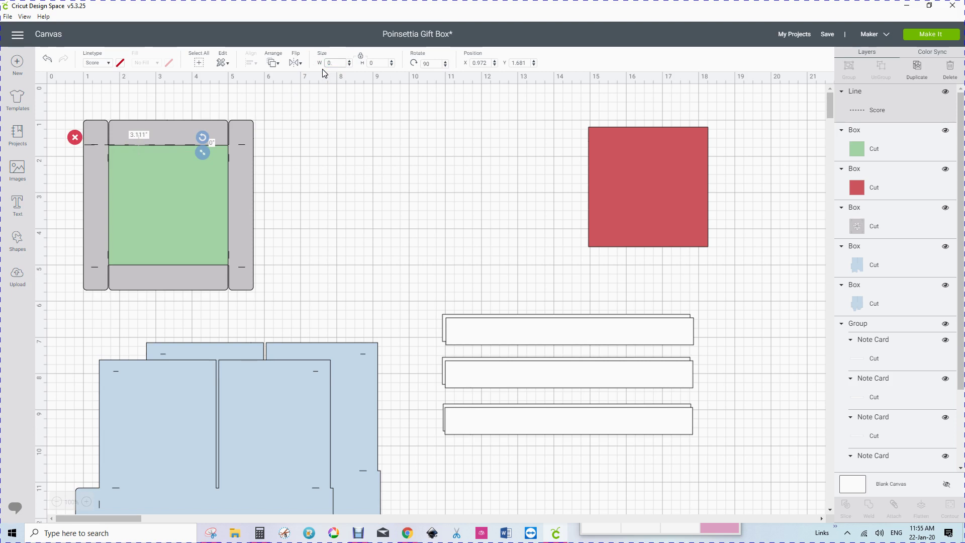
{"action": "left_click", "coordinate": [259, 533]}
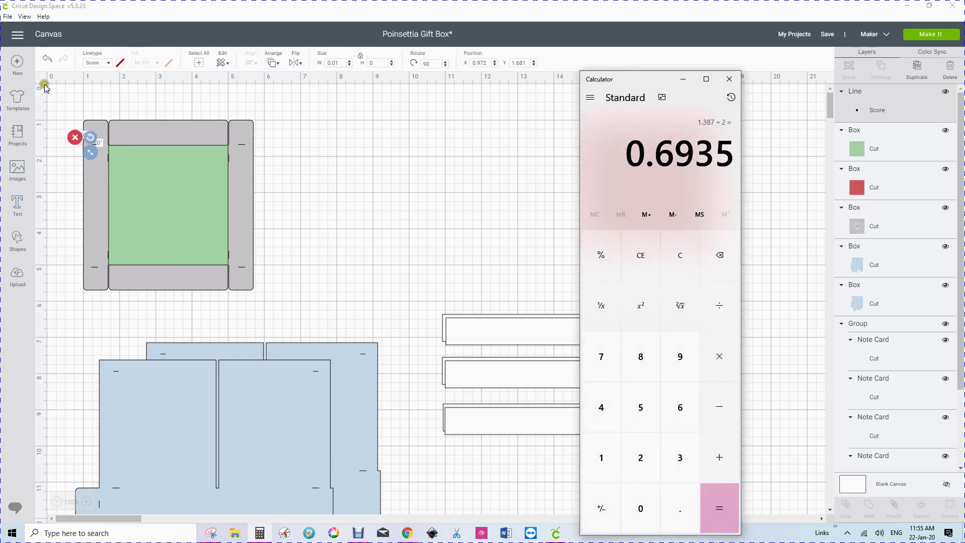
{"action": "left_click", "coordinate": [344, 62]}
{"action": "left_click", "coordinate": [337, 62]}
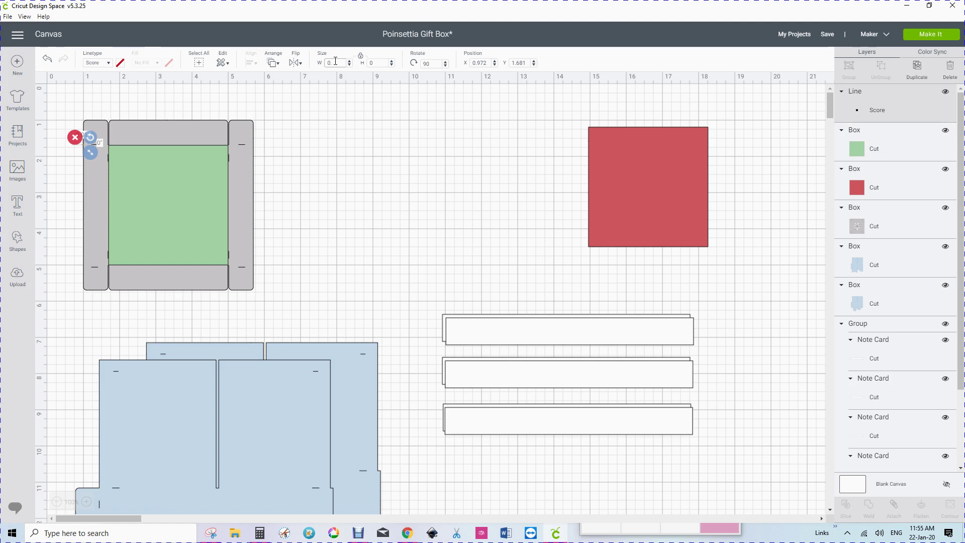
{"action": "left_click", "coordinate": [258, 535]}
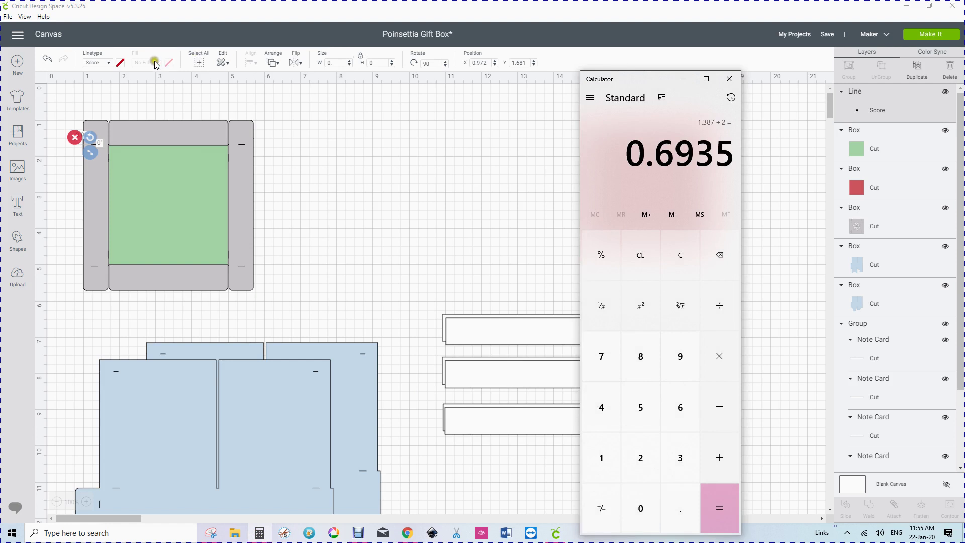
{"action": "left_click", "coordinate": [336, 61]}
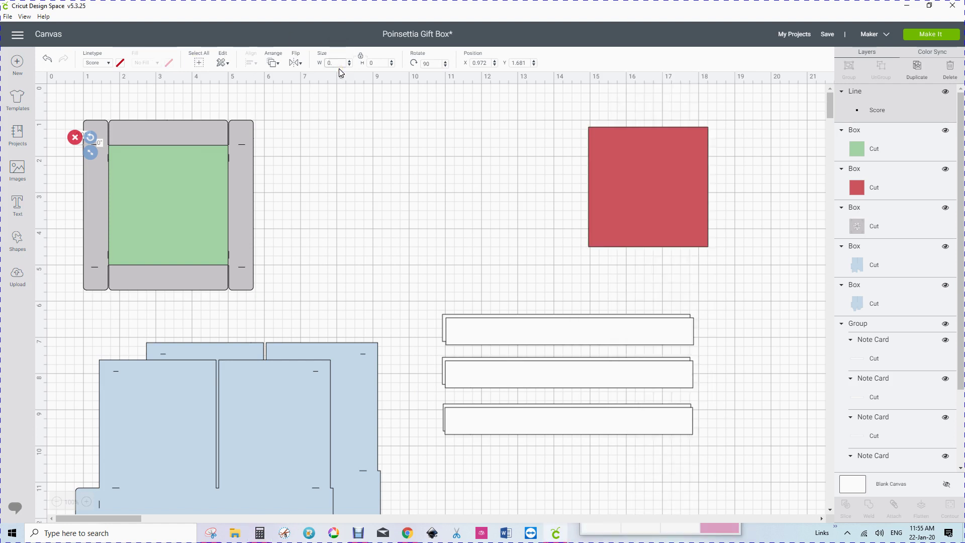
{"action": "type", "text": "35"}
{"action": "key", "text": "Return"}
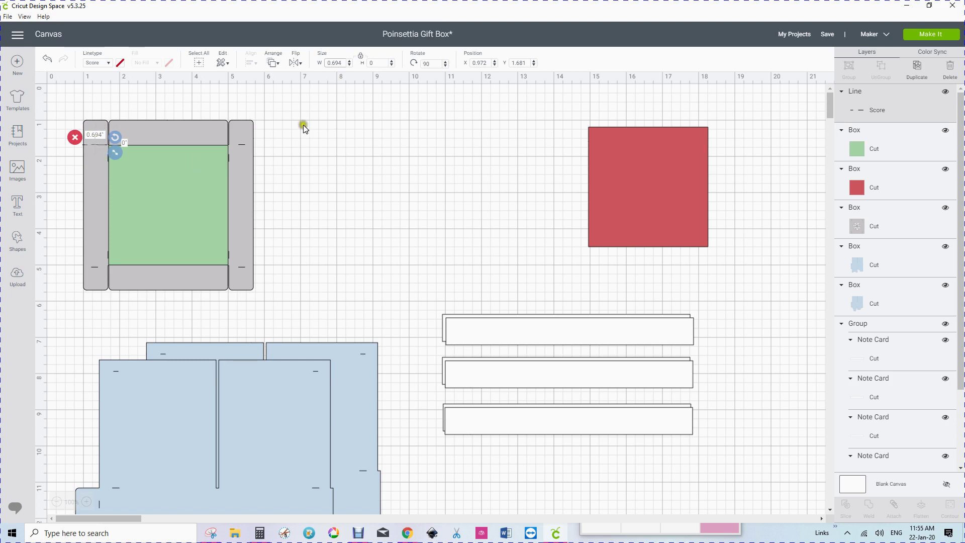
Position the score line at X 1 and Y 1.694, level with the green square's upper edge.
{"action": "left_click", "coordinate": [478, 63]}
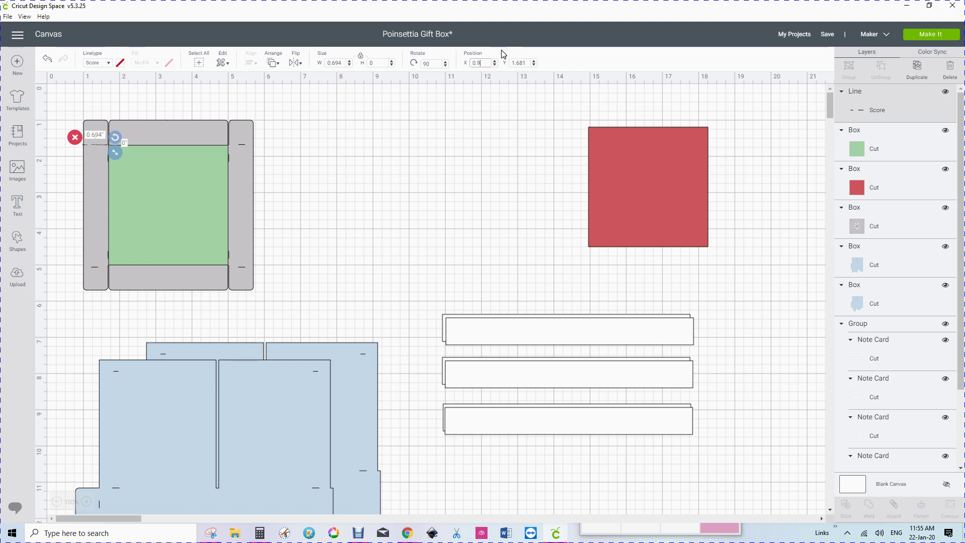
{"action": "type", "text": "."}
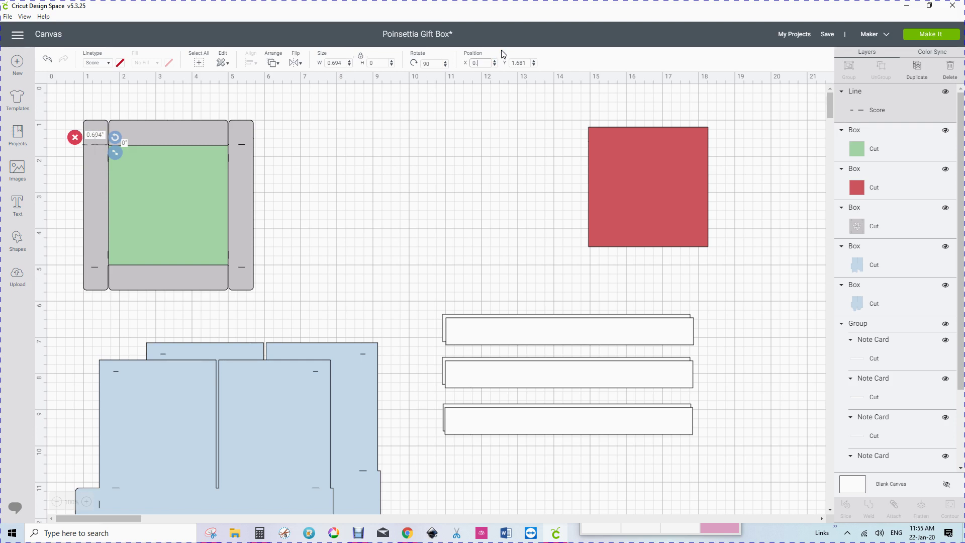
{"action": "key", "text": "BackSpace"}
{"action": "left_click", "coordinate": [527, 60]}
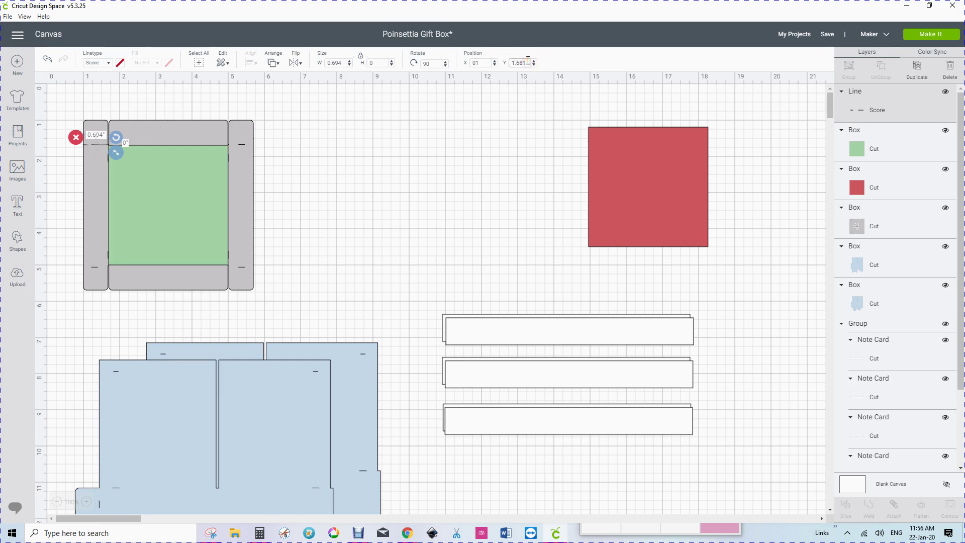
{"action": "key", "text": "BackSpace"}
{"action": "key", "text": "Return"}
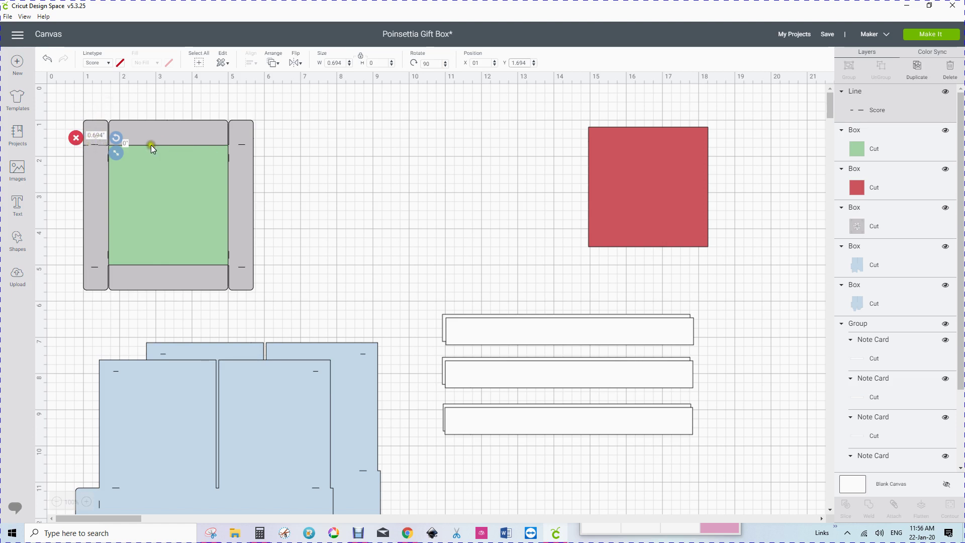
Duplicate the score line and place the copy across the gray panel's right flap at about X 5.03, Y 1.694.
{"action": "left_click", "coordinate": [917, 67]}
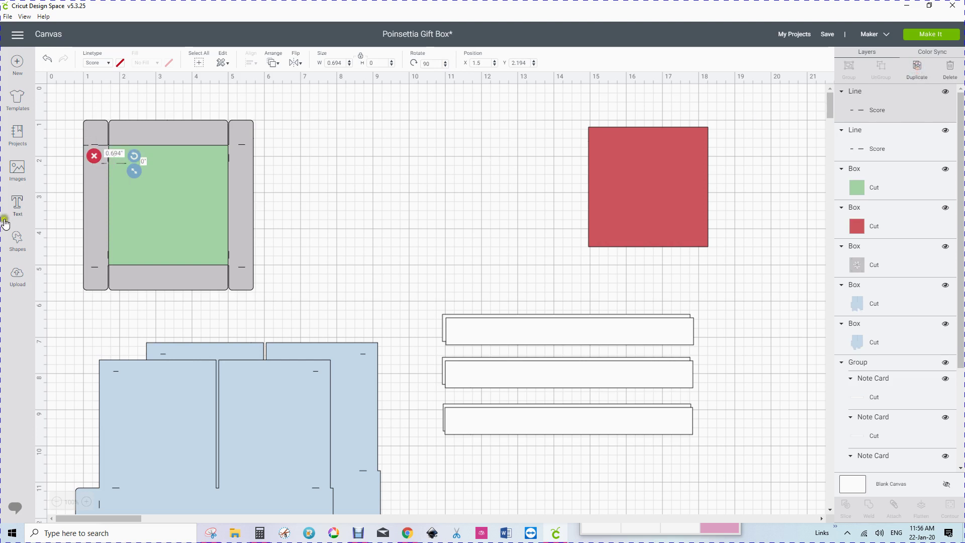
{"action": "left_click_drag", "start_coordinate": [119, 161], "coordinate": [248, 145]}
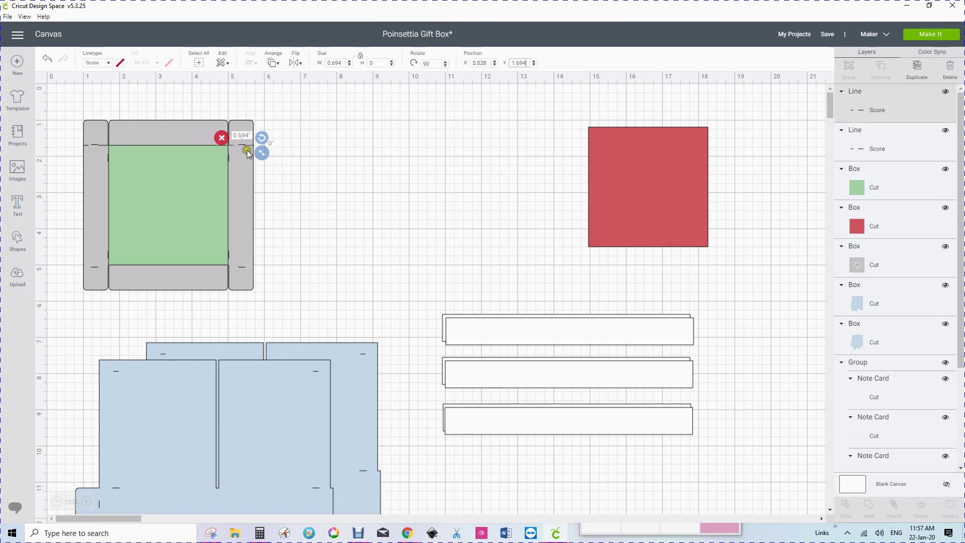
Align the right edges of the copied score line and the gray panel.
{"action": "left_click", "coordinate": [251, 180], "text": "shift"}
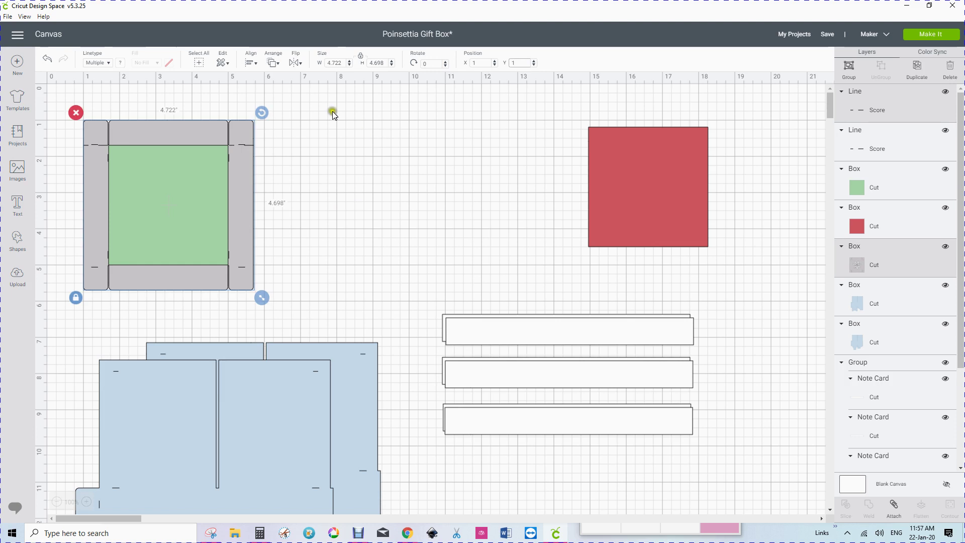
{"action": "left_click", "coordinate": [250, 63]}
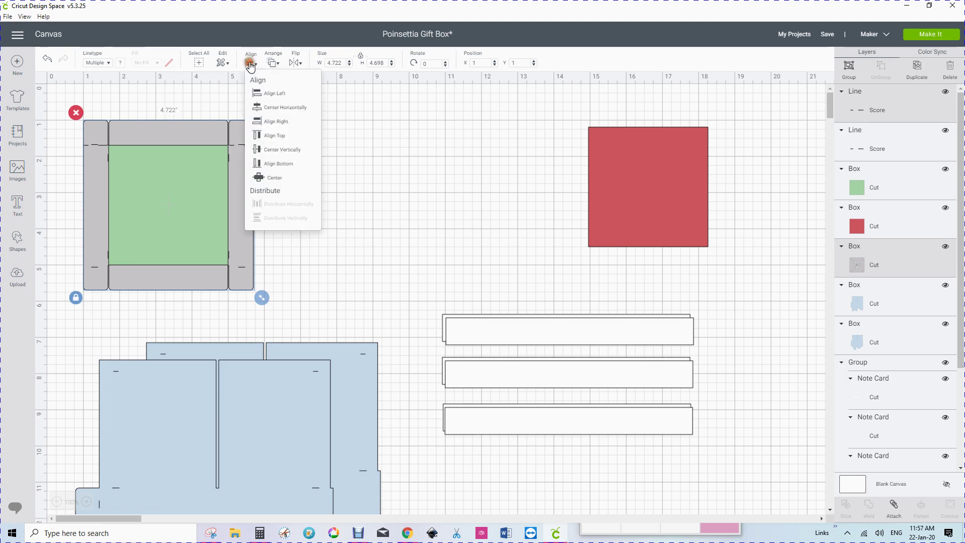
{"action": "left_click", "coordinate": [276, 122]}
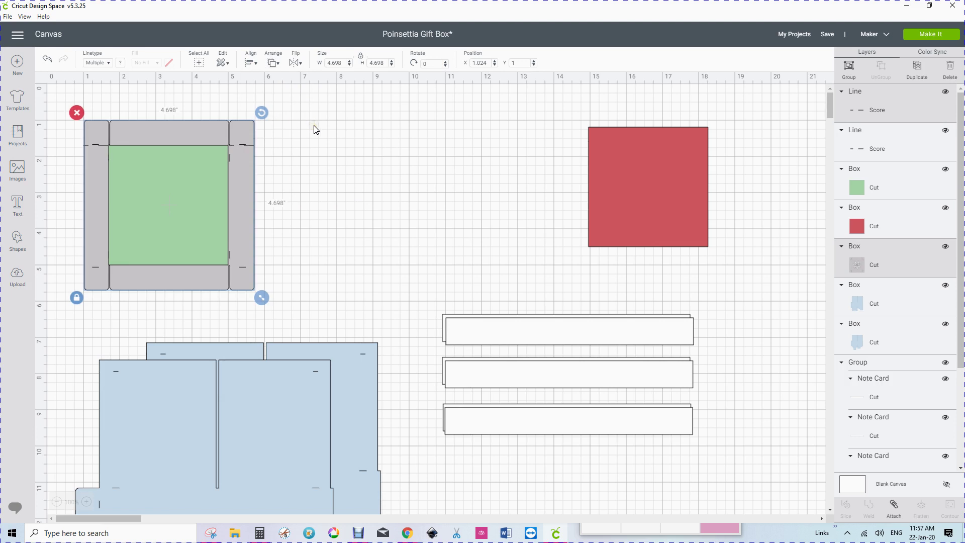
{"action": "left_click", "coordinate": [305, 133]}
{"action": "left_click", "coordinate": [414, 87]}
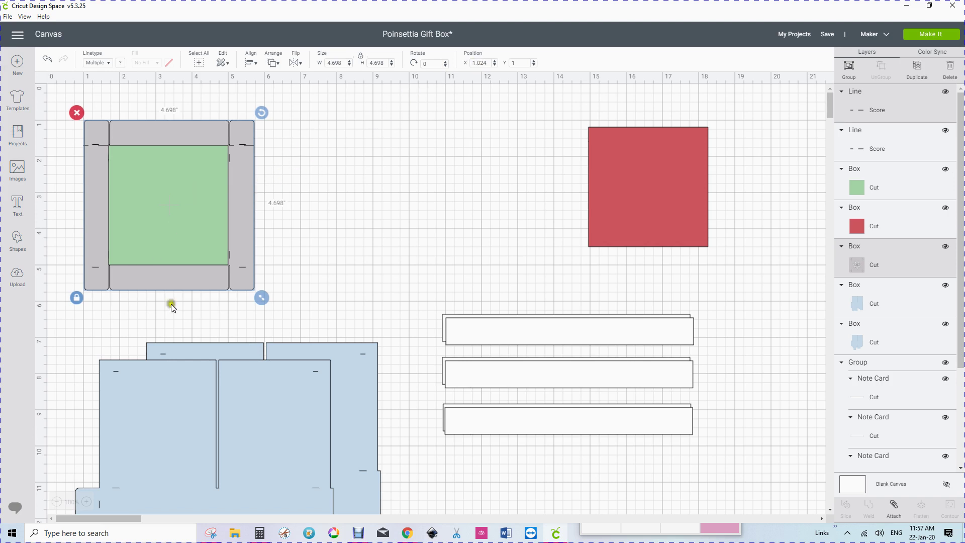
Select only the gray panel, set its X position to 1, and deselect it.
{"action": "left_click", "coordinate": [295, 273]}
{"action": "left_click", "coordinate": [185, 282]}
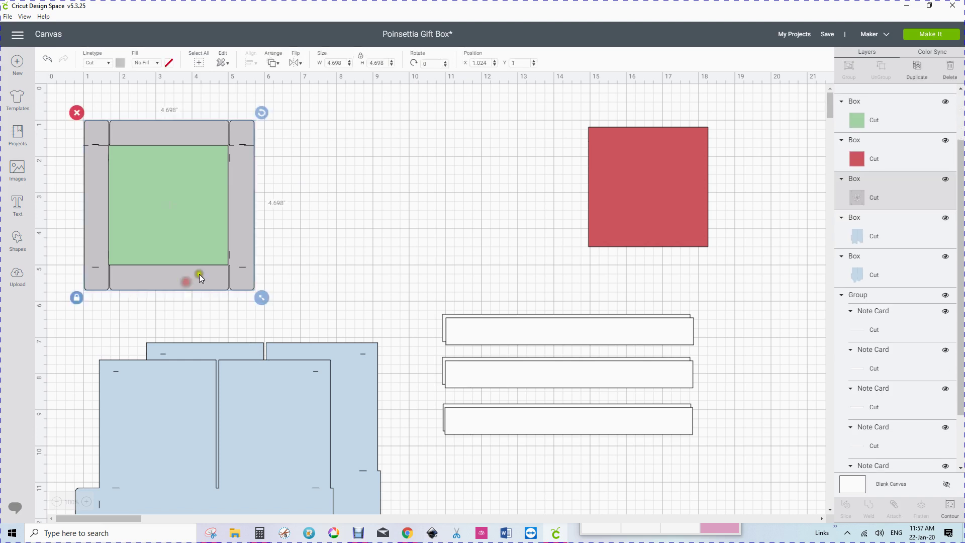
{"action": "left_click", "coordinate": [487, 62]}
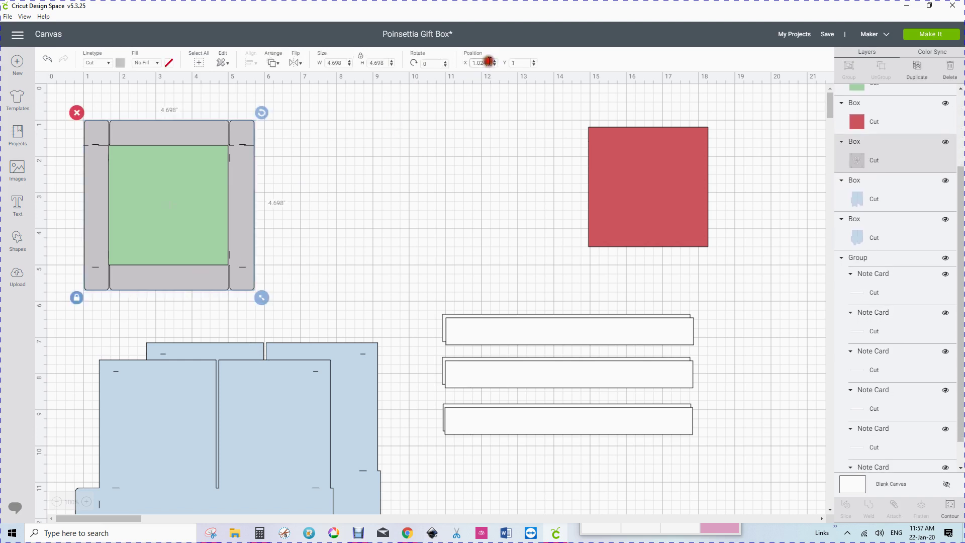
{"action": "key", "text": "BackSpace"}
{"action": "key", "text": "BackSpace"}
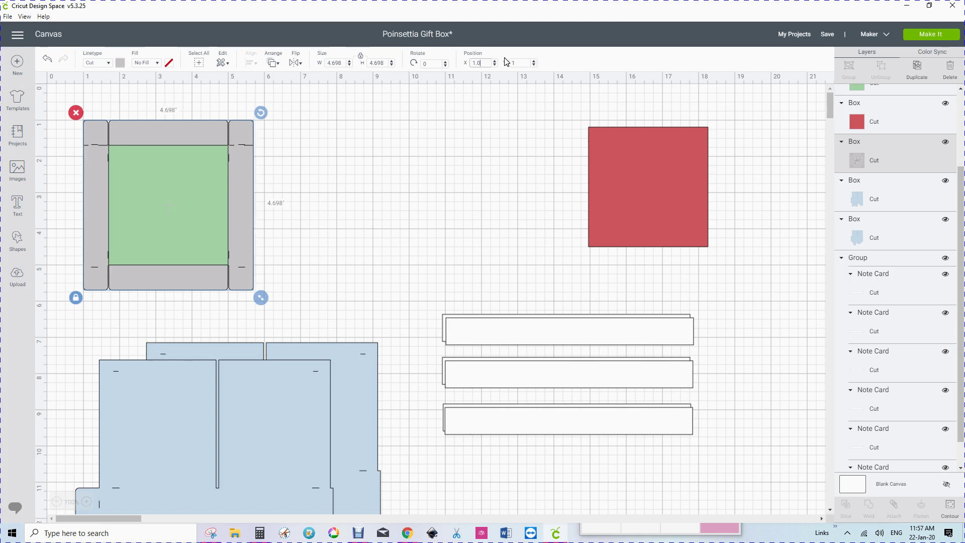
{"action": "left_click", "coordinate": [315, 141]}
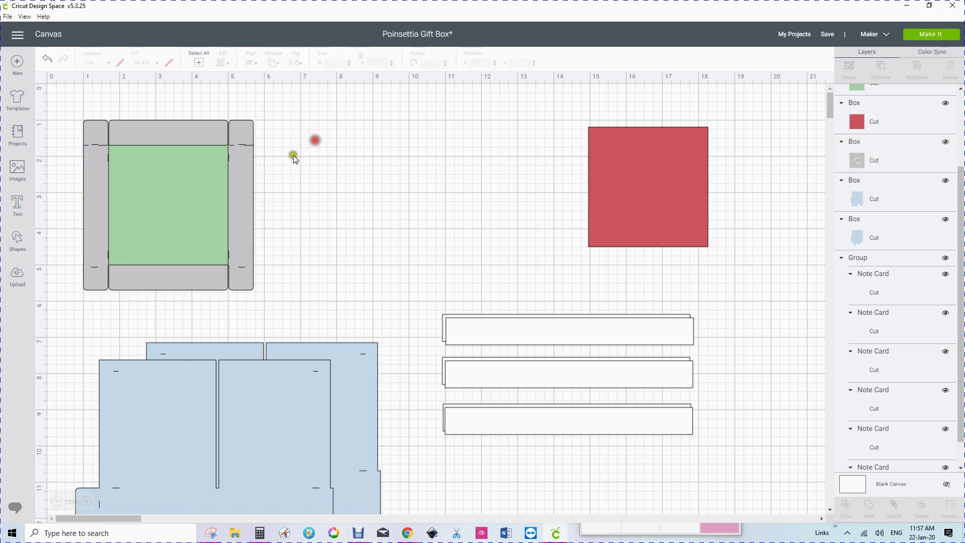
Try Align Right again on the copied score line and gray panel, and undo the last action.
{"action": "left_click", "coordinate": [239, 144]}
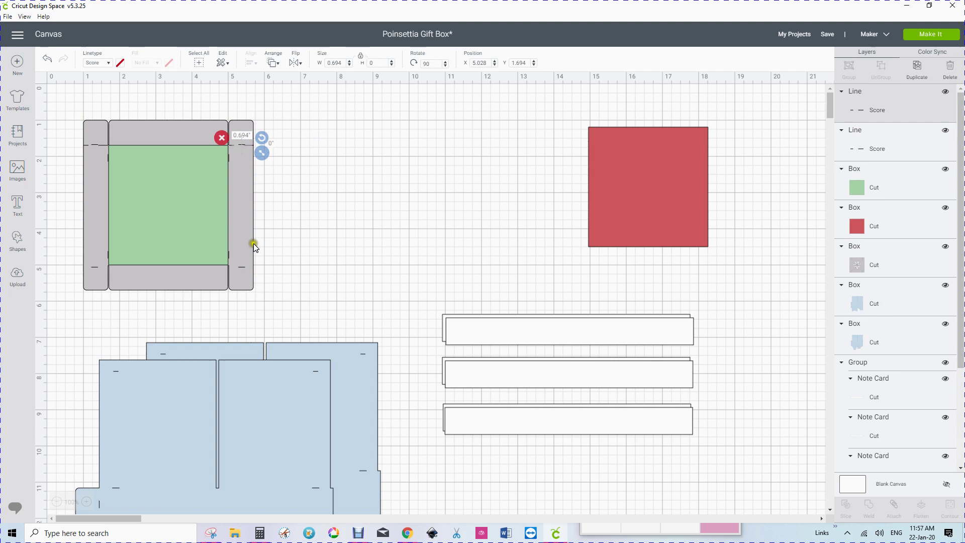
{"action": "left_click", "coordinate": [194, 286]}
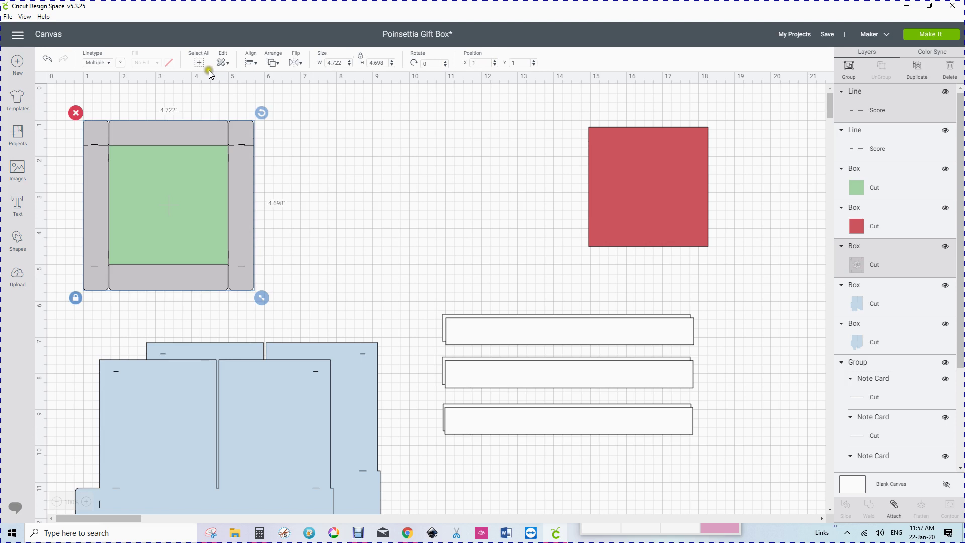
{"action": "left_click", "coordinate": [250, 64]}
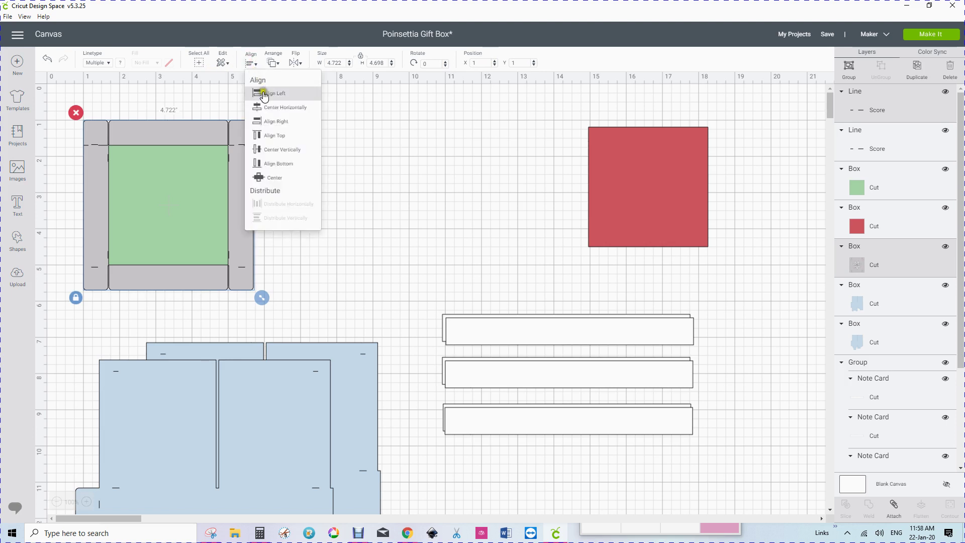
{"action": "left_click", "coordinate": [275, 122]}
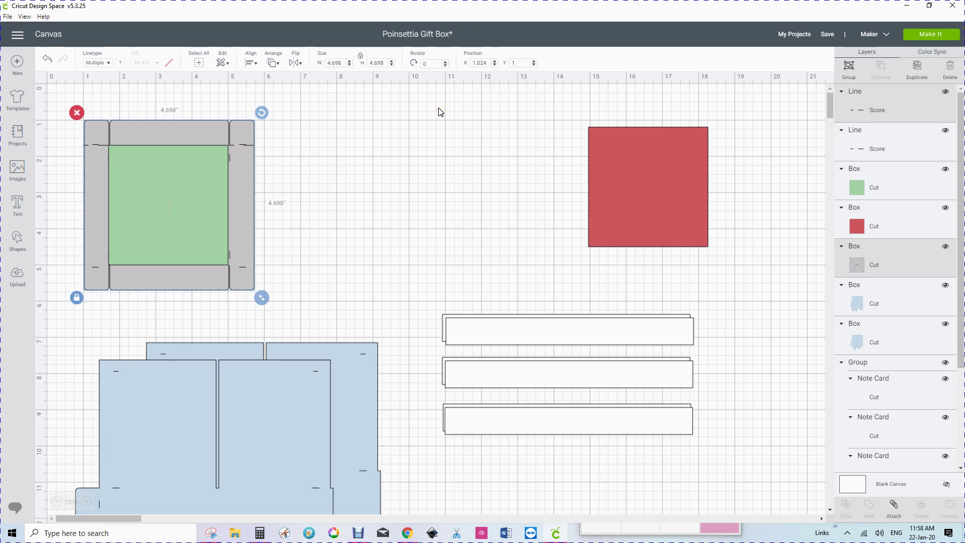
{"action": "left_click", "coordinate": [489, 63]}
{"action": "left_click", "coordinate": [47, 60]}
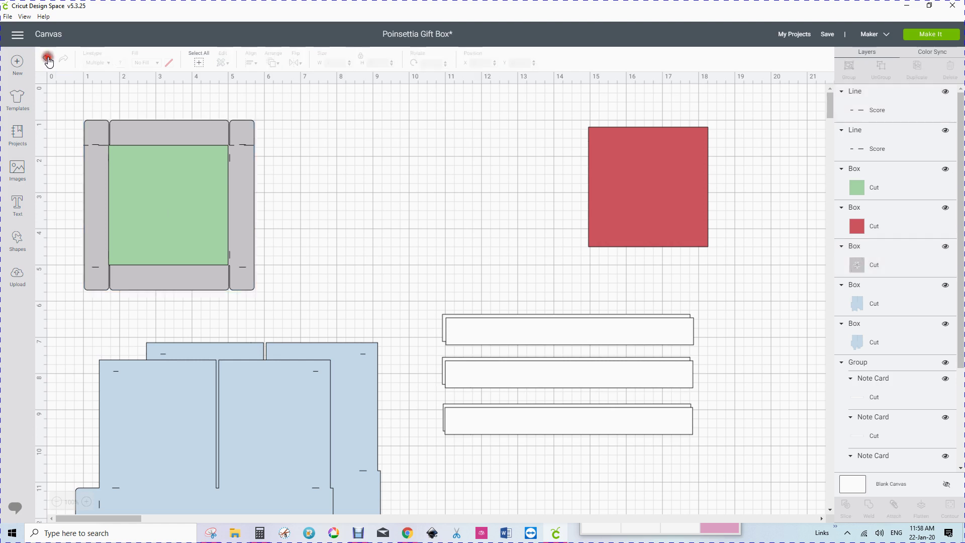
Reselect the gray panel with the score line on its right flap, apply Align Right, and deselect everything.
{"action": "left_click", "coordinate": [282, 179]}
{"action": "left_click", "coordinate": [176, 284]}
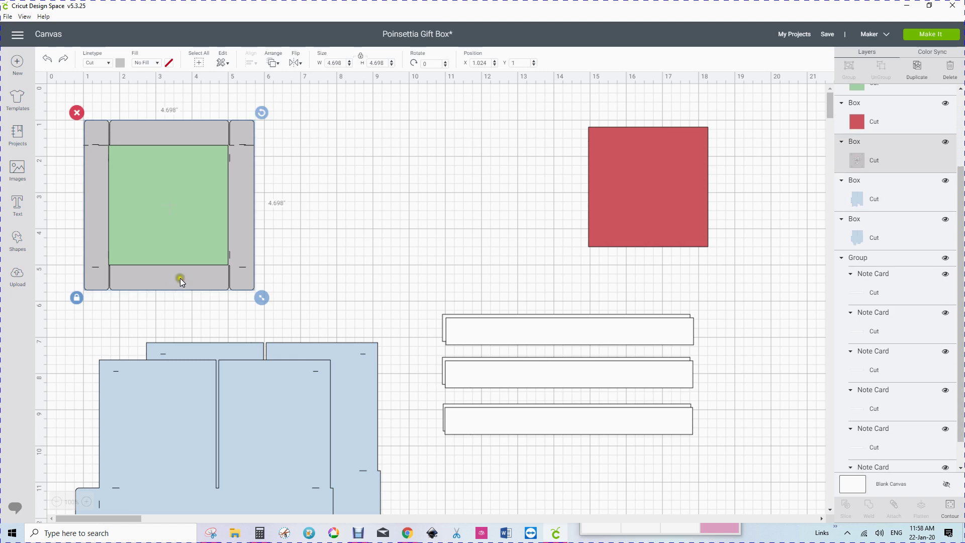
{"action": "left_click", "coordinate": [242, 144], "text": "shift"}
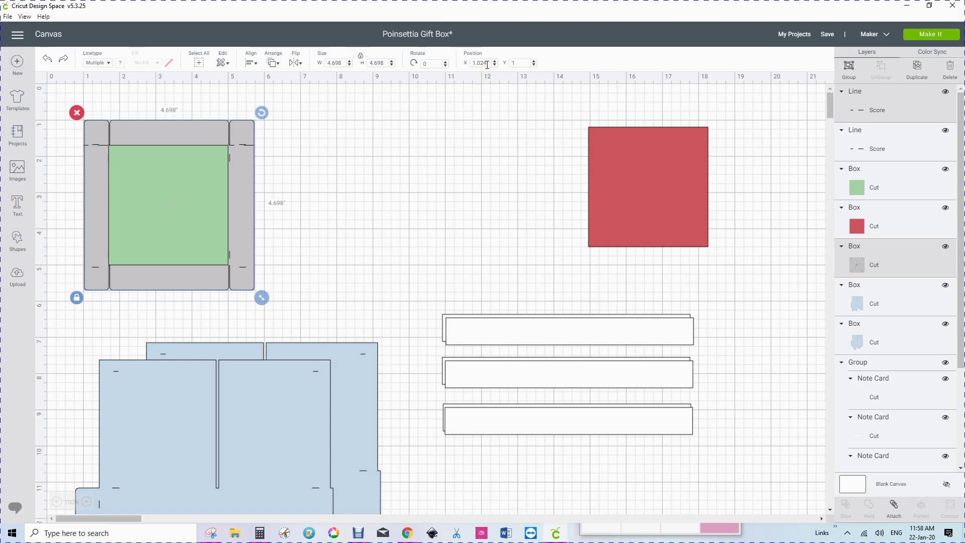
{"action": "left_click", "coordinate": [250, 62]}
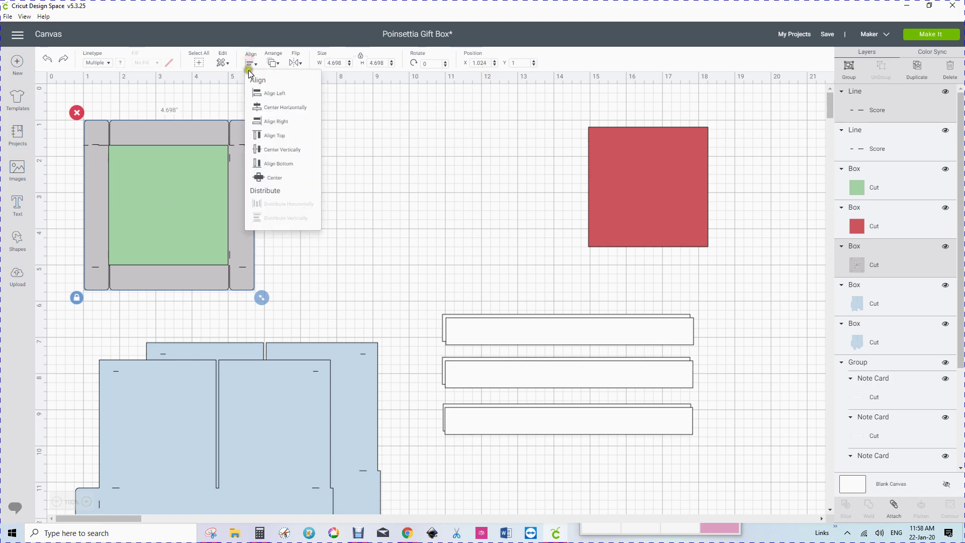
{"action": "left_click", "coordinate": [280, 121]}
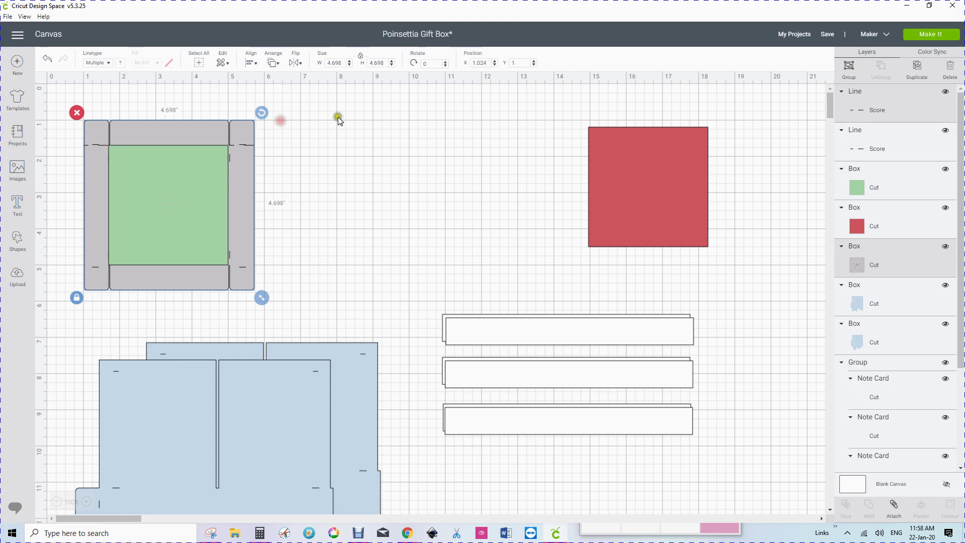
{"action": "left_click", "coordinate": [407, 122]}
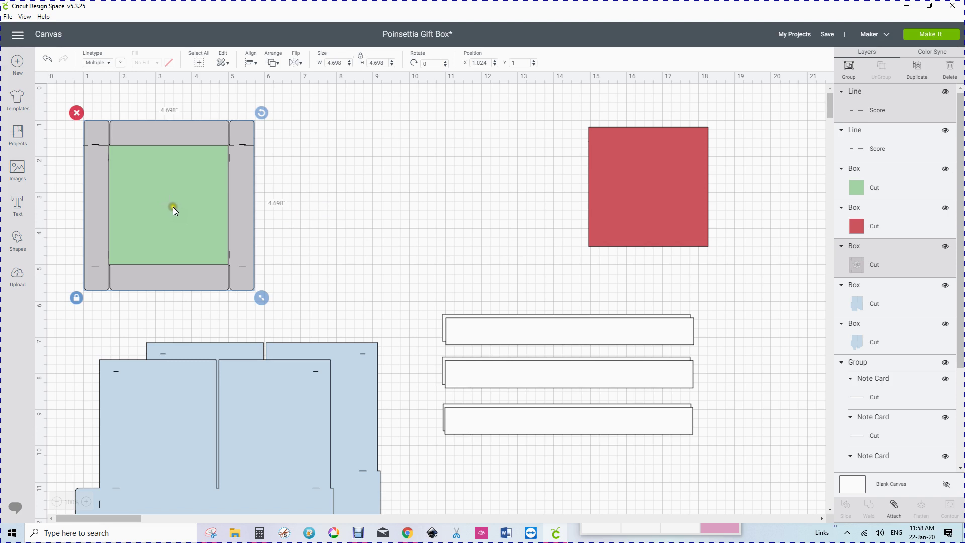
{"action": "left_click", "coordinate": [164, 187]}
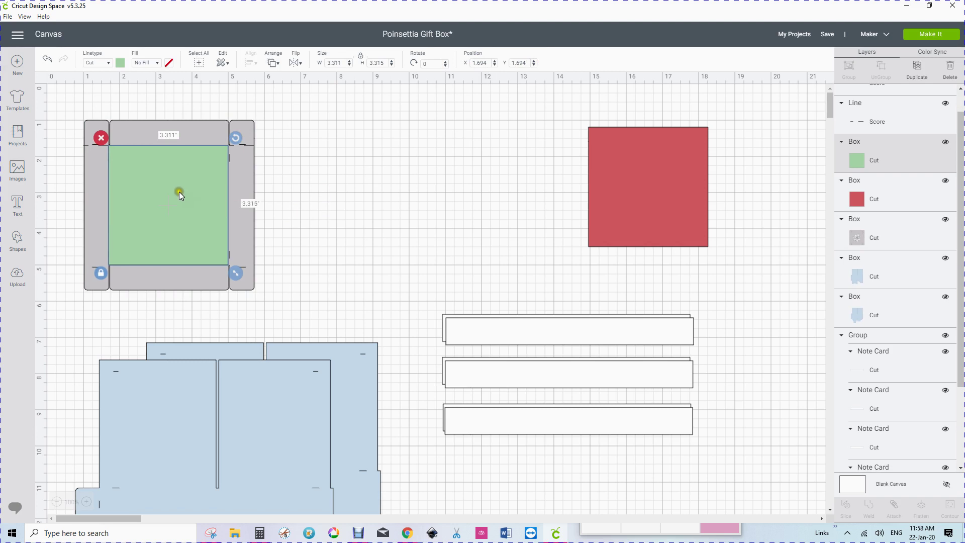
{"action": "left_click", "coordinate": [345, 158]}
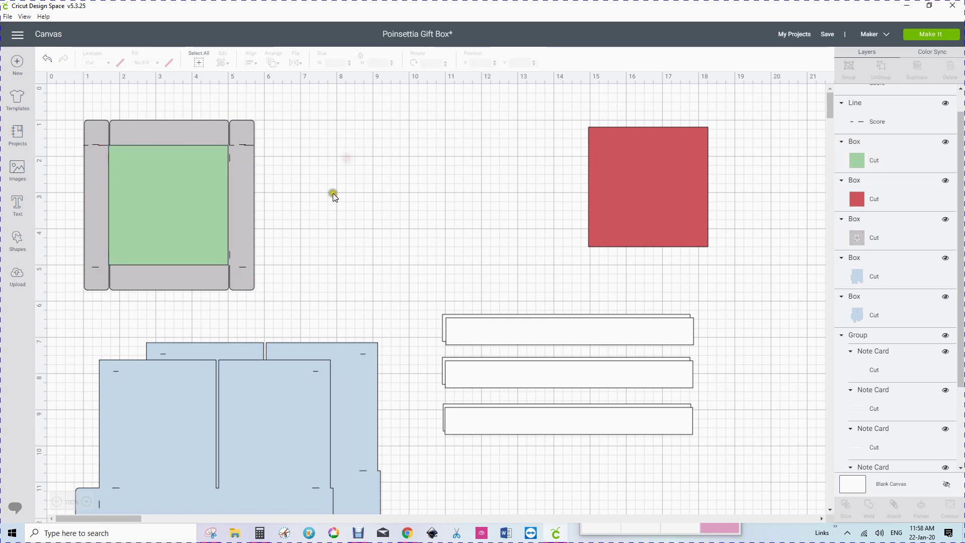
Group the two score lines beside the green square's upper corners and duplicate the group.
{"action": "left_click", "coordinate": [93, 144]}
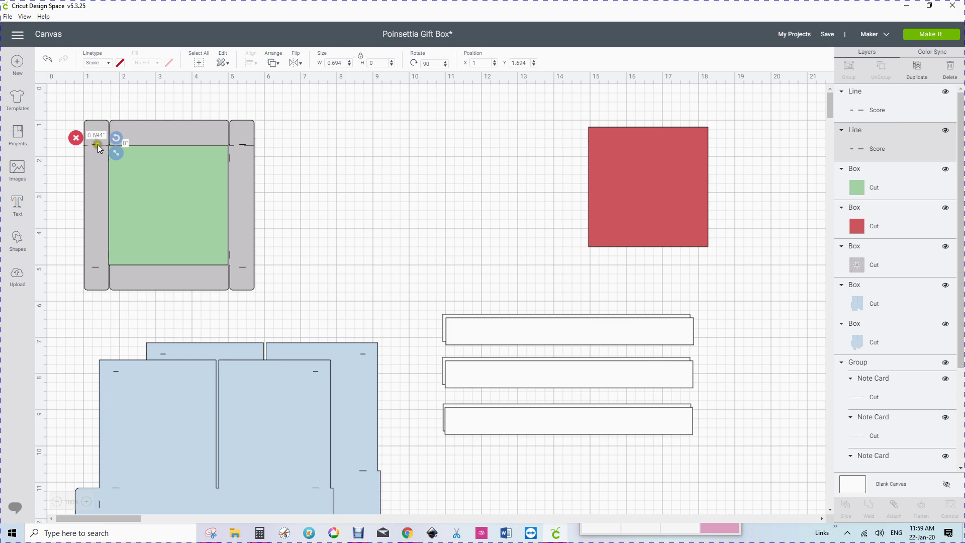
{"action": "left_click", "coordinate": [239, 144], "text": "shift"}
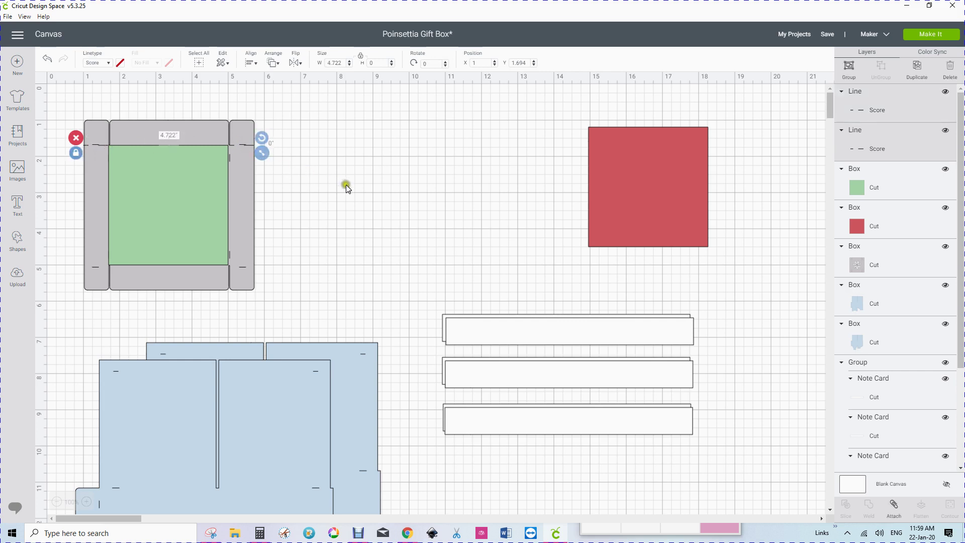
{"action": "left_click", "coordinate": [848, 71]}
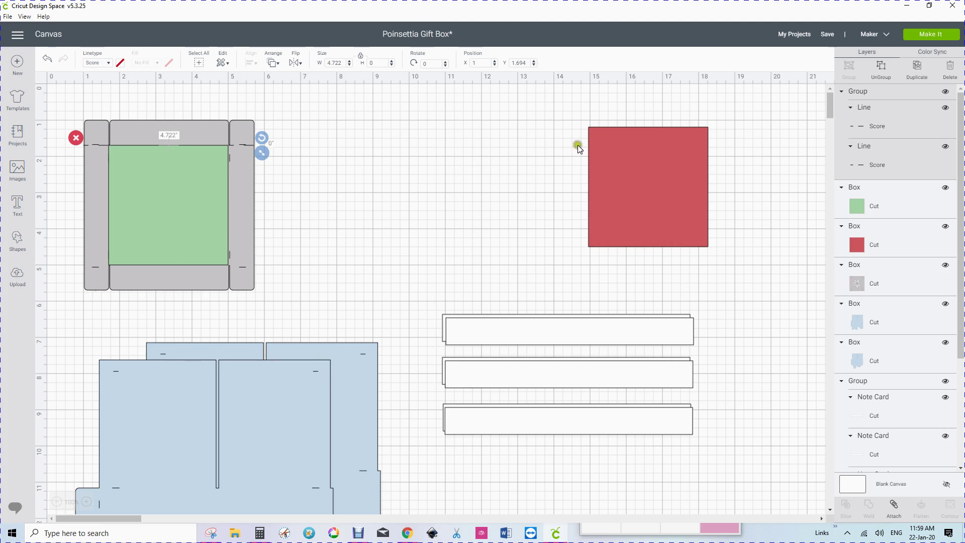
{"action": "left_click", "coordinate": [917, 68]}
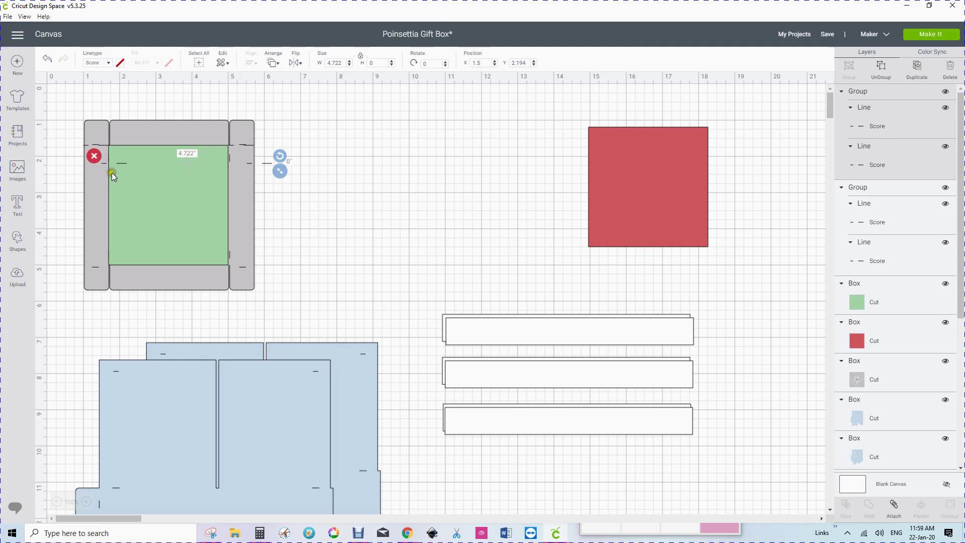
Move the duplicated score line group to the green square's lower edge at about Y 5.01 and set its X position to 1.694.
{"action": "left_click_drag", "start_coordinate": [119, 161], "coordinate": [104, 264]}
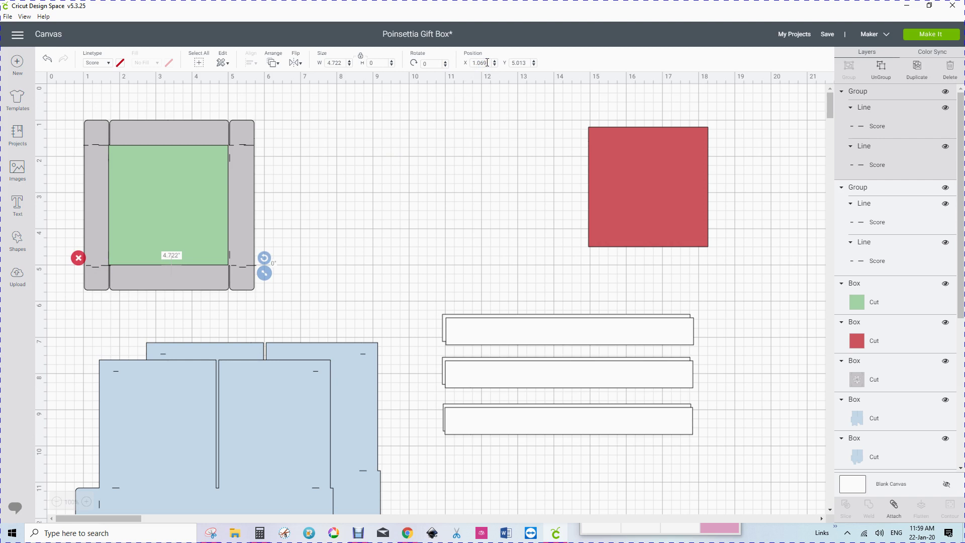
{"action": "left_click", "coordinate": [487, 62]}
{"action": "left_click", "coordinate": [93, 143]}
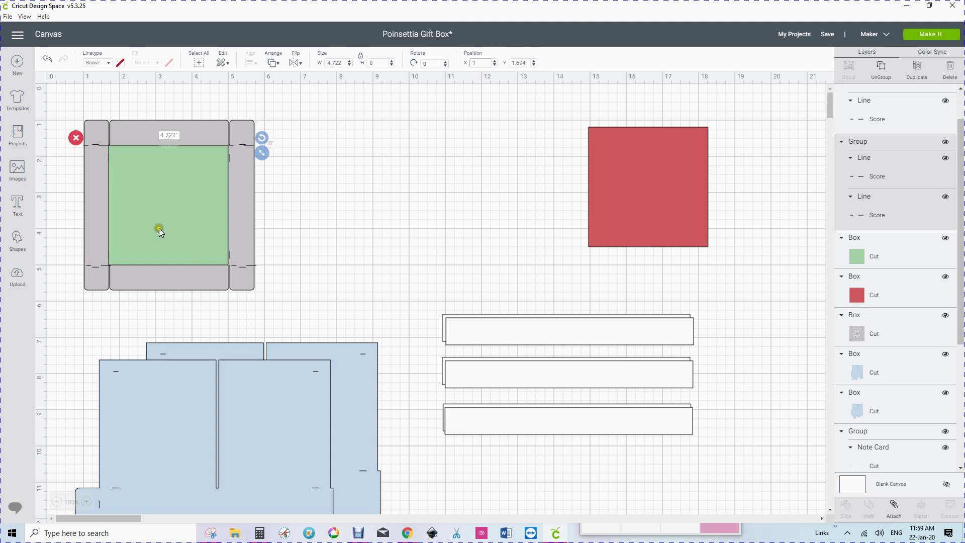
{"action": "left_click", "coordinate": [96, 266]}
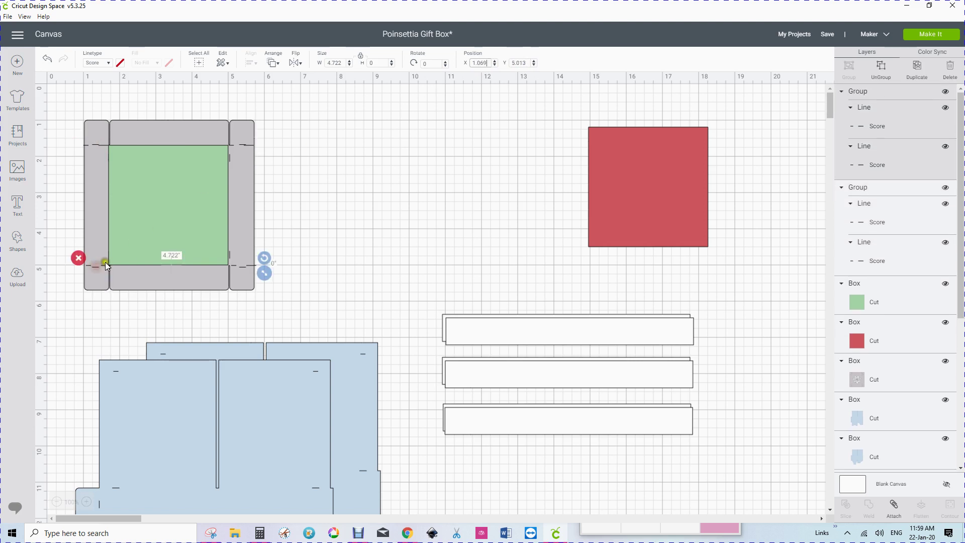
{"action": "left_click", "coordinate": [480, 63]}
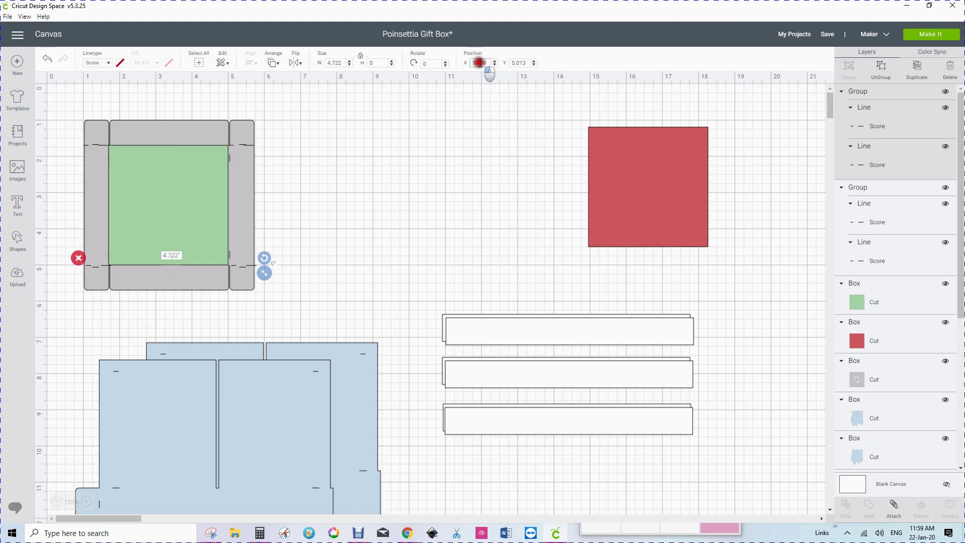
{"action": "type", "text": "1.694"}
{"action": "key", "text": "Return"}
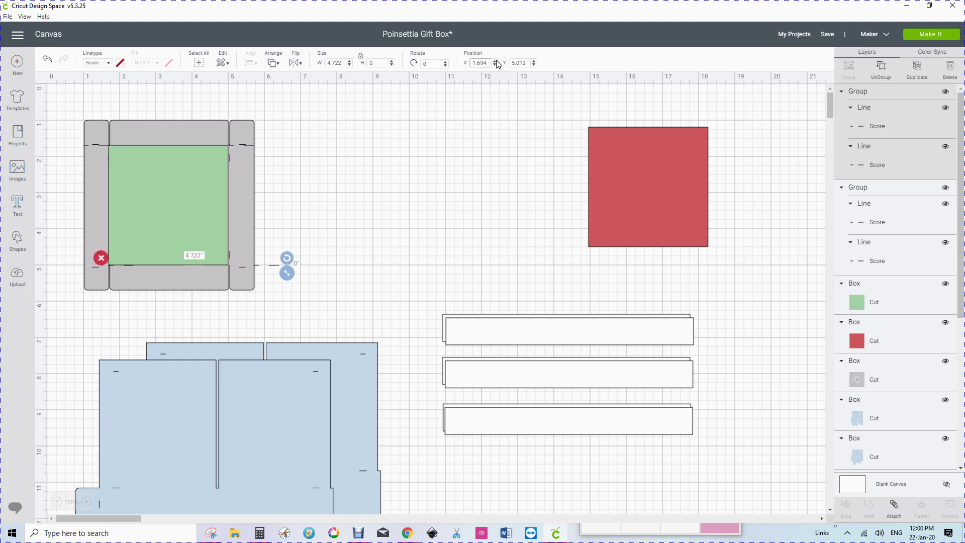
Set the X position of the score line group at the green square's lower edge to 1.
{"action": "left_click", "coordinate": [497, 59]}
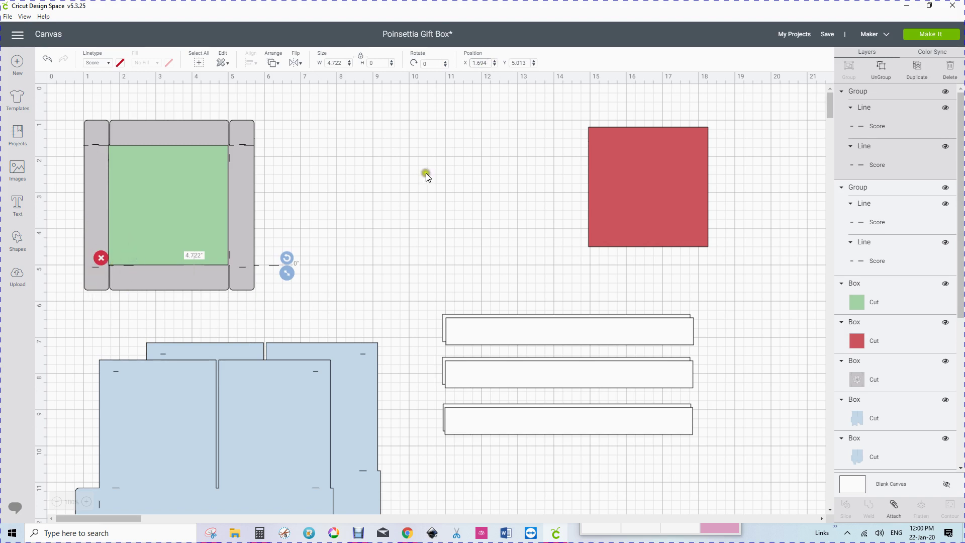
{"action": "left_click", "coordinate": [491, 64]}
{"action": "key", "text": "BackSpace"}
{"action": "key", "text": "BackSpace"}
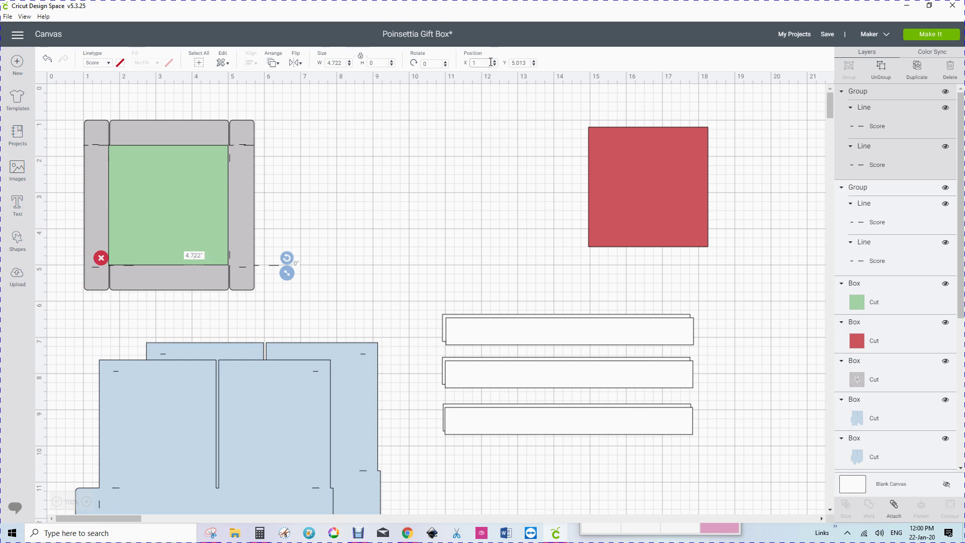
{"action": "key", "text": "Return"}
{"action": "left_click", "coordinate": [245, 233]}
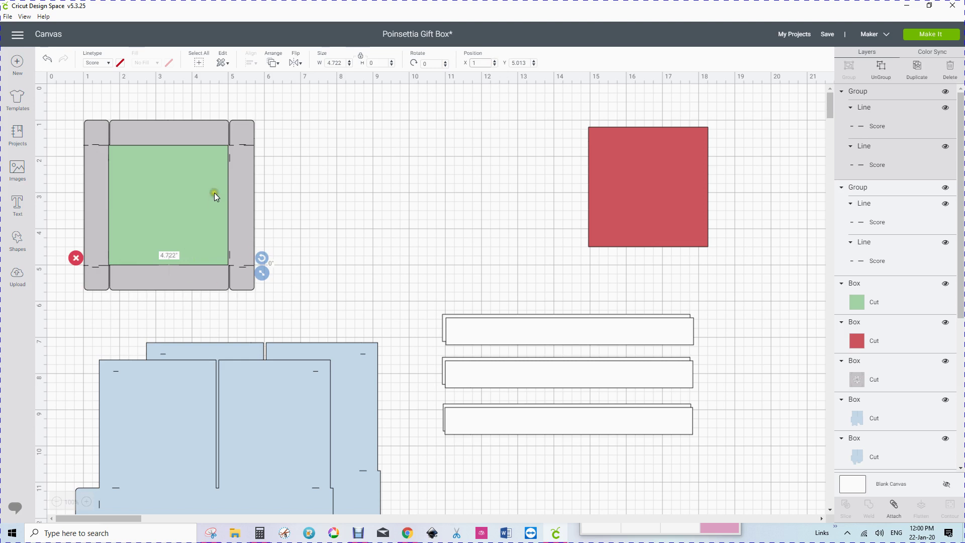
Select the gray panel and switch to Calculator to enter the panel's 4.698 width as the first number of a subtraction.
{"action": "left_click", "coordinate": [167, 260]}
{"action": "left_click", "coordinate": [259, 534]}
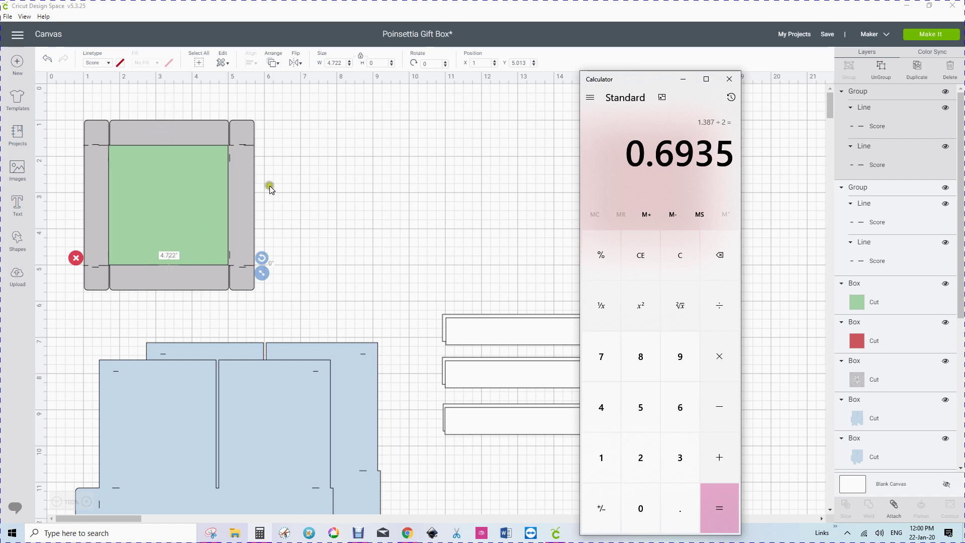
{"action": "left_click", "coordinate": [246, 131]}
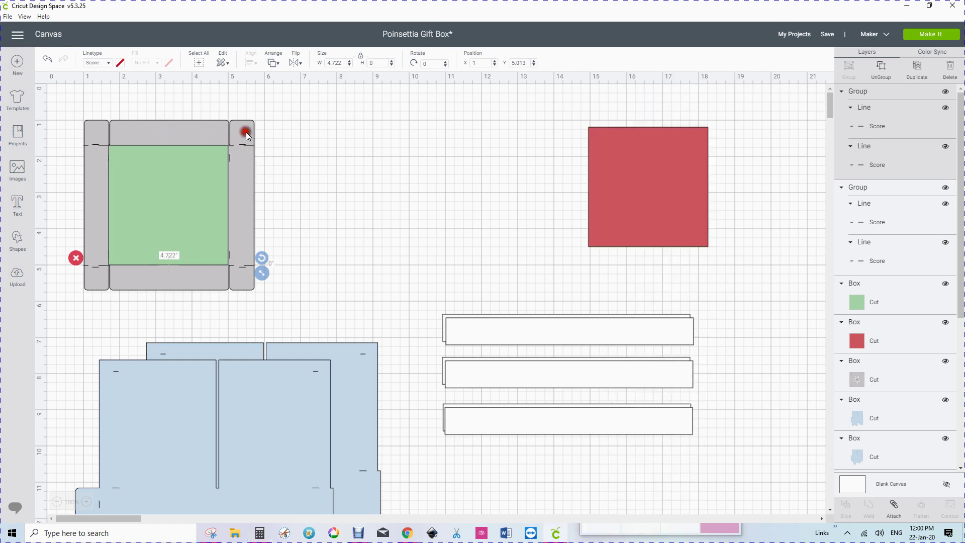
{"action": "left_click", "coordinate": [246, 132]}
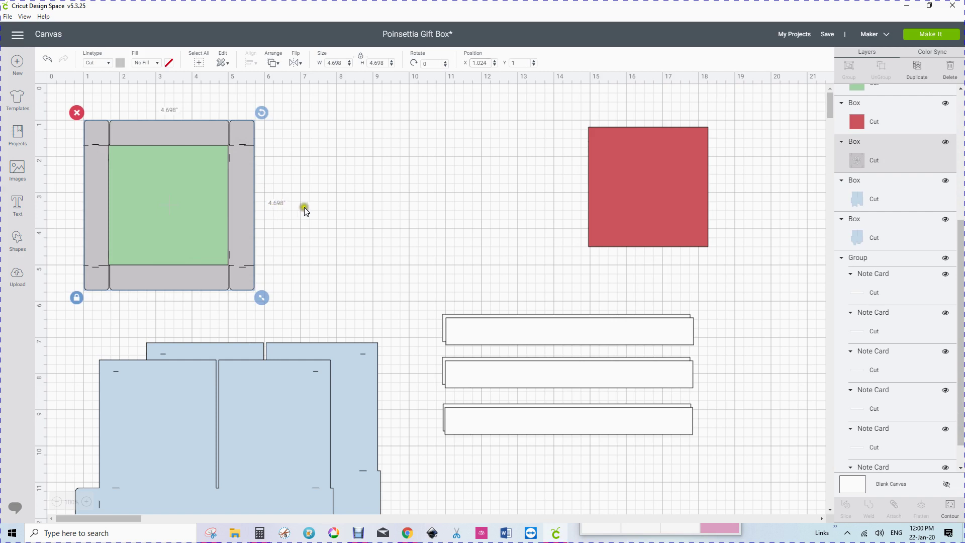
{"action": "left_click", "coordinate": [259, 534]}
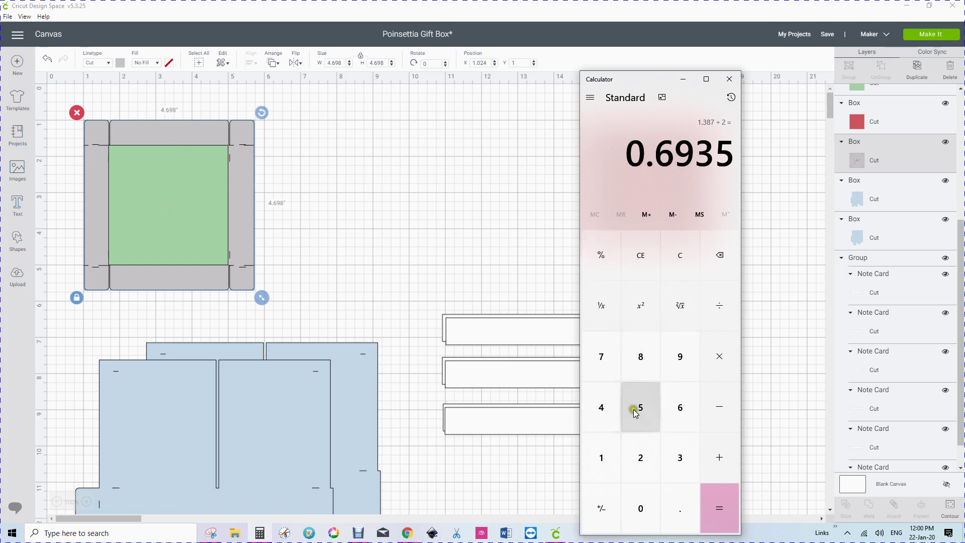
{"action": "left_click", "coordinate": [605, 403]}
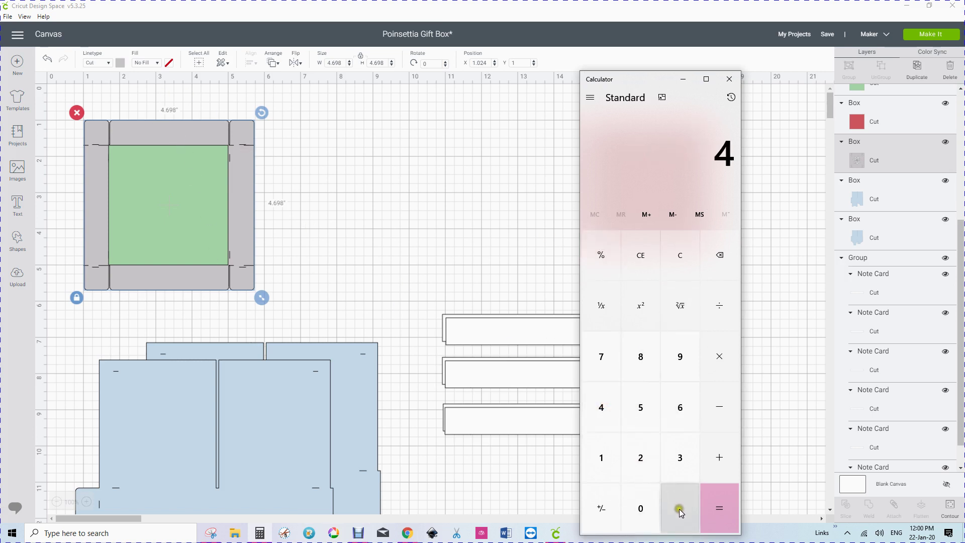
{"action": "left_click", "coordinate": [679, 509]}
{"action": "left_click", "coordinate": [680, 411]}
{"action": "left_click", "coordinate": [680, 354]}
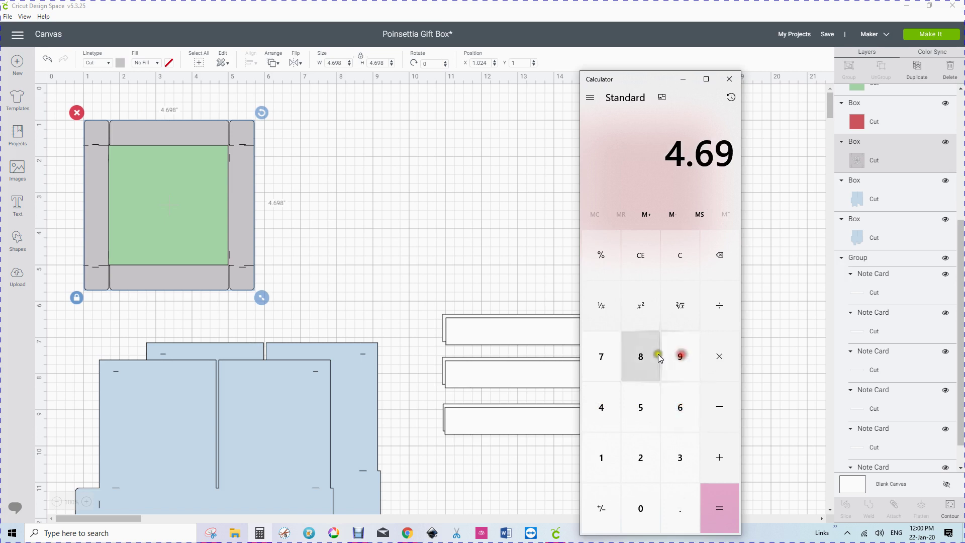
{"action": "left_click", "coordinate": [639, 354]}
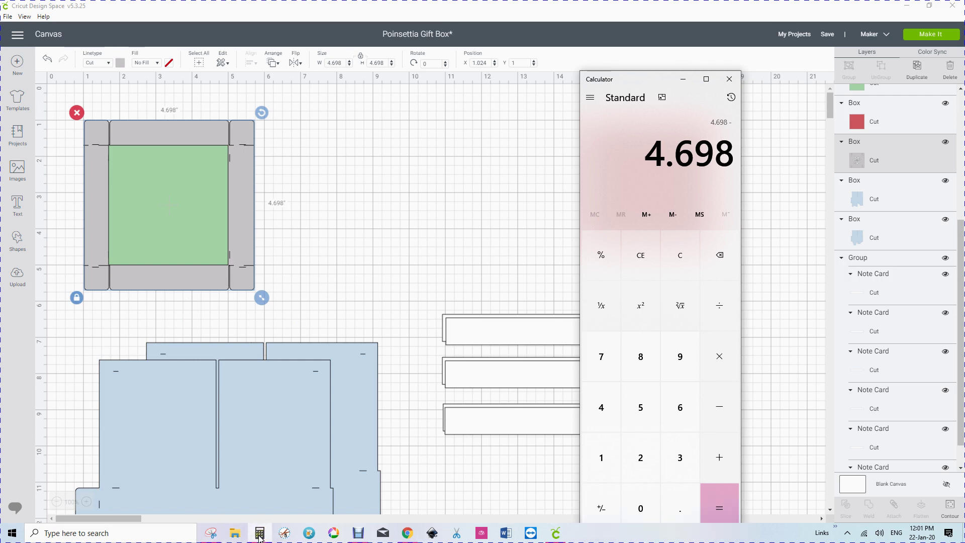
Move the red square closer to the gray panel, to about X 12.83 and Y 1.135.
{"action": "mouse_move", "coordinate": [261, 533]}
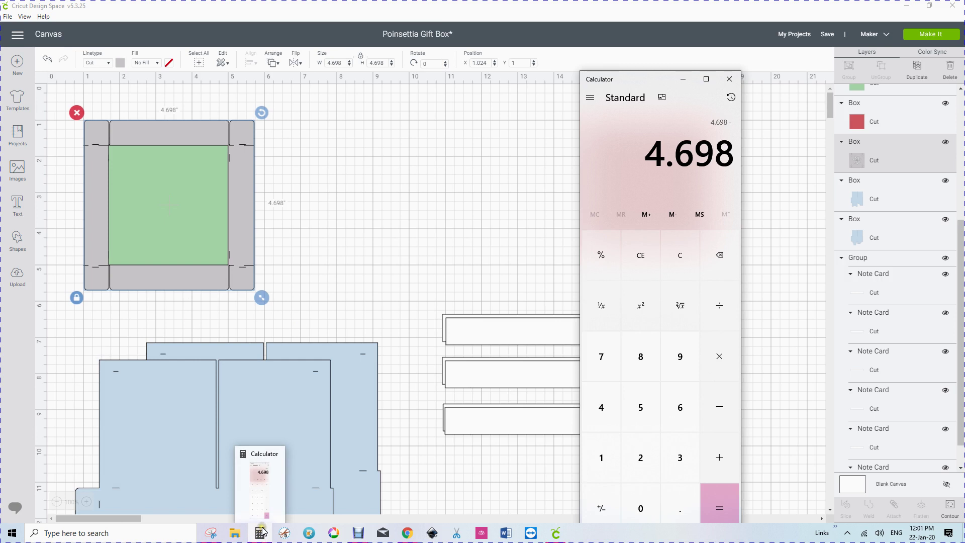
{"action": "left_click", "coordinate": [260, 534]}
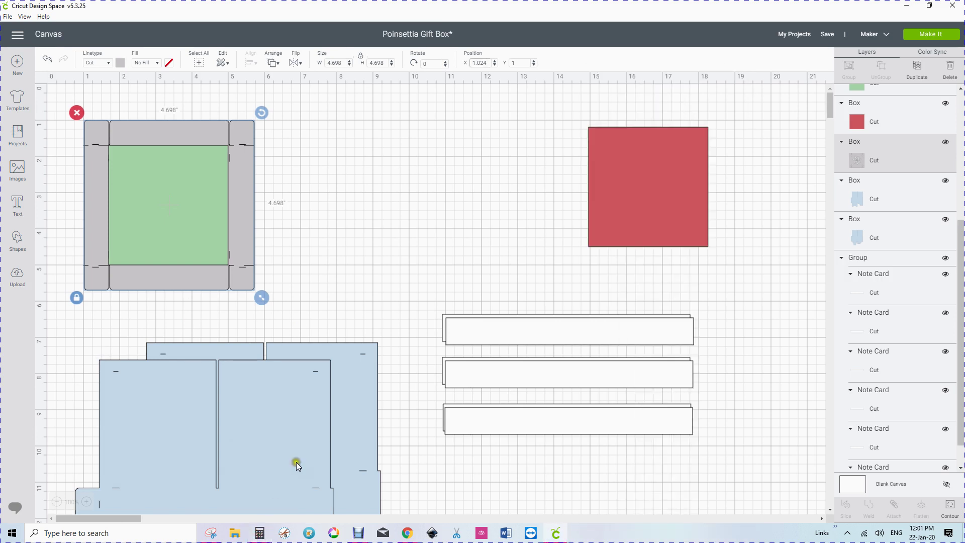
{"action": "left_click", "coordinate": [624, 213]}
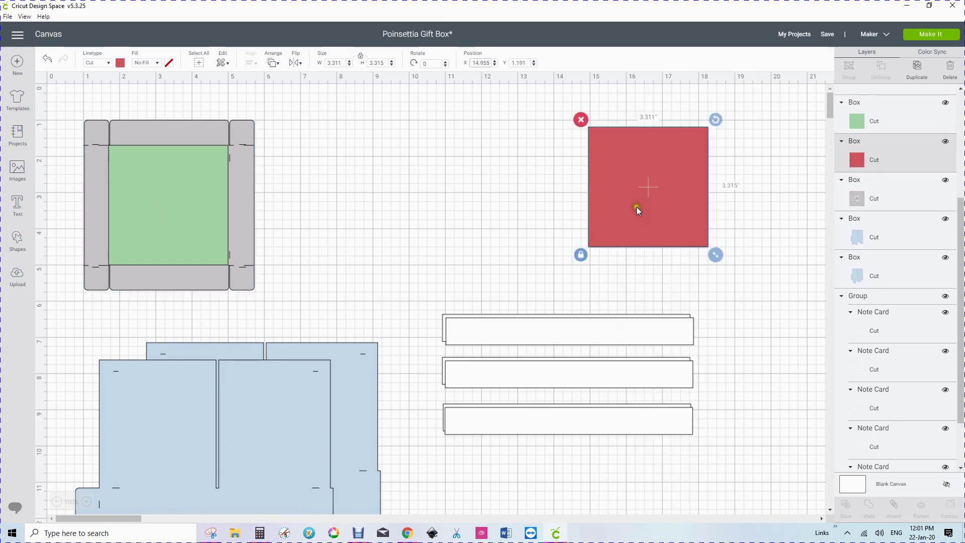
{"action": "left_click_drag", "start_coordinate": [631, 207], "coordinate": [546, 203]}
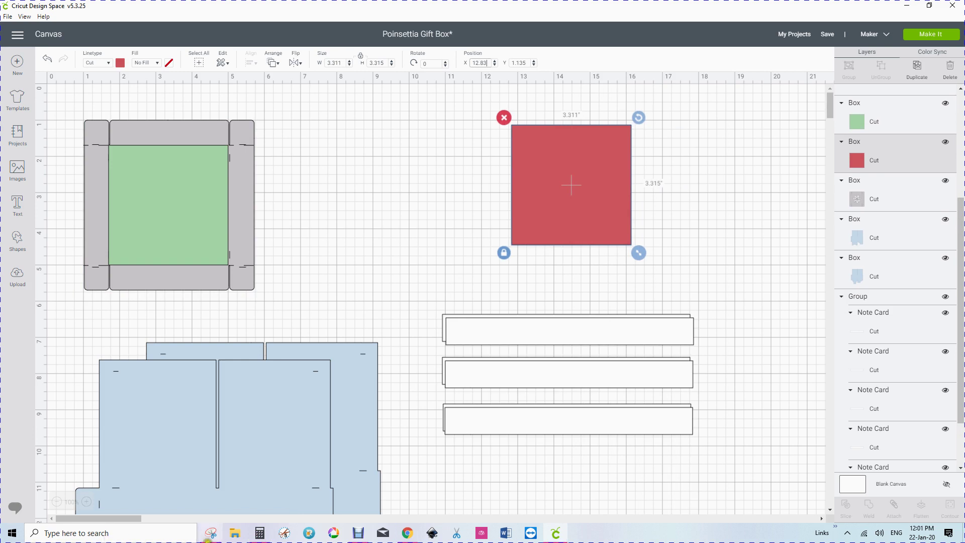
In Calculator, subtract the red square's 3.311 width from the gray panel's 4.698 width.
{"action": "left_click", "coordinate": [261, 534]}
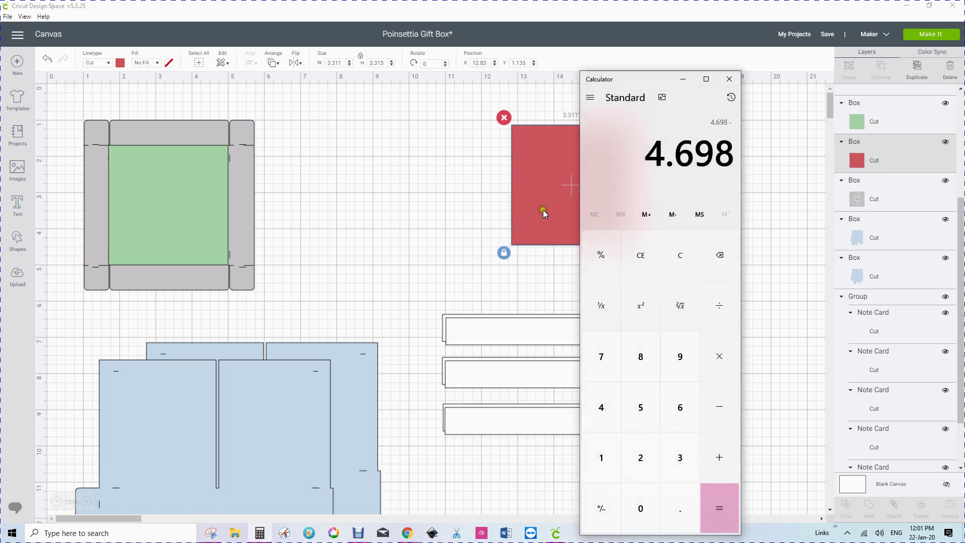
{"action": "left_click", "coordinate": [722, 407]}
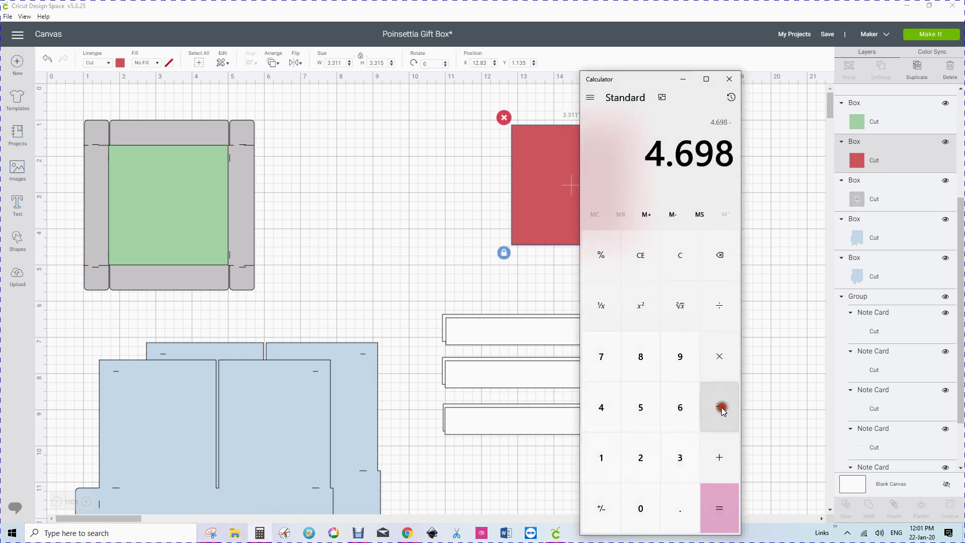
{"action": "left_click", "coordinate": [678, 454]}
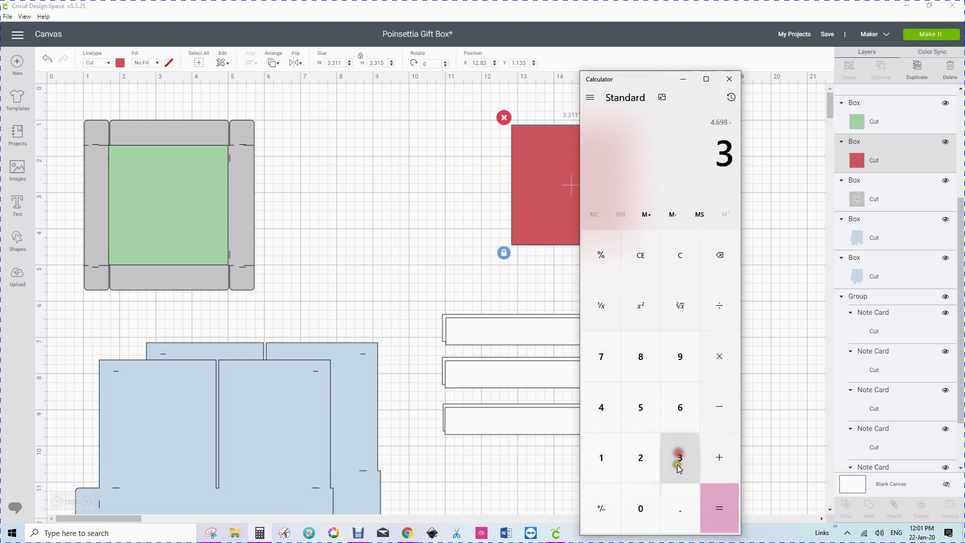
{"action": "left_click", "coordinate": [675, 508]}
{"action": "left_click", "coordinate": [674, 459]}
{"action": "left_click", "coordinate": [596, 456]}
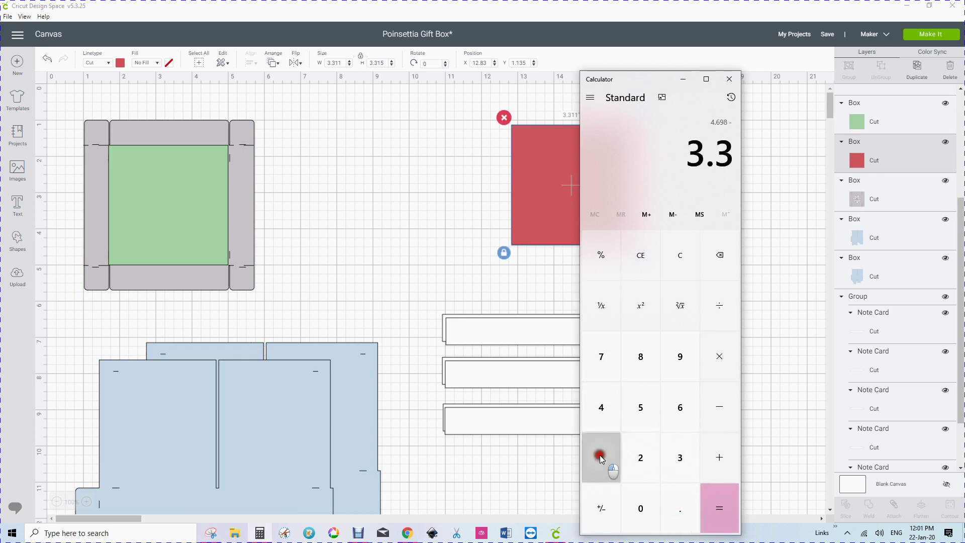
{"action": "left_click", "coordinate": [595, 456]}
{"action": "left_click", "coordinate": [716, 505]}
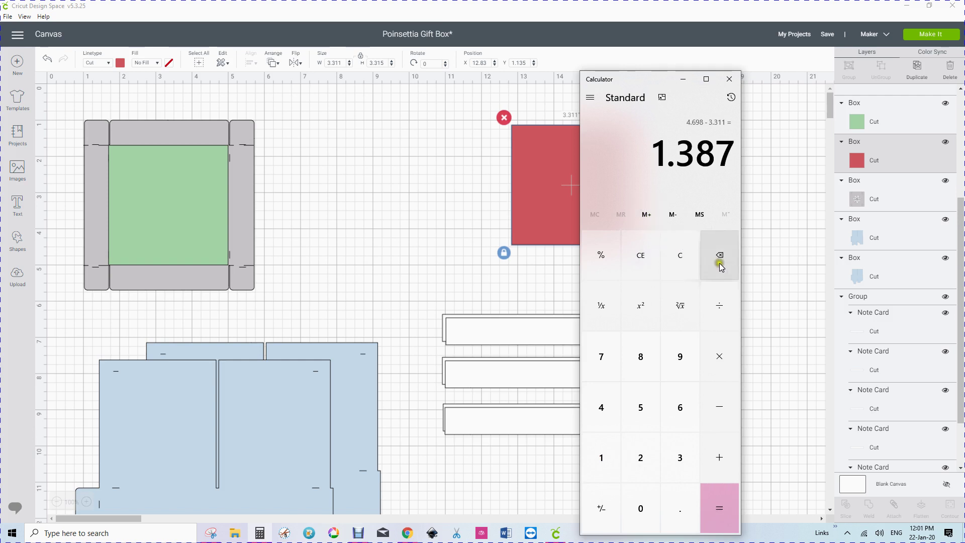
Divide the width difference by 2 and add the square's 3.311 width to the result.
{"action": "left_click", "coordinate": [718, 308]}
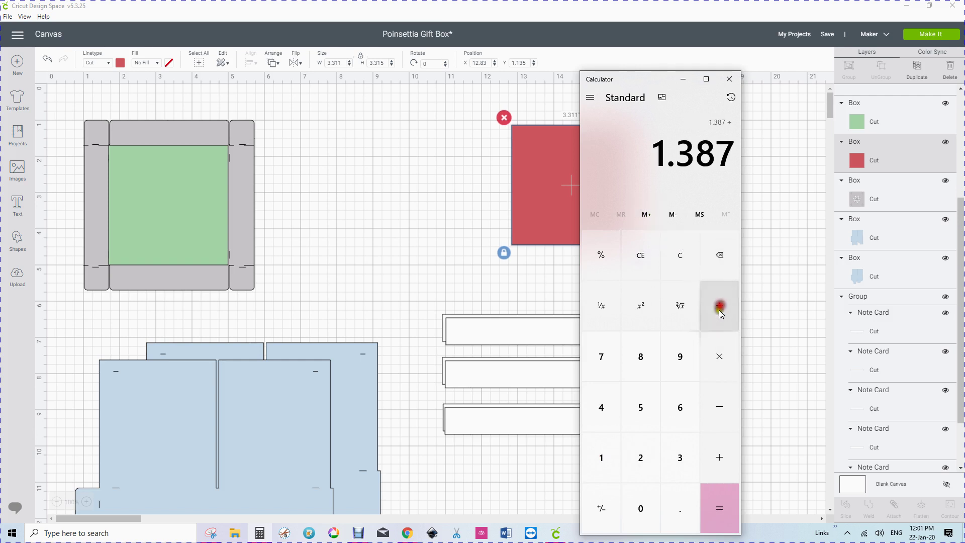
{"action": "left_click", "coordinate": [644, 446]}
{"action": "left_click", "coordinate": [713, 502]}
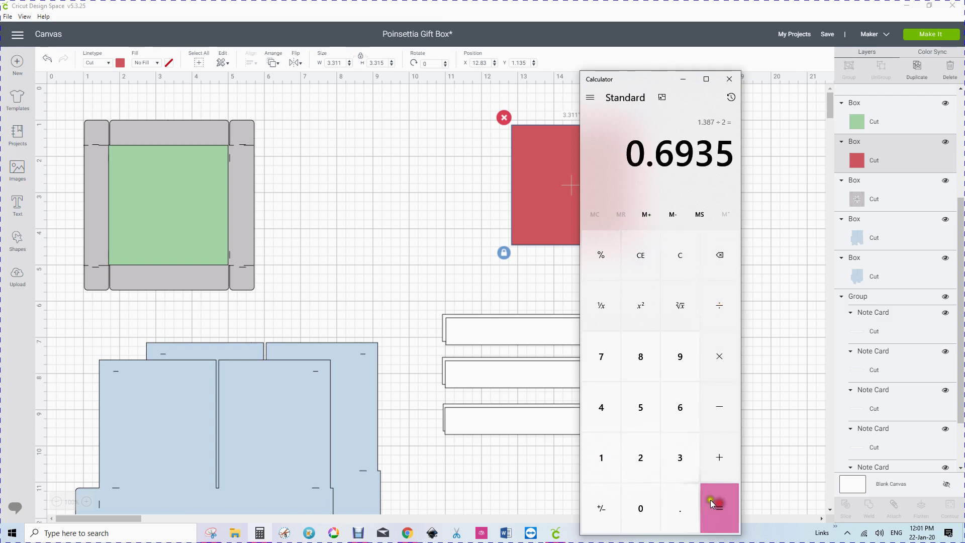
{"action": "left_click", "coordinate": [714, 452]}
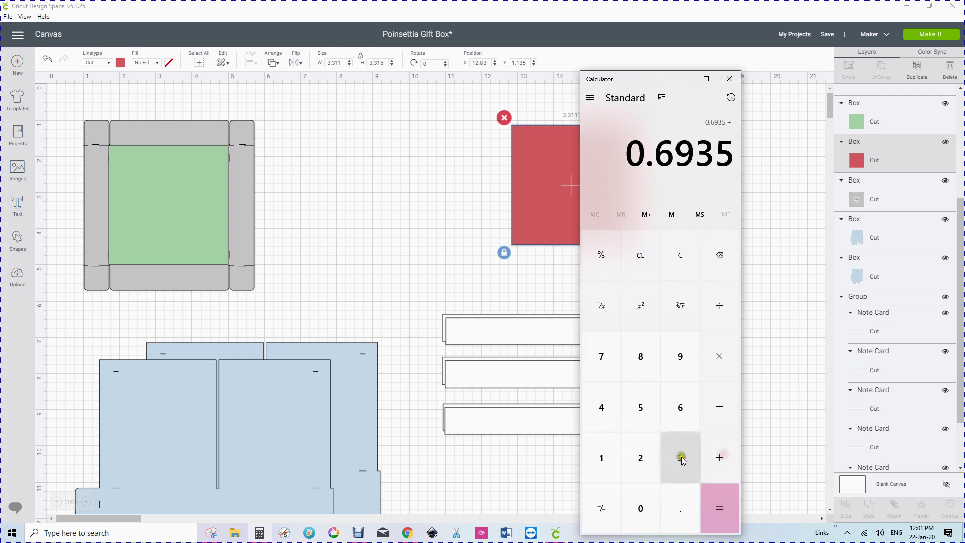
{"action": "left_click", "coordinate": [681, 457]}
{"action": "left_click", "coordinate": [676, 506]}
{"action": "left_click", "coordinate": [679, 457]}
{"action": "left_click", "coordinate": [603, 458]}
{"action": "left_click", "coordinate": [603, 459]}
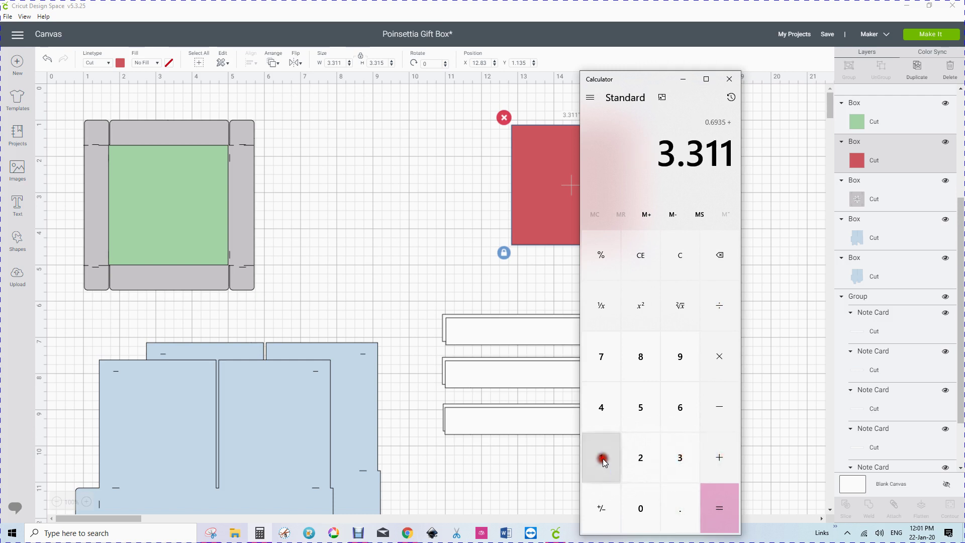
{"action": "left_click", "coordinate": [719, 505]}
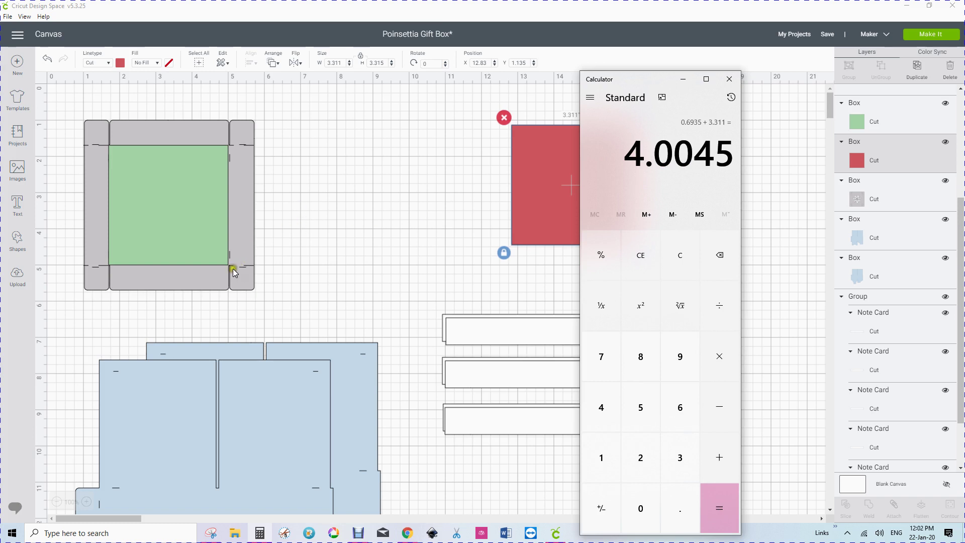
Set the lower score line group's Y position to 5.005.
{"action": "left_click", "coordinate": [94, 267]}
{"action": "left_click", "coordinate": [94, 267]}
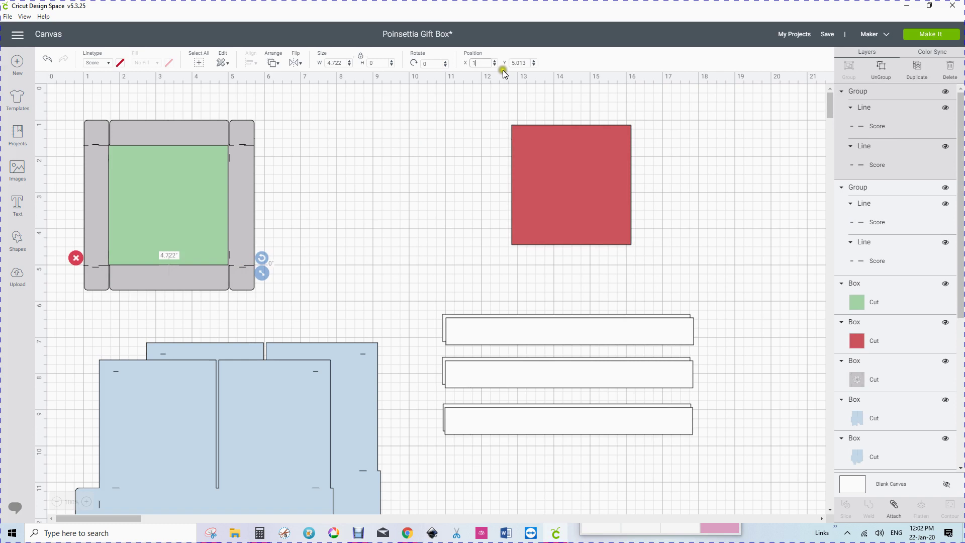
{"action": "left_click", "coordinate": [529, 63]}
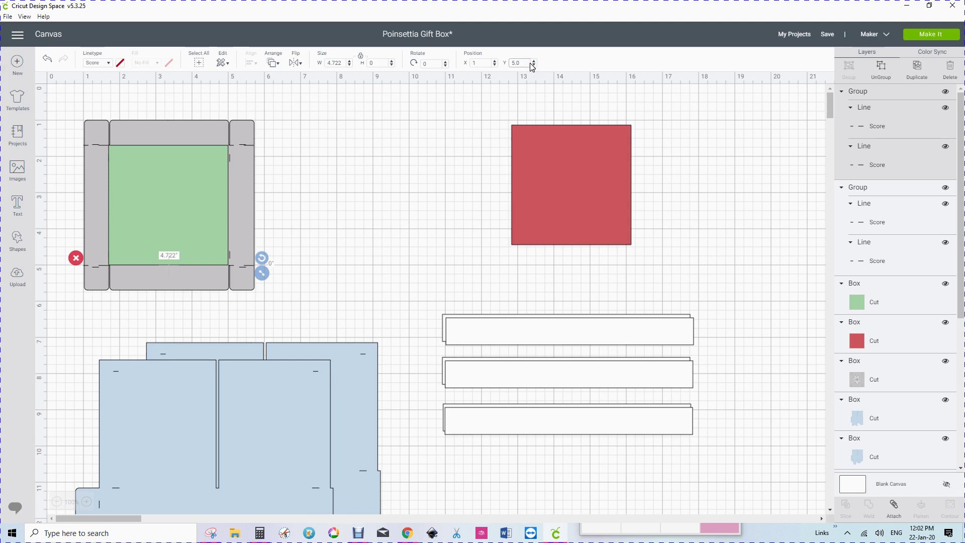
{"action": "left_click", "coordinate": [525, 63]}
{"action": "key", "text": "Return"}
{"action": "left_click", "coordinate": [383, 182]}
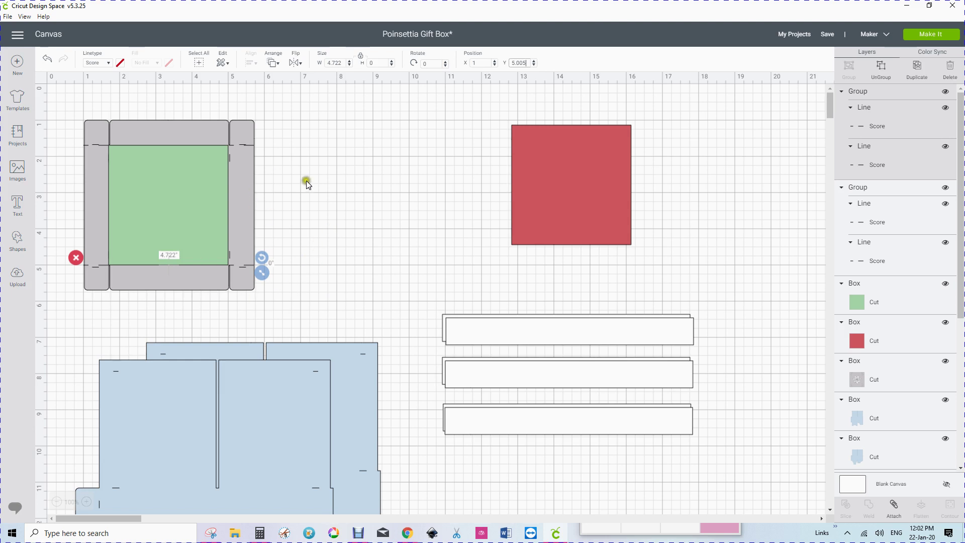
Move the gray panel off the green square to about X 7.58, Y 0.861, and change the green square's linetype to Score.
{"action": "left_click", "coordinate": [248, 189]}
{"action": "left_click_drag", "start_coordinate": [248, 189], "coordinate": [484, 185]}
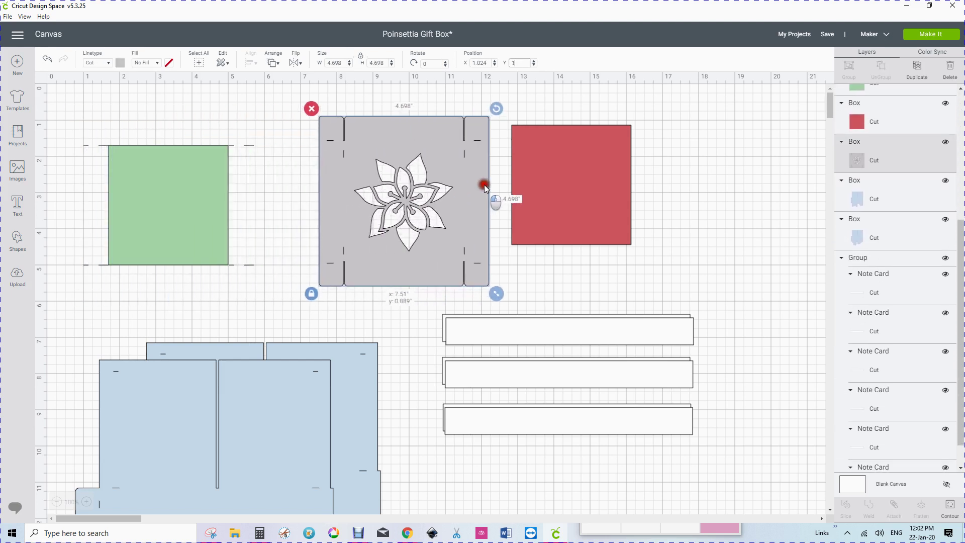
{"action": "left_click", "coordinate": [165, 206]}
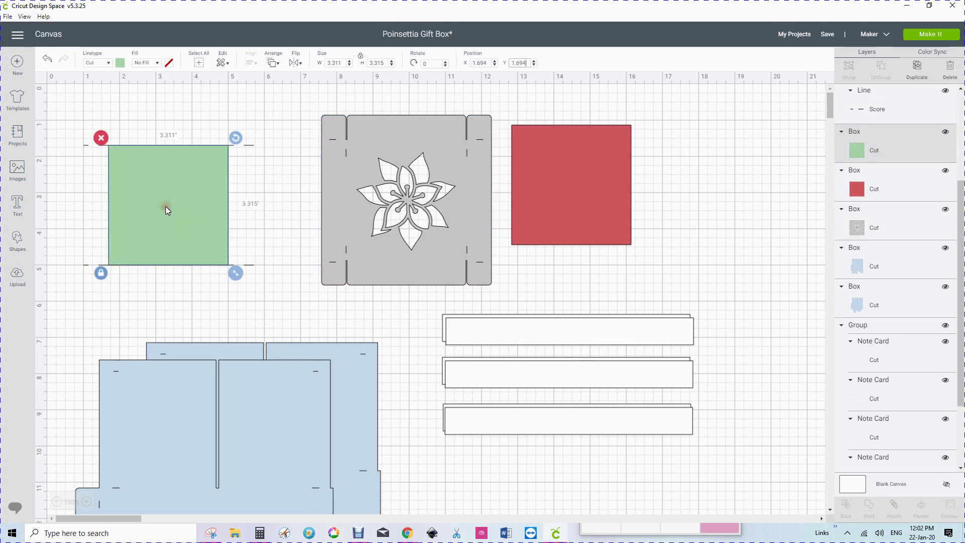
{"action": "left_click", "coordinate": [108, 62]}
{"action": "left_click", "coordinate": [102, 102]}
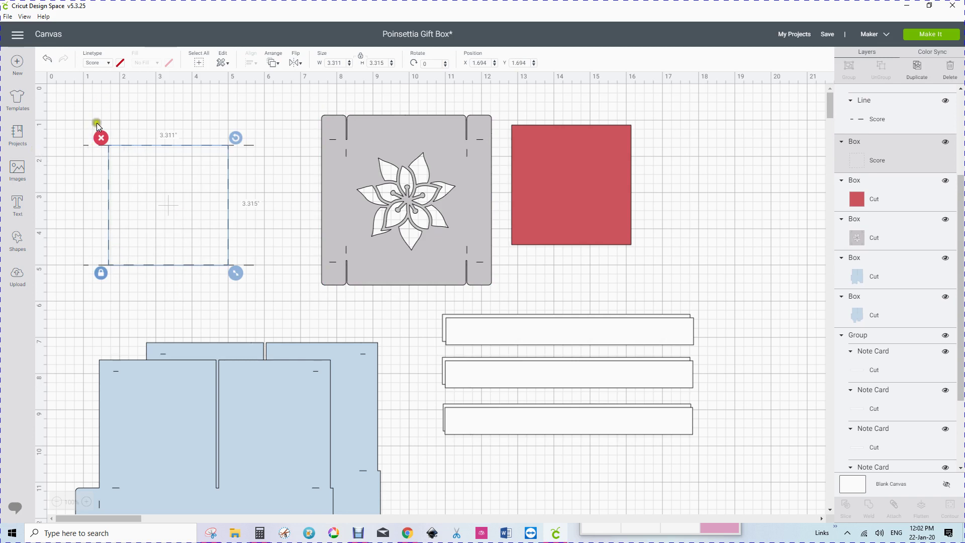
Attach the score square and both score line groups together.
{"action": "left_click_drag", "start_coordinate": [77, 121], "coordinate": [277, 289]}
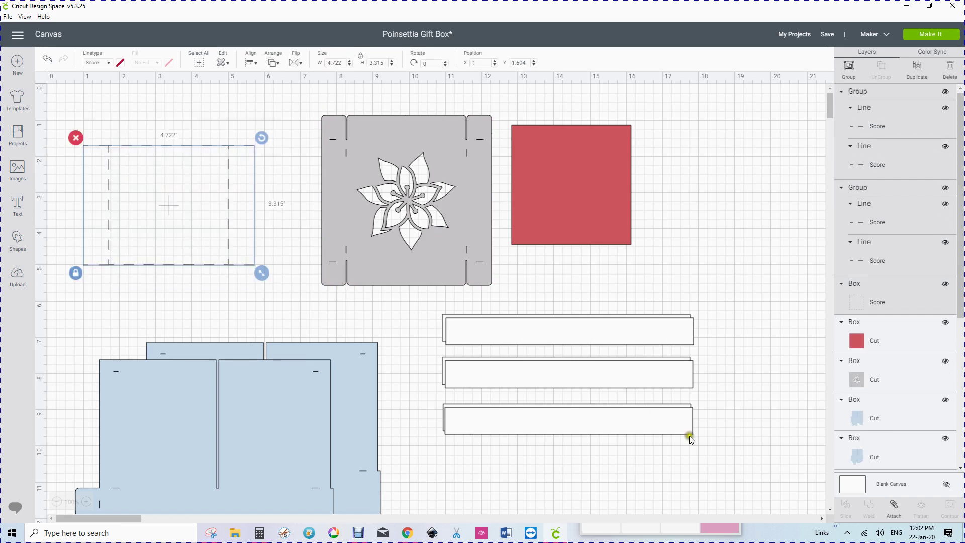
{"action": "left_click", "coordinate": [894, 505]}
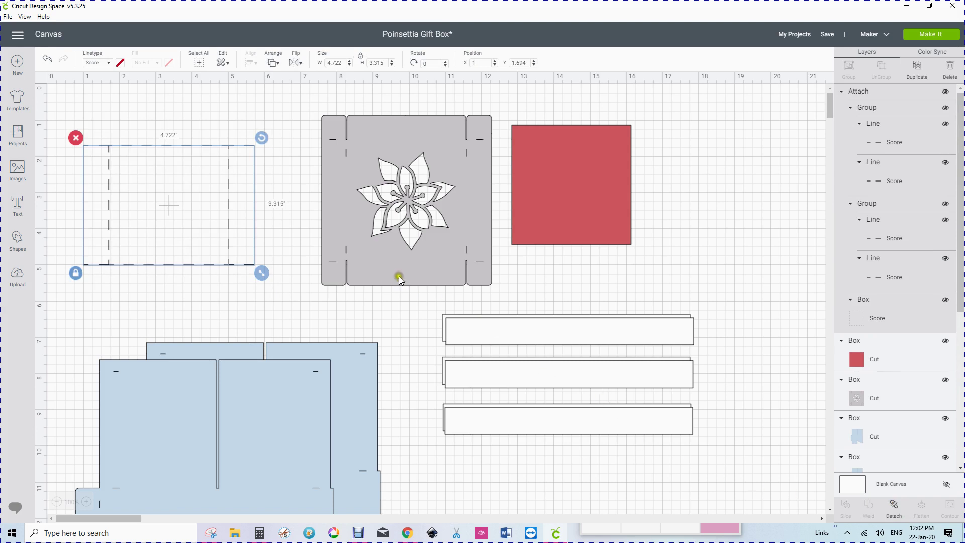
Open the gray panel's contours and hide the last five short slit lines in the contour list.
{"action": "left_click", "coordinate": [378, 272]}
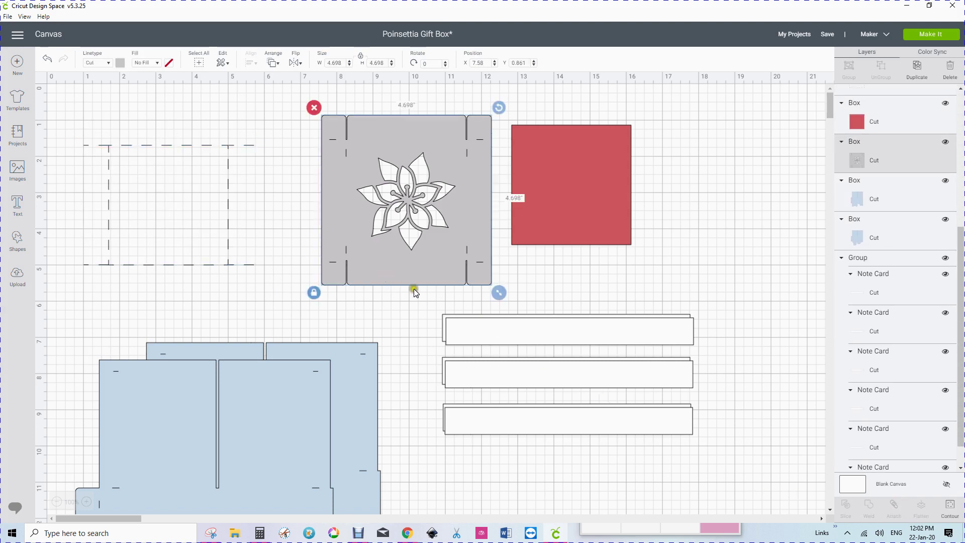
{"action": "left_click", "coordinate": [947, 507]}
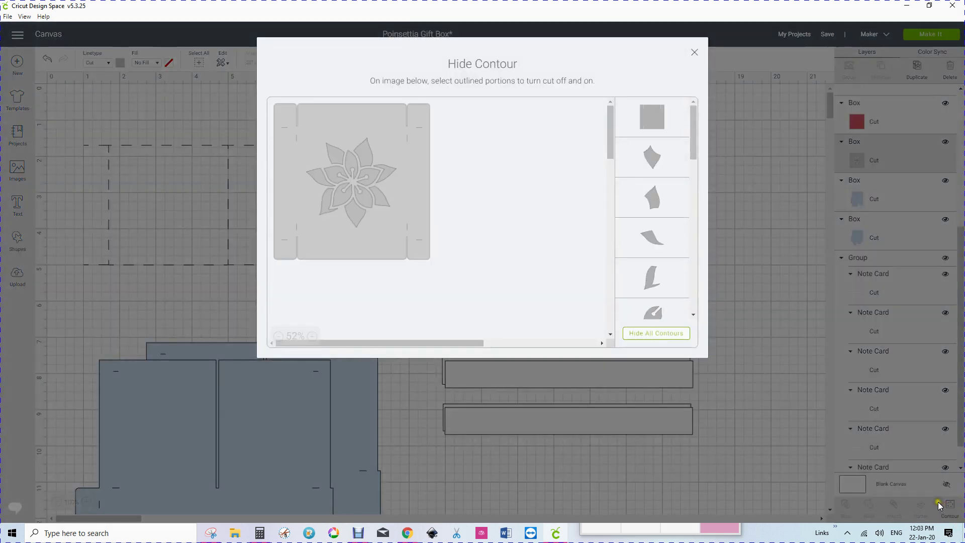
{"action": "left_click", "coordinate": [649, 164]}
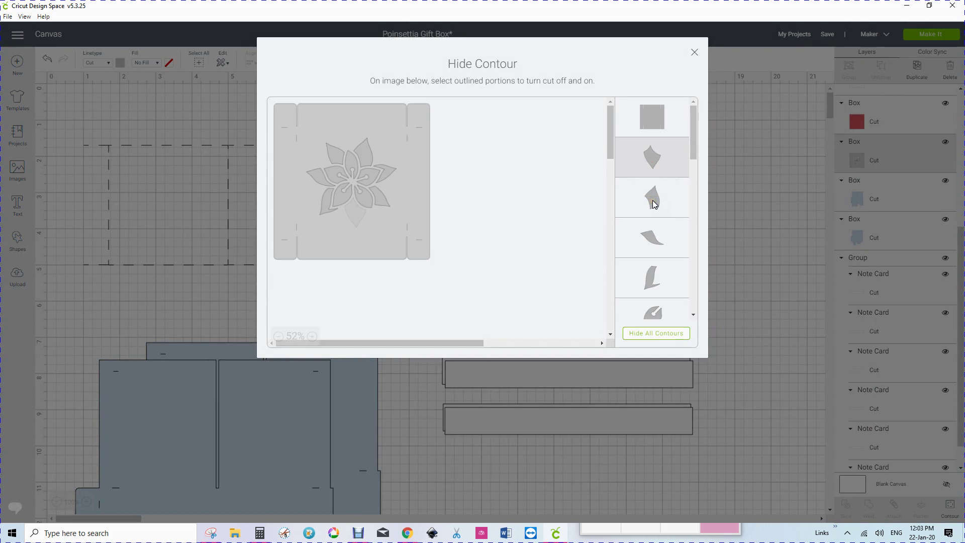
{"action": "left_click", "coordinate": [653, 152]}
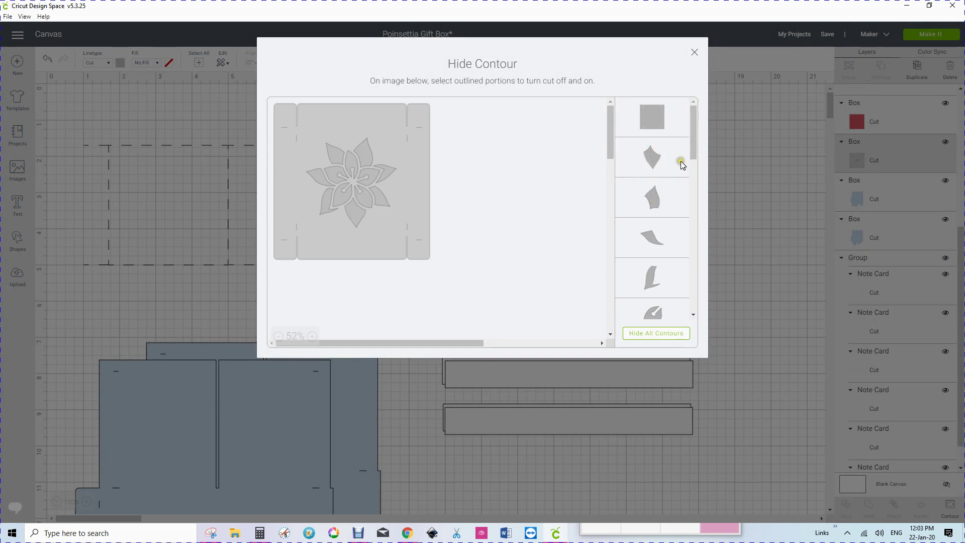
{"action": "left_click_drag", "start_coordinate": [696, 132], "coordinate": [698, 282]}
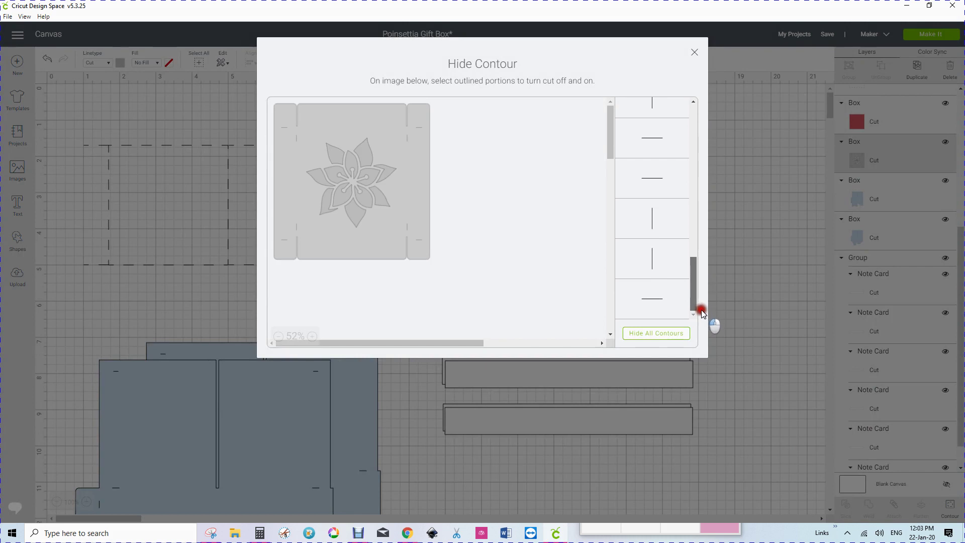
{"action": "left_click", "coordinate": [645, 288]}
{"action": "left_click", "coordinate": [648, 248]}
{"action": "left_click", "coordinate": [648, 222]}
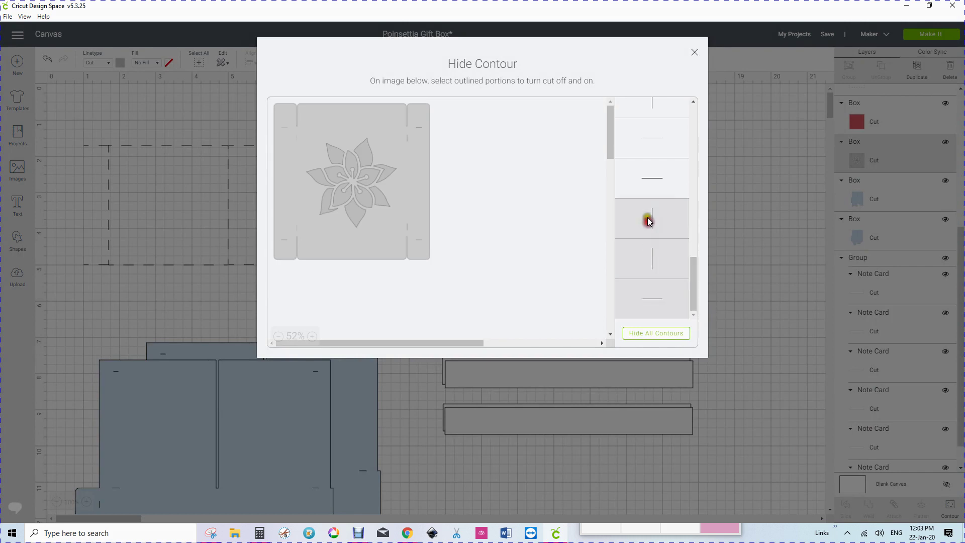
{"action": "left_click", "coordinate": [647, 179]}
{"action": "left_click", "coordinate": [652, 142]}
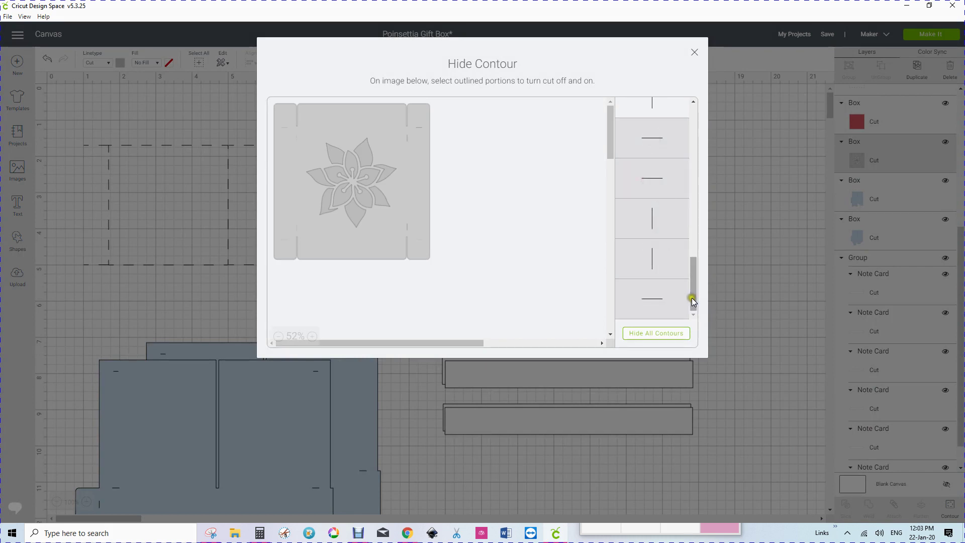
Hide the three remaining short slit lines of the gray panel and close the contour editor.
{"action": "left_click_drag", "start_coordinate": [692, 297], "coordinate": [692, 250]}
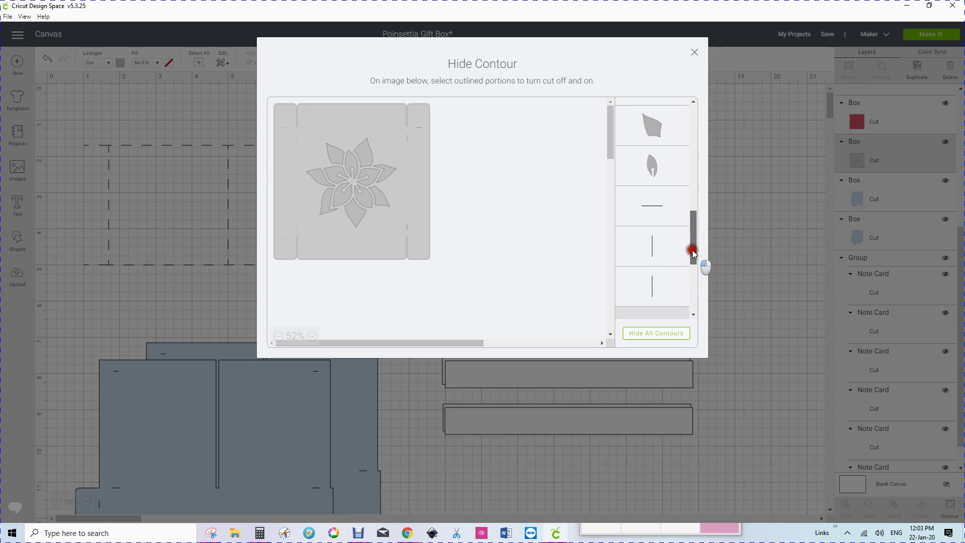
{"action": "left_click", "coordinate": [652, 292]}
{"action": "left_click", "coordinate": [650, 258]}
{"action": "left_click", "coordinate": [654, 214]}
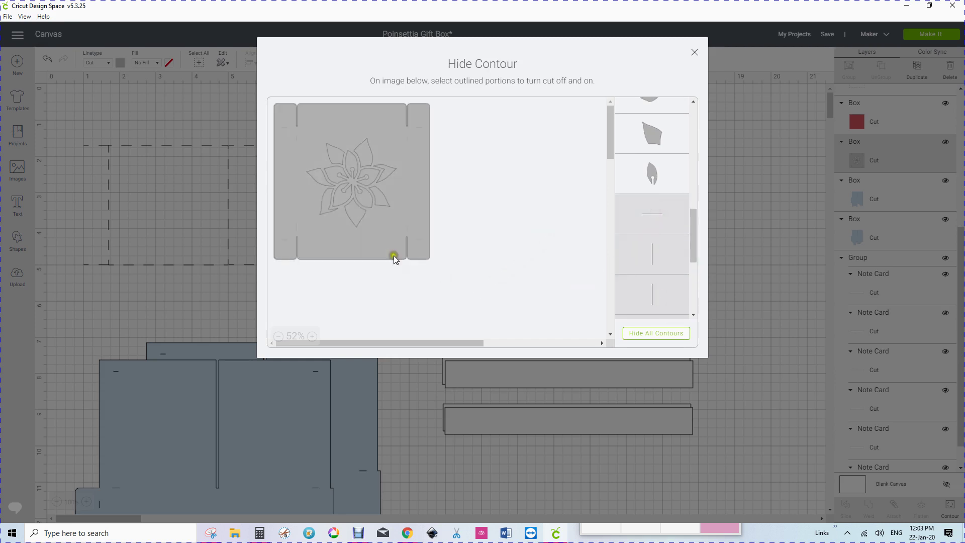
{"action": "left_click", "coordinate": [694, 52]}
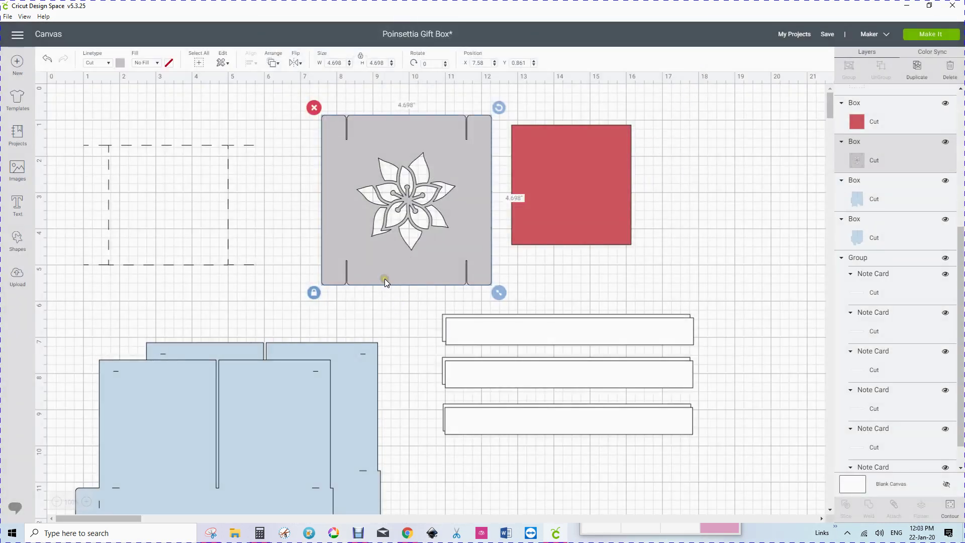
Move the red square aside and place the gray panel over the score line layout at X 1, Y 1.
{"action": "left_click_drag", "start_coordinate": [567, 206], "coordinate": [604, 213]}
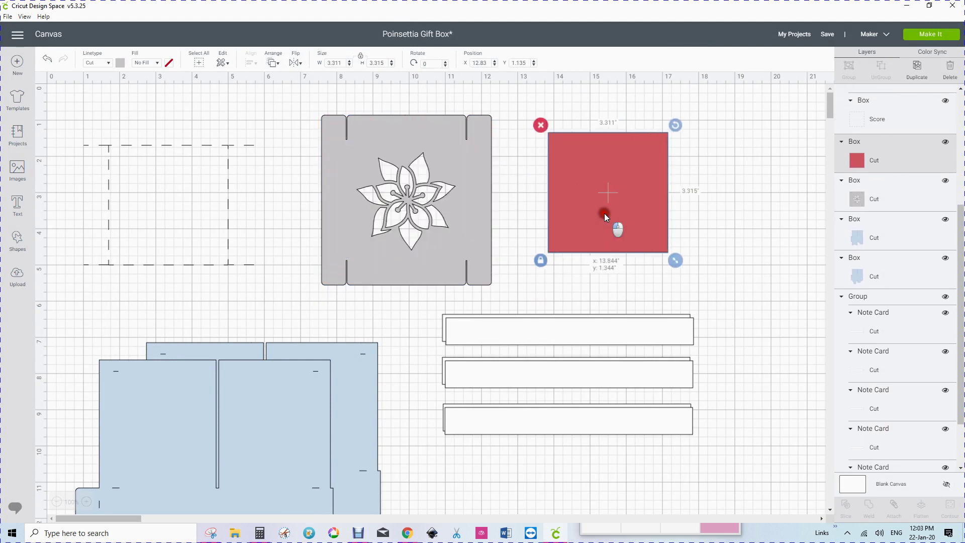
{"action": "left_click_drag", "start_coordinate": [463, 237], "coordinate": [226, 243]}
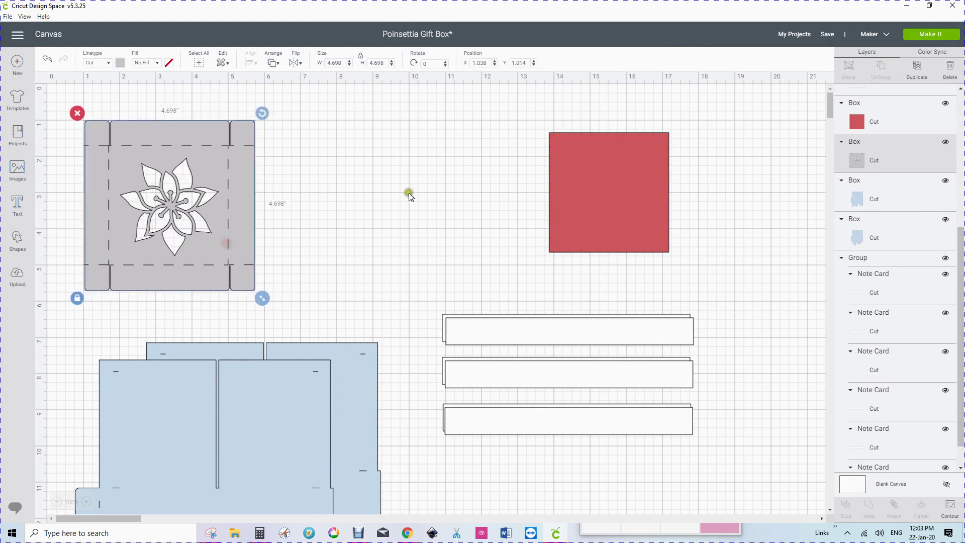
{"action": "left_click", "coordinate": [491, 62]}
{"action": "key", "text": "BackSpace"}
{"action": "key", "text": "BackSpace"}
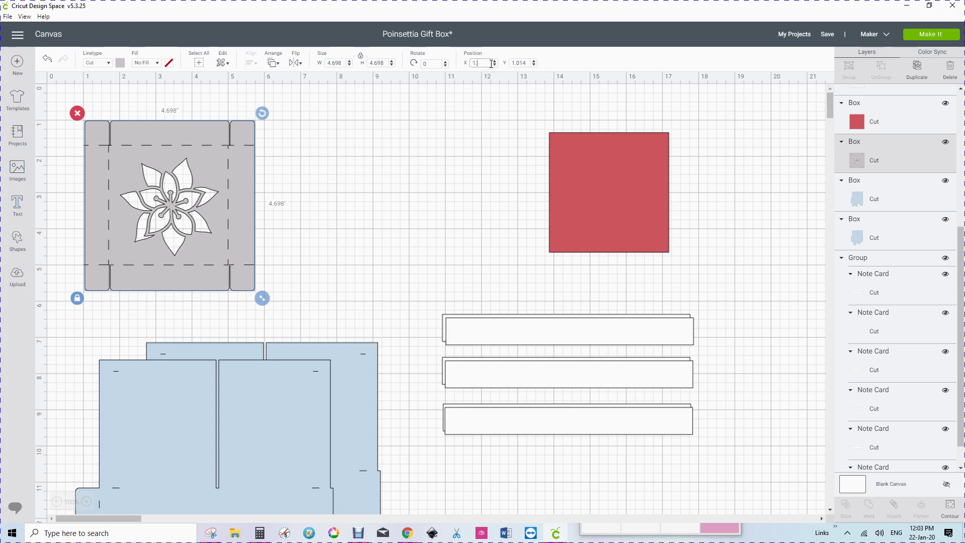
{"action": "key", "text": "Return"}
{"action": "left_click", "coordinate": [528, 63]}
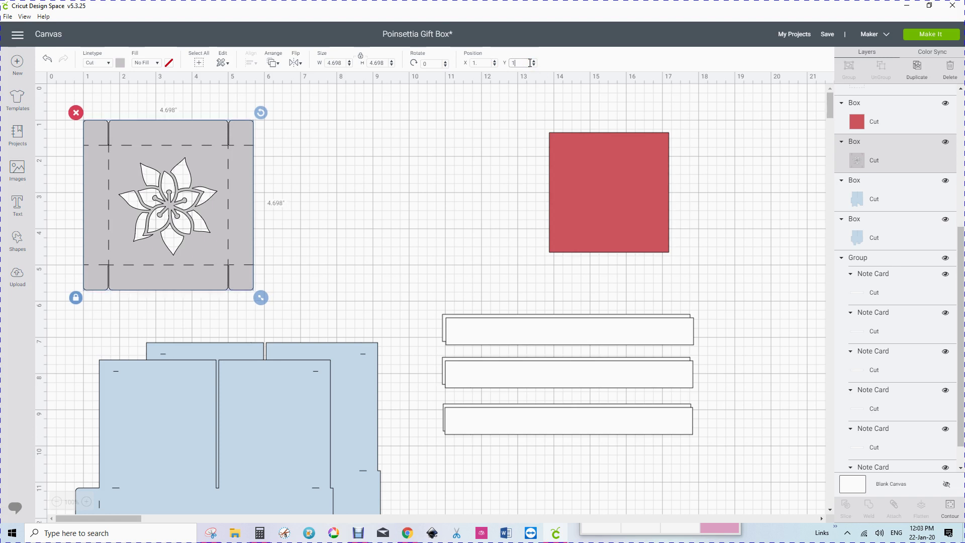
{"action": "left_click", "coordinate": [149, 181]}
Attach the gray panel to the score line layout and move the attached set to about X 1.528, Y 0.639.
{"action": "left_click_drag", "start_coordinate": [51, 99], "coordinate": [286, 305]}
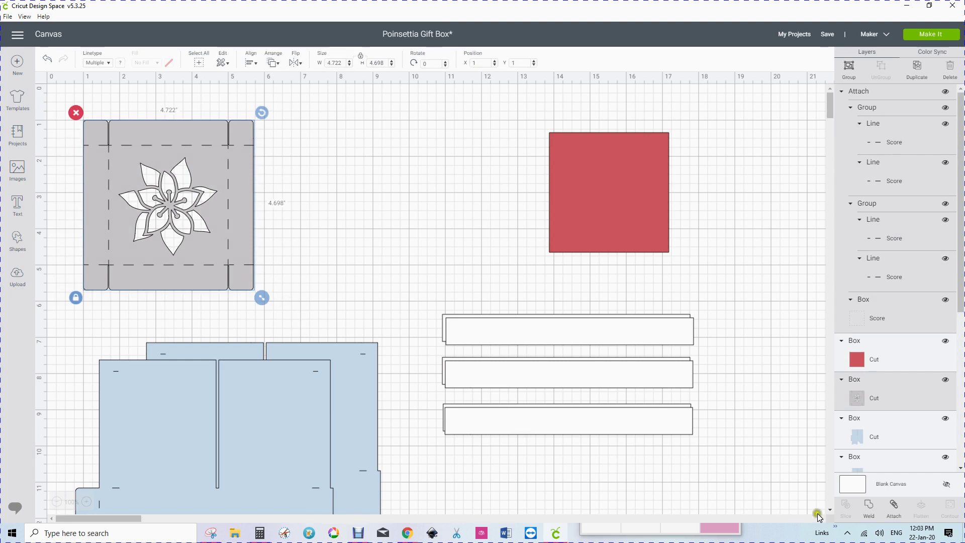
{"action": "left_click", "coordinate": [895, 511]}
{"action": "left_click", "coordinate": [895, 510]}
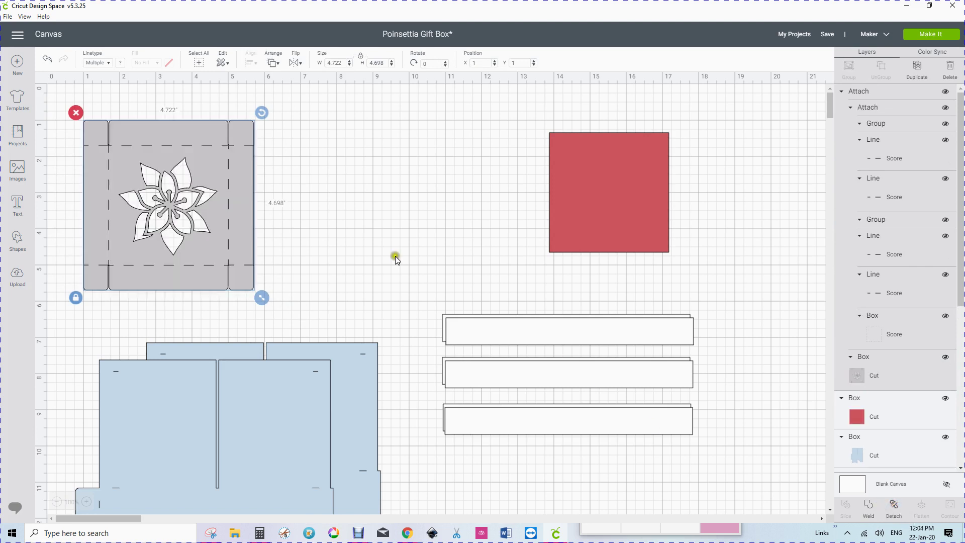
{"action": "mouse_move", "coordinate": [185, 251]}
{"action": "left_mouse_down"}
{"action": "mouse_move", "coordinate": [375, 238]}
{"action": "mouse_move", "coordinate": [377, 217]}
{"action": "mouse_move", "coordinate": [302, 229]}
{"action": "mouse_move", "coordinate": [218, 222]}
{"action": "mouse_move", "coordinate": [195, 235]}
{"action": "left_mouse_up"}
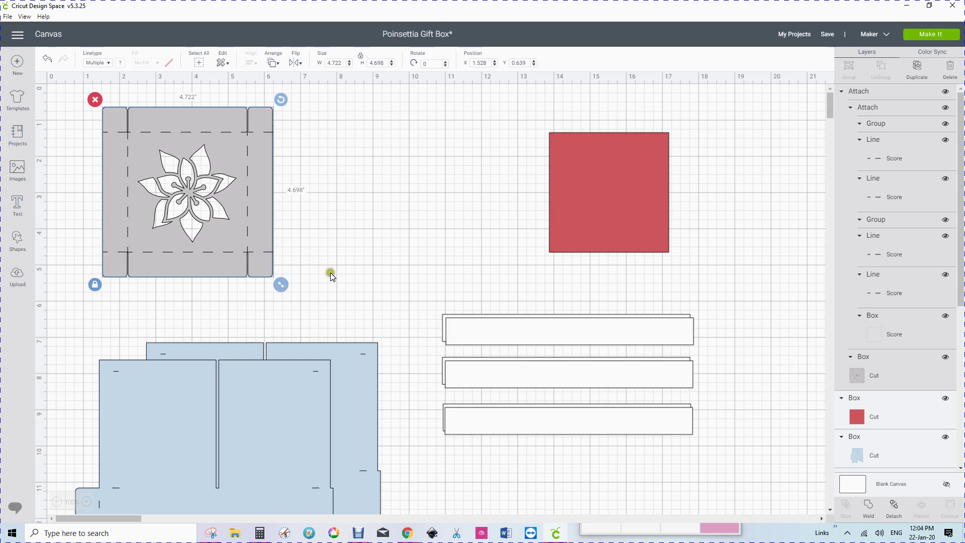
Try a diamond sized about 0.843 by 1.463 and rotated about 349.97° at the gray panel's lower-right flap.
{"action": "left_click", "coordinate": [17, 237]}
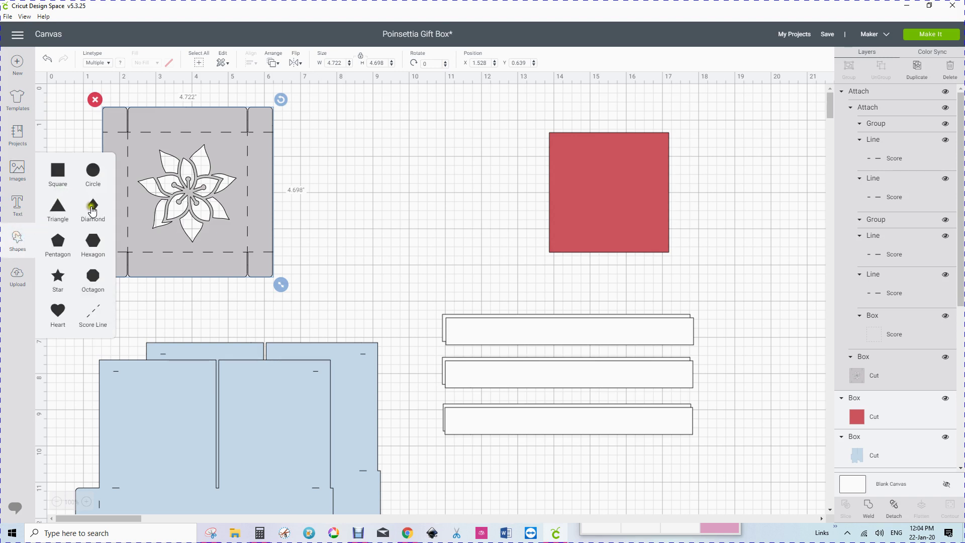
{"action": "left_click", "coordinate": [93, 206]}
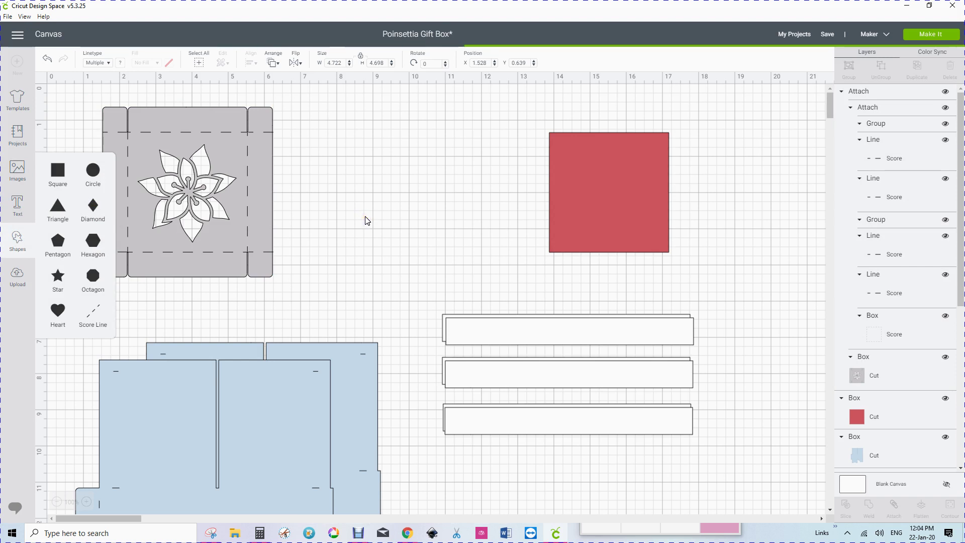
{"action": "left_click", "coordinate": [99, 221]}
{"action": "left_click_drag", "start_coordinate": [135, 220], "coordinate": [325, 226]}
{"action": "left_click_drag", "start_coordinate": [382, 282], "coordinate": [286, 264]}
{"action": "left_click", "coordinate": [345, 195]}
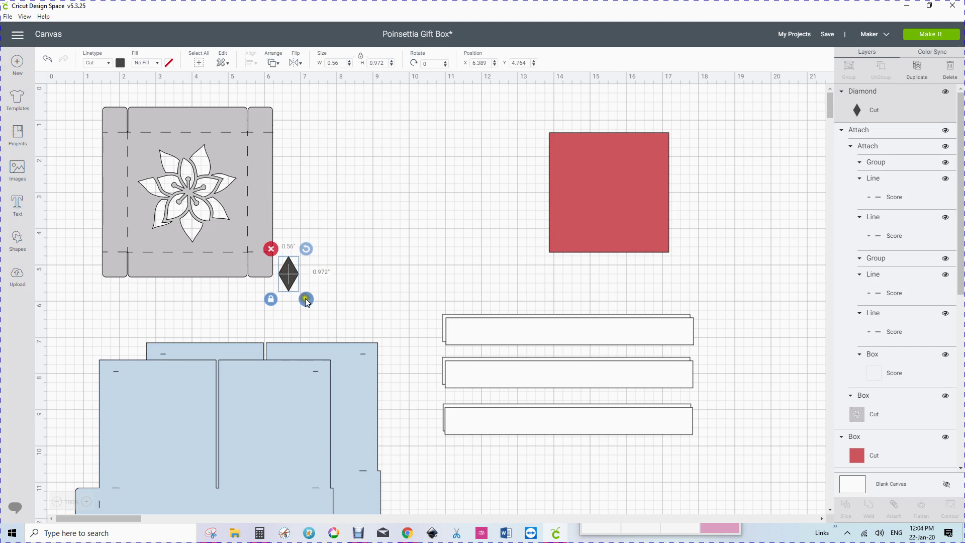
{"action": "left_click_drag", "start_coordinate": [306, 300], "coordinate": [289, 285]}
{"action": "left_click", "coordinate": [310, 245]}
{"action": "left_click_drag", "start_coordinate": [311, 245], "coordinate": [307, 235]}
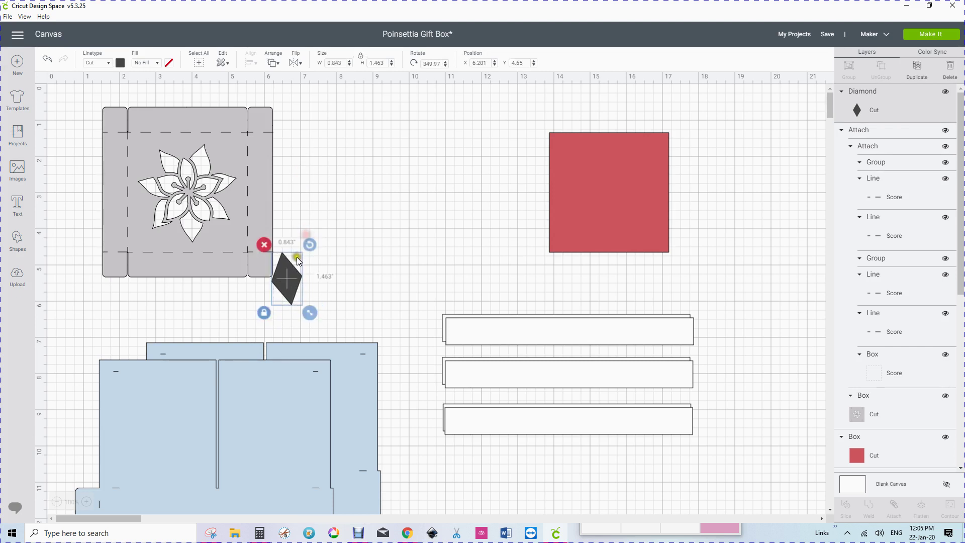
{"action": "left_click_drag", "start_coordinate": [288, 285], "coordinate": [366, 232]}
Insert a square shape and delete the diamond.
{"action": "left_click", "coordinate": [20, 238]}
{"action": "left_click", "coordinate": [327, 246]}
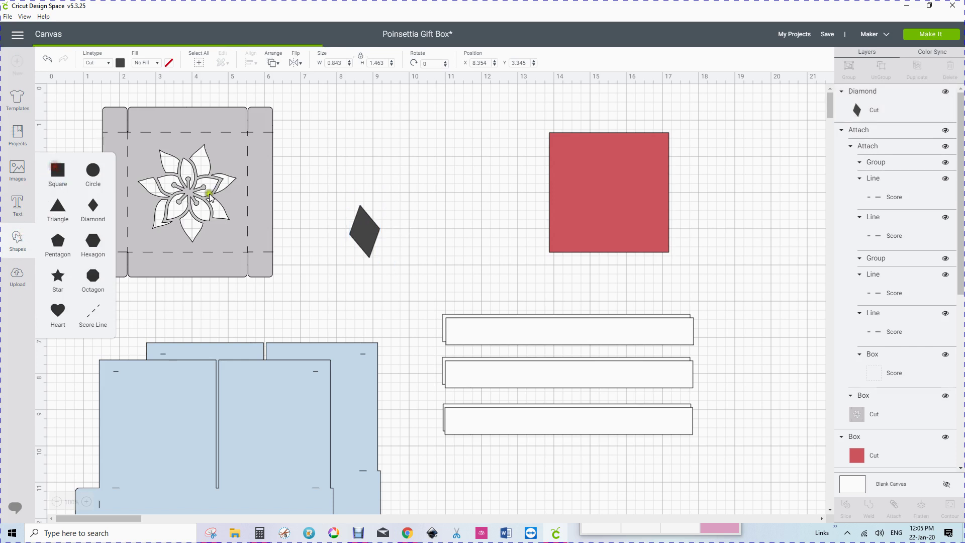
{"action": "left_click_drag", "start_coordinate": [365, 231], "coordinate": [463, 175]}
{"action": "left_click", "coordinate": [208, 214]}
{"action": "left_click", "coordinate": [488, 225]}
{"action": "left_click", "coordinate": [463, 184]}
{"action": "left_click", "coordinate": [441, 142]}
Shrink the new square to about 1.472 by 1.472 beside the gray panel and rotate it 10°.
{"action": "left_click_drag", "start_coordinate": [241, 211], "coordinate": [360, 210]}
{"action": "left_click_drag", "start_coordinate": [402, 296], "coordinate": [343, 236]}
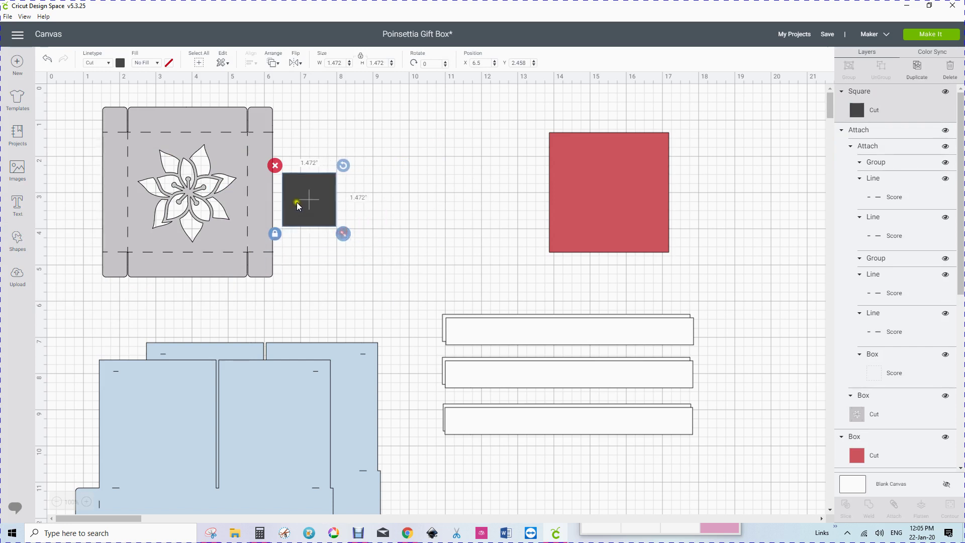
{"action": "left_click_drag", "start_coordinate": [294, 186], "coordinate": [321, 234]}
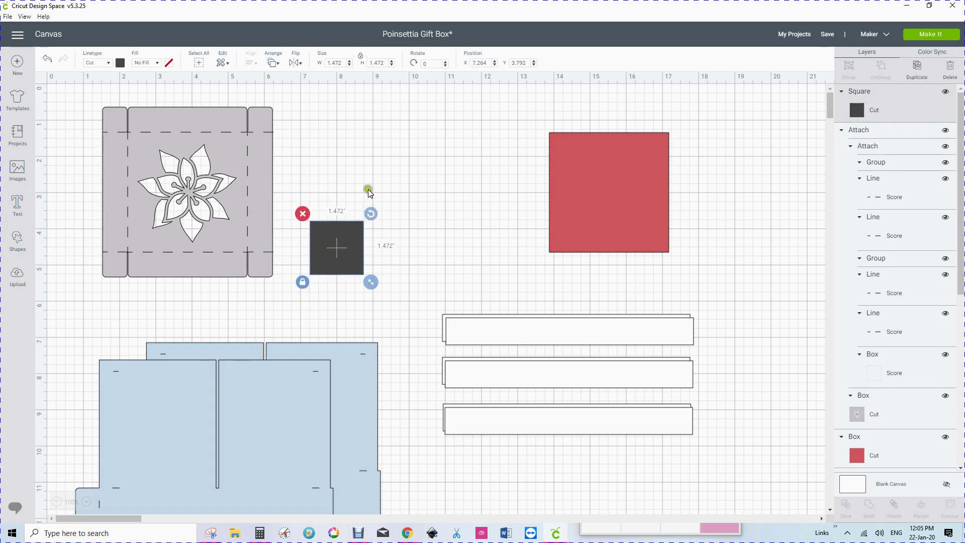
{"action": "left_click", "coordinate": [425, 63]}
{"action": "left_click", "coordinate": [423, 64]}
{"action": "left_click", "coordinate": [445, 67]}
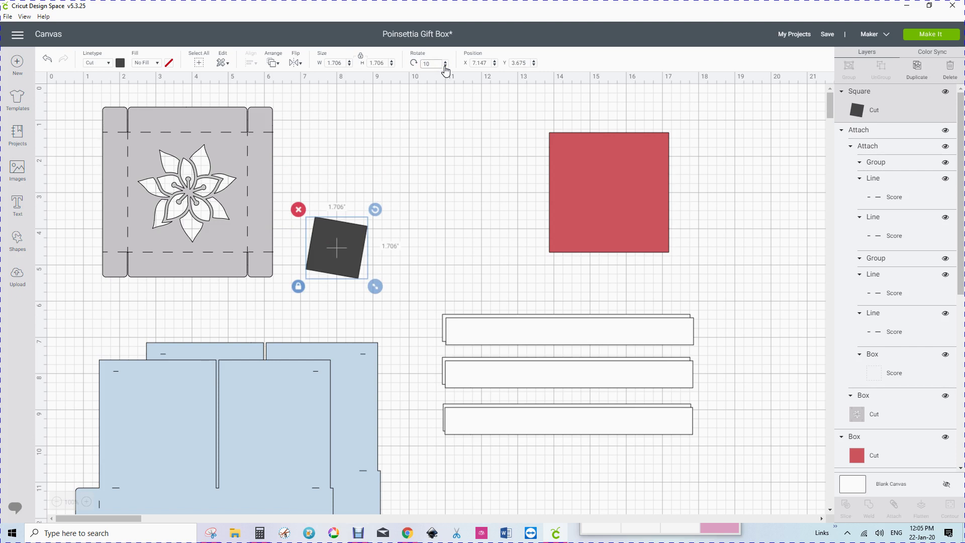
Place the rotated square over the gray panel's lower-right flap, its corner at the score line, at about X 5.981, Y 4.633.
{"action": "left_click_drag", "start_coordinate": [336, 245], "coordinate": [294, 283]}
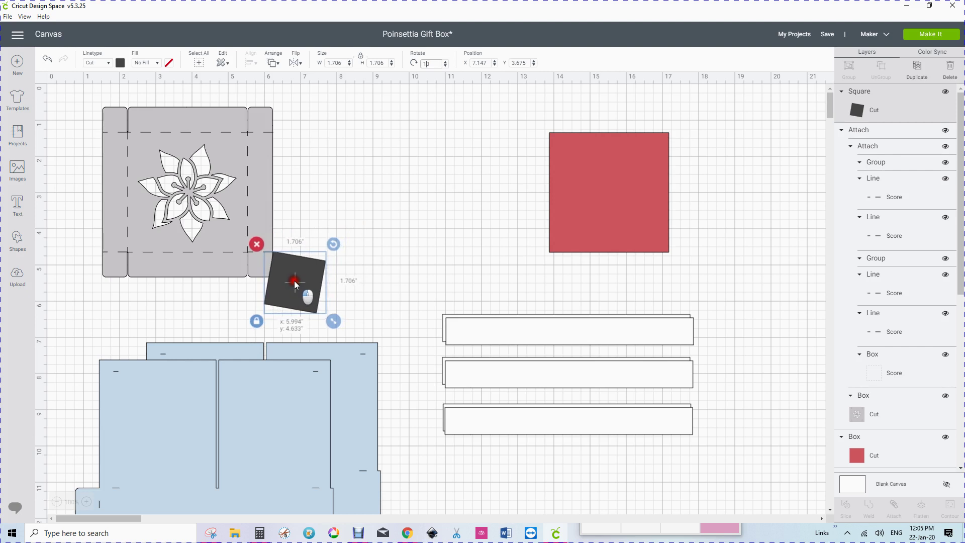
{"action": "left_click_drag", "start_coordinate": [295, 281], "coordinate": [295, 281]}
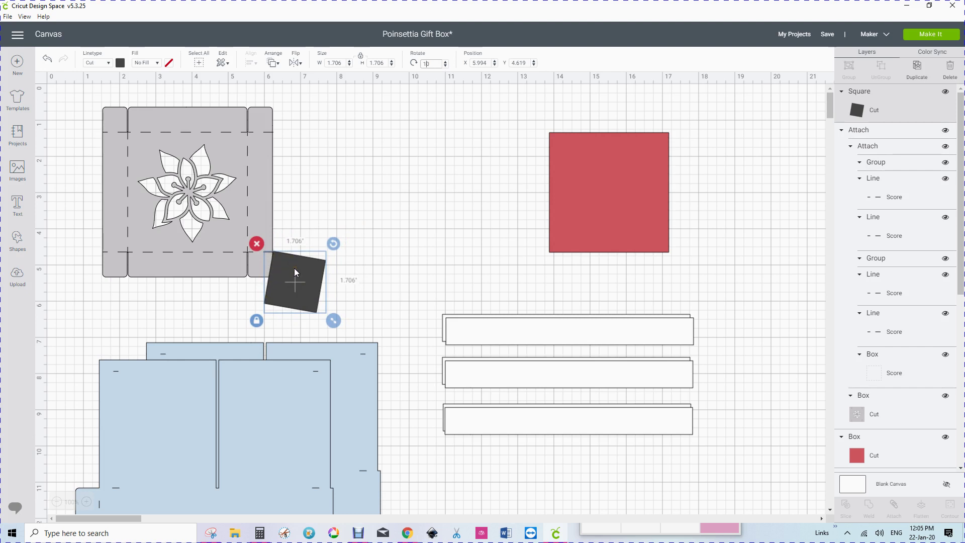
{"action": "left_click_drag", "start_coordinate": [295, 269], "coordinate": [292, 268]}
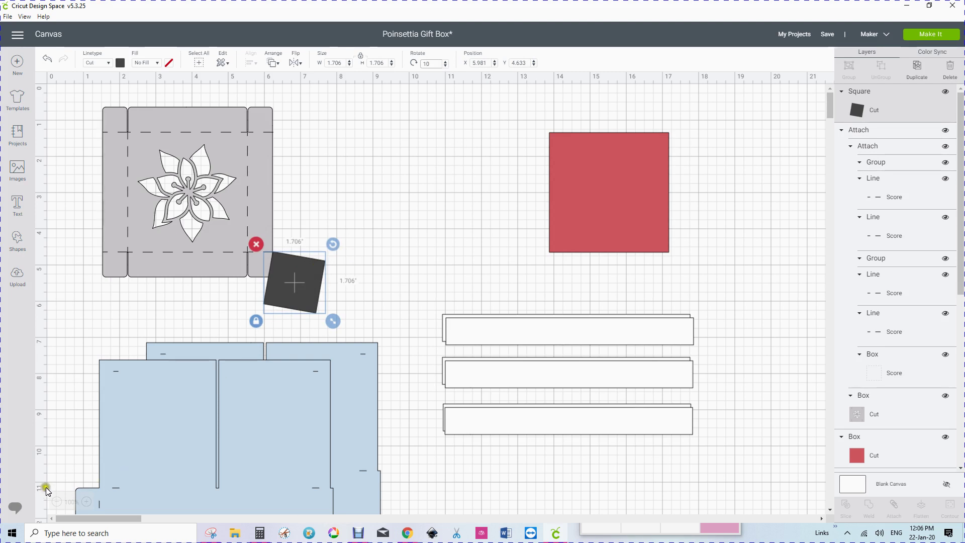
Detach the gray panel from the score line layout.
{"action": "left_click", "coordinate": [85, 501]}
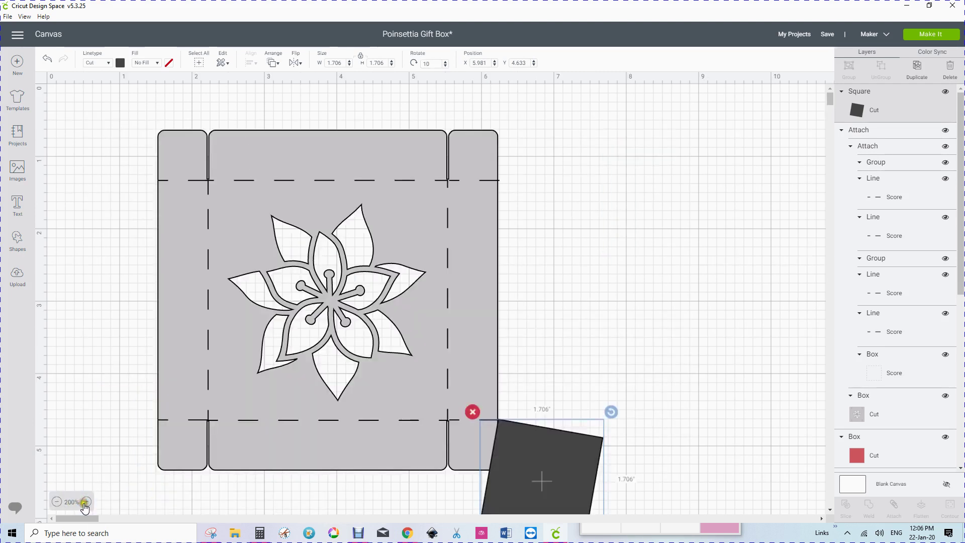
{"action": "scroll", "coordinate": [626, 233], "scroll_direction": "down", "scroll_amount": 4}
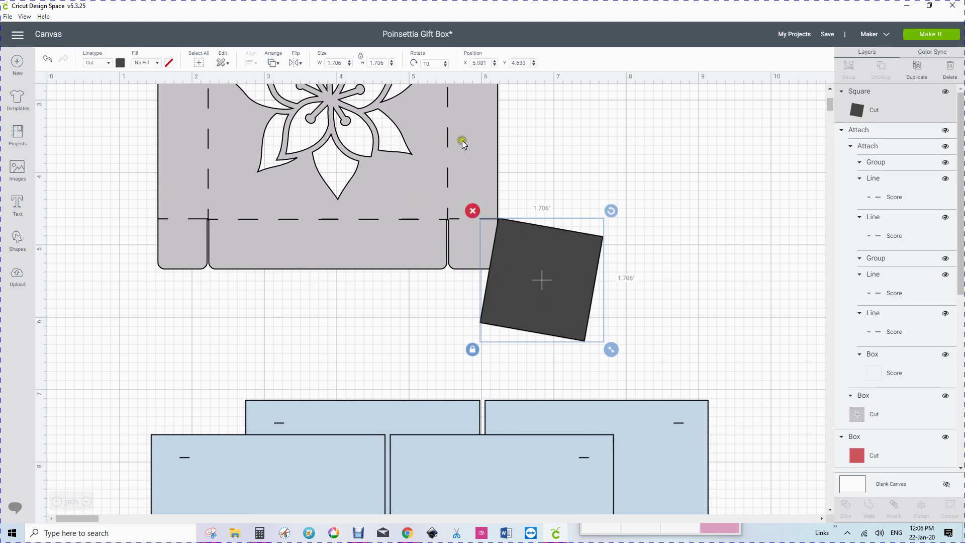
{"action": "left_click", "coordinate": [283, 247]}
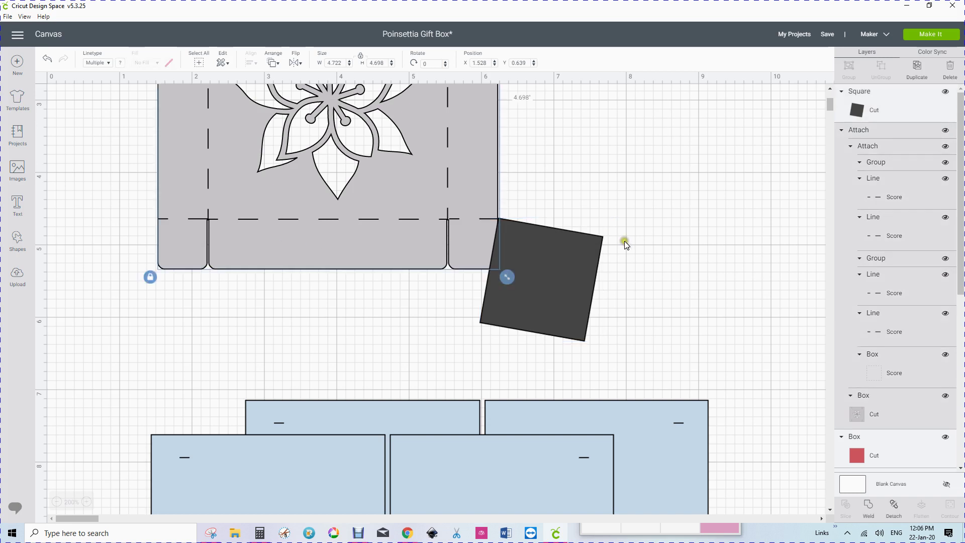
{"action": "left_click", "coordinate": [893, 505]}
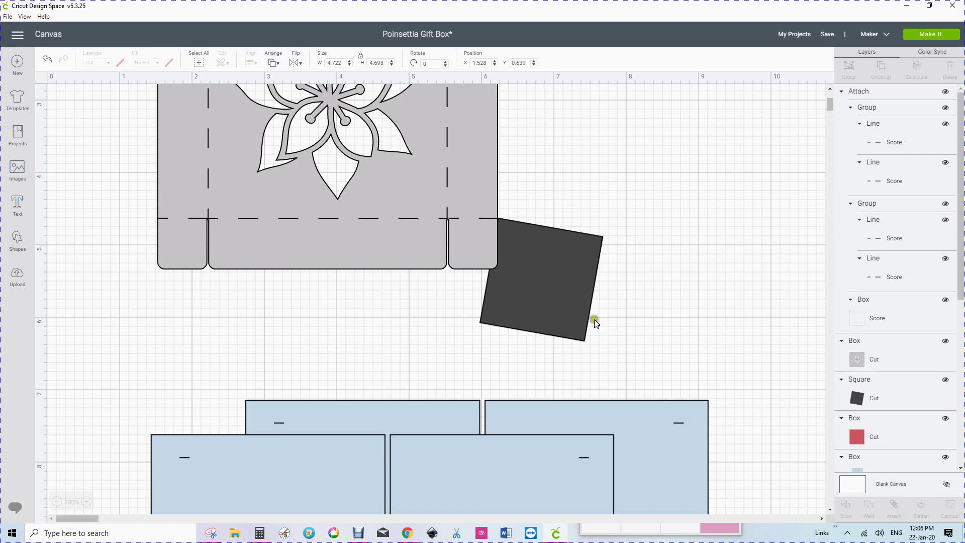
Send the rotated square to the front, above the gray panel.
{"action": "left_click", "coordinate": [574, 303]}
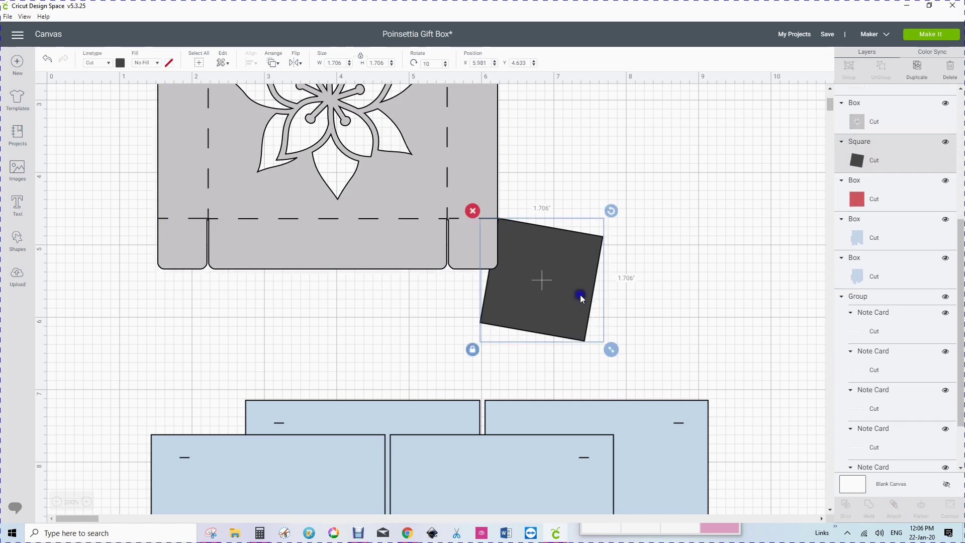
{"action": "right_click", "coordinate": [580, 296]}
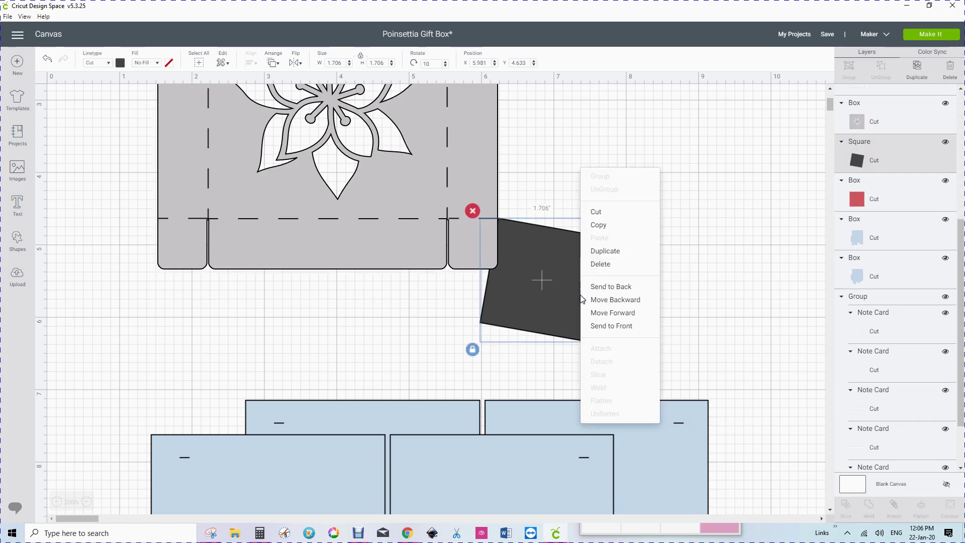
{"action": "left_click", "coordinate": [608, 325]}
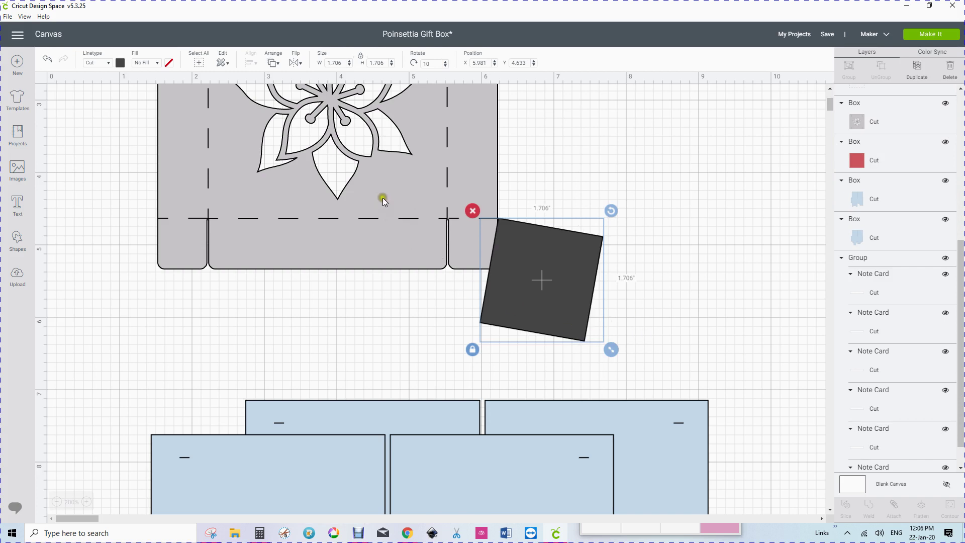
Slice the gray panel with the rotated square, move the dark remainder clear of the panel and delete the gray sliver cut from the lower-right flap.
{"action": "left_click", "coordinate": [416, 257], "text": "shift"}
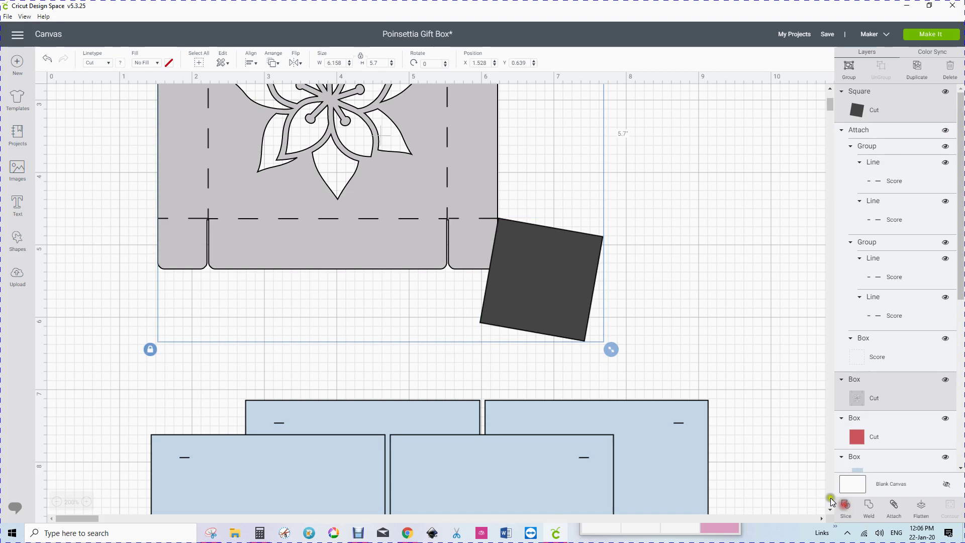
{"action": "left_click", "coordinate": [846, 505]}
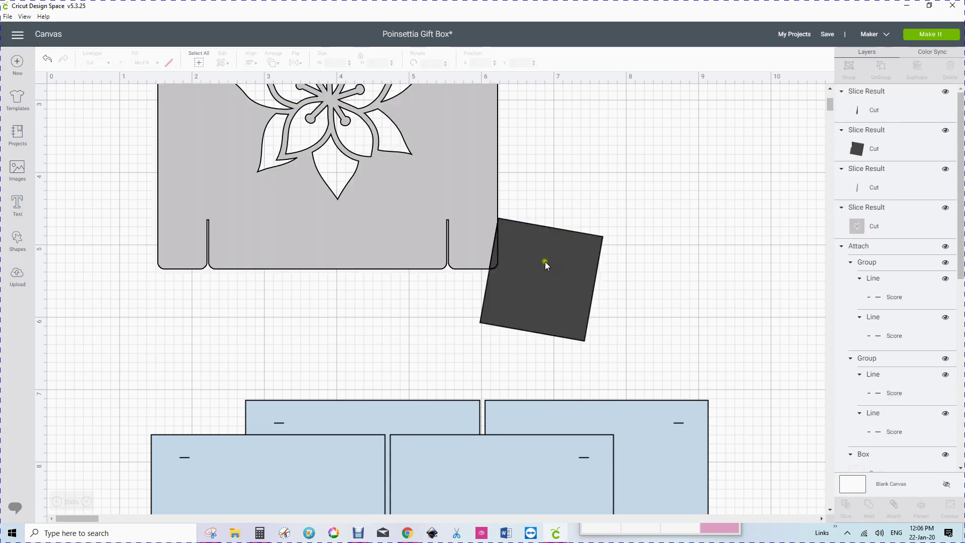
{"action": "left_click_drag", "start_coordinate": [539, 265], "coordinate": [614, 239]}
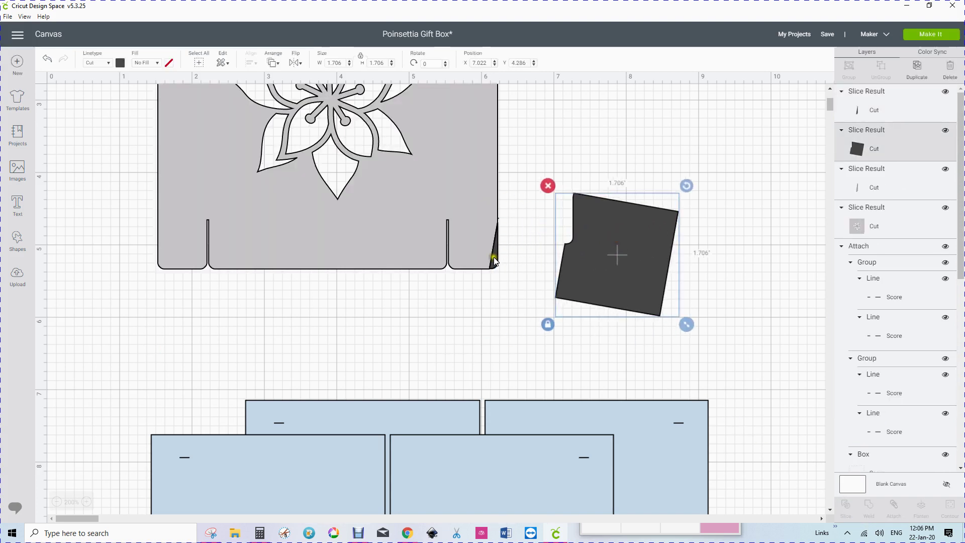
{"action": "left_click_drag", "start_coordinate": [494, 260], "coordinate": [522, 259]}
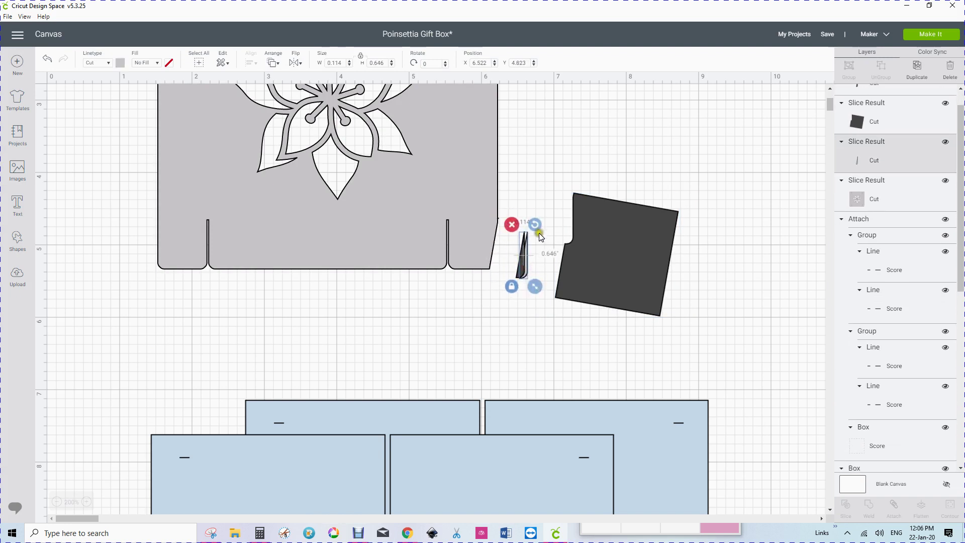
{"action": "left_click", "coordinate": [514, 223]}
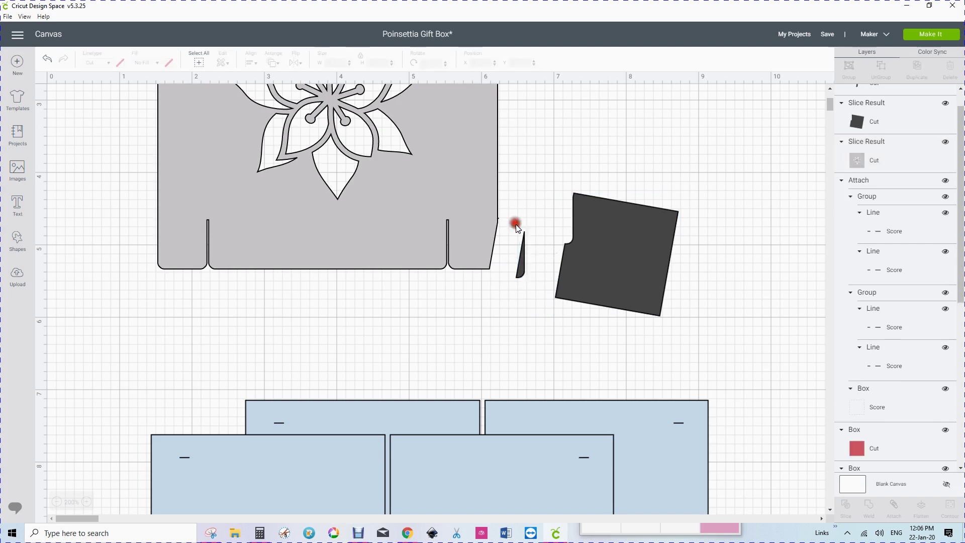
Flip the dark sliver horizontally and place it over the gray panel's lower-left flap corner, at about X 1.529, Y 4.691.
{"action": "left_click_drag", "start_coordinate": [520, 251], "coordinate": [121, 297]}
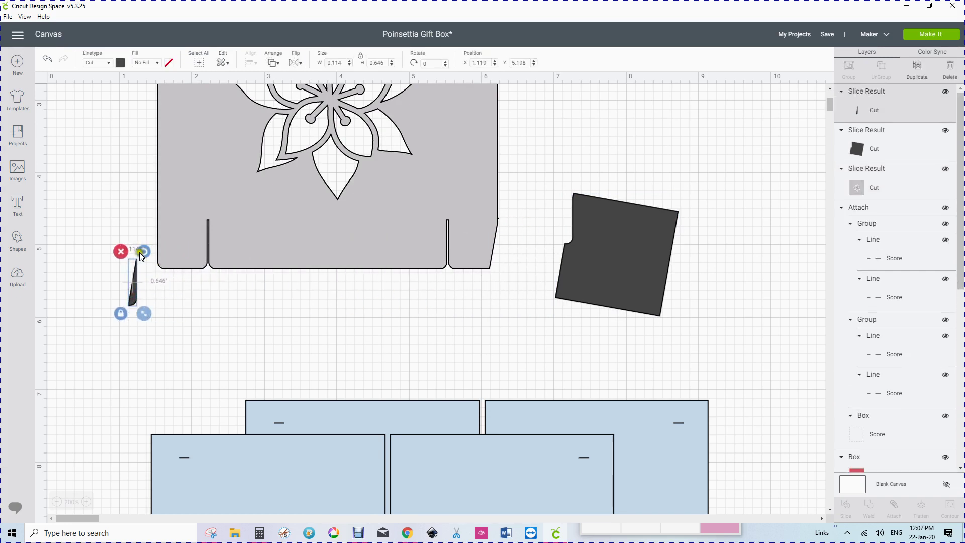
{"action": "left_click", "coordinate": [296, 63]}
{"action": "left_click", "coordinate": [311, 81]}
{"action": "left_click_drag", "start_coordinate": [132, 302], "coordinate": [162, 266]}
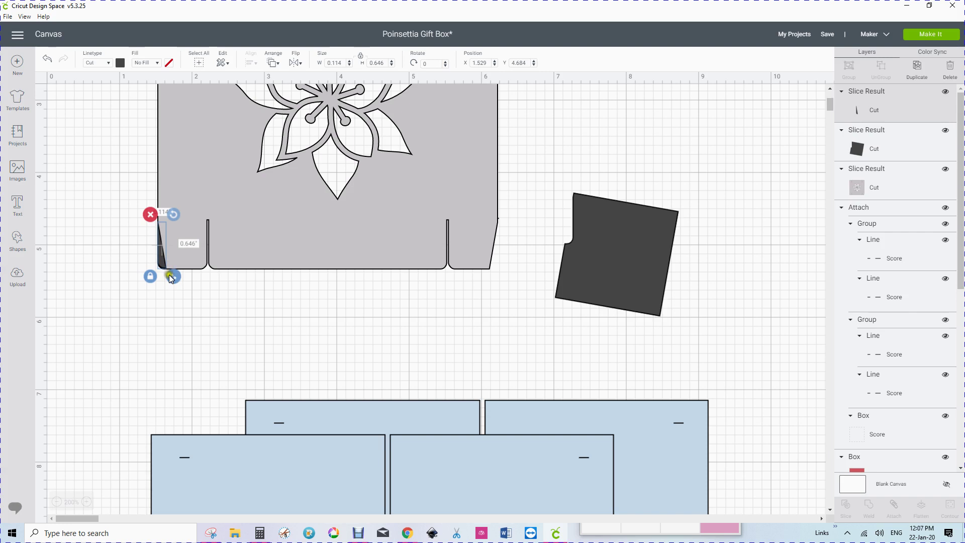
{"action": "left_click_drag", "start_coordinate": [161, 258], "coordinate": [160, 258]}
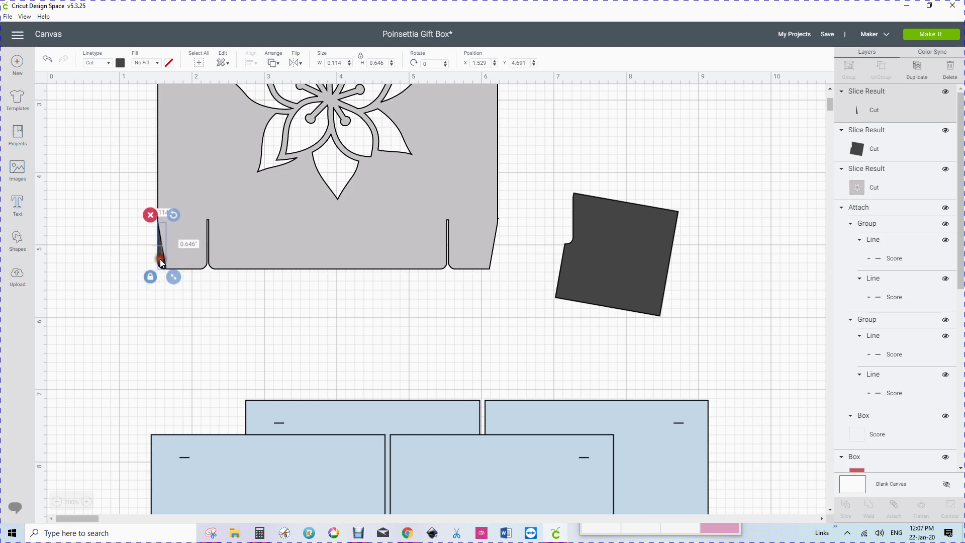
Align the dark sliver with the gray panel's bottom and left edges.
{"action": "left_click", "coordinate": [223, 269], "text": "shift"}
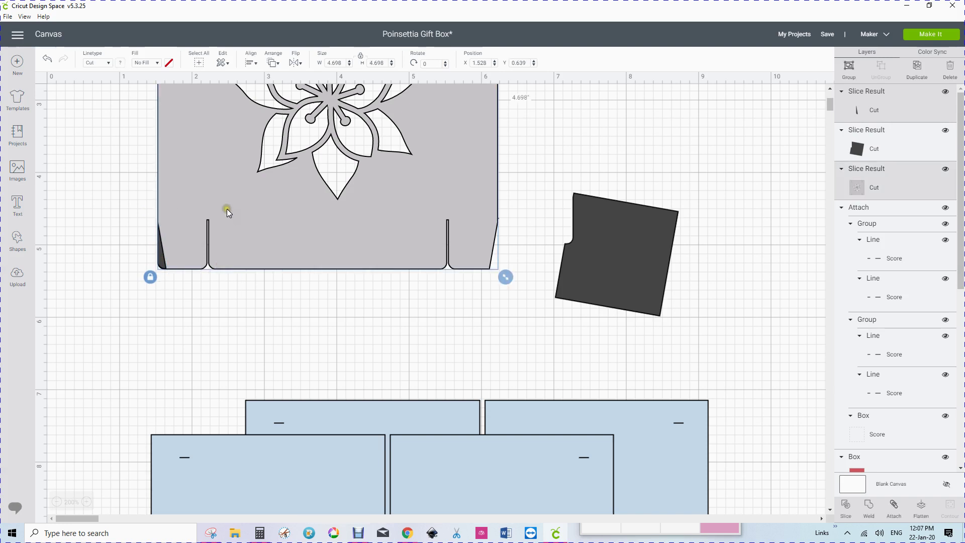
{"action": "left_click", "coordinate": [249, 61]}
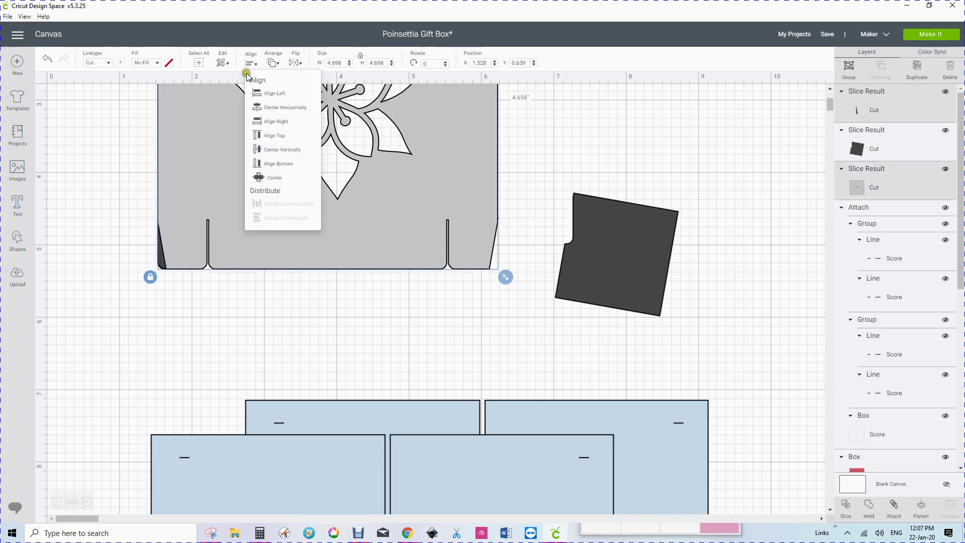
{"action": "left_click", "coordinate": [268, 164]}
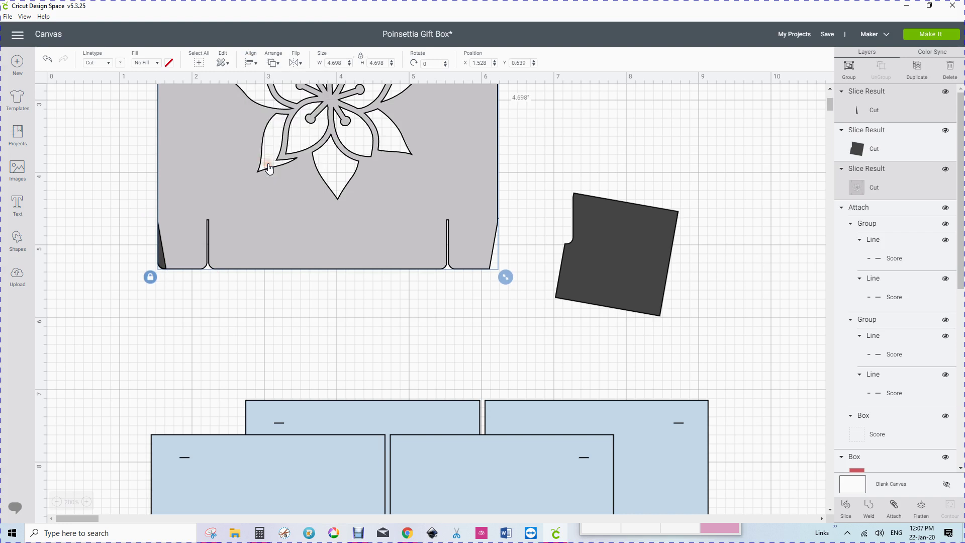
{"action": "left_click", "coordinate": [249, 62]}
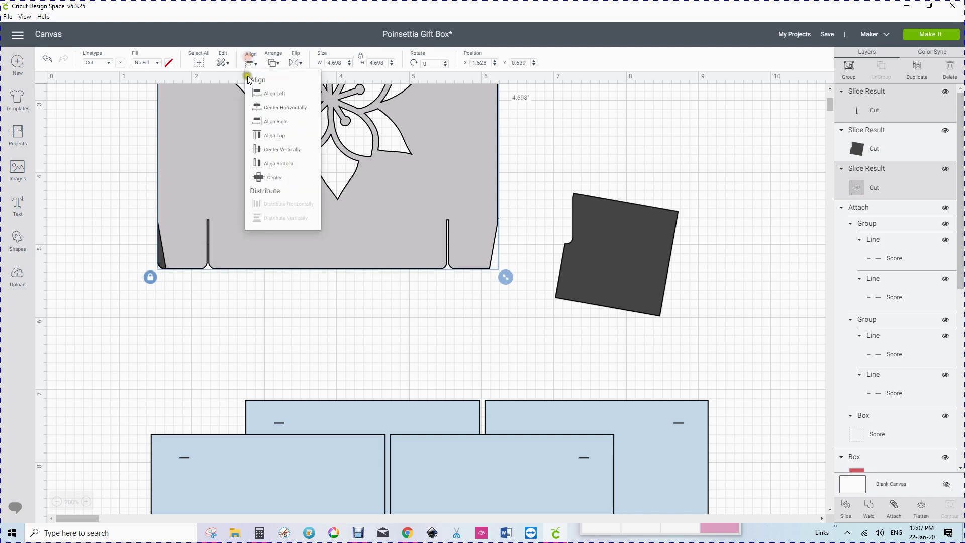
{"action": "left_click", "coordinate": [270, 93]}
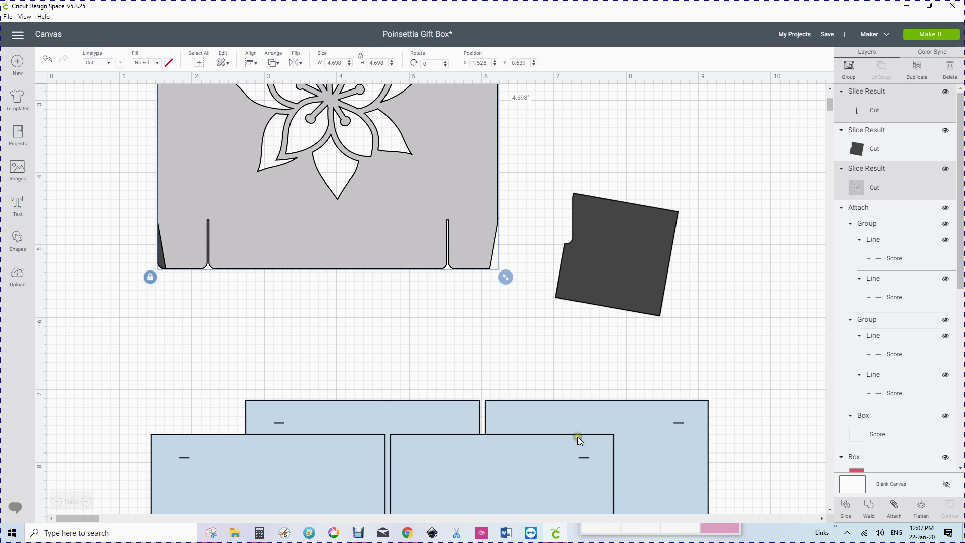
Slice the lower-left flap with the dark sliver and pull both slivers off the gray panel.
{"action": "left_click", "coordinate": [846, 505]}
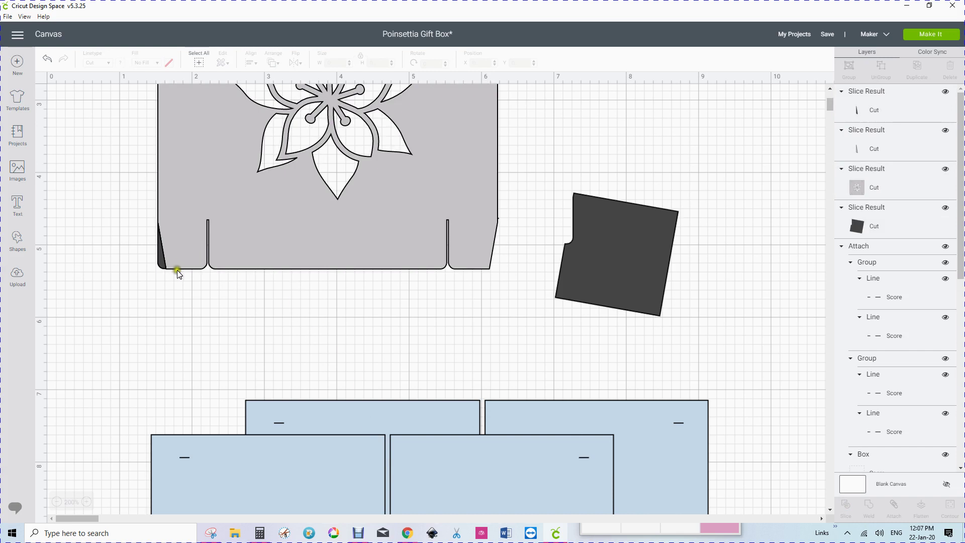
{"action": "left_click_drag", "start_coordinate": [162, 257], "coordinate": [124, 298]}
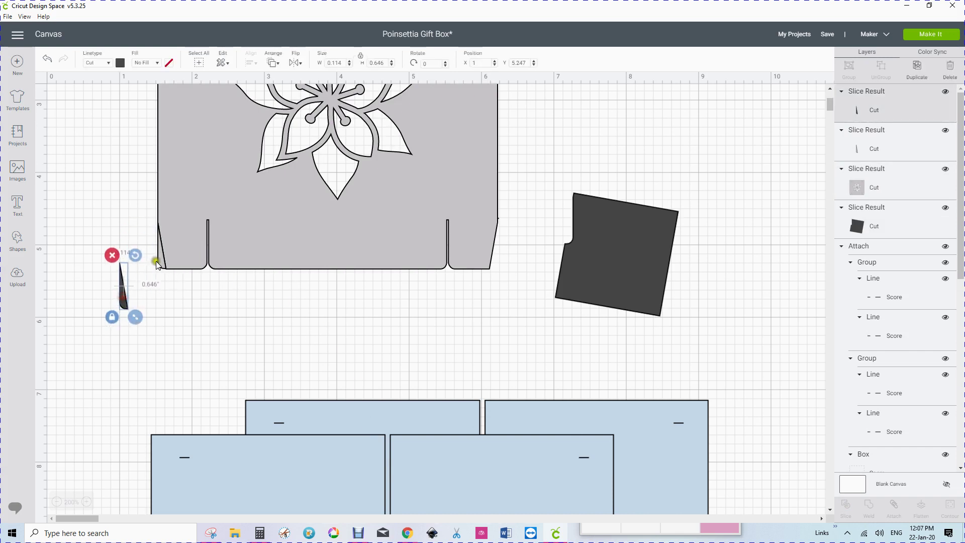
{"action": "left_click_drag", "start_coordinate": [161, 263], "coordinate": [112, 190]}
{"action": "left_click_drag", "start_coordinate": [125, 294], "coordinate": [124, 177]}
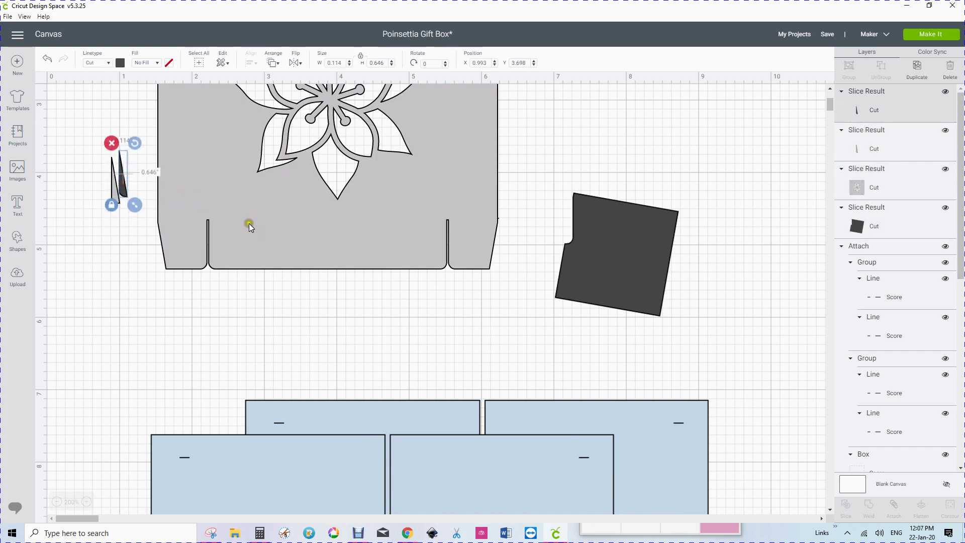
Move the gray sliver beside the panel's upper-left flap and the dark sliver beside its upper-right flap.
{"action": "scroll", "coordinate": [250, 223], "scroll_direction": "up", "scroll_amount": 1}
{"action": "scroll", "coordinate": [250, 222], "scroll_direction": "up", "scroll_amount": 2}
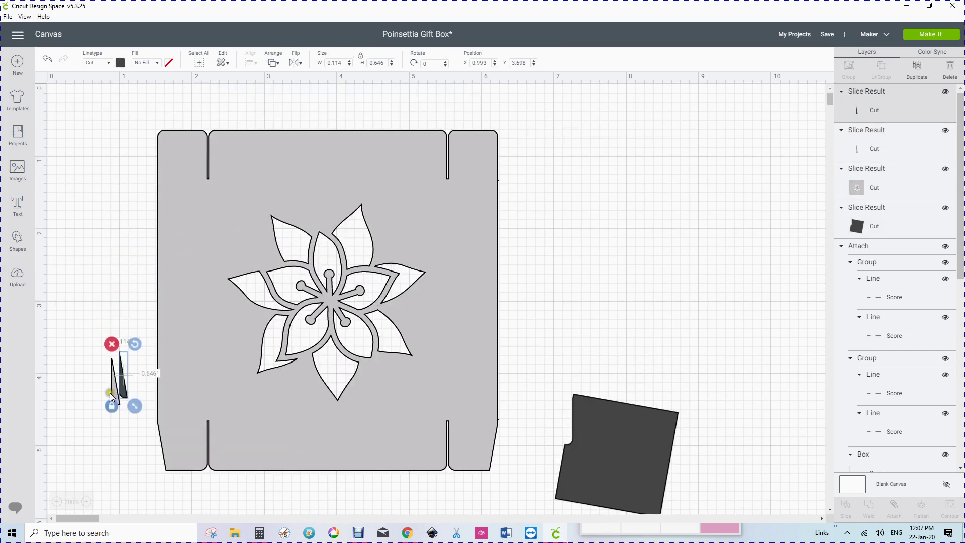
{"action": "left_click_drag", "start_coordinate": [111, 397], "coordinate": [112, 190]}
{"action": "left_click_drag", "start_coordinate": [122, 387], "coordinate": [562, 194]}
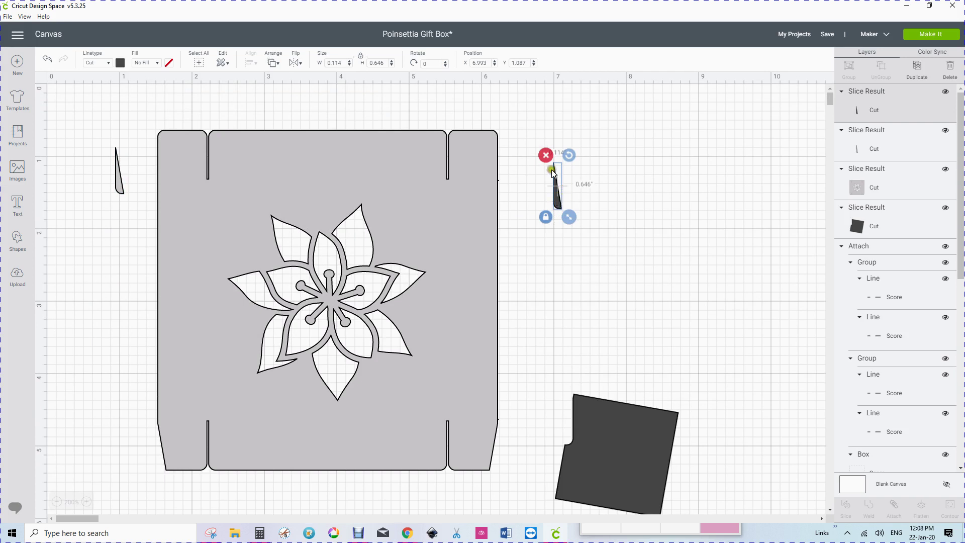
Flip the dark sliver upside down, keeping its straight edge on the left, and place it over the gray panel's upper-left flap corner.
{"action": "left_click", "coordinate": [291, 63]}
{"action": "left_click", "coordinate": [325, 87]}
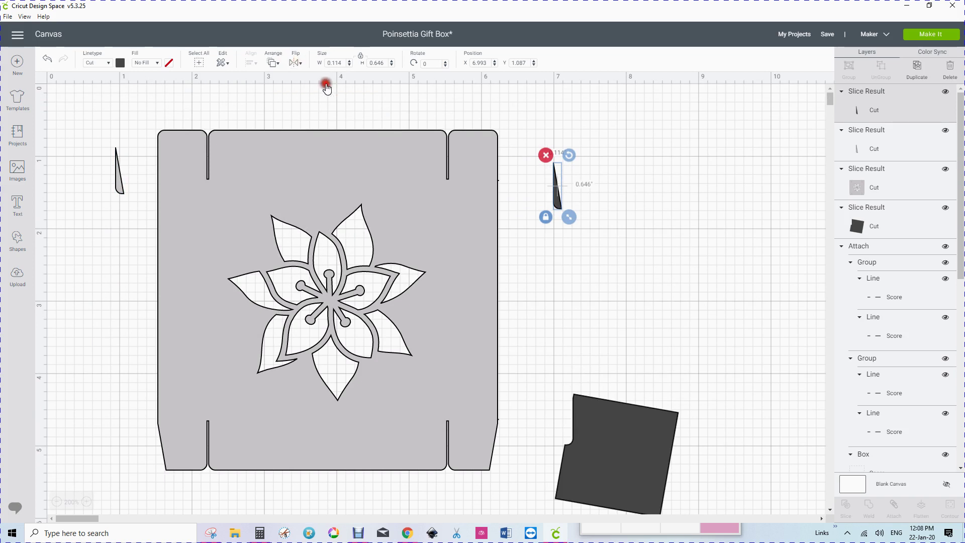
{"action": "left_click", "coordinate": [293, 65]}
{"action": "left_click", "coordinate": [321, 93]}
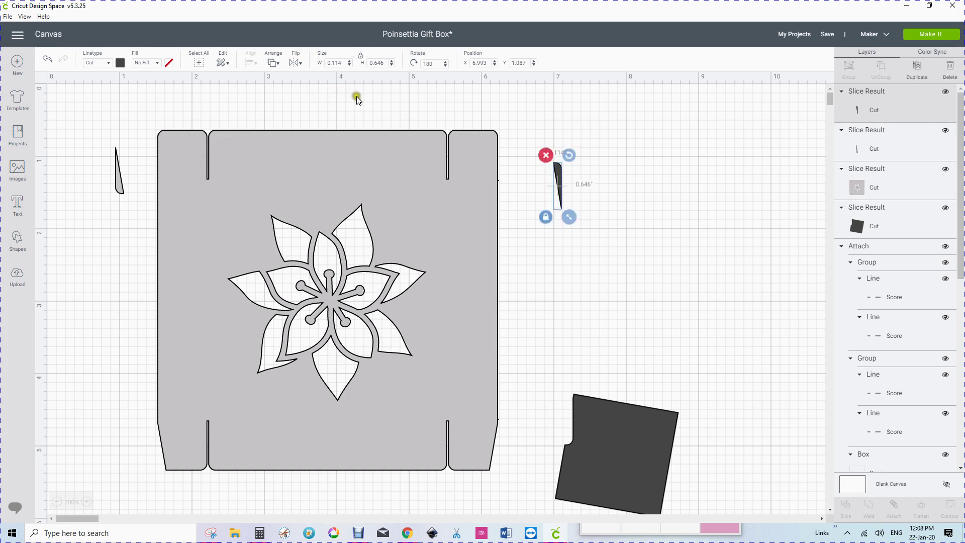
{"action": "left_click", "coordinate": [294, 63]}
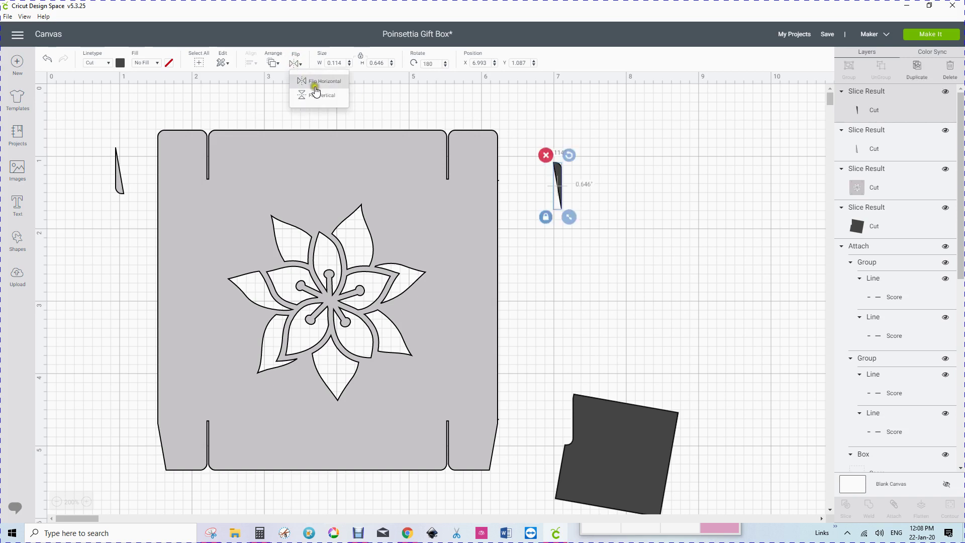
{"action": "left_click", "coordinate": [315, 81]}
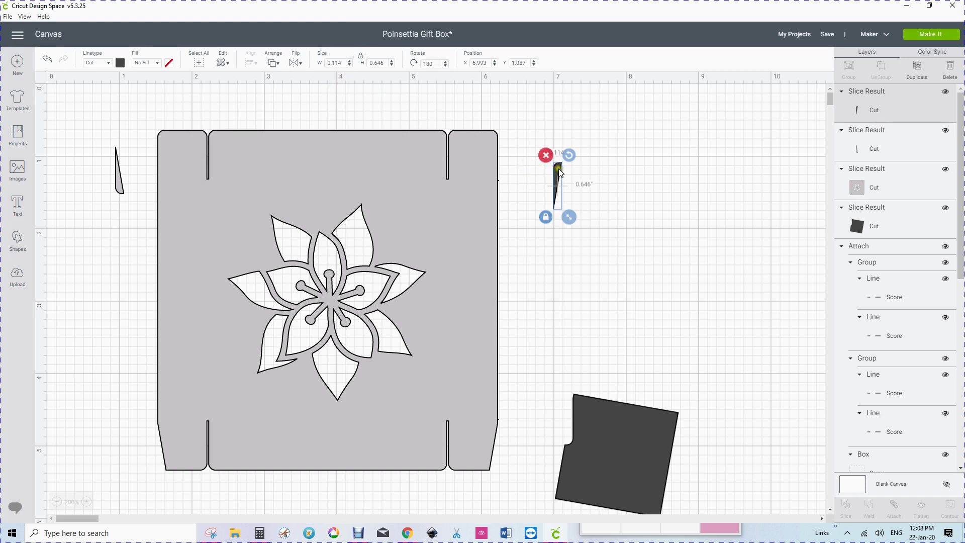
{"action": "left_click_drag", "start_coordinate": [559, 168], "coordinate": [162, 138]}
Move the gray sliver beside the panel's upper-right flap and set its rotation to 180°.
{"action": "left_click_drag", "start_coordinate": [120, 176], "coordinate": [563, 189]}
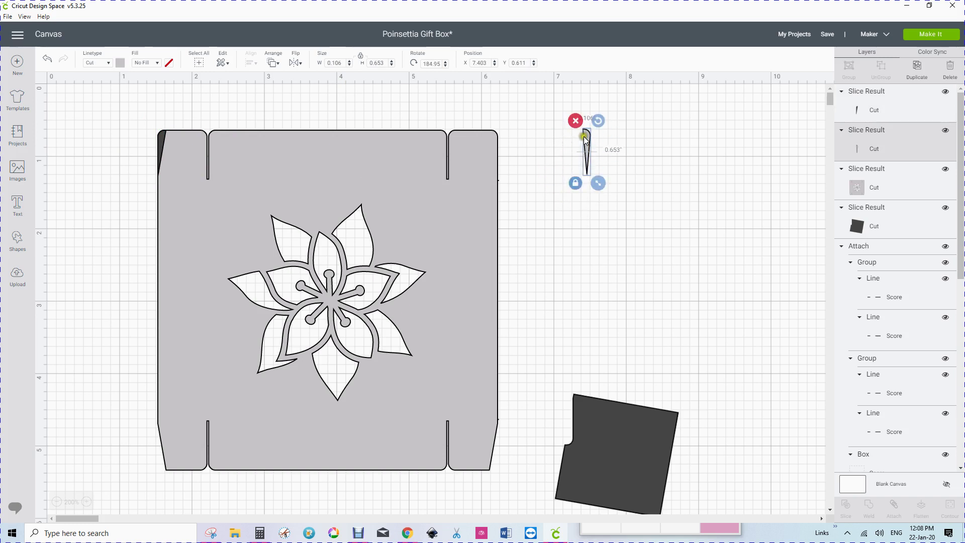
{"action": "left_click_drag", "start_coordinate": [590, 142], "coordinate": [551, 169]}
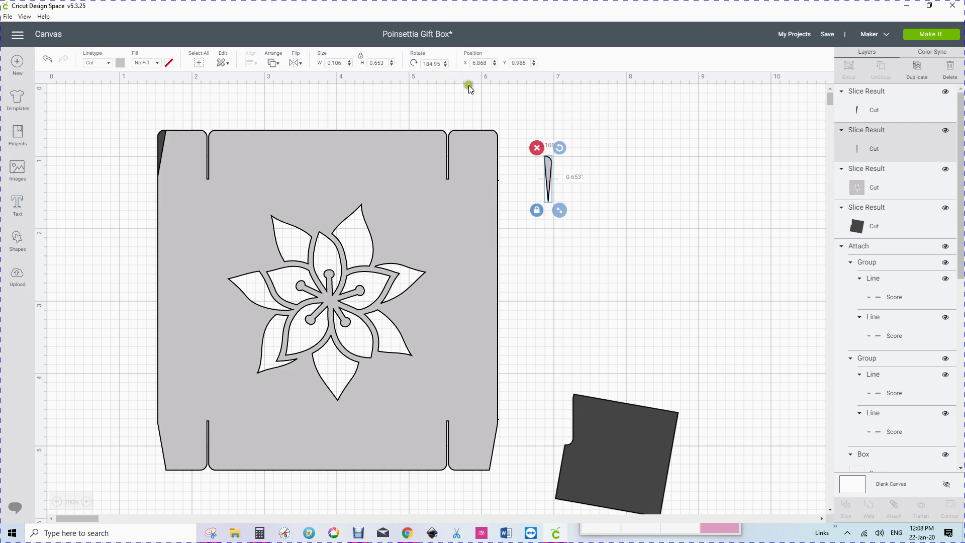
{"action": "left_click", "coordinate": [559, 147]}
{"action": "left_click_drag", "start_coordinate": [560, 147], "coordinate": [553, 146]}
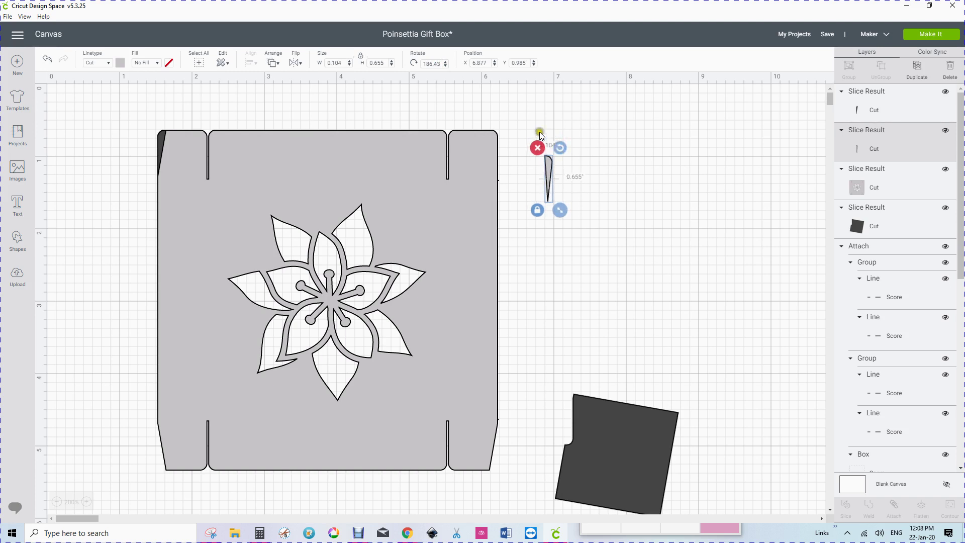
{"action": "left_click", "coordinate": [560, 148]}
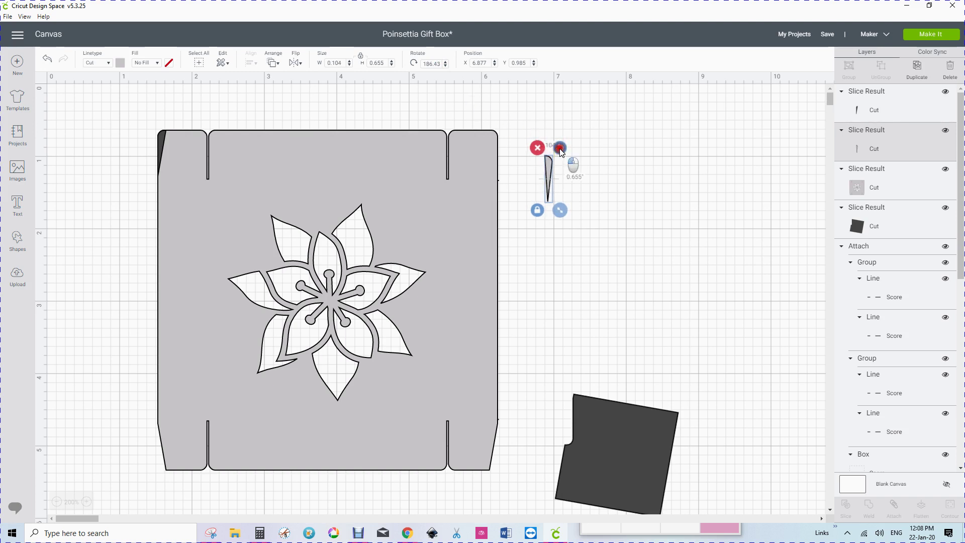
{"action": "left_click_drag", "start_coordinate": [559, 147], "coordinate": [556, 146]}
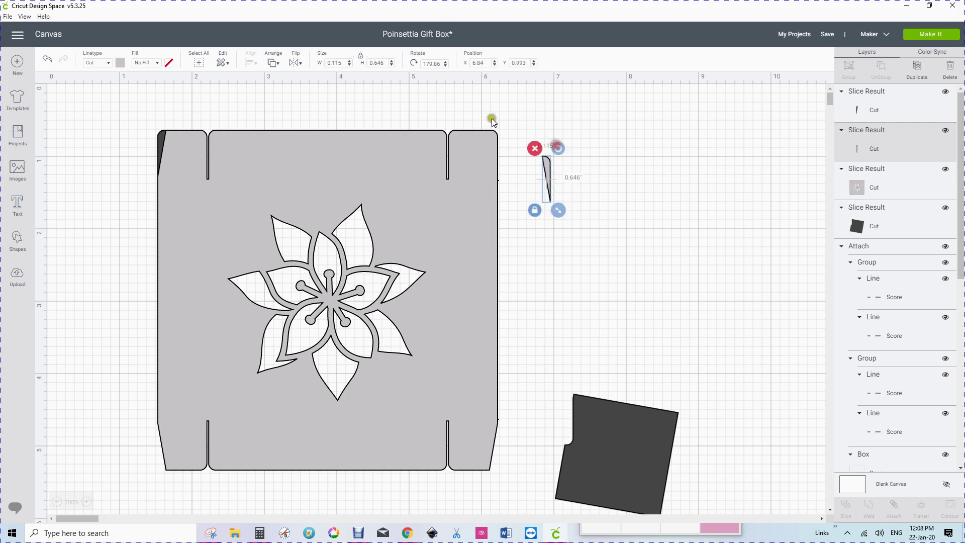
{"action": "left_click_drag", "start_coordinate": [442, 64], "coordinate": [414, 66]}
{"action": "key", "text": "Return"}
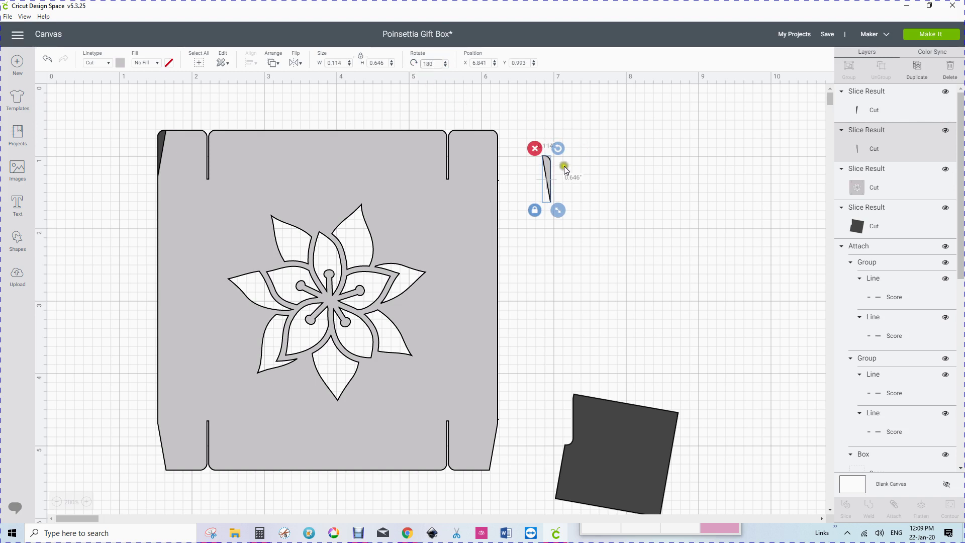
Place the gray sliver over the panel's upper-right flap corner and align it with the panel's top and right edges.
{"action": "left_click_drag", "start_coordinate": [547, 168], "coordinate": [492, 148]}
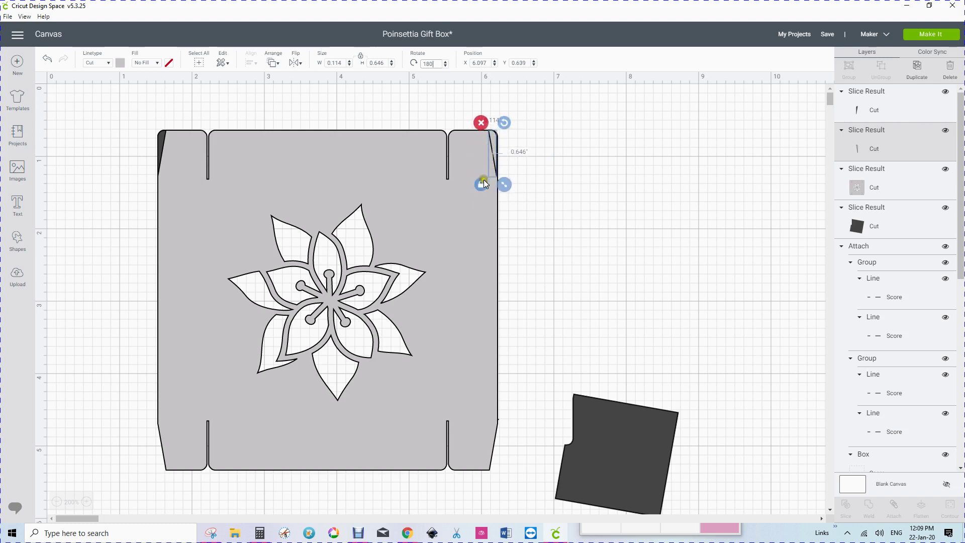
{"action": "left_click", "coordinate": [428, 134]}
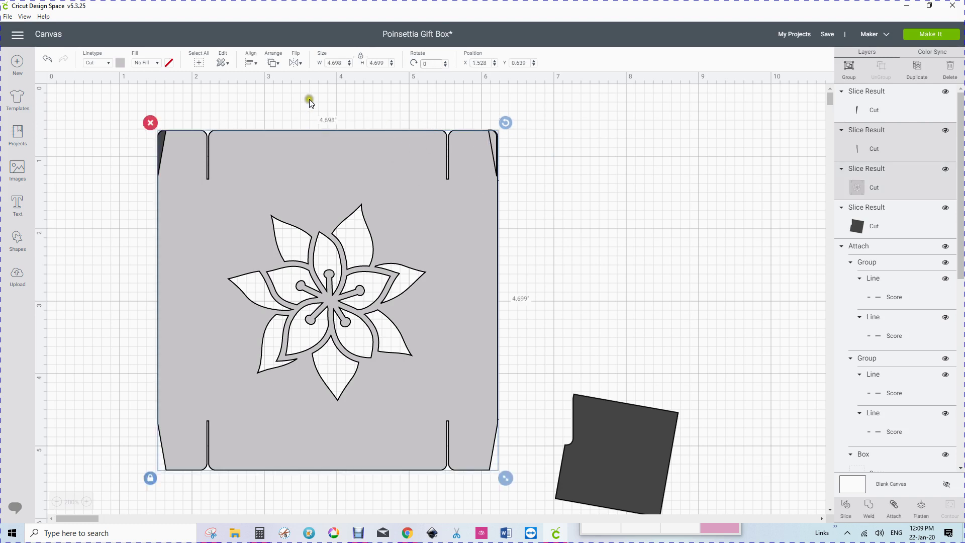
{"action": "left_click", "coordinate": [243, 62]}
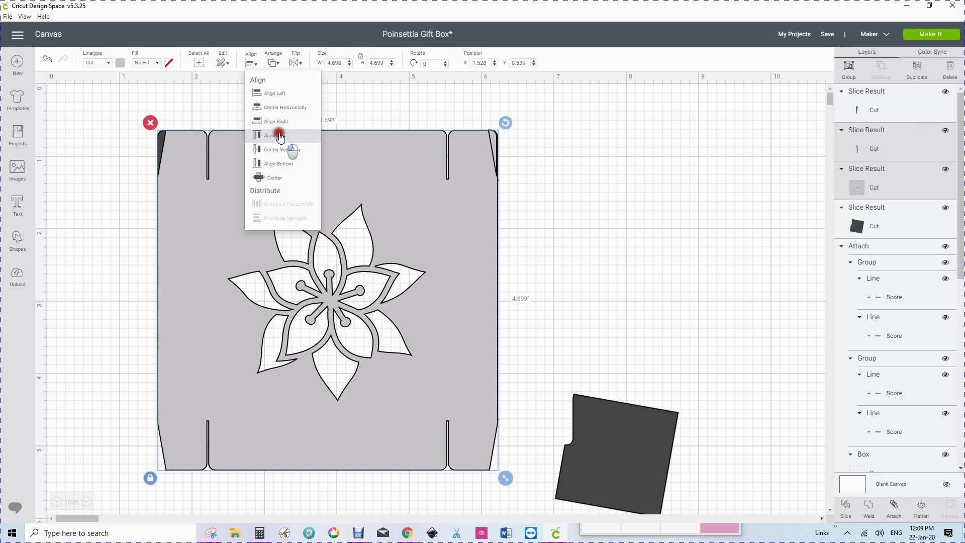
{"action": "left_click", "coordinate": [279, 134]}
{"action": "left_click", "coordinate": [267, 64]}
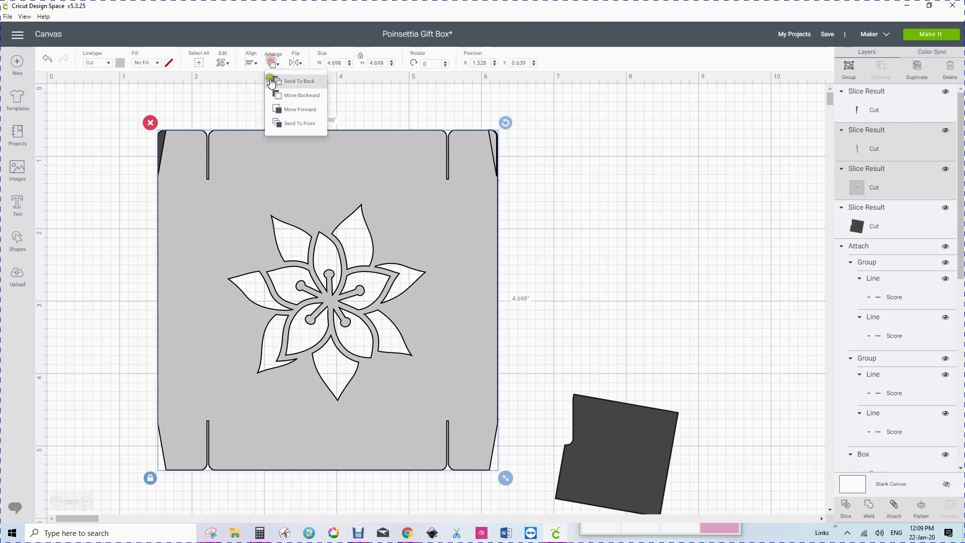
{"action": "left_click", "coordinate": [248, 62]}
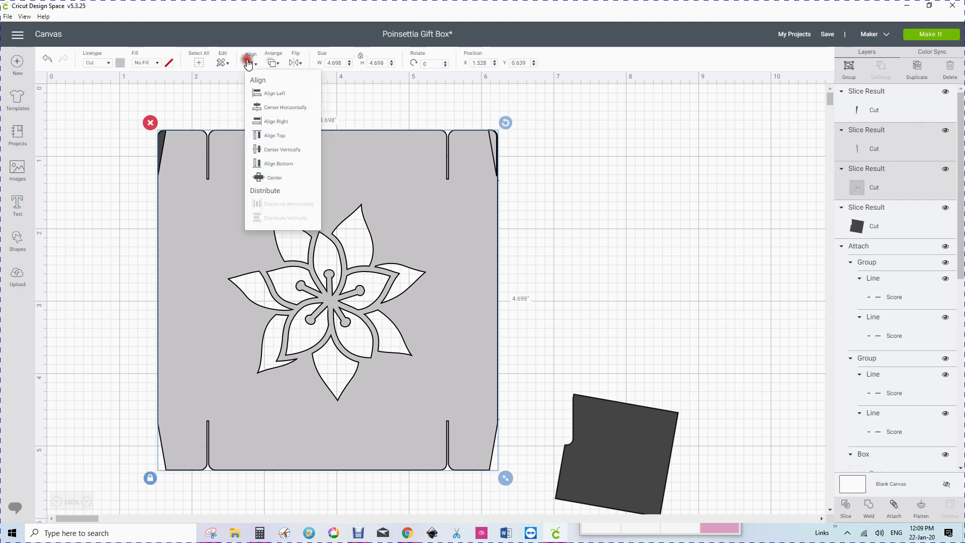
{"action": "left_click", "coordinate": [262, 122]}
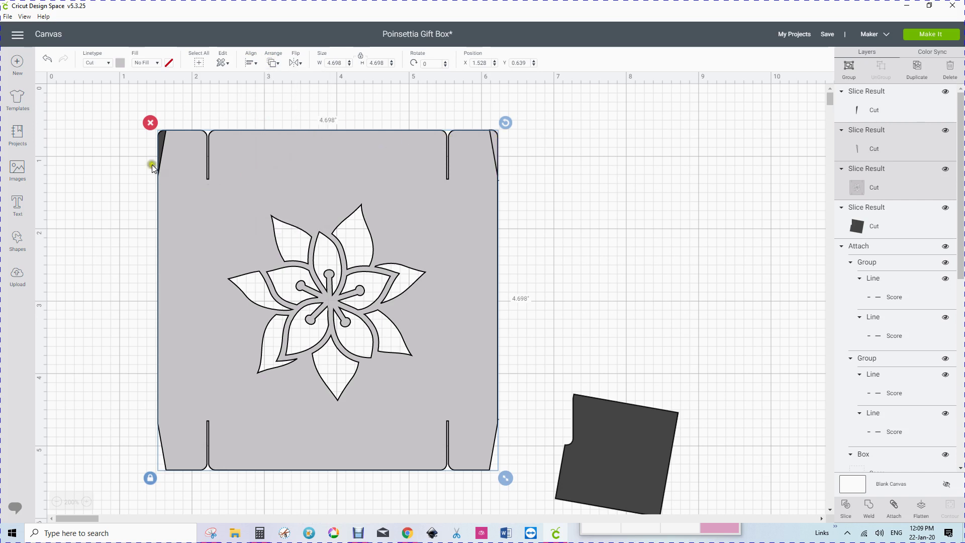
{"action": "left_click", "coordinate": [120, 165]}
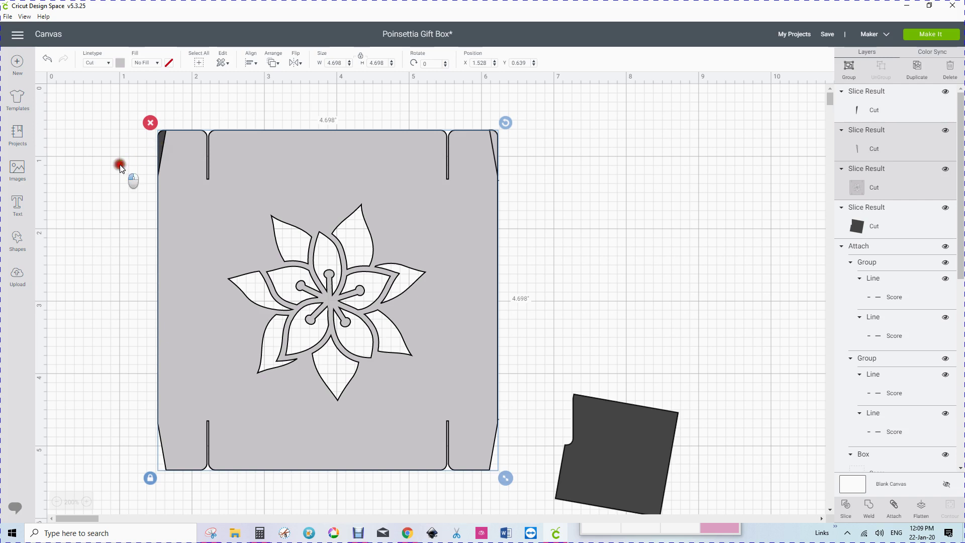
Align the dark sliver with the gray panel's left and top edges at the upper-left flap corner.
{"action": "left_click", "coordinate": [161, 137]}
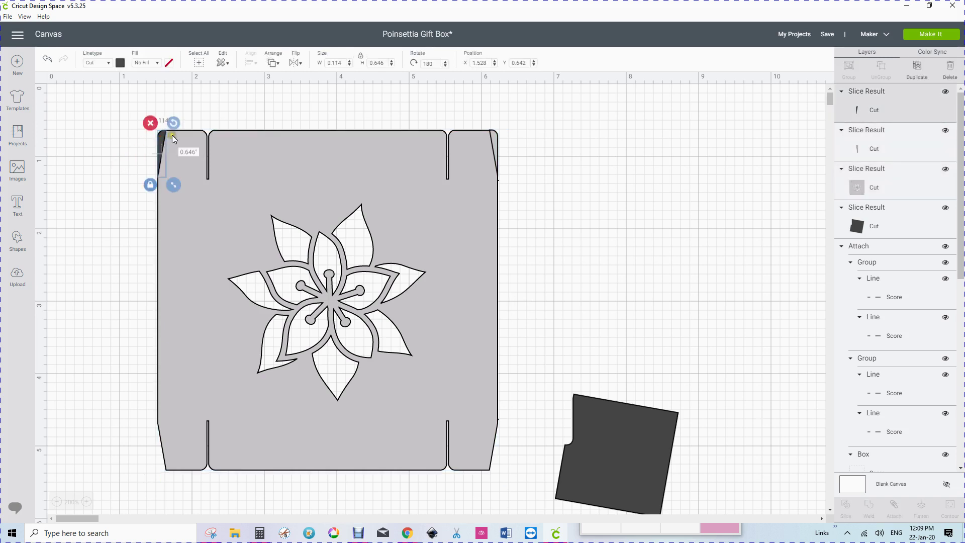
{"action": "left_click", "coordinate": [224, 133]}
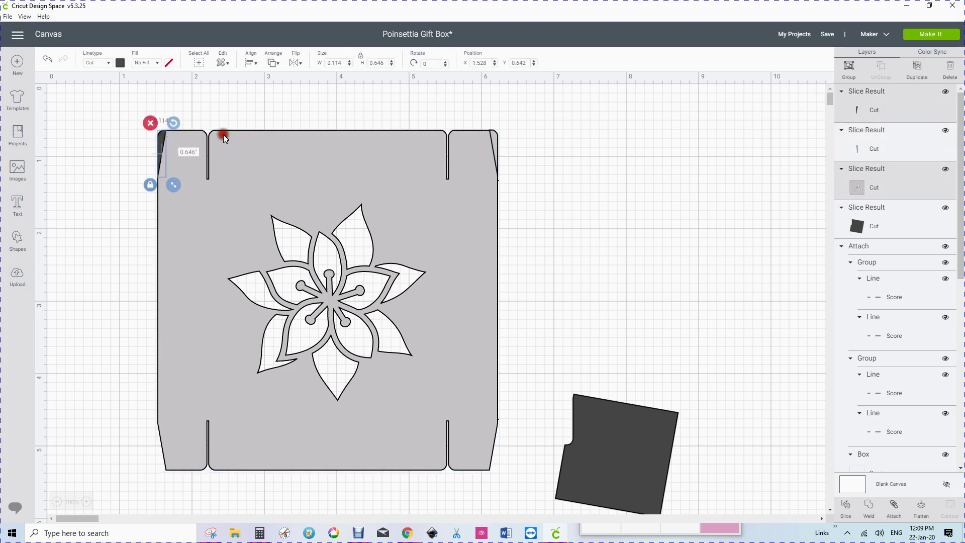
{"action": "left_click", "coordinate": [251, 61]}
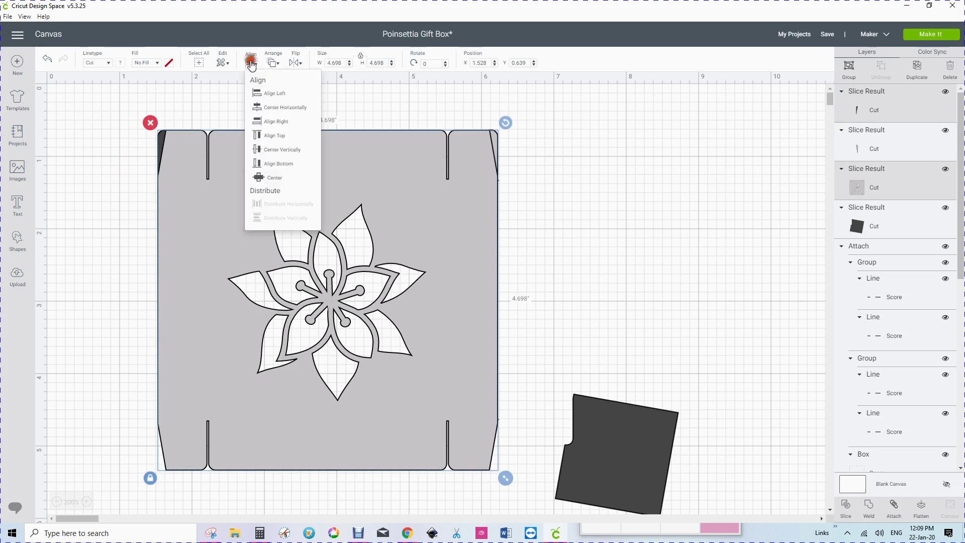
{"action": "left_click", "coordinate": [265, 93]}
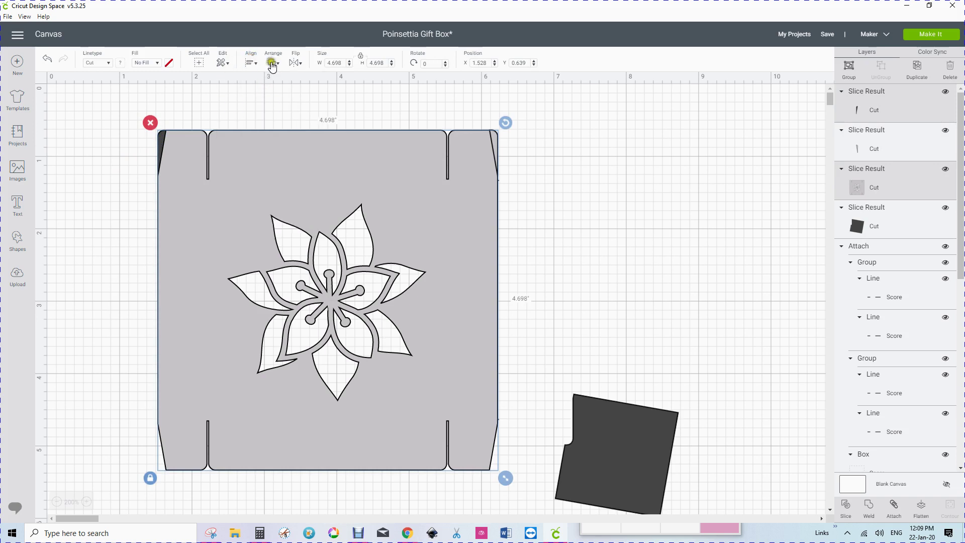
{"action": "left_click", "coordinate": [251, 63]}
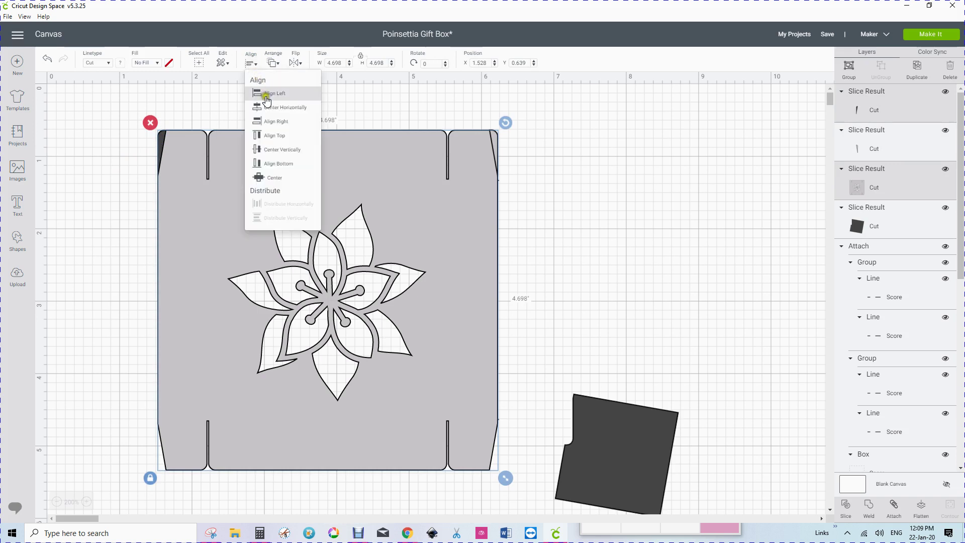
{"action": "left_click", "coordinate": [271, 137]}
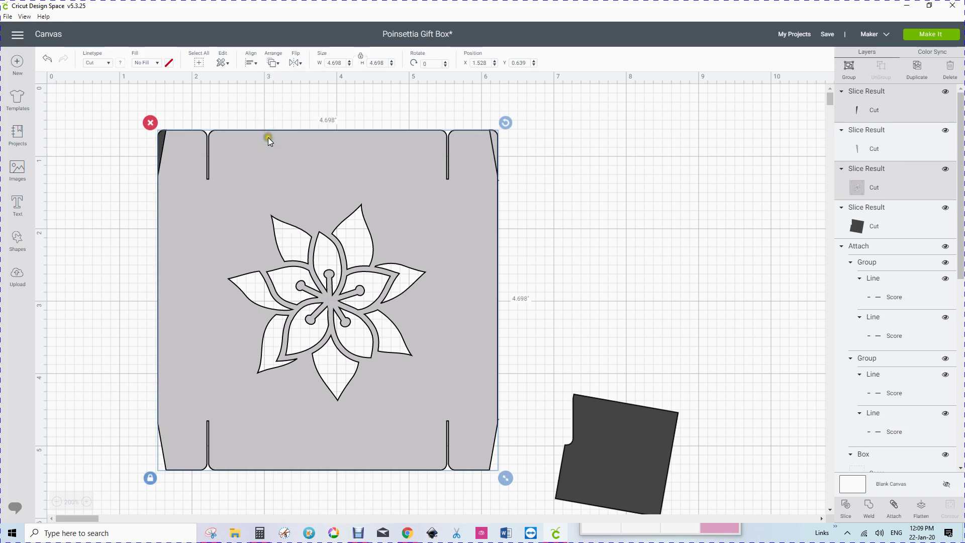
{"action": "left_click", "coordinate": [586, 142]}
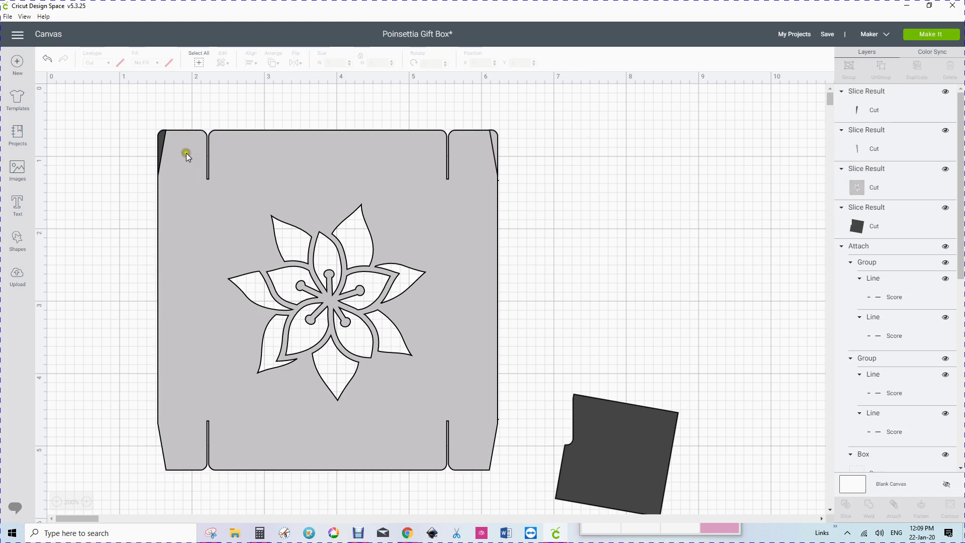
Weld the two slivers over the panel's upper-left and upper-right flap corners into one shape.
{"action": "left_click", "coordinate": [161, 135]}
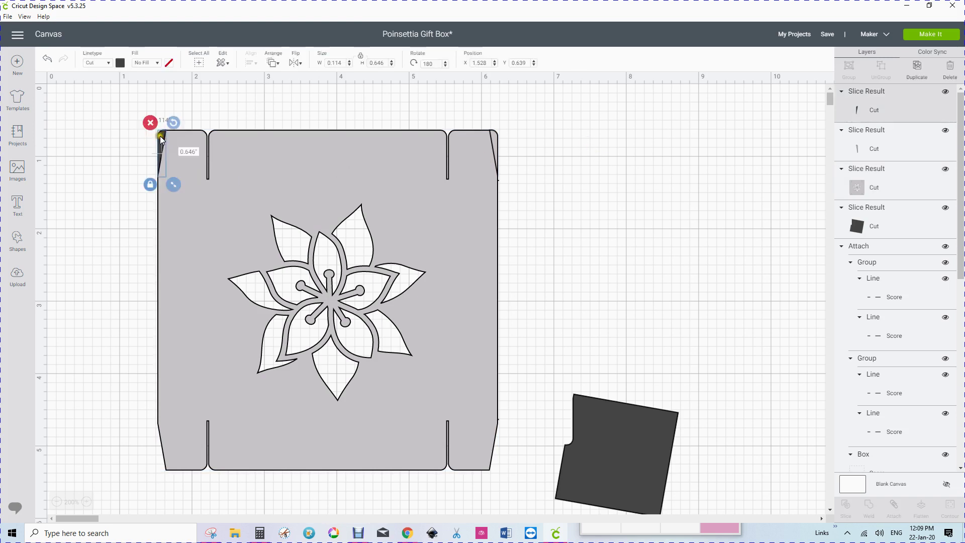
{"action": "left_click", "coordinate": [497, 141], "text": "shift"}
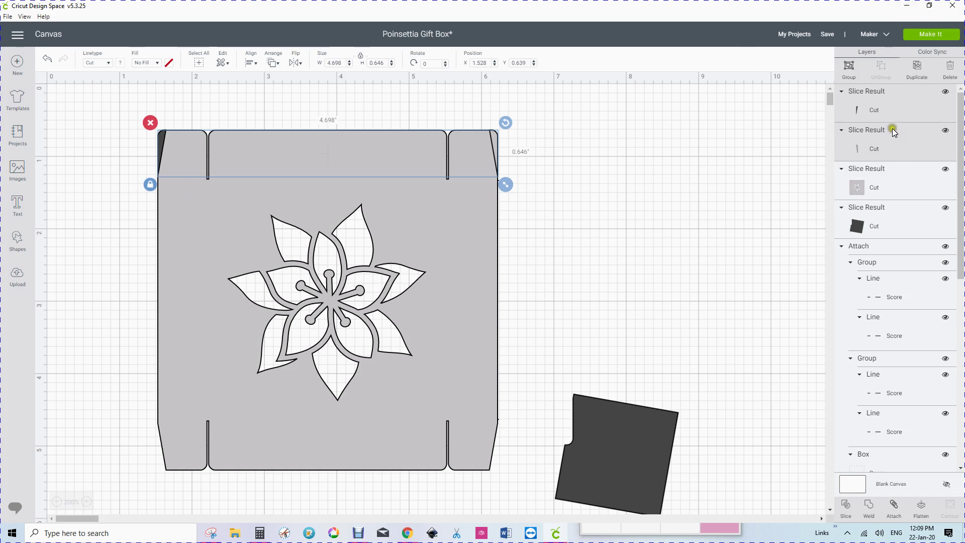
{"action": "left_click", "coordinate": [868, 508]}
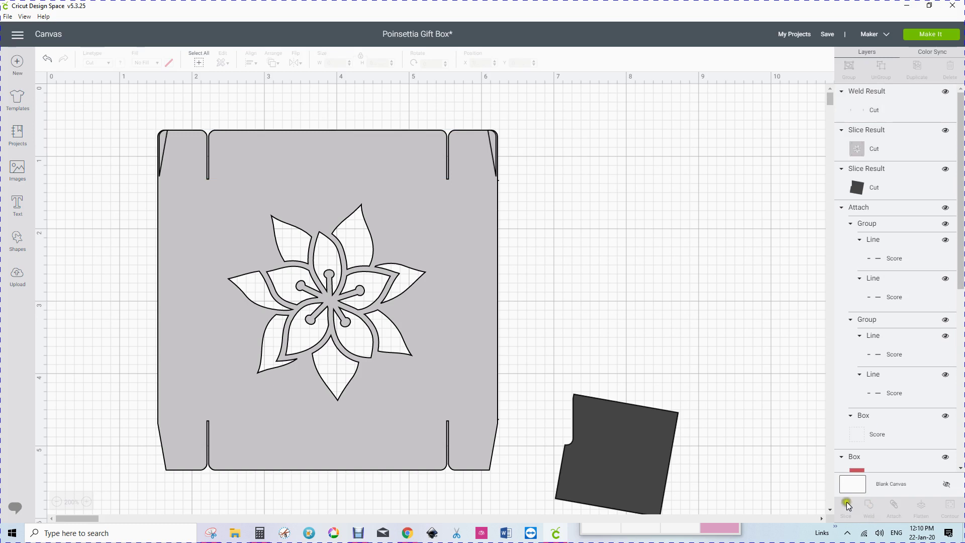
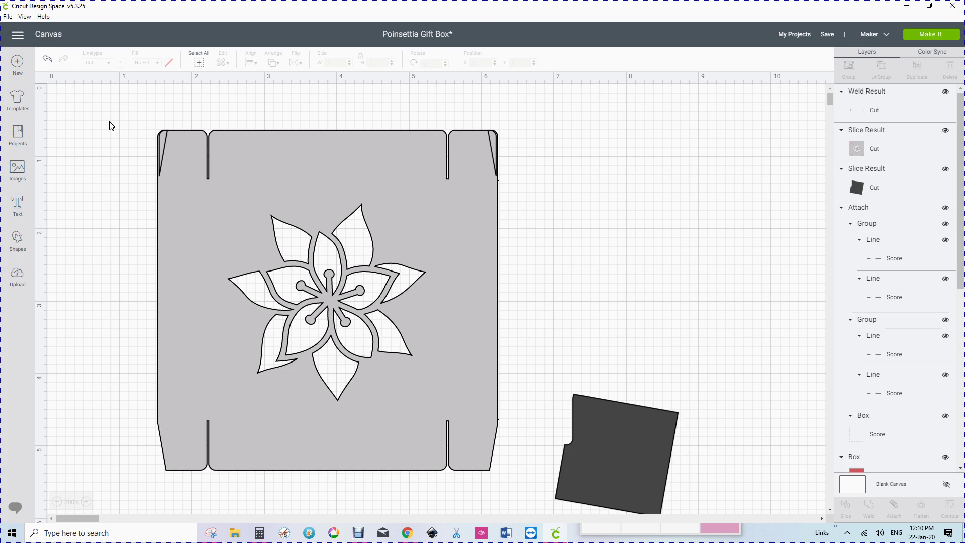
Duplicate the dark notched square, shrink the copy to about 0.69" wide, and place it inside the original.
{"action": "left_click_drag", "start_coordinate": [591, 495], "coordinate": [620, 330]}
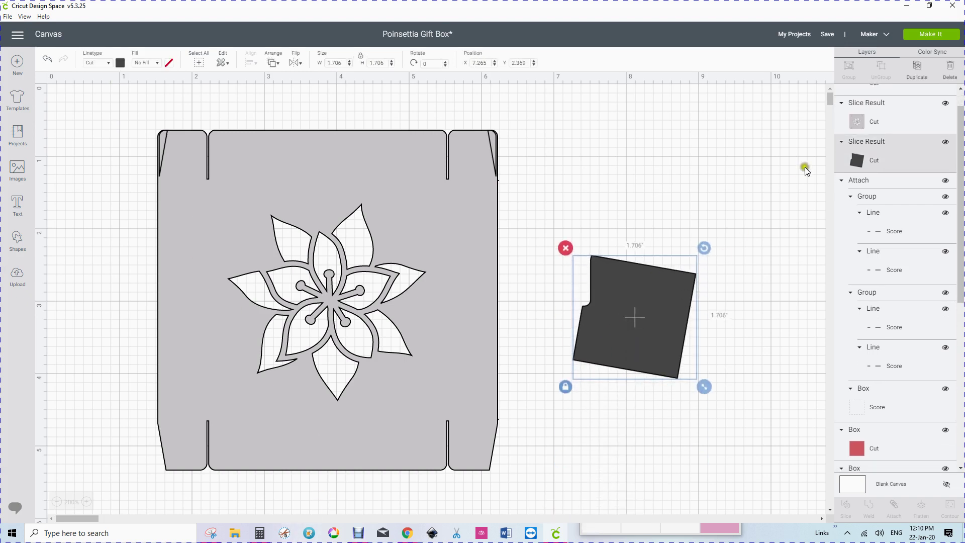
{"action": "left_click", "coordinate": [916, 69]}
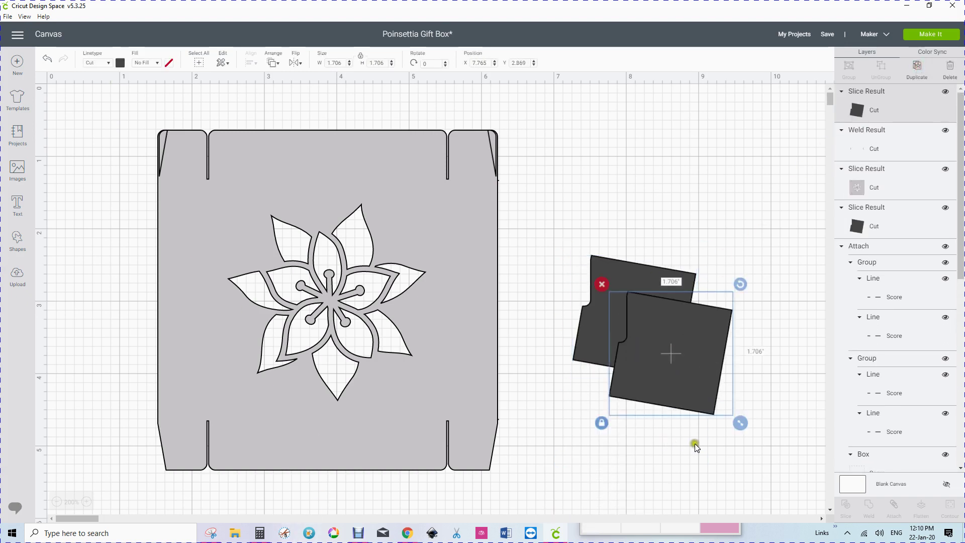
{"action": "left_click_drag", "start_coordinate": [737, 426], "coordinate": [674, 398]}
{"action": "left_click_drag", "start_coordinate": [629, 327], "coordinate": [634, 320]}
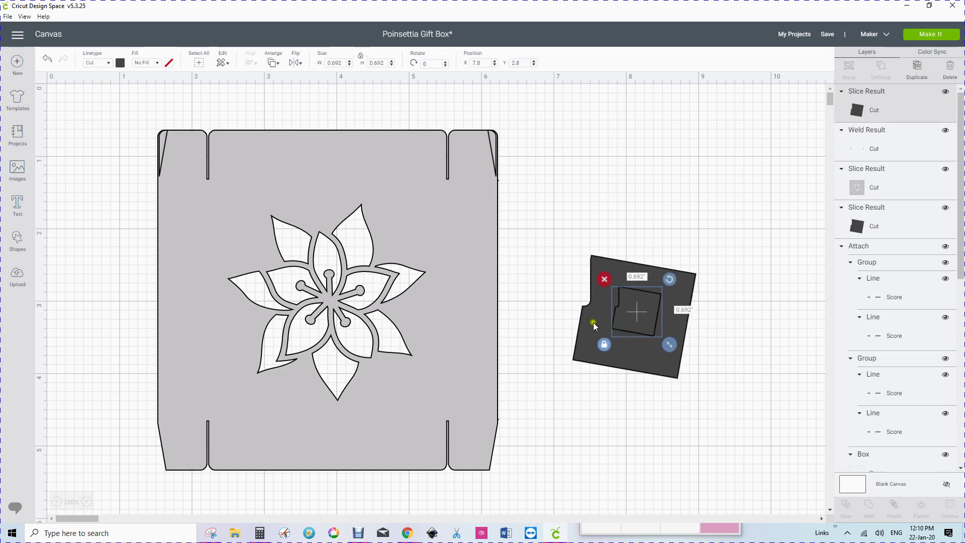
{"action": "left_click_drag", "start_coordinate": [580, 233], "coordinate": [719, 425]}
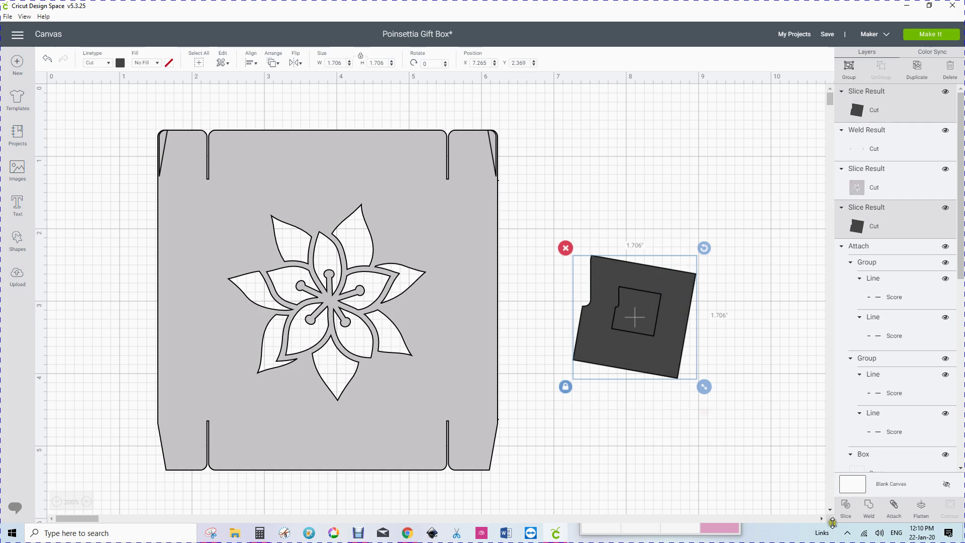
{"action": "left_click", "coordinate": [737, 331]}
Duplicate the small notched square and arrange the two small squares diagonally inside the large one.
{"action": "left_click", "coordinate": [643, 331]}
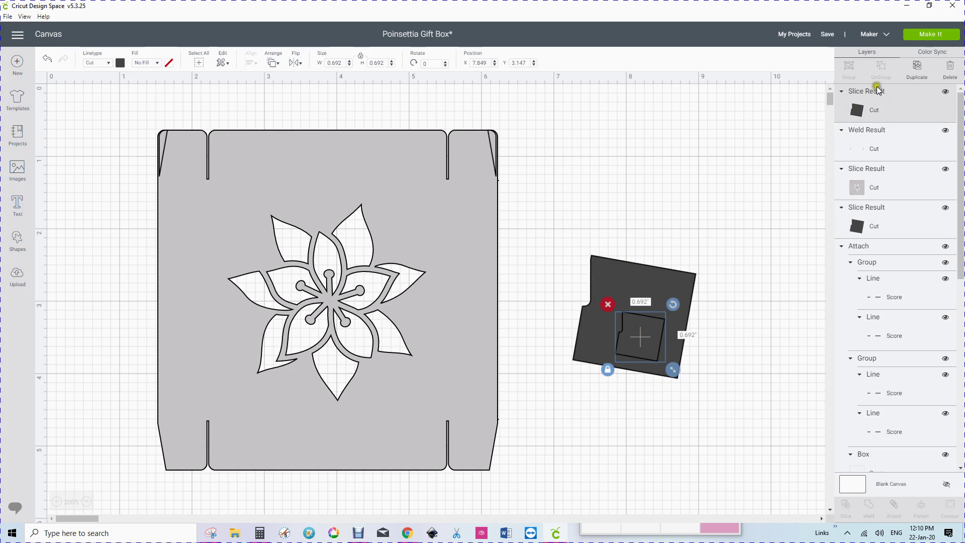
{"action": "left_click", "coordinate": [917, 68]}
{"action": "left_click_drag", "start_coordinate": [676, 361], "coordinate": [618, 279]}
{"action": "left_click", "coordinate": [647, 348]}
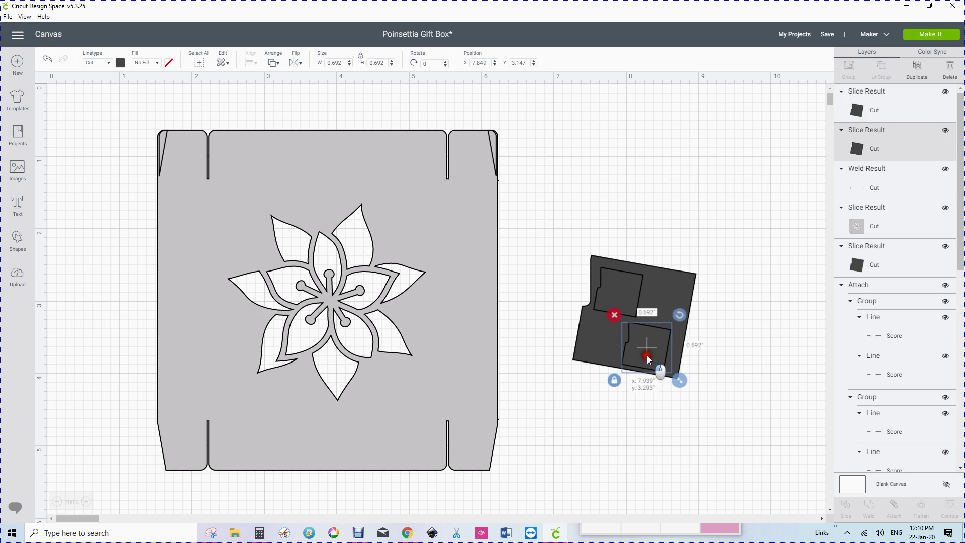
{"action": "left_click_drag", "start_coordinate": [559, 224], "coordinate": [694, 399]}
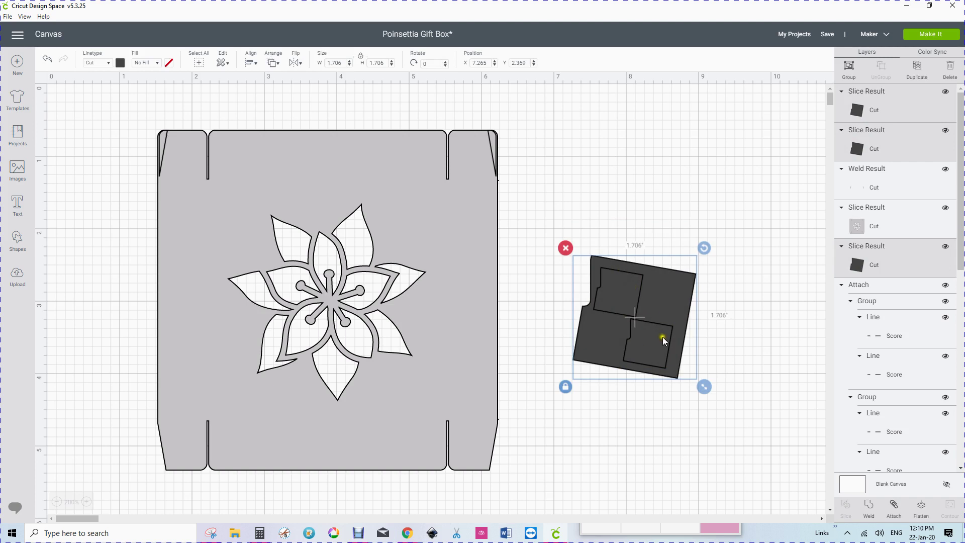
{"action": "left_click", "coordinate": [664, 198]}
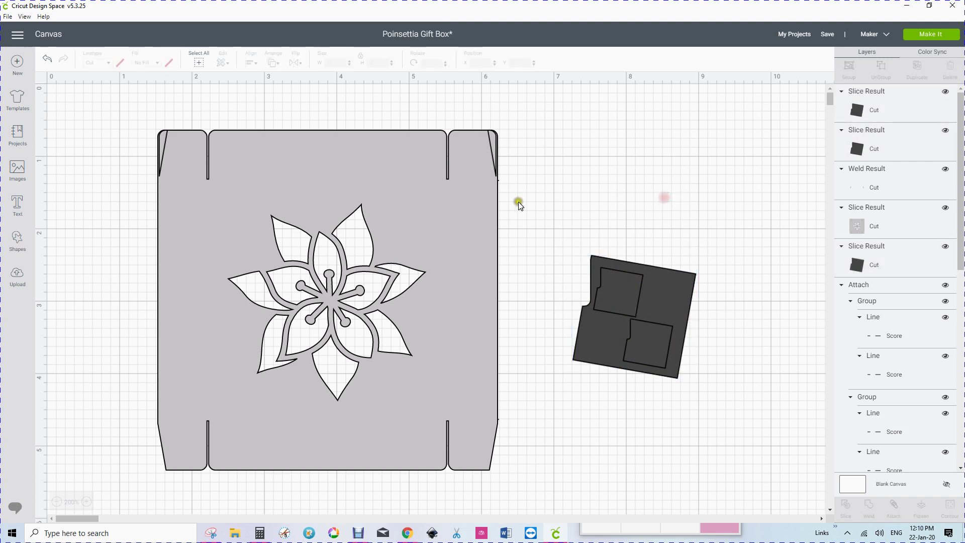
Weld the two small notched squares into one shape.
{"action": "left_click", "coordinate": [651, 346]}
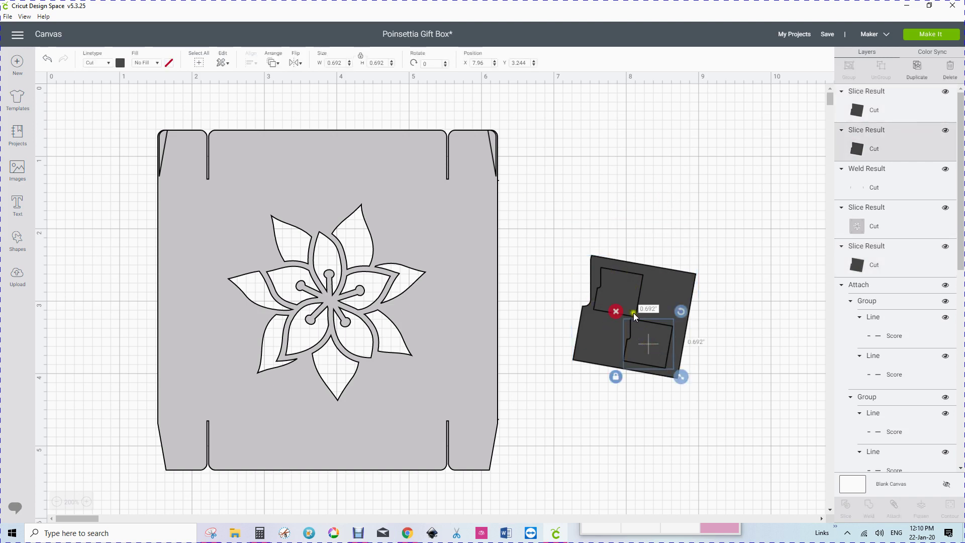
{"action": "left_click", "coordinate": [618, 288], "text": "shift"}
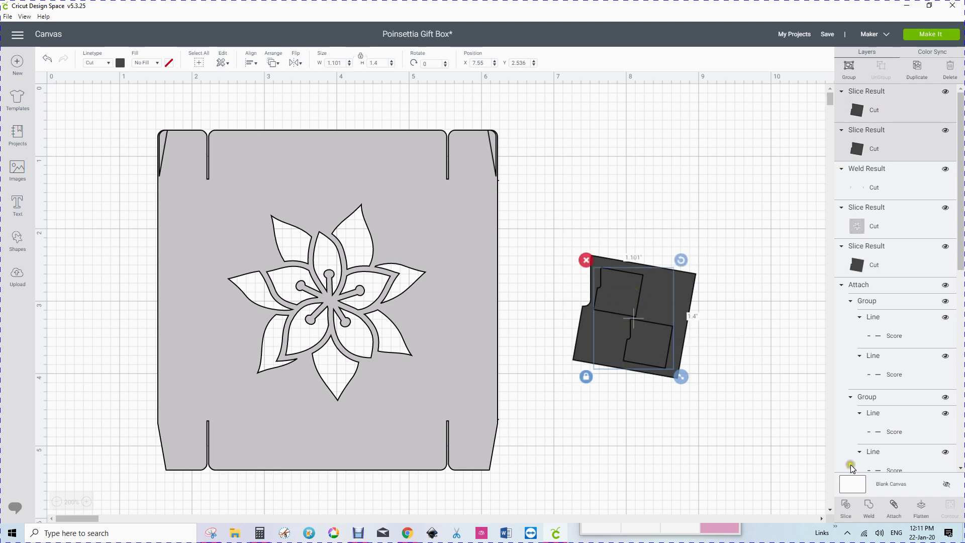
{"action": "left_click", "coordinate": [867, 505]}
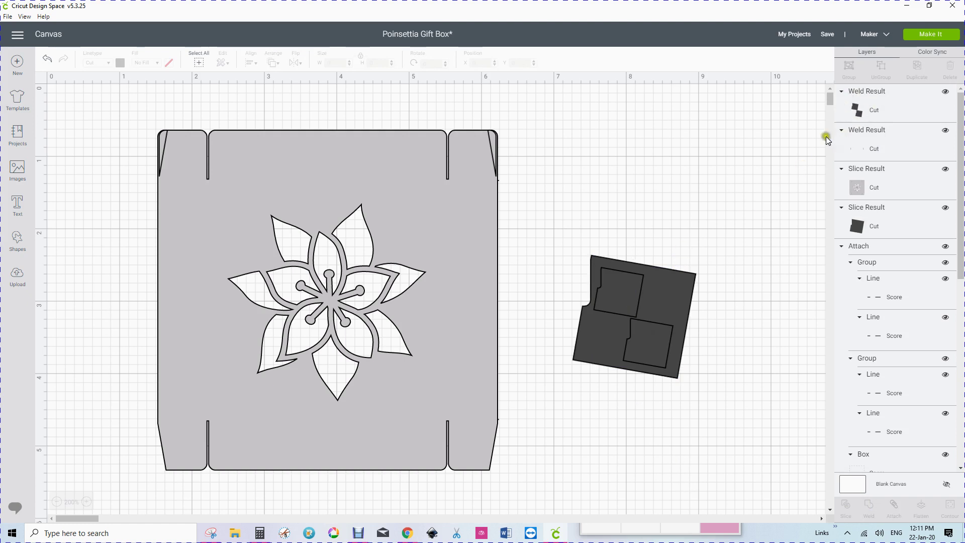
Reposition the welded pair of small squares within the large dark square and slice them out of it.
{"action": "mouse_move", "coordinate": [632, 294]}
{"action": "left_mouse_down"}
{"action": "mouse_move", "coordinate": [647, 284]}
{"action": "mouse_move", "coordinate": [634, 296]}
{"action": "mouse_move", "coordinate": [643, 270]}
{"action": "mouse_move", "coordinate": [632, 292]}
{"action": "left_mouse_up"}
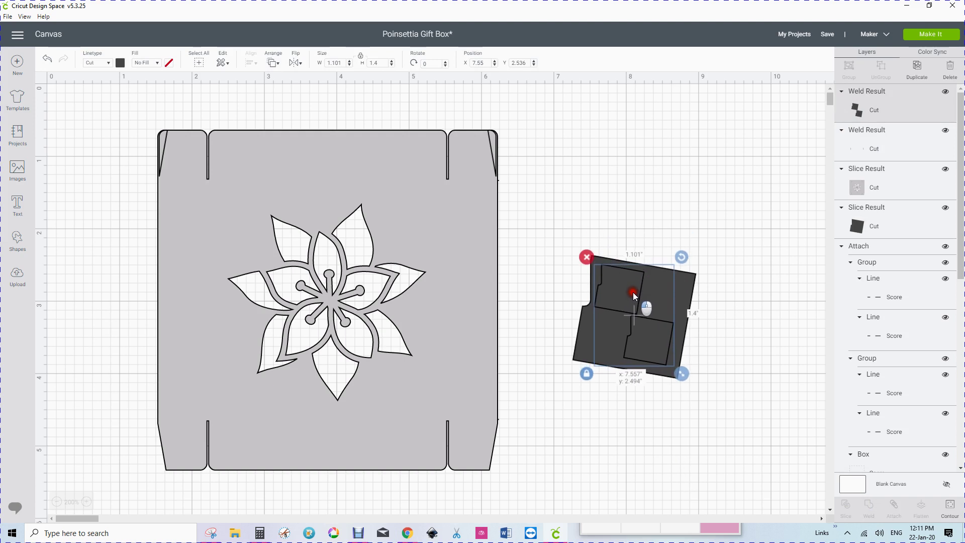
{"action": "left_click", "coordinate": [711, 336]}
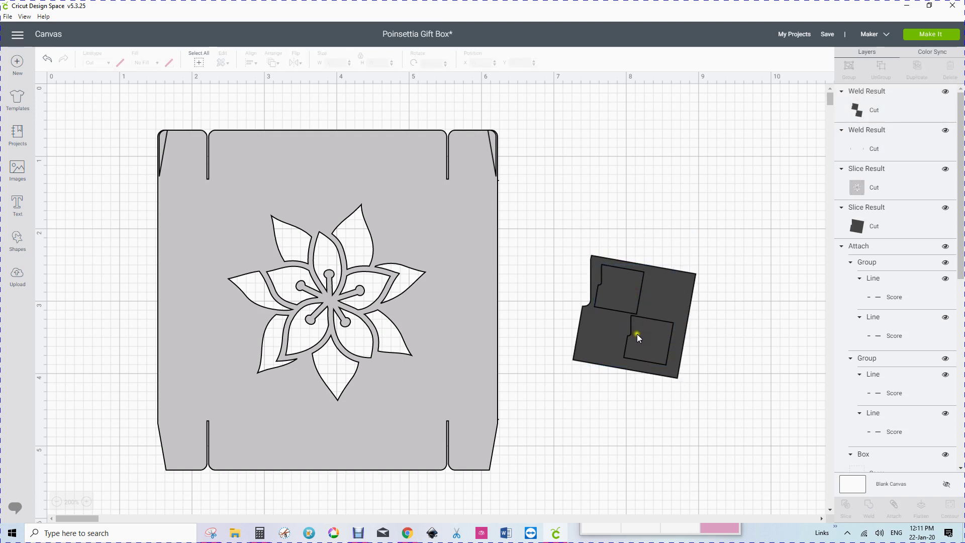
{"action": "left_click_drag", "start_coordinate": [647, 340], "coordinate": [650, 339]}
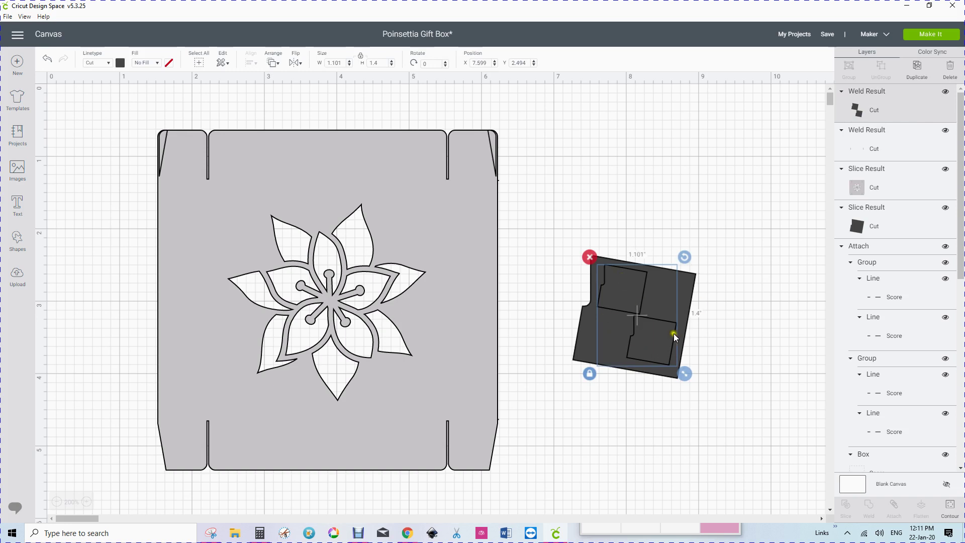
{"action": "left_click_drag", "start_coordinate": [565, 218], "coordinate": [712, 421]}
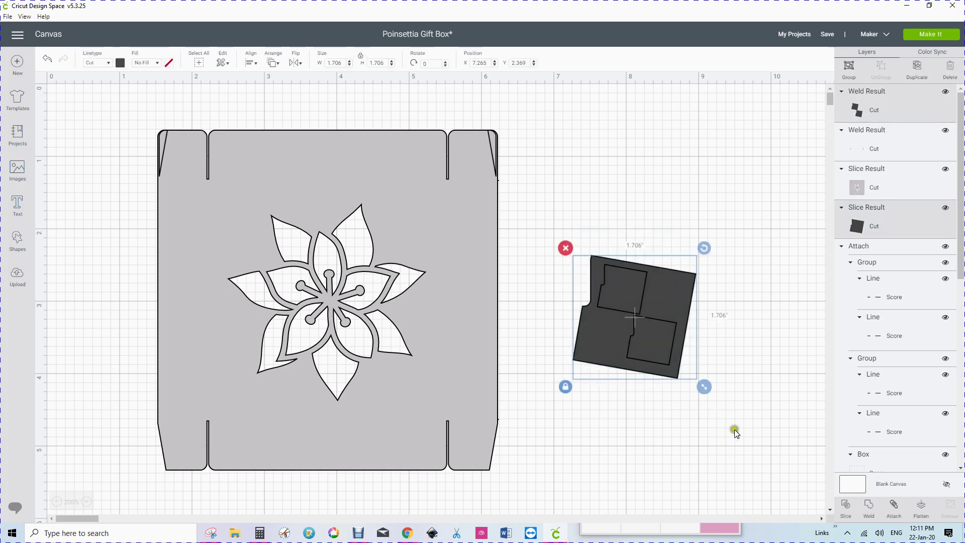
{"action": "left_click", "coordinate": [846, 504]}
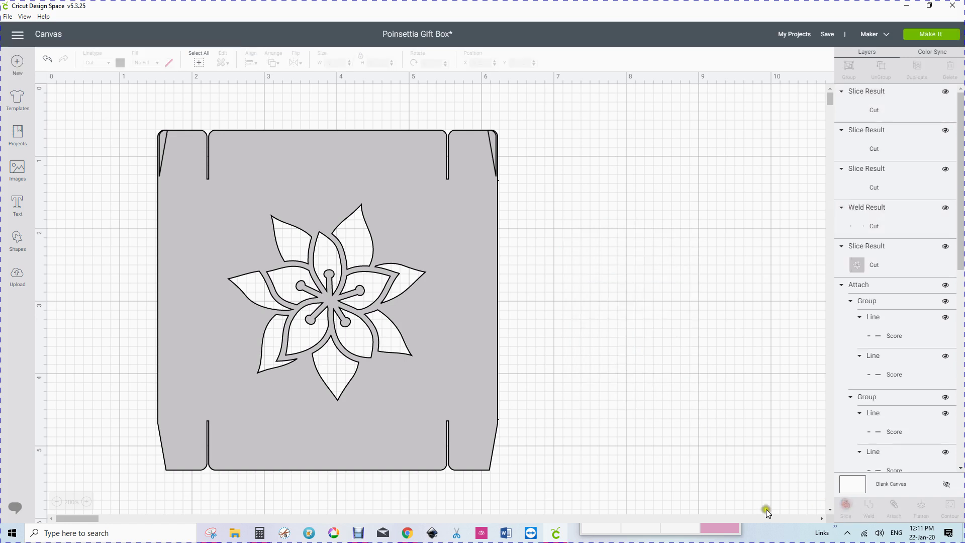
Move the sliced small-square pairs off the dark square, and delete both pairs and the remaining square.
{"action": "left_click_drag", "start_coordinate": [663, 345], "coordinate": [738, 295]}
{"action": "left_click_drag", "start_coordinate": [653, 312], "coordinate": [726, 251]}
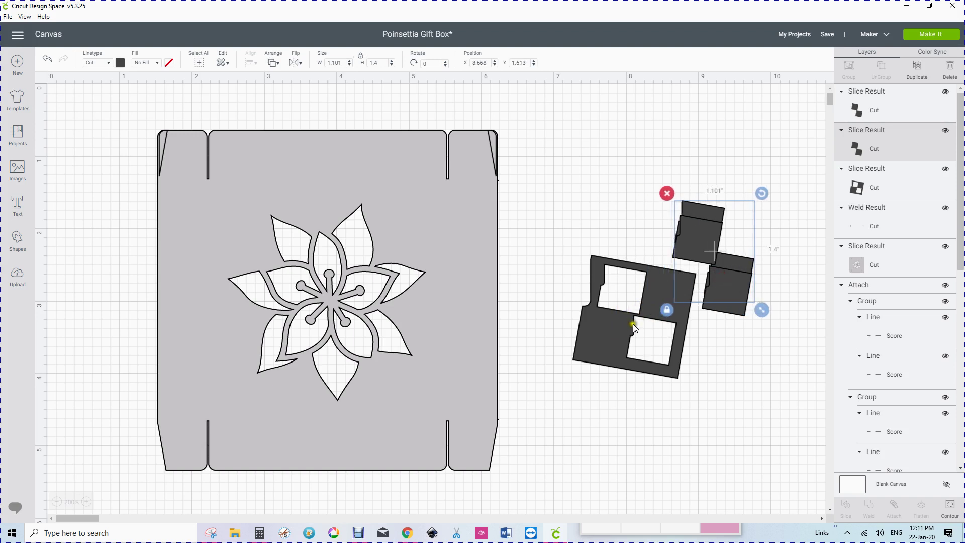
{"action": "left_click", "coordinate": [668, 195]}
{"action": "left_click", "coordinate": [689, 231]}
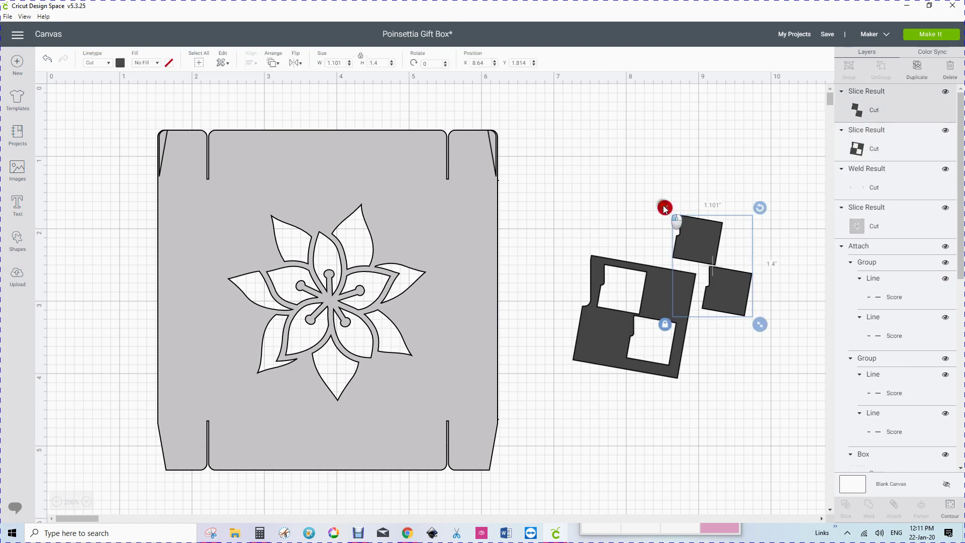
{"action": "left_click", "coordinate": [664, 207]}
{"action": "left_click_drag", "start_coordinate": [593, 307], "coordinate": [637, 307]}
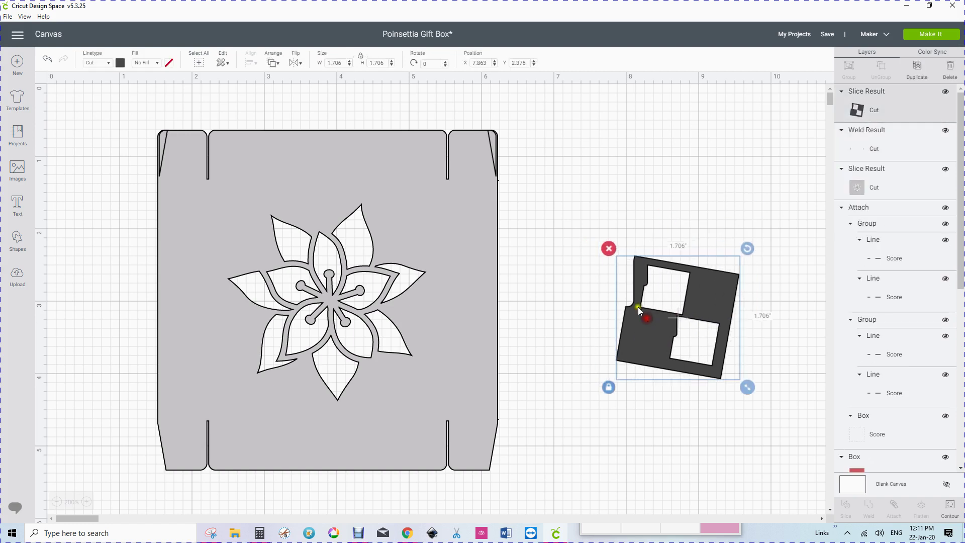
{"action": "left_click", "coordinate": [610, 246]}
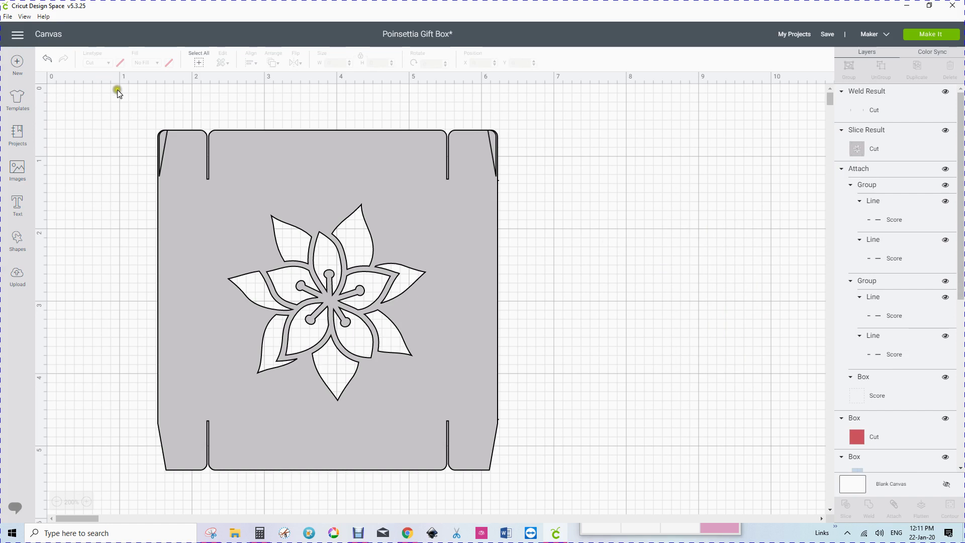
Slice the welded slivers out of the gray panel's upper flap corners and move one cut-out pair away from the panel.
{"action": "left_click", "coordinate": [162, 137]}
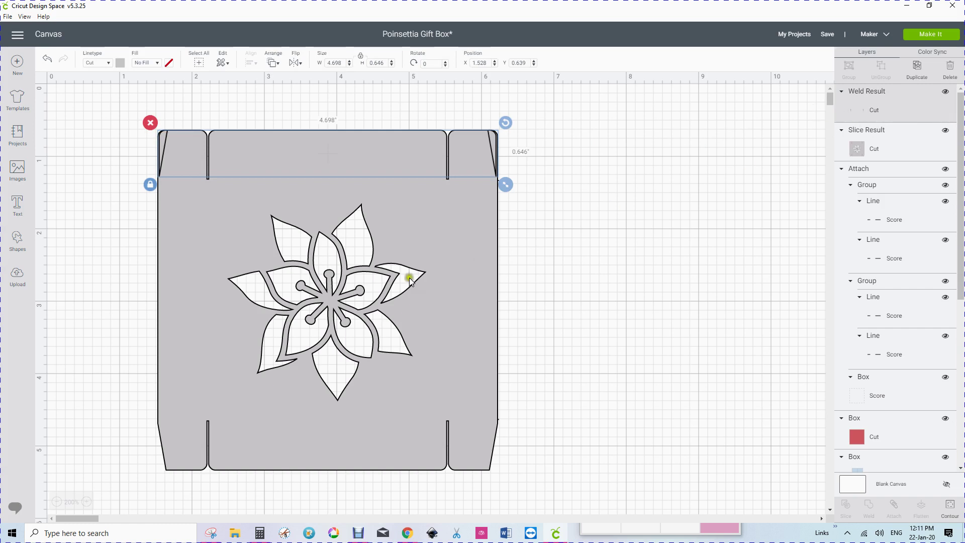
{"action": "left_click", "coordinate": [480, 349], "text": "shift"}
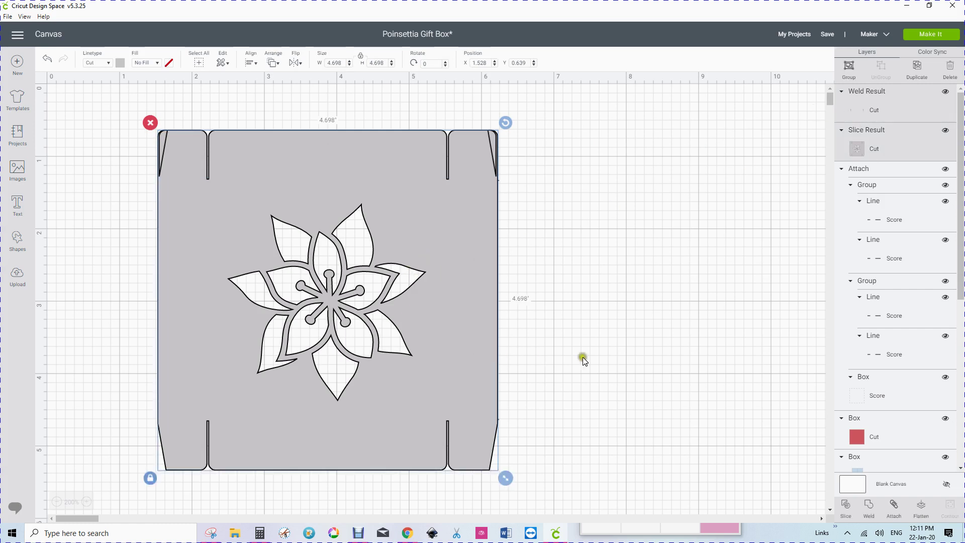
{"action": "left_click", "coordinate": [846, 507]}
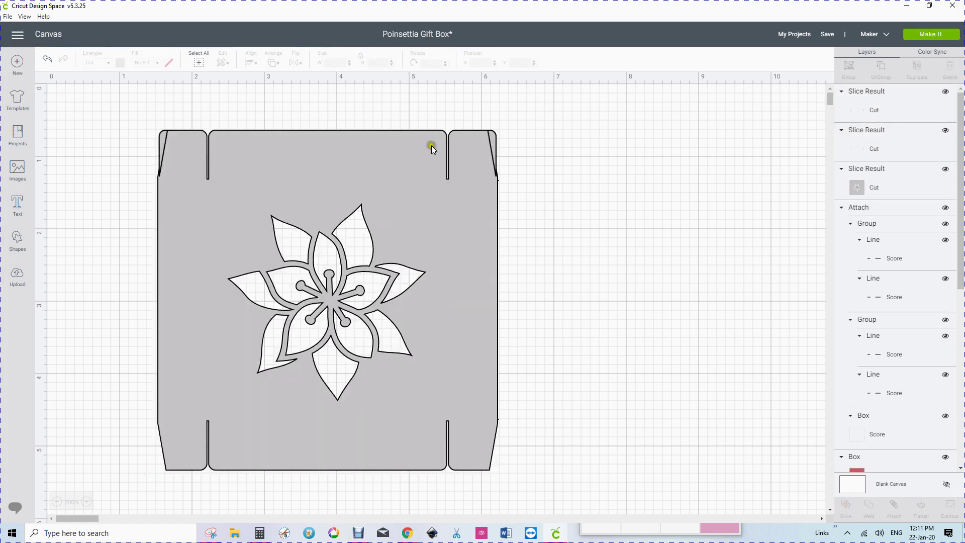
{"action": "left_click_drag", "start_coordinate": [494, 136], "coordinate": [782, 283]}
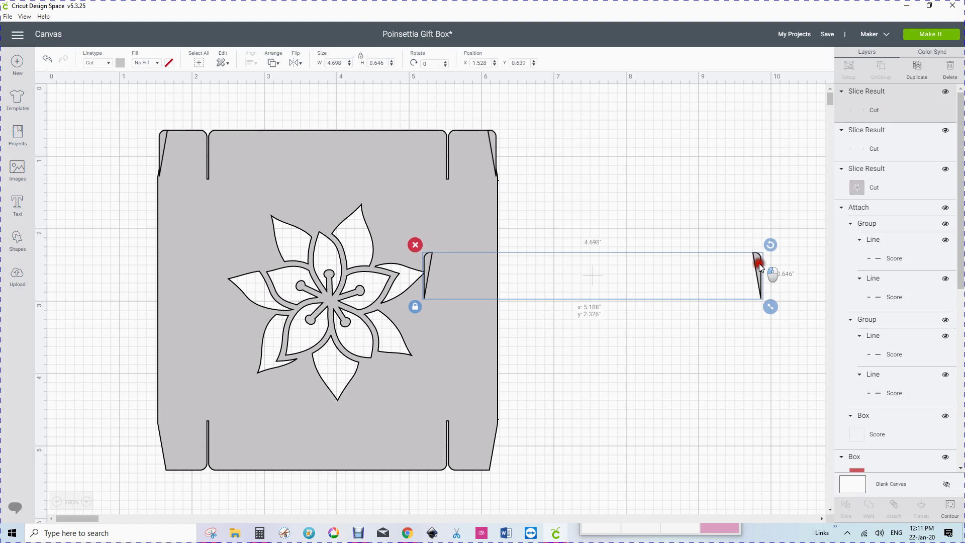
Delete both pairs of sliver cut-outs sliced from the gray panel's upper flap corners.
{"action": "left_click", "coordinate": [415, 247]}
{"action": "left_click_drag", "start_coordinate": [494, 139], "coordinate": [698, 210]}
{"action": "left_click", "coordinate": [354, 197]}
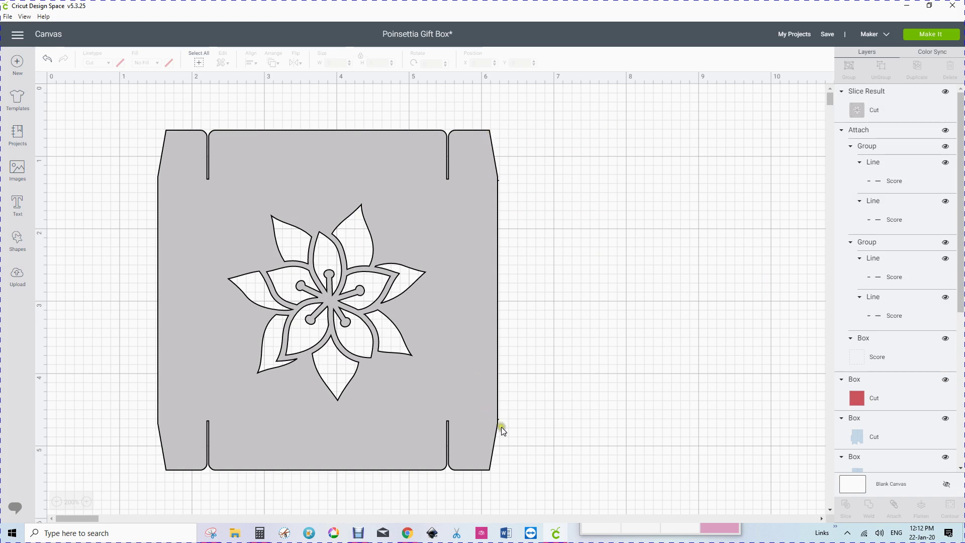
Hide all contours of the gray panel to fill in its poinsettia cut-out, and check the whole panel in the contour preview.
{"action": "left_click", "coordinate": [483, 284]}
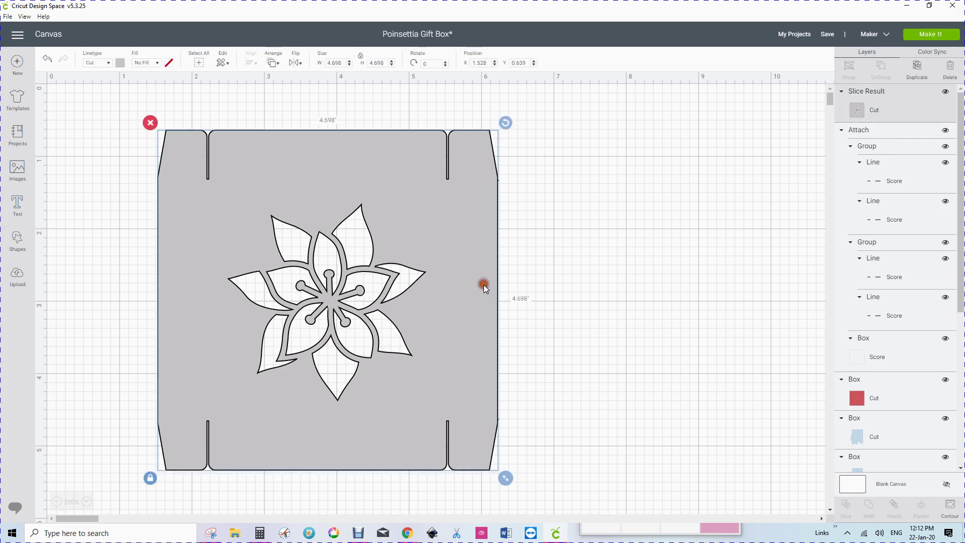
{"action": "left_click", "coordinate": [950, 508]}
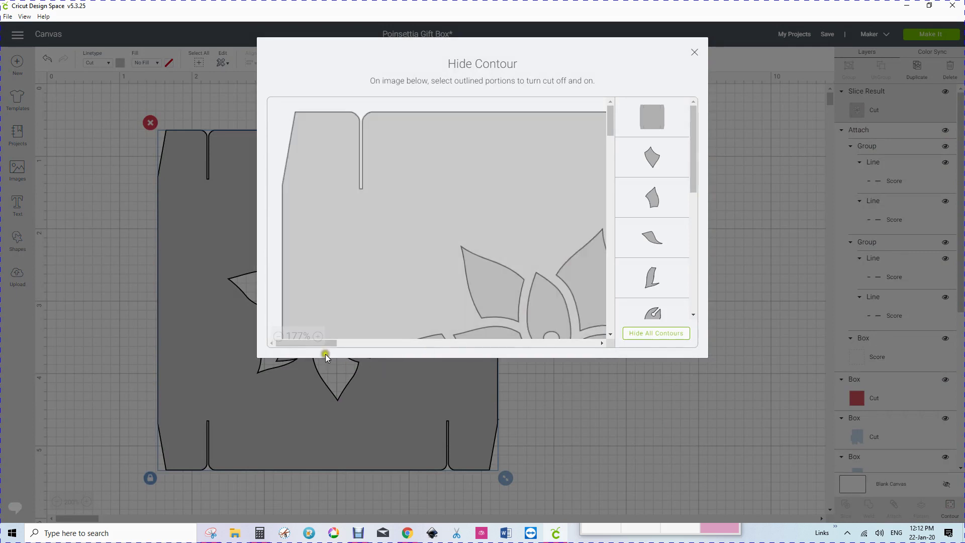
{"action": "left_click_drag", "start_coordinate": [329, 343], "coordinate": [379, 358]}
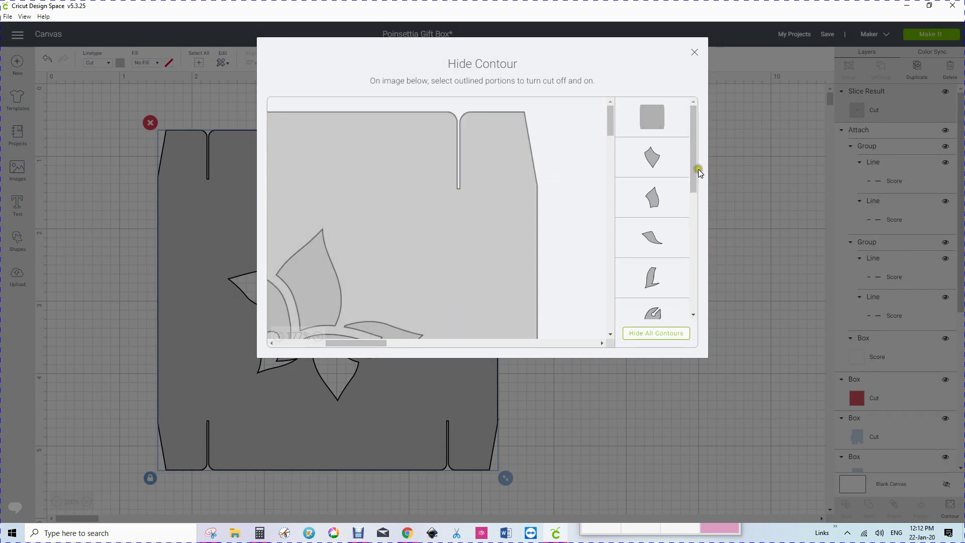
{"action": "left_click_drag", "start_coordinate": [694, 174], "coordinate": [719, 326]}
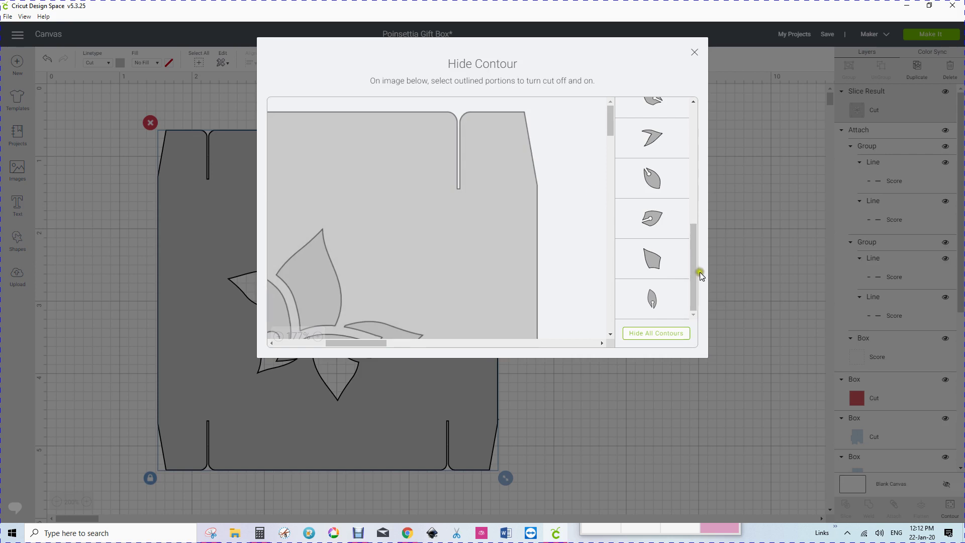
{"action": "mouse_move", "coordinate": [695, 286]}
{"action": "left_mouse_down"}
{"action": "mouse_move", "coordinate": [694, 167]}
{"action": "mouse_move", "coordinate": [696, 269]}
{"action": "left_mouse_up"}
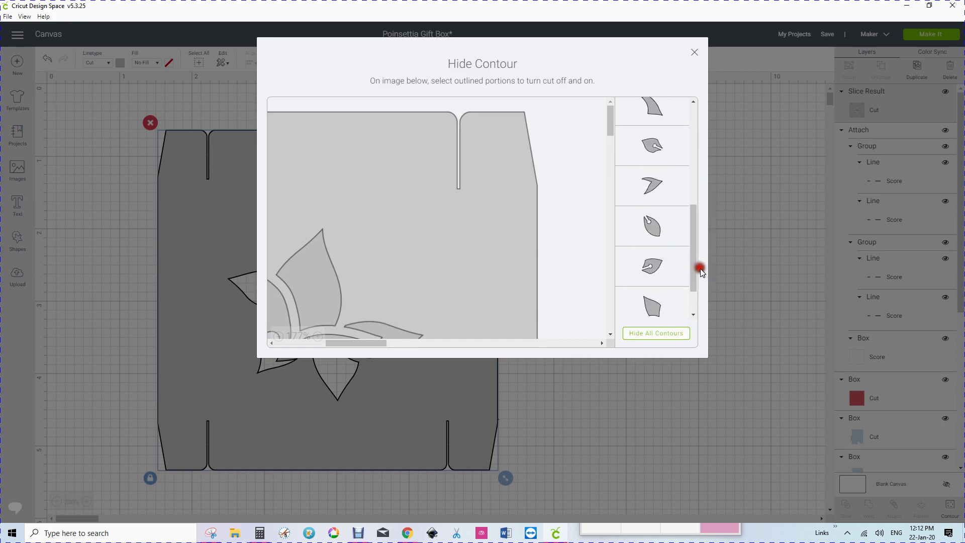
{"action": "left_click", "coordinate": [647, 334]}
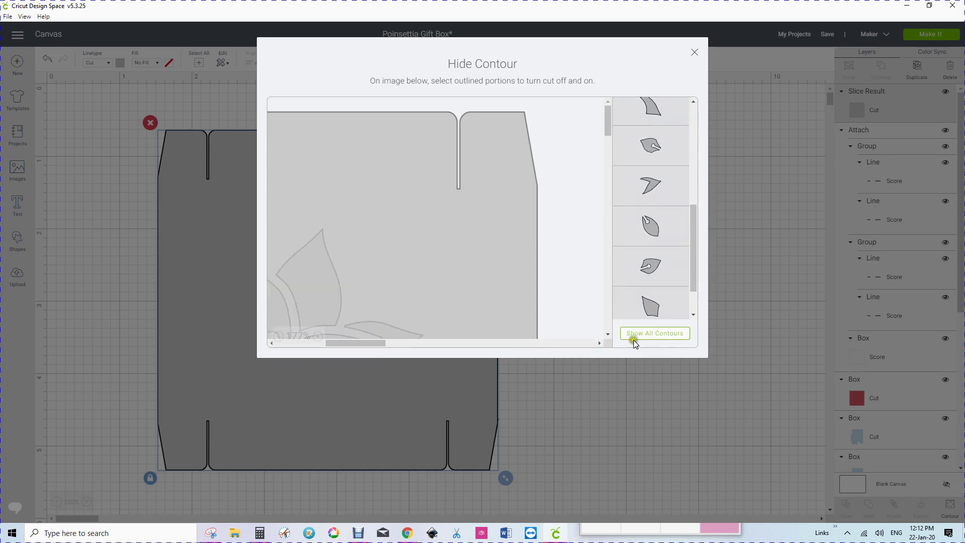
{"action": "left_click", "coordinate": [277, 336]}
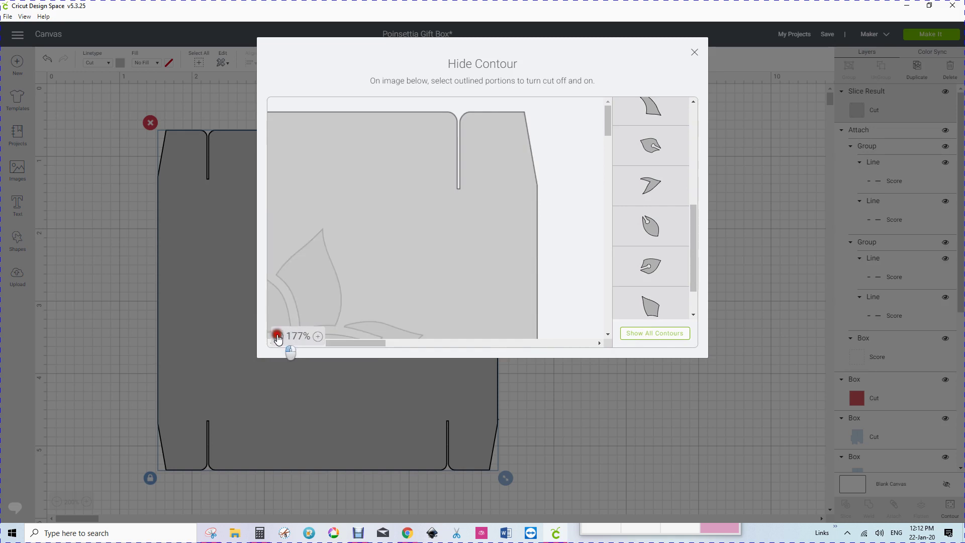
{"action": "left_click", "coordinate": [278, 337]}
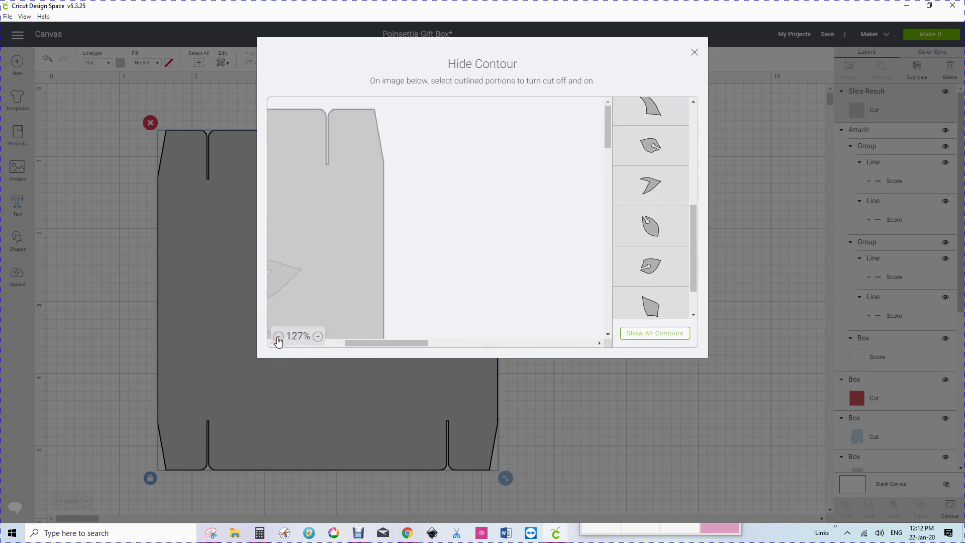
{"action": "left_click", "coordinate": [277, 336]}
{"action": "left_click", "coordinate": [295, 266]}
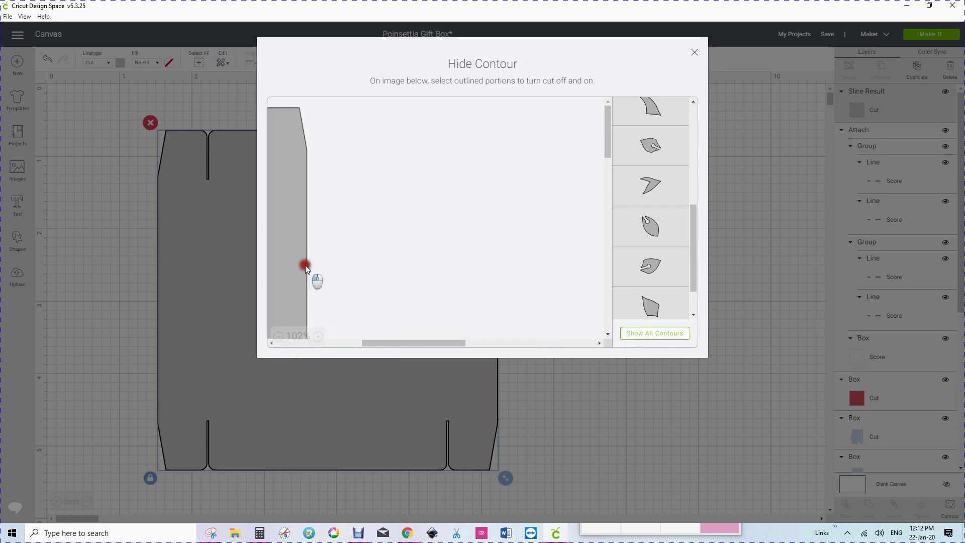
{"action": "left_click_drag", "start_coordinate": [385, 342], "coordinate": [296, 344]}
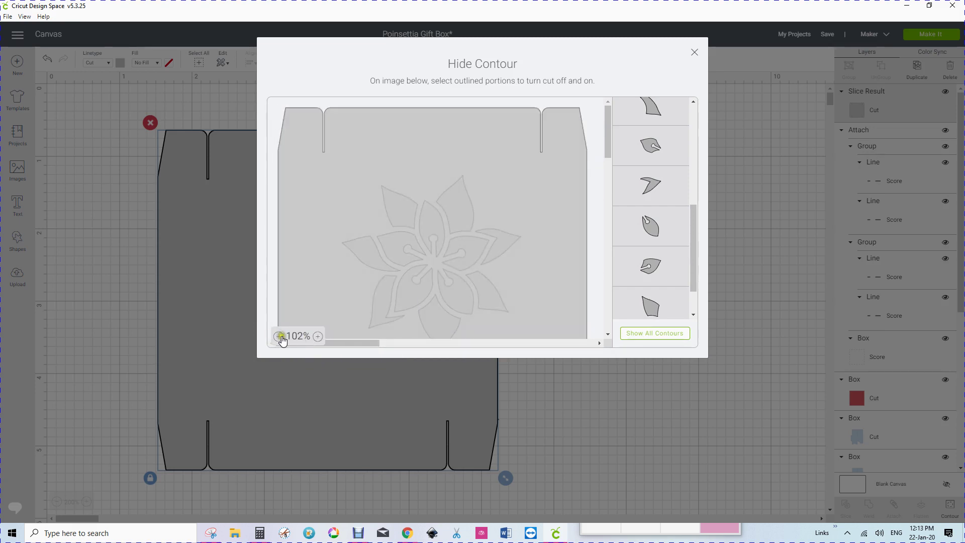
{"action": "left_click", "coordinate": [279, 336]}
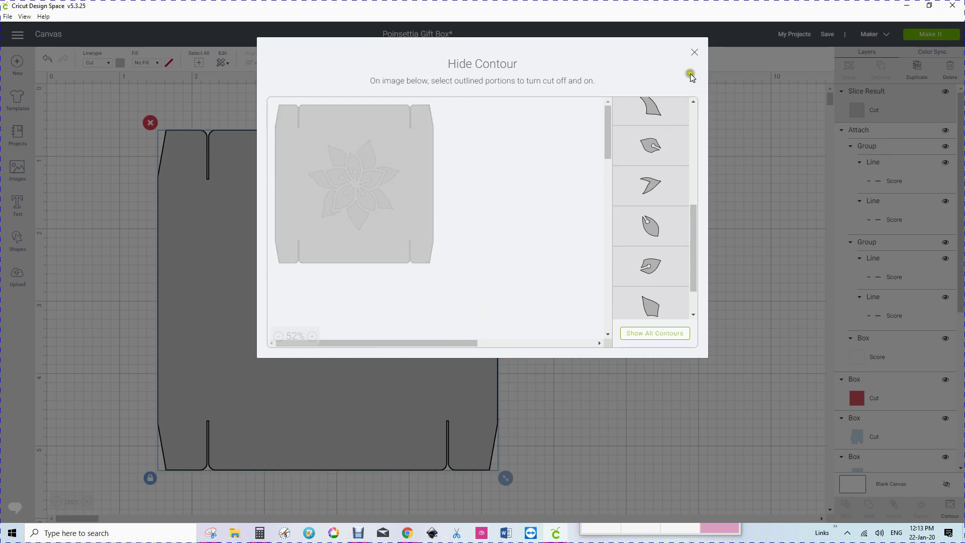
Show all hidden contours of the grey box panel to restore the poinsettia cut-outs, then undo the panel's small move.
{"action": "left_click", "coordinate": [645, 333]}
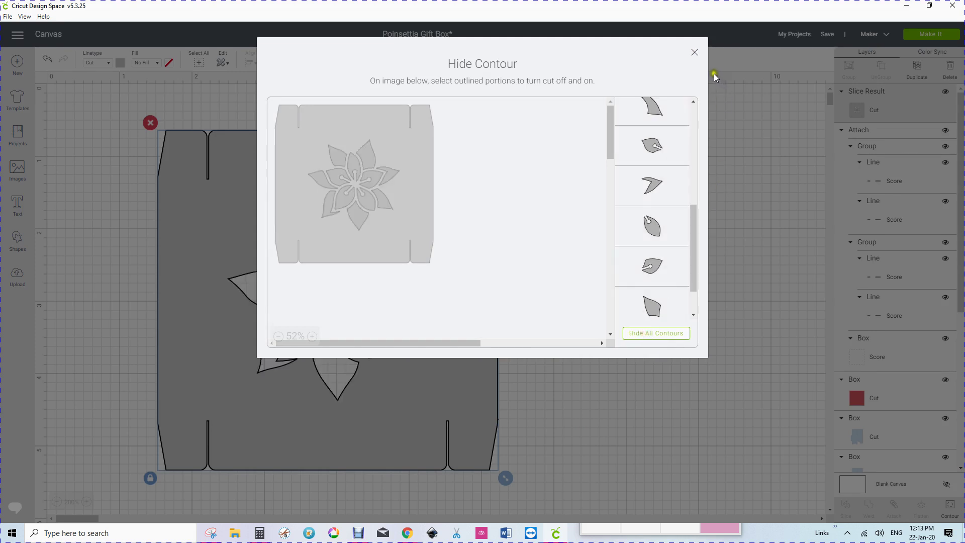
{"action": "left_click", "coordinate": [694, 53]}
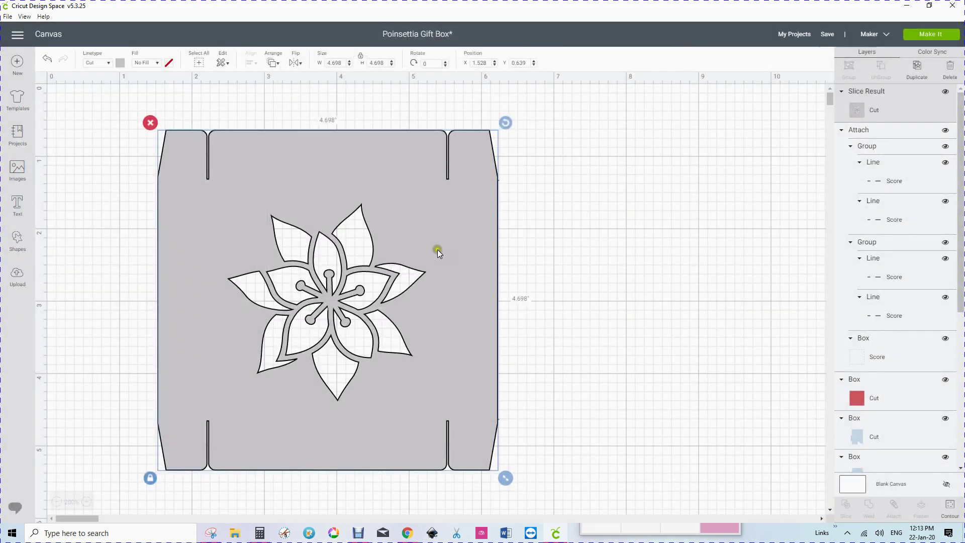
{"action": "mouse_move", "coordinate": [443, 264]}
{"action": "left_mouse_down"}
{"action": "mouse_move", "coordinate": [365, 257]}
{"action": "mouse_move", "coordinate": [450, 267]}
{"action": "left_mouse_up"}
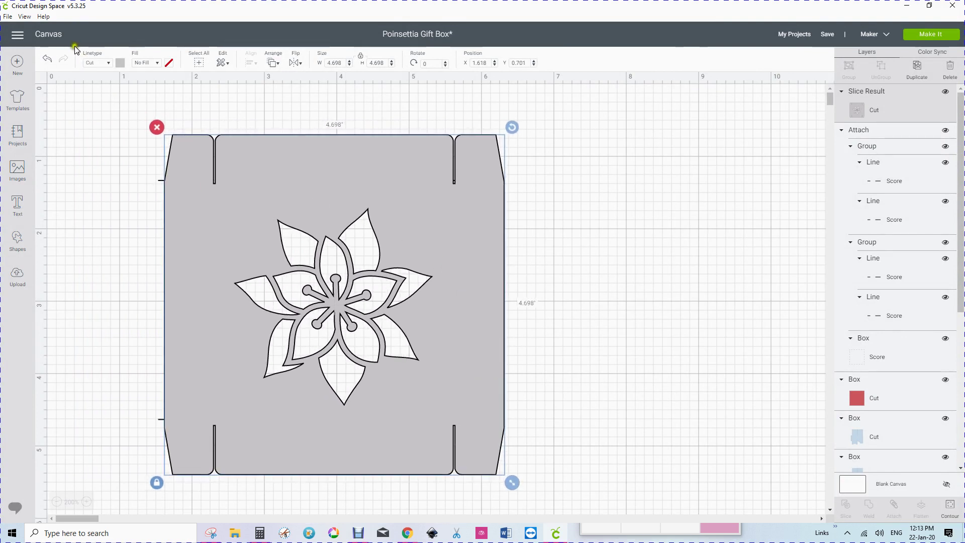
{"action": "left_click", "coordinate": [46, 61]}
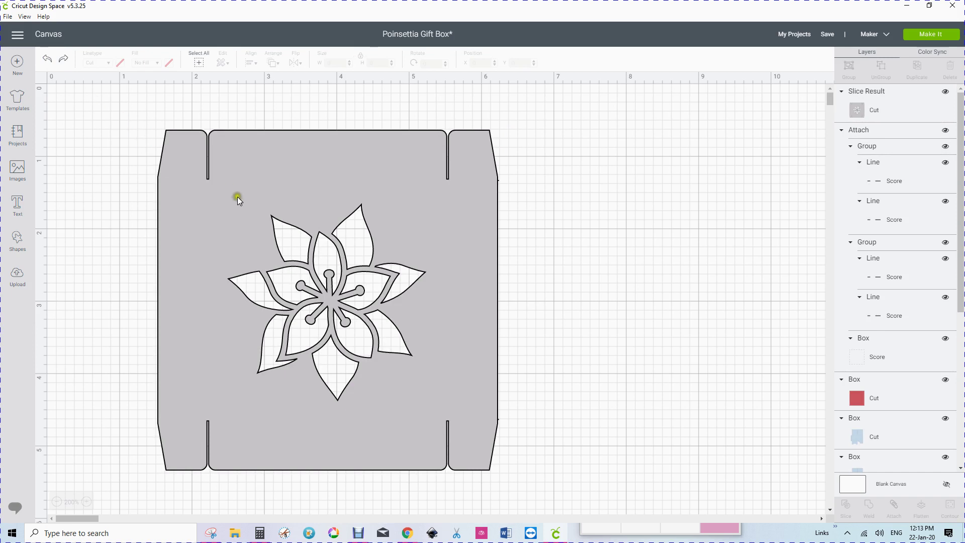
Undo the grey panel's latest small move and the restoring of its poinsettia contours.
{"action": "left_click", "coordinate": [284, 145]}
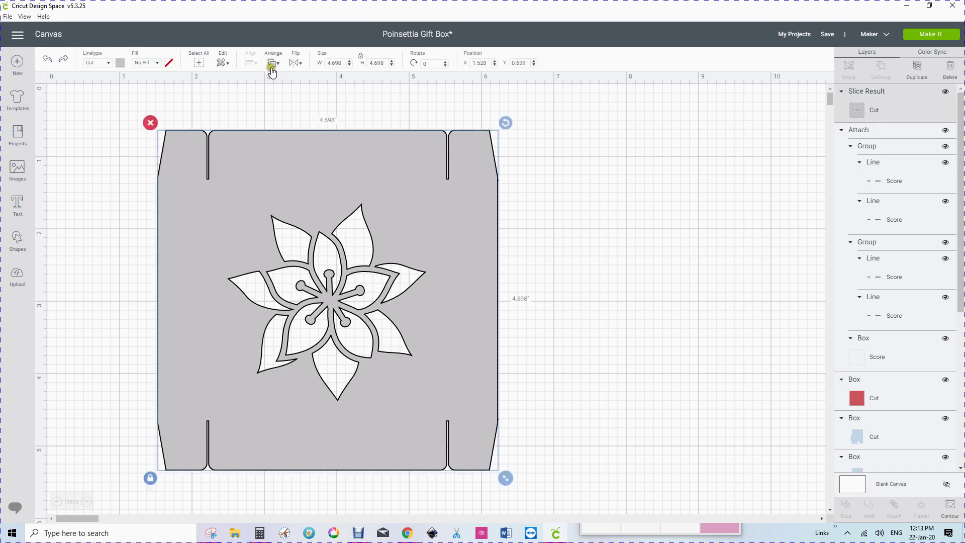
{"action": "left_click_drag", "start_coordinate": [359, 174], "coordinate": [358, 174]}
{"action": "right_click", "coordinate": [473, 181]}
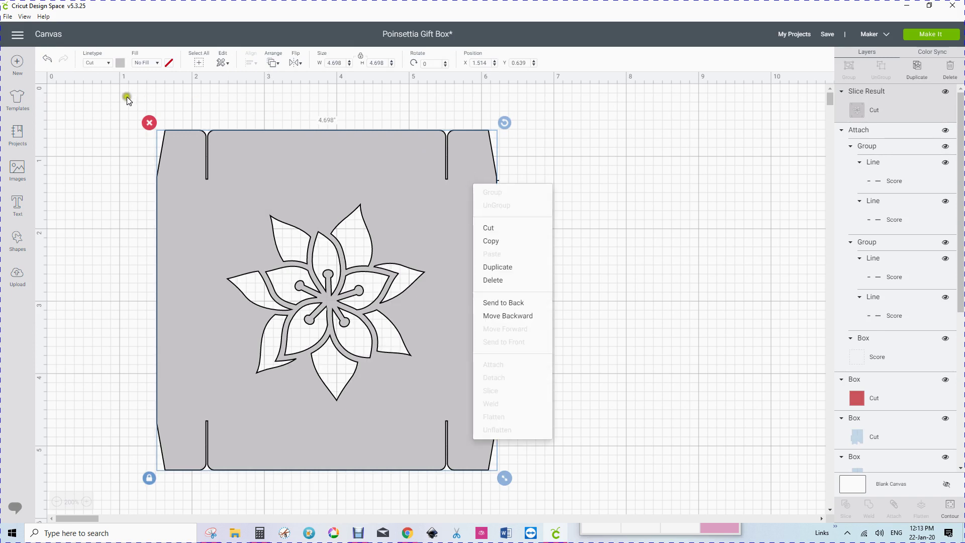
{"action": "left_click", "coordinate": [47, 61]}
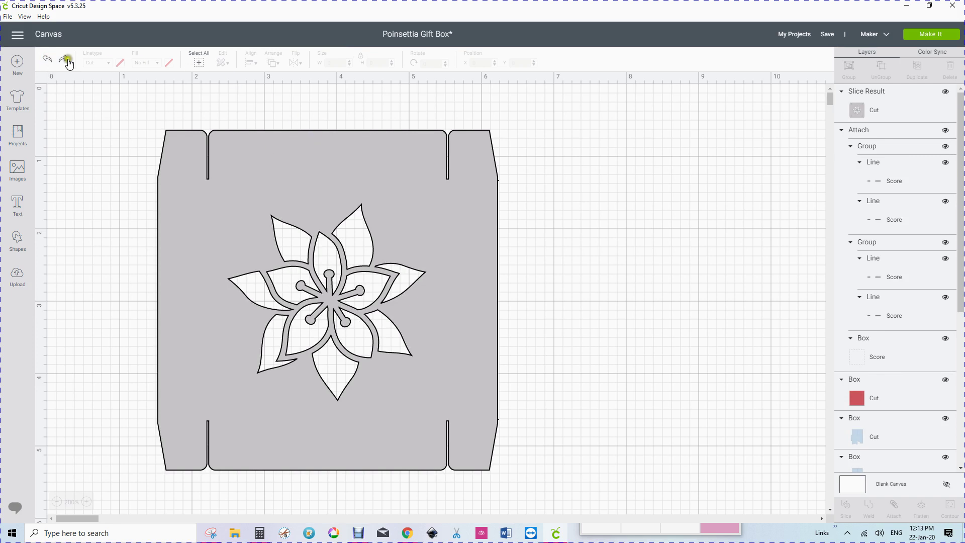
{"action": "left_click", "coordinate": [46, 61]}
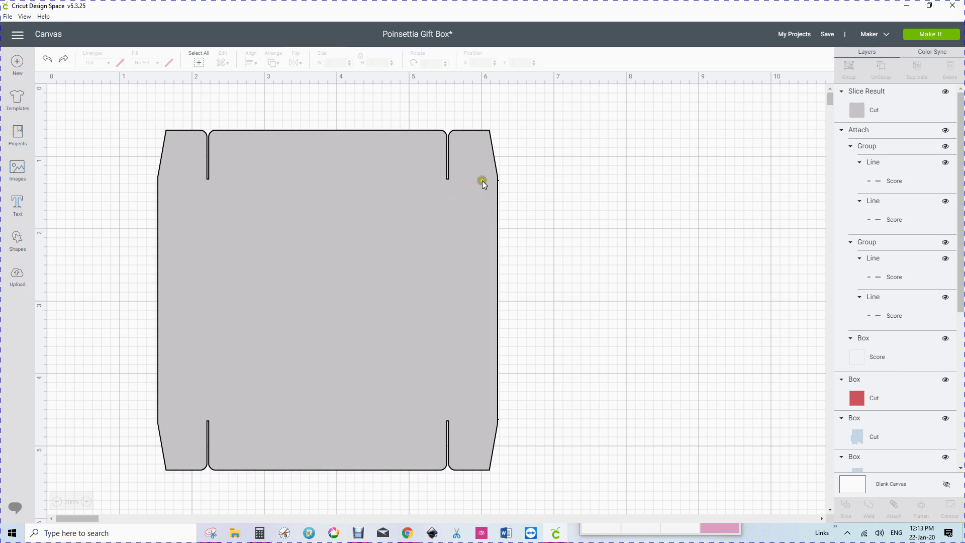
Show all hidden contours of the grey box panel again to bring back the poinsettia cut-outs.
{"action": "right_click", "coordinate": [374, 245]}
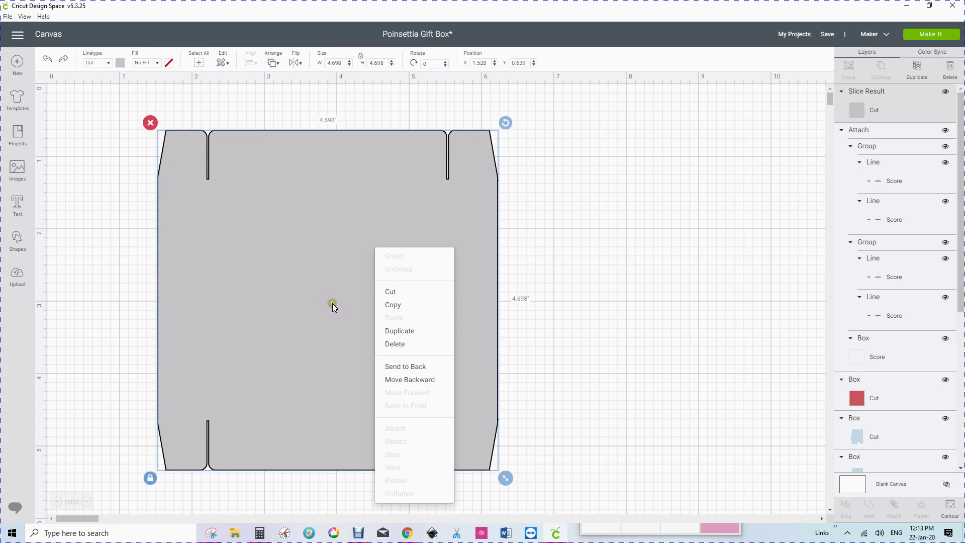
{"action": "mouse_move", "coordinate": [356, 266]}
{"action": "left_mouse_down"}
{"action": "mouse_move", "coordinate": [366, 267]}
{"action": "mouse_move", "coordinate": [354, 277]}
{"action": "left_mouse_up"}
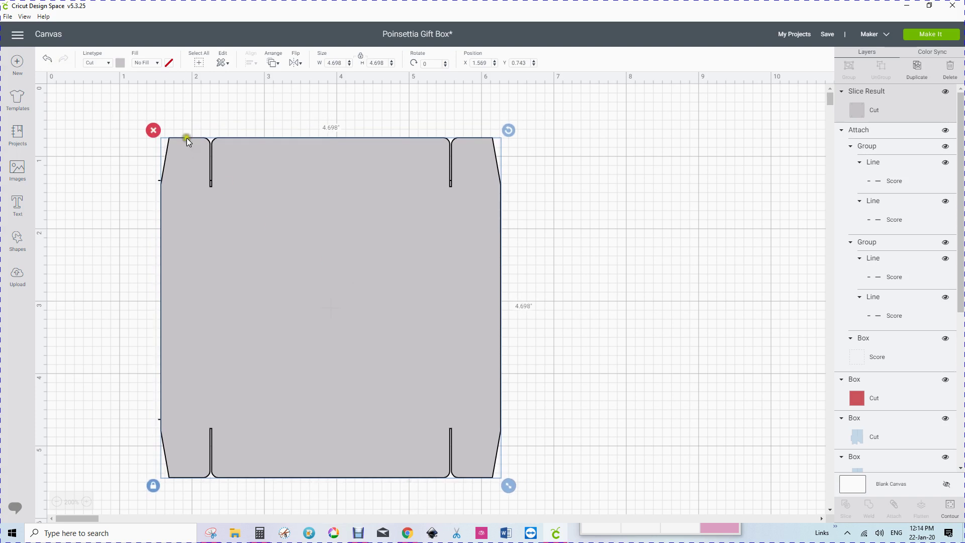
{"action": "left_click", "coordinate": [944, 500]}
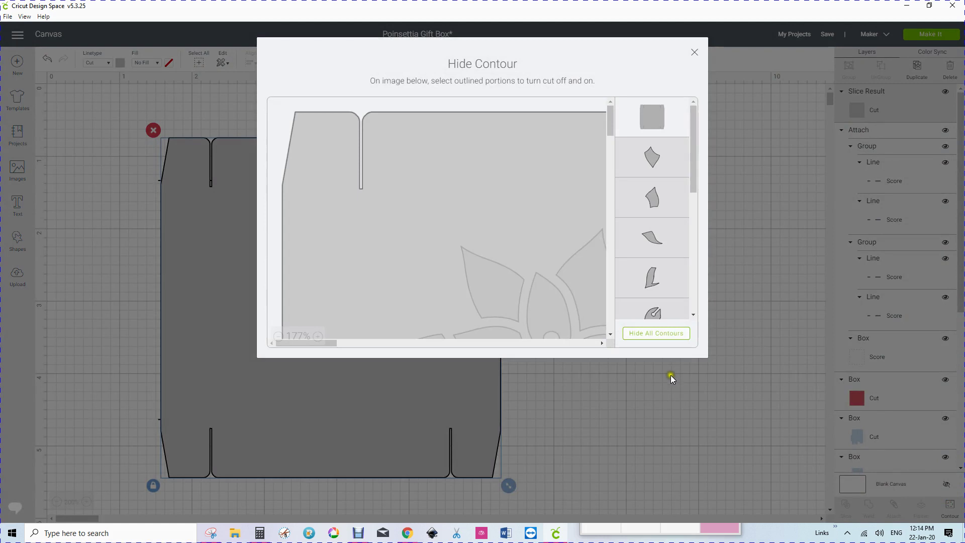
{"action": "left_click", "coordinate": [648, 335]}
{"action": "left_click", "coordinate": [648, 334]}
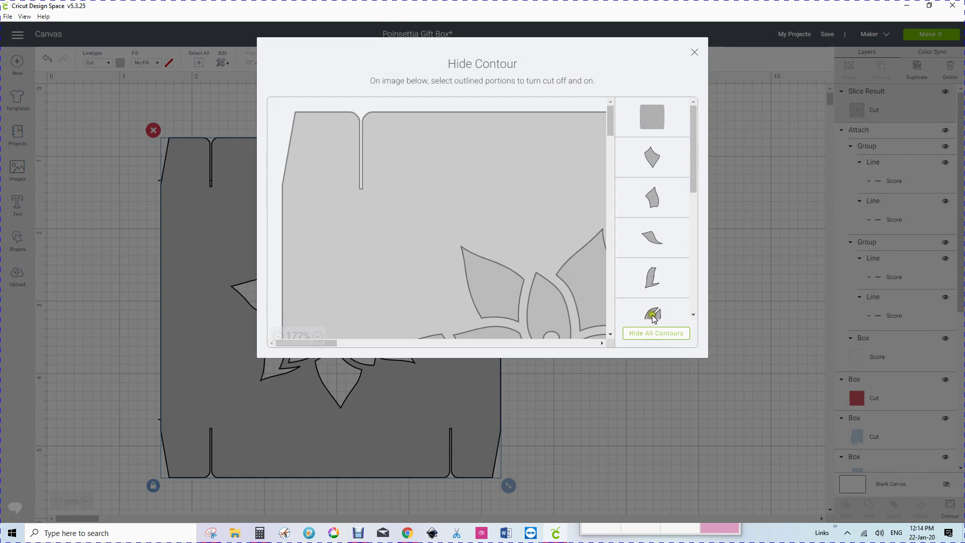
{"action": "left_click", "coordinate": [697, 50]}
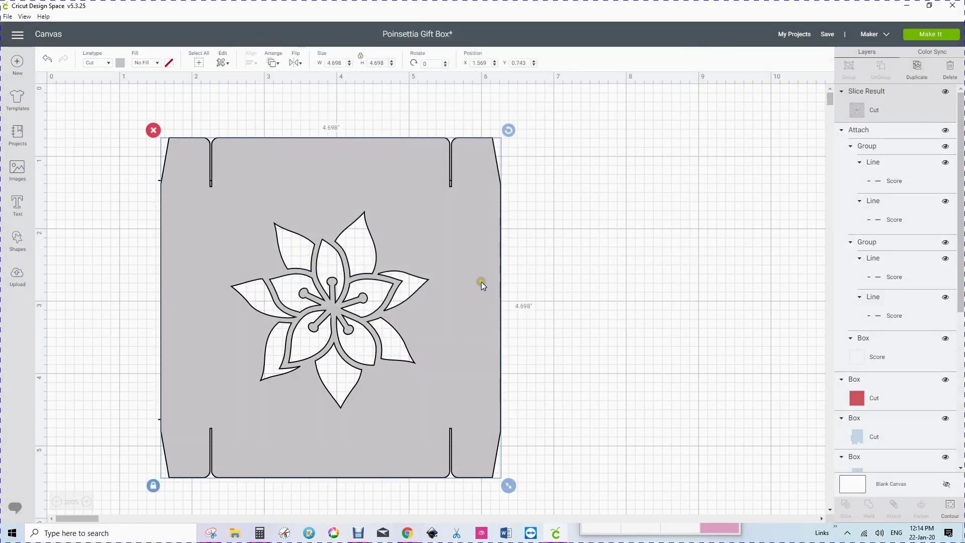
Send the grey poinsettia panel to the back and position it so its slots line up with the score lines.
{"action": "mouse_move", "coordinate": [445, 241]}
{"action": "left_mouse_down"}
{"action": "mouse_move", "coordinate": [478, 240]}
{"action": "mouse_move", "coordinate": [449, 240]}
{"action": "left_mouse_up"}
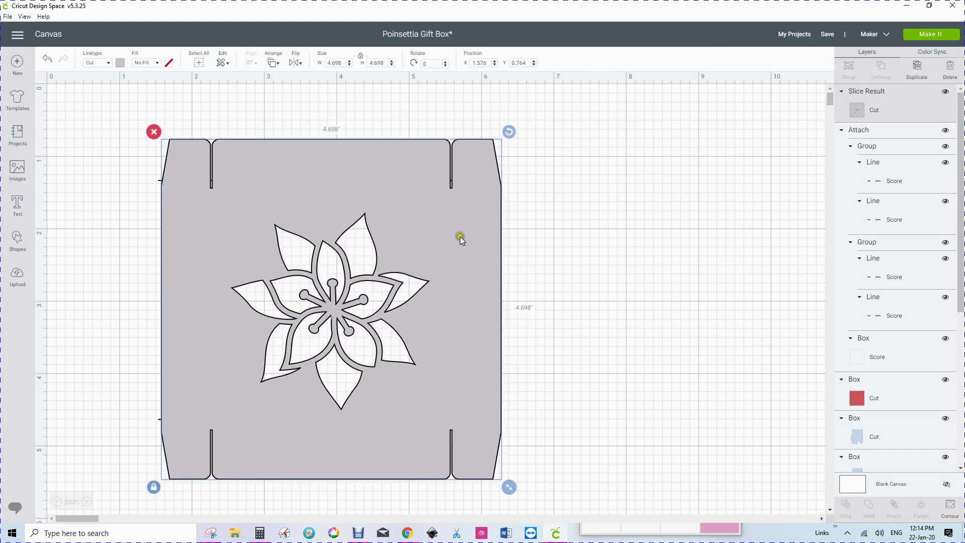
{"action": "right_click", "coordinate": [458, 230]}
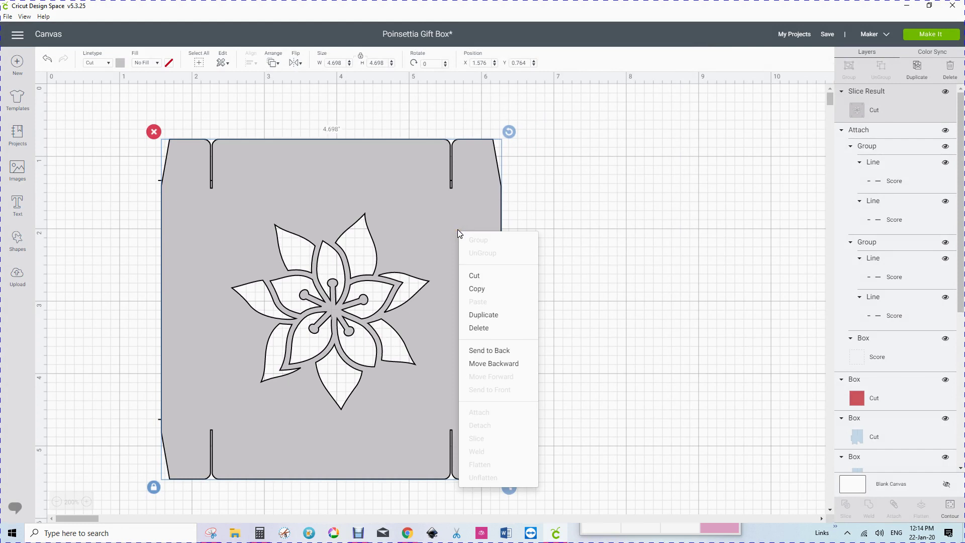
{"action": "left_click", "coordinate": [488, 350]}
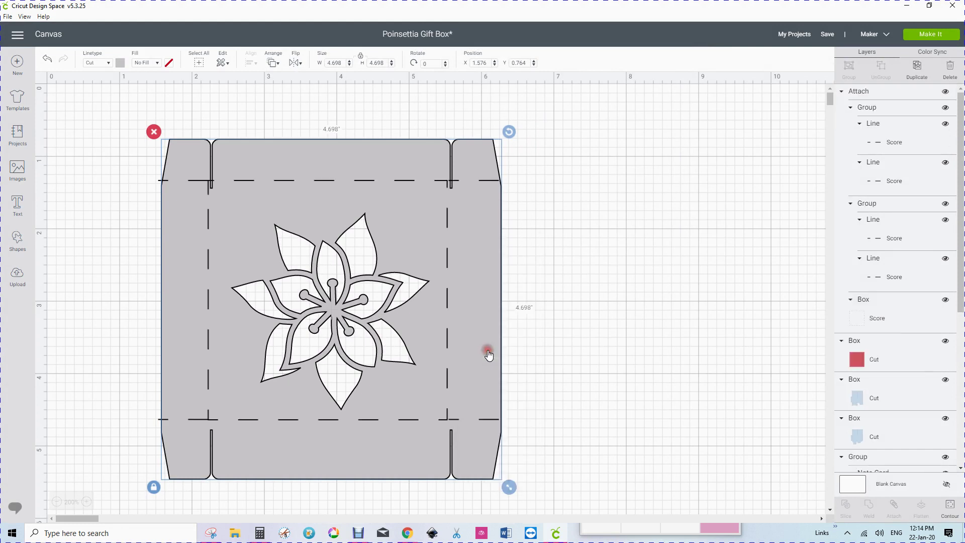
{"action": "left_click_drag", "start_coordinate": [486, 312], "coordinate": [482, 302]}
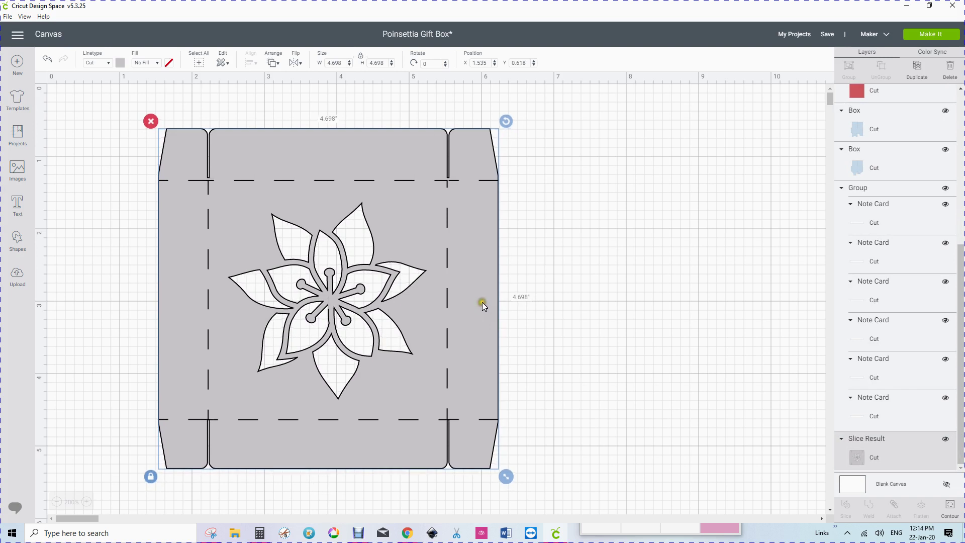
Select the grey panel together with the attached score lines and align them left.
{"action": "left_click", "coordinate": [517, 309]}
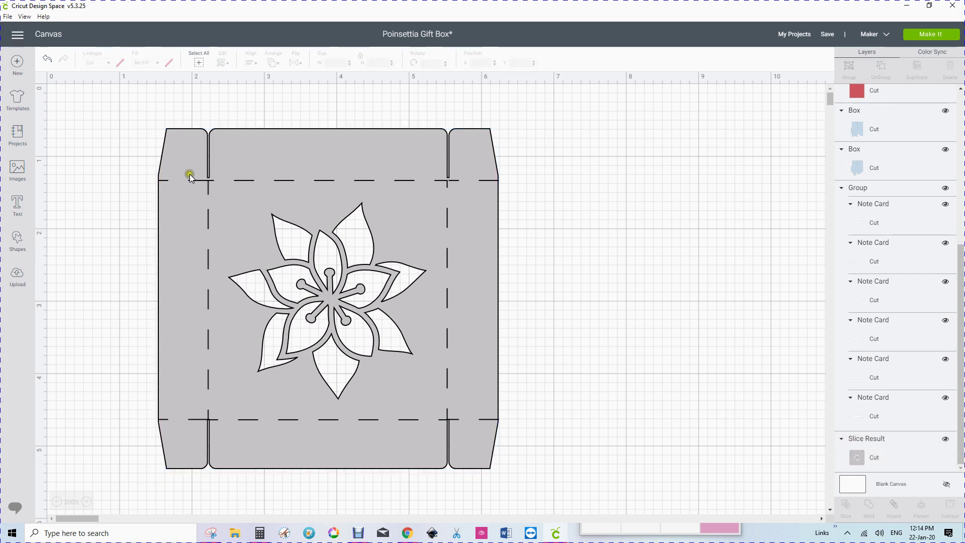
{"action": "left_click", "coordinate": [207, 188]}
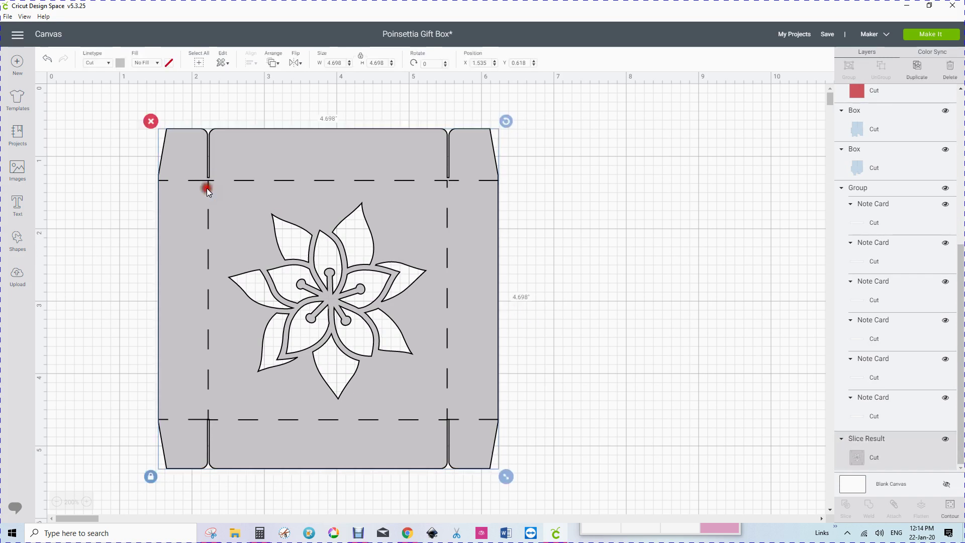
{"action": "left_click_drag", "start_coordinate": [130, 120], "coordinate": [233, 197]}
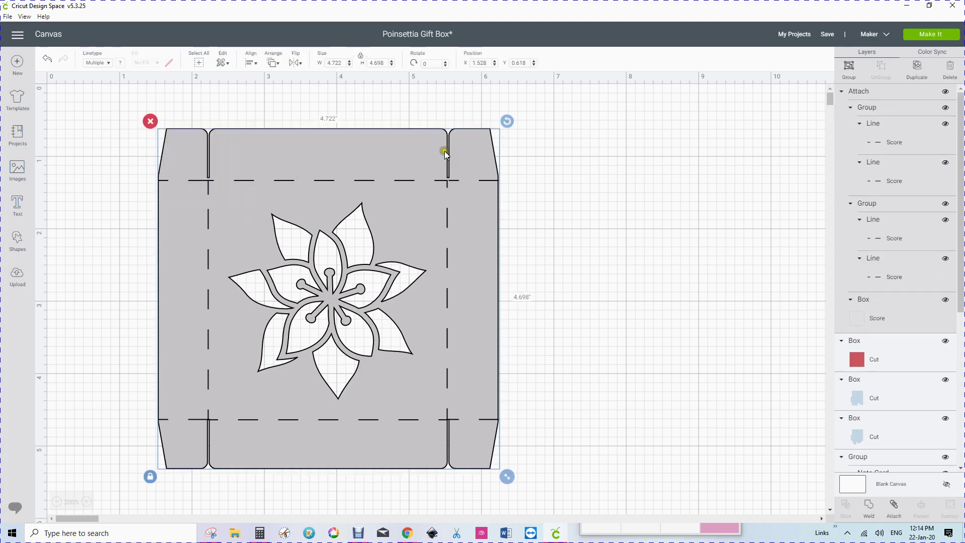
{"action": "left_click", "coordinate": [250, 62]}
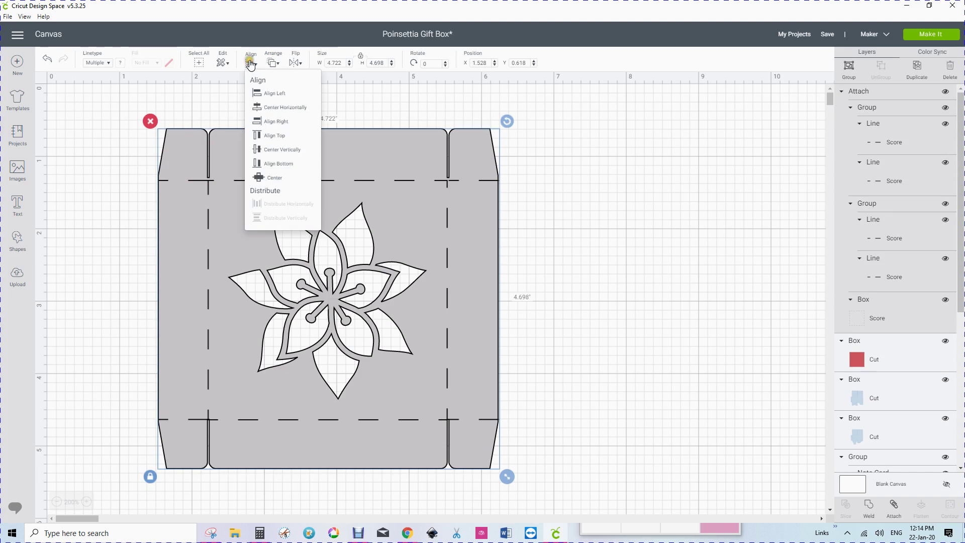
{"action": "left_click", "coordinate": [264, 94]}
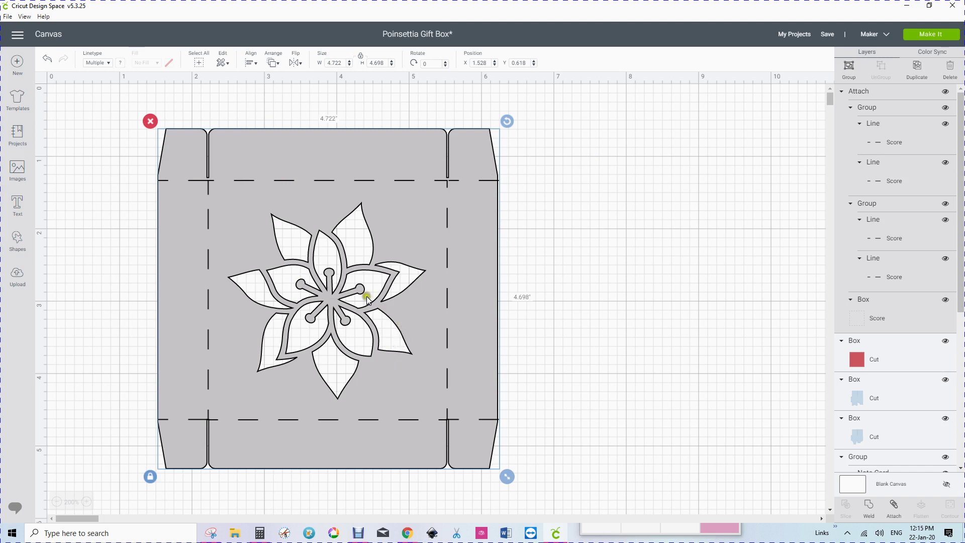
{"action": "left_click", "coordinate": [550, 188]}
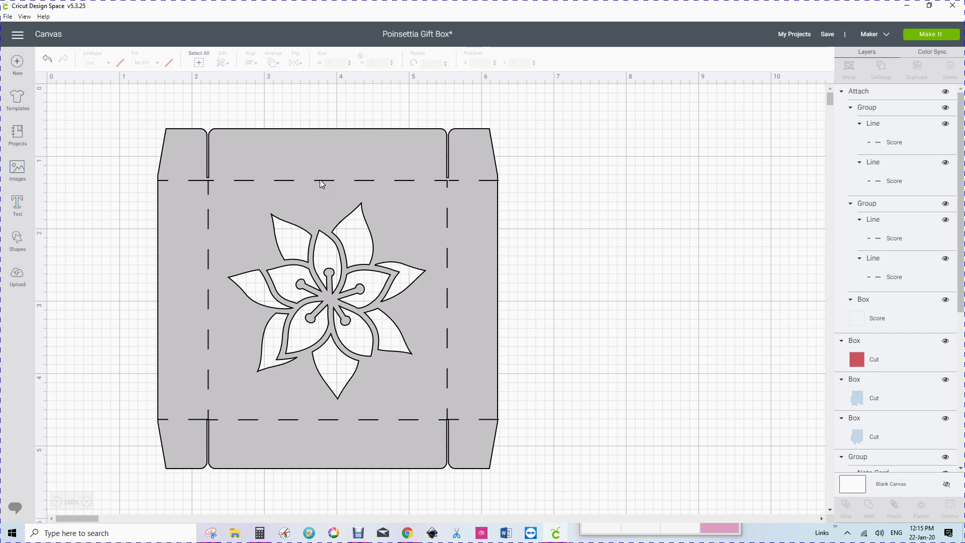
Set the X position of the grey panel and its score lines to 11, then delete both.
{"action": "left_click", "coordinate": [579, 185]}
{"action": "left_click_drag", "start_coordinate": [127, 96], "coordinate": [491, 365]}
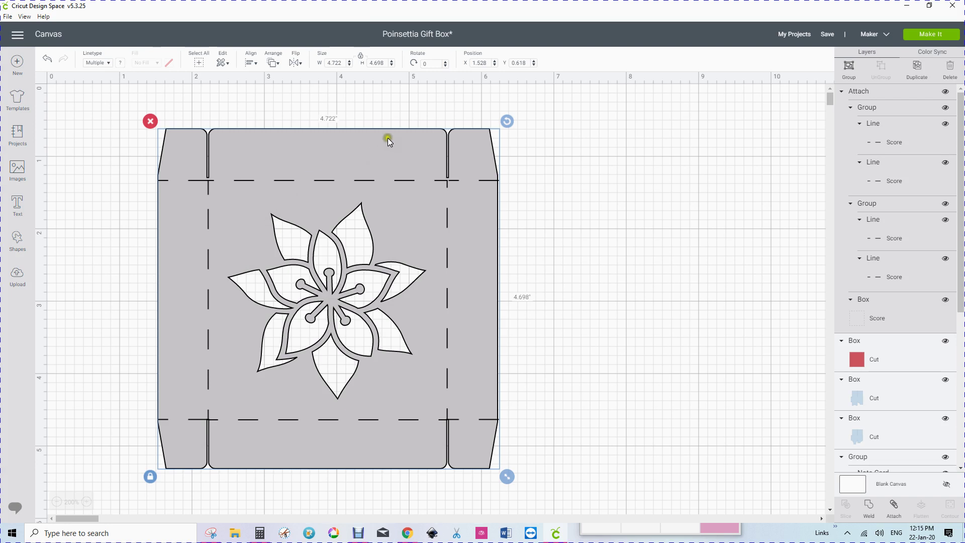
{"action": "double_click", "coordinate": [485, 63]}
{"action": "type", "text": "11"}
{"action": "key", "text": "Return"}
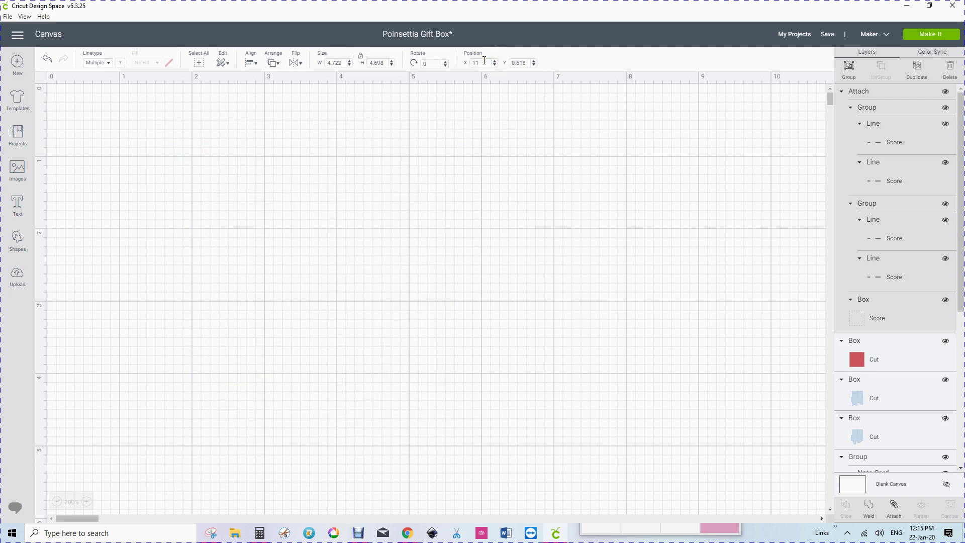
{"action": "key", "text": "Delete"}
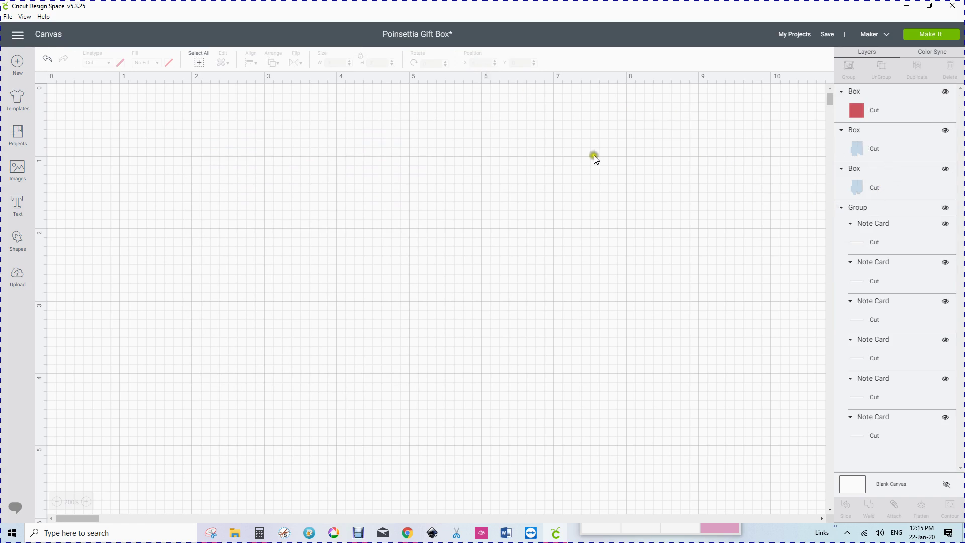
Examine the remaining blue box templates, the red square and the note card strips across the canvas.
{"action": "scroll", "coordinate": [191, 224], "scroll_direction": "down", "scroll_amount": 3}
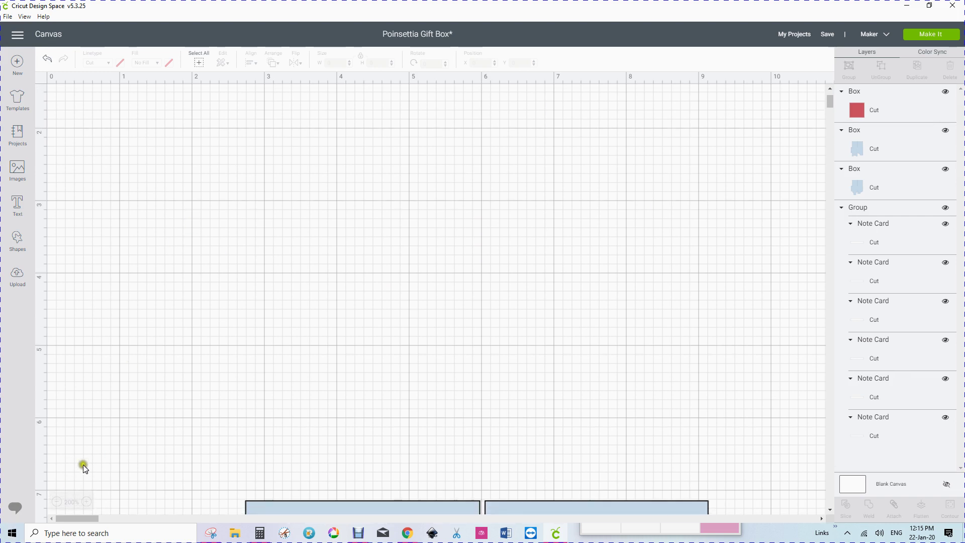
{"action": "scroll", "coordinate": [98, 412], "scroll_direction": "down", "scroll_amount": 10}
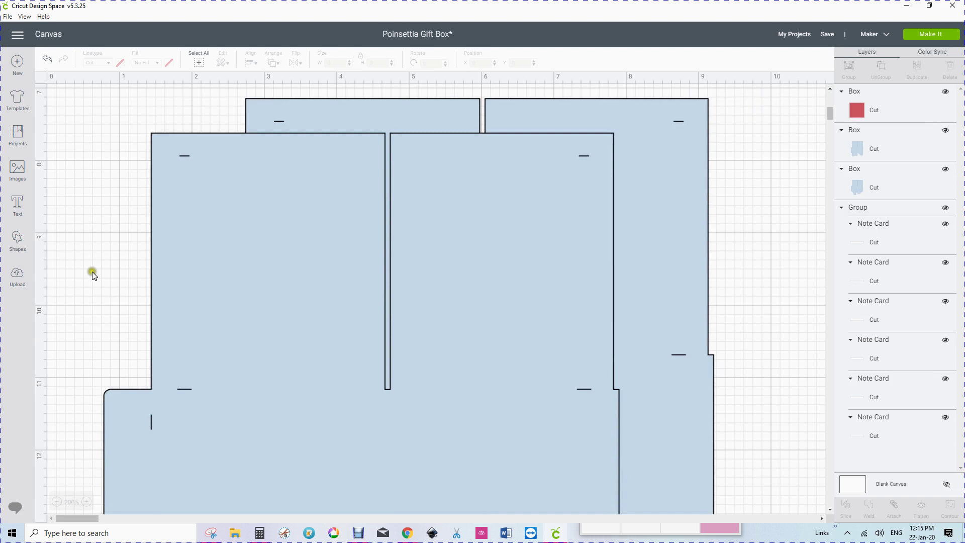
{"action": "scroll", "coordinate": [83, 286], "scroll_direction": "down", "scroll_amount": 12}
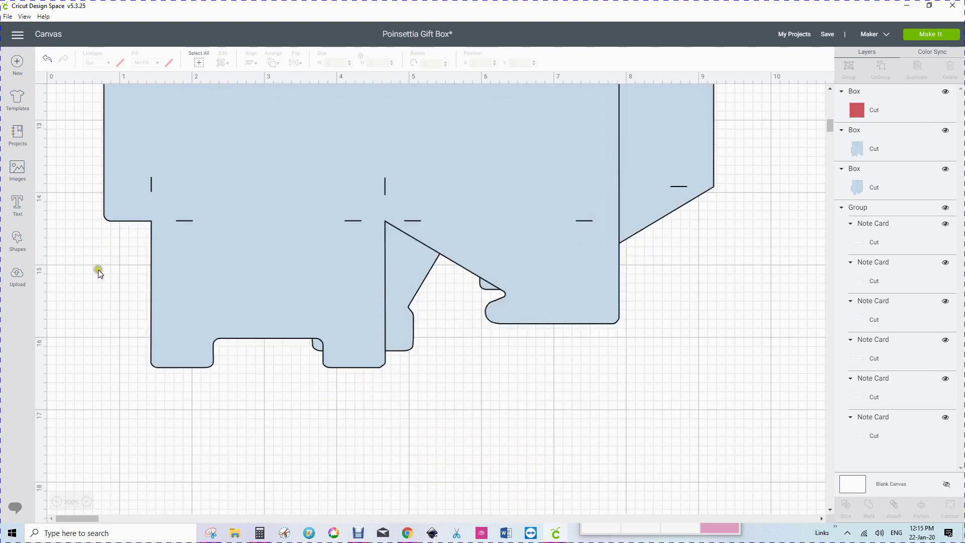
{"action": "scroll", "coordinate": [98, 270], "scroll_direction": "up", "scroll_amount": 14}
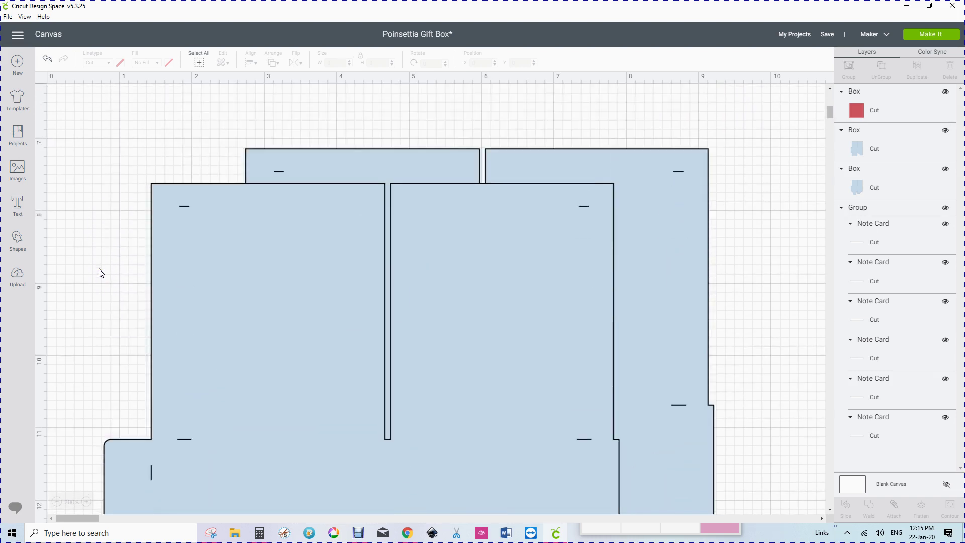
{"action": "scroll", "coordinate": [99, 270], "scroll_direction": "up", "scroll_amount": 4}
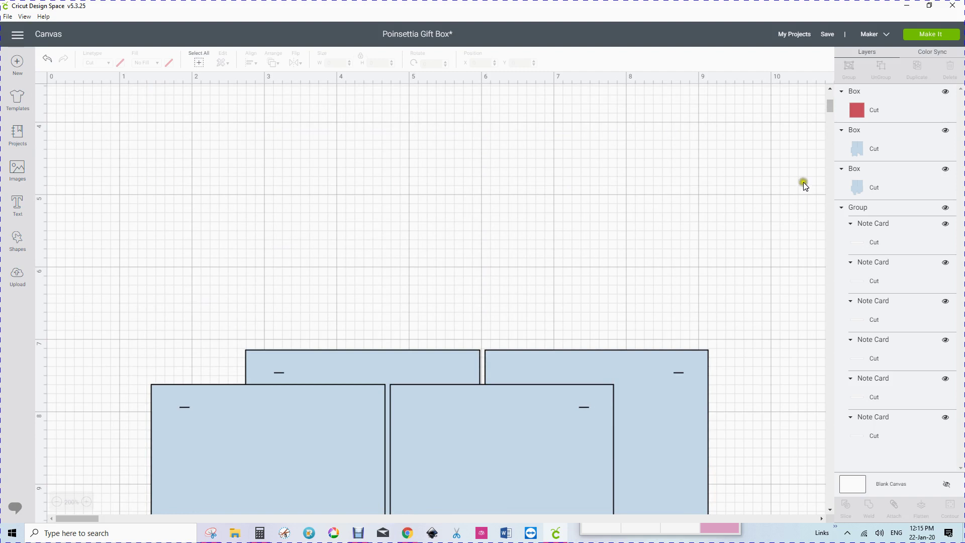
{"action": "left_click", "coordinate": [892, 101]}
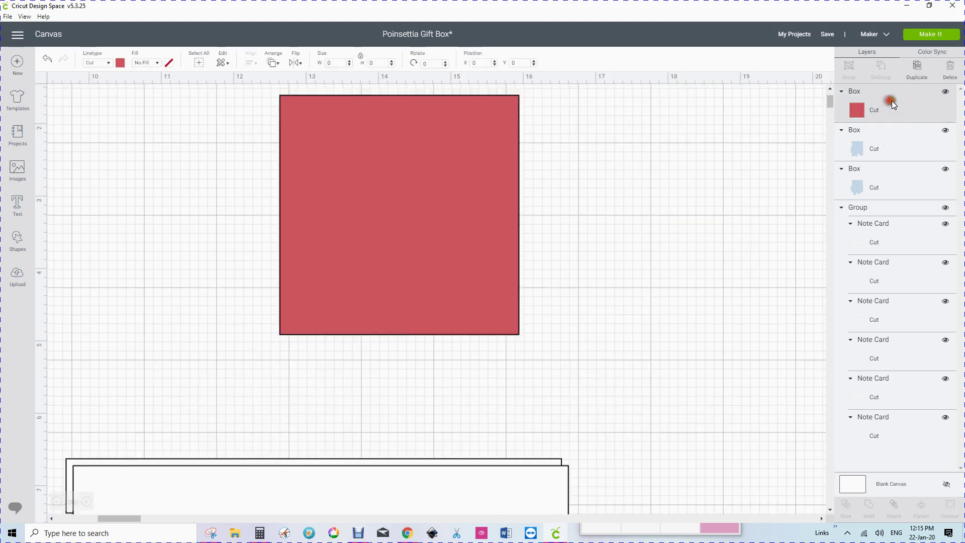
{"action": "left_click_drag", "start_coordinate": [204, 255], "coordinate": [126, 239]}
{"action": "left_click", "coordinate": [57, 501]}
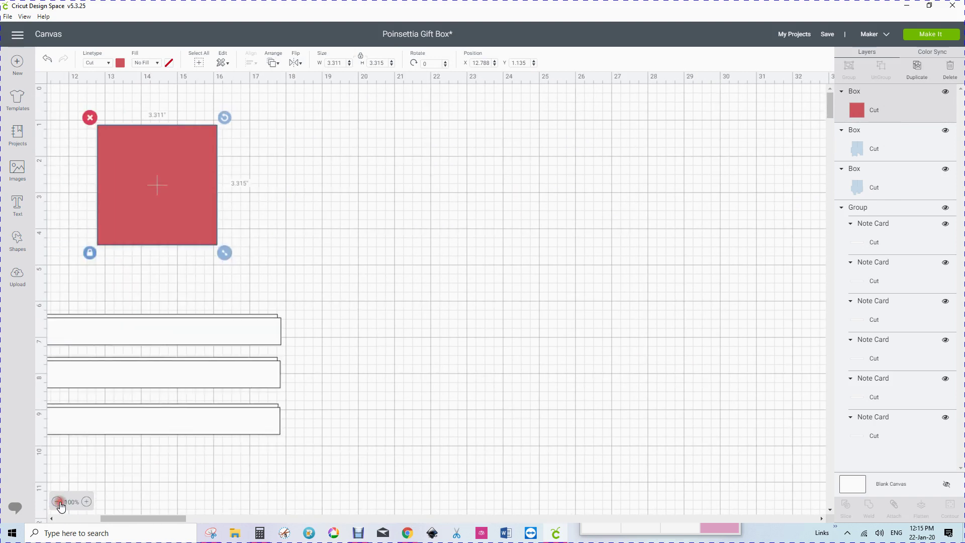
{"action": "left_click", "coordinate": [57, 501]}
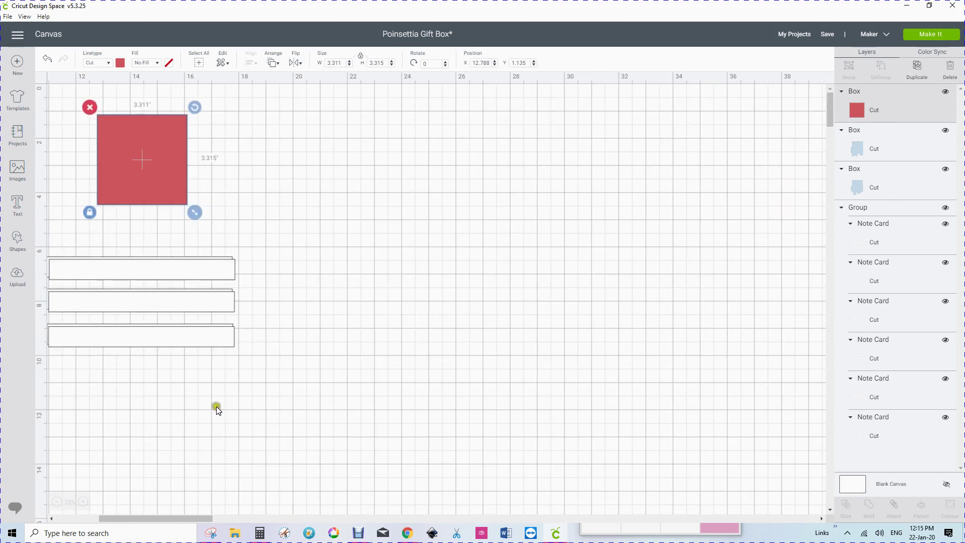
{"action": "left_click_drag", "start_coordinate": [167, 518], "coordinate": [122, 517]}
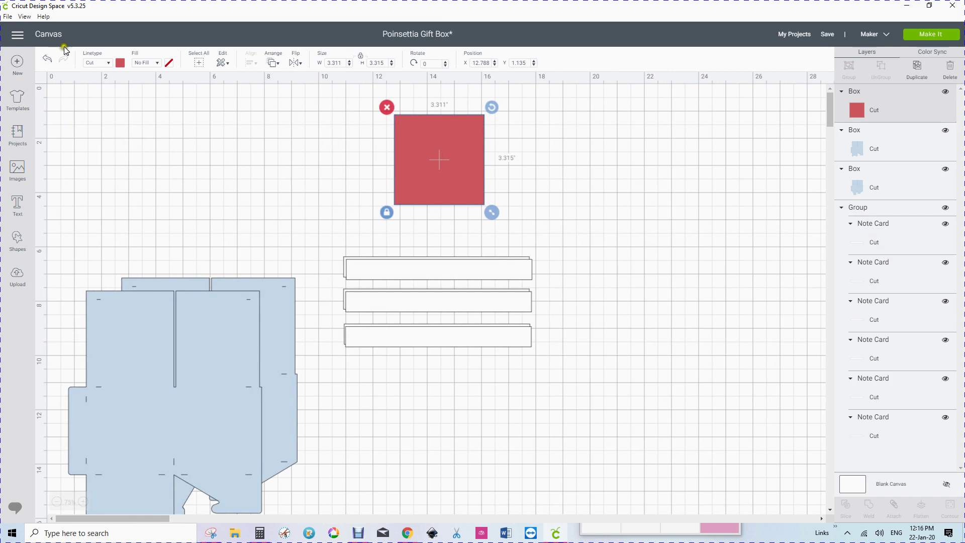
Undo the red square's move and the deletion of the grey panel and score lines, and separate those two pieces.
{"action": "left_click", "coordinate": [48, 59]}
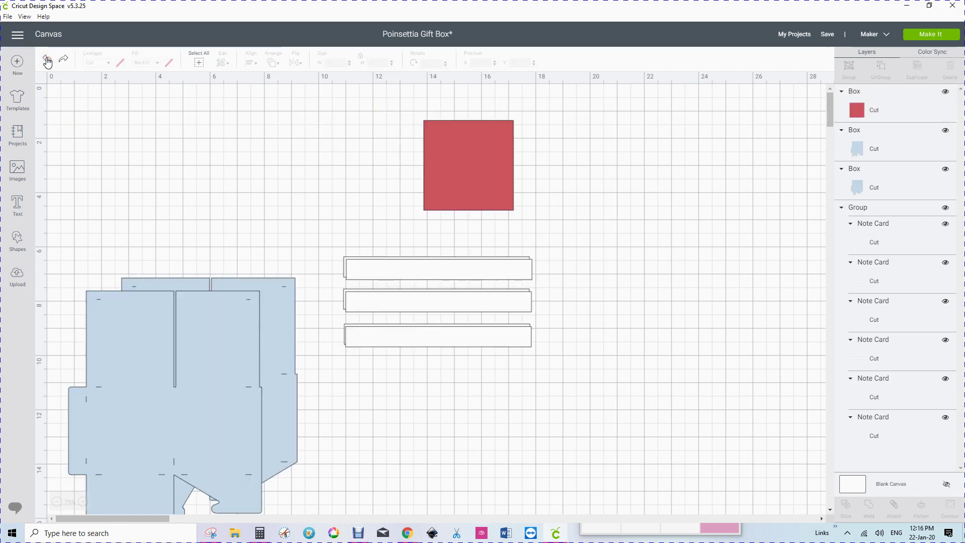
{"action": "left_click", "coordinate": [47, 59]}
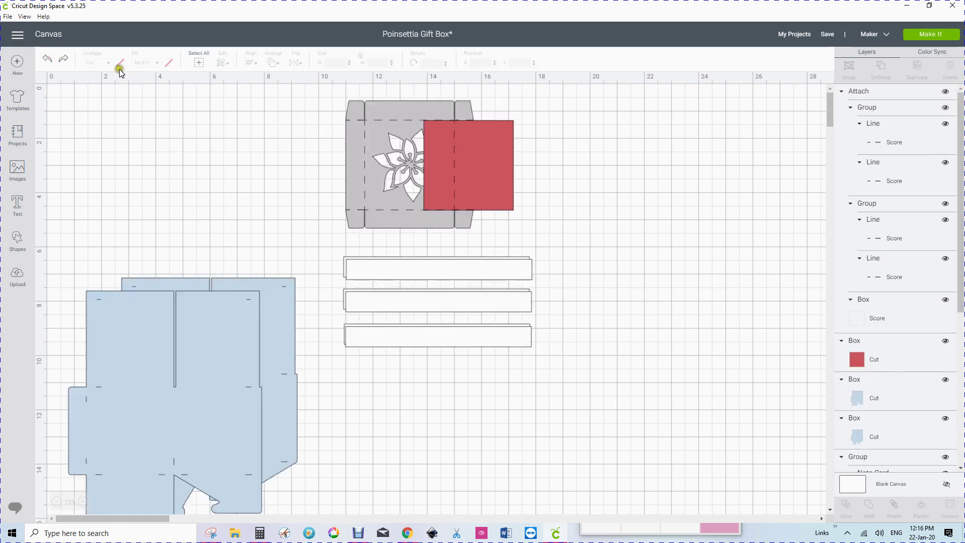
{"action": "left_click_drag", "start_coordinate": [370, 154], "coordinate": [146, 147]}
{"action": "left_click_drag", "start_coordinate": [368, 161], "coordinate": [317, 166]}
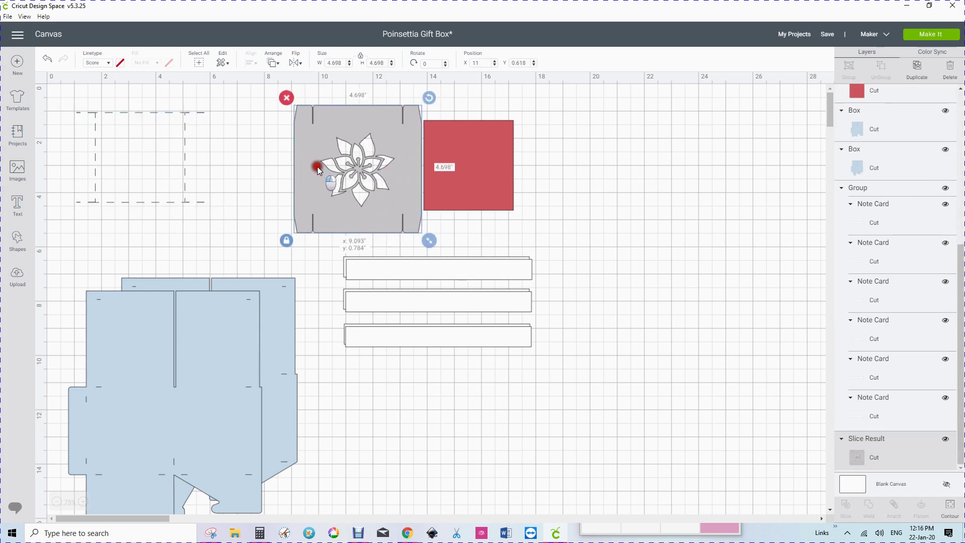
Position the attached score lines at X 1 and Y 1.695.
{"action": "left_click", "coordinate": [185, 148]}
{"action": "left_click", "coordinate": [183, 162]}
{"action": "left_click_drag", "start_coordinate": [142, 159], "coordinate": [141, 176]}
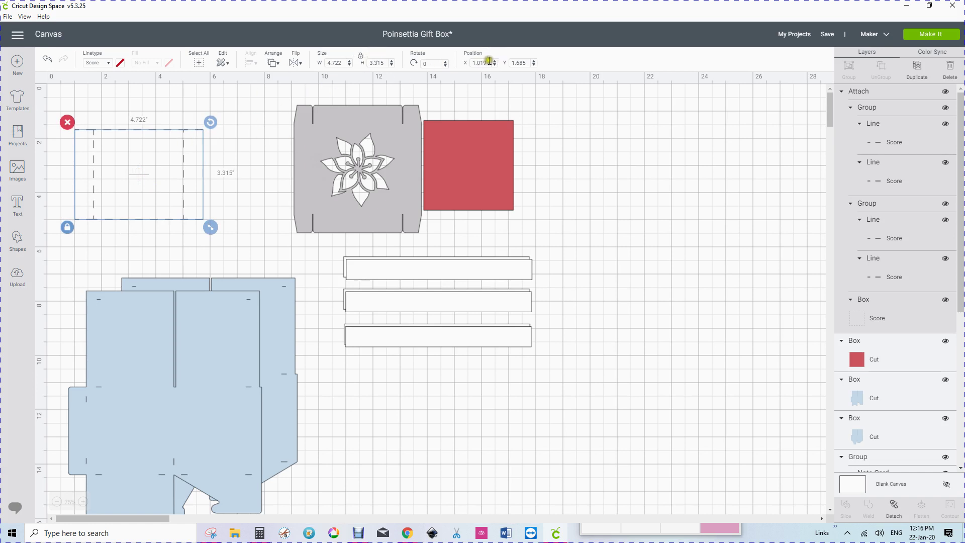
{"action": "left_click_drag", "start_coordinate": [490, 63], "coordinate": [463, 67]}
{"action": "type", "text": "1"}
{"action": "left_click", "coordinate": [523, 62]}
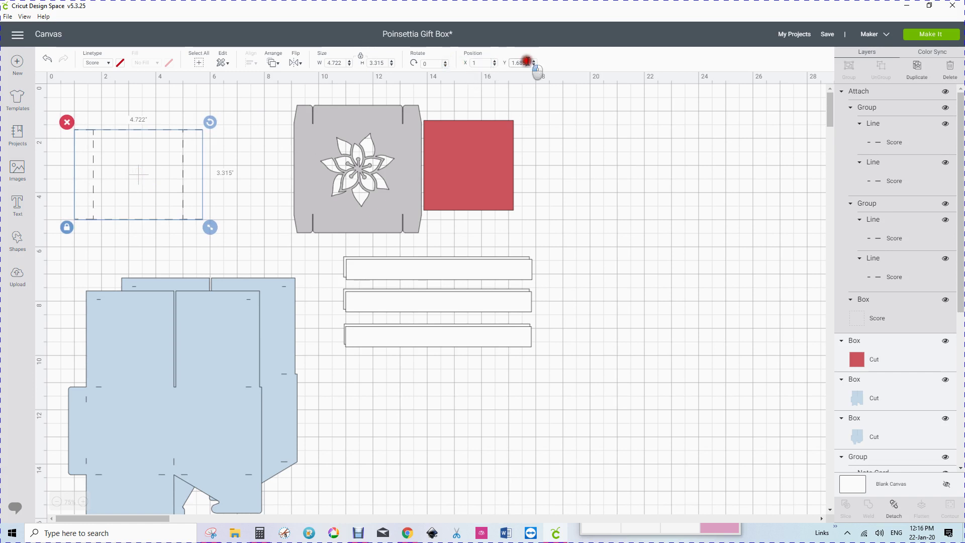
{"action": "key", "text": "BackSpace"}
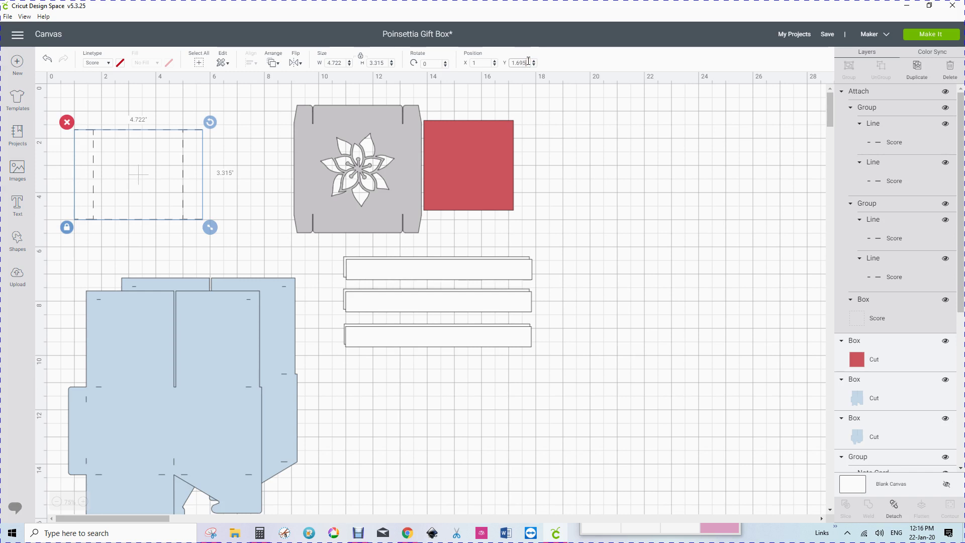
{"action": "key", "text": "Return"}
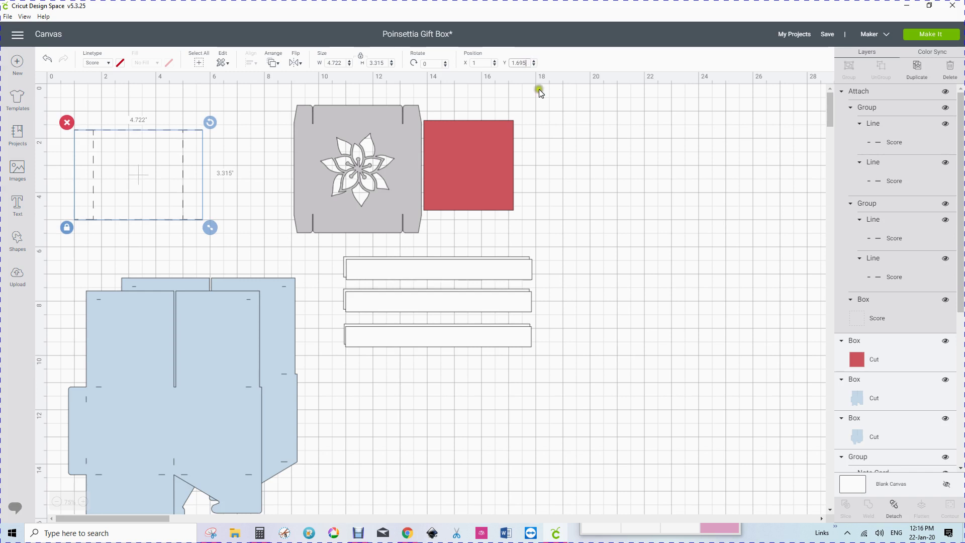
Position the grey poinsettia panel at X 1 and Y 1 so it sits under its score lines.
{"action": "left_click", "coordinate": [324, 124]}
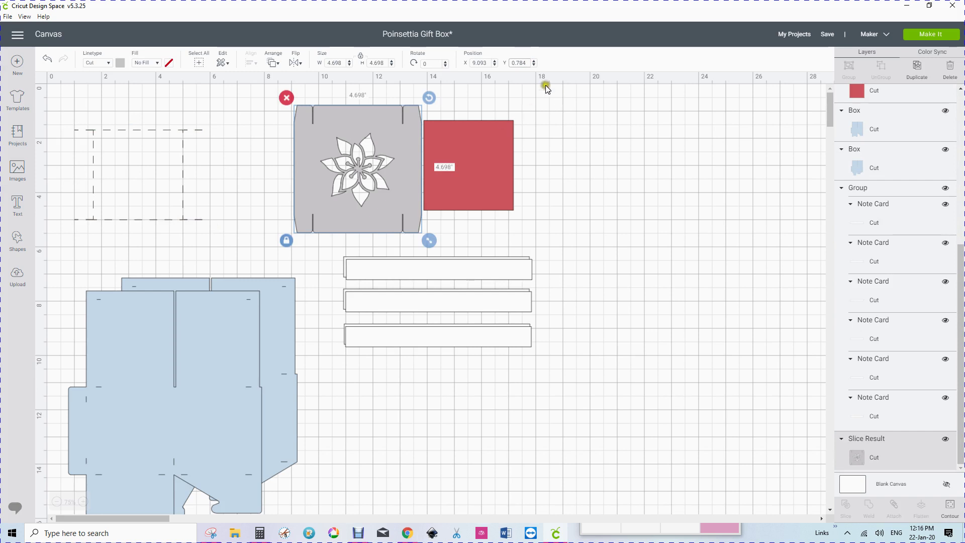
{"action": "left_click_drag", "start_coordinate": [531, 62], "coordinate": [501, 66]}
{"action": "type", "text": "1"}
{"action": "key", "text": "Return"}
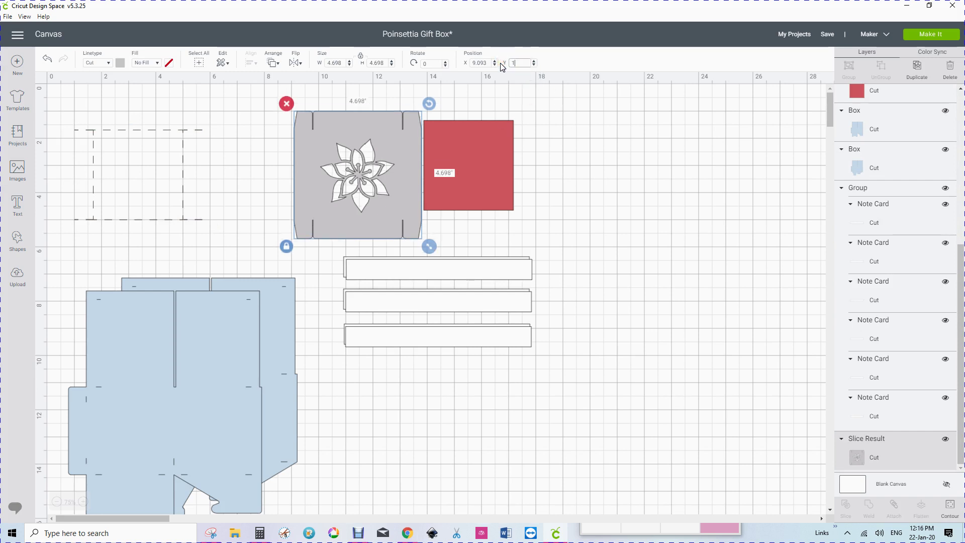
{"action": "left_click_drag", "start_coordinate": [485, 62], "coordinate": [473, 62]}
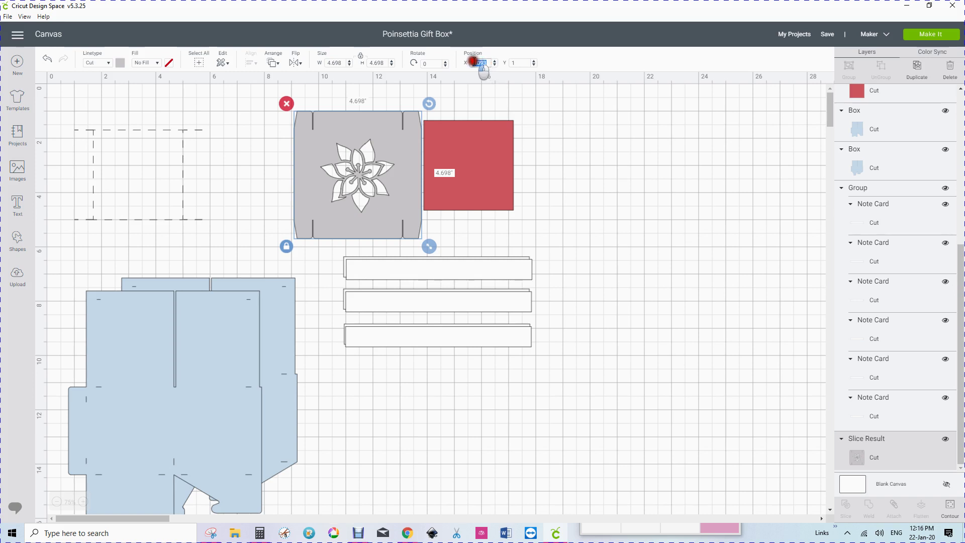
{"action": "type", "text": "1"}
{"action": "key", "text": "Return"}
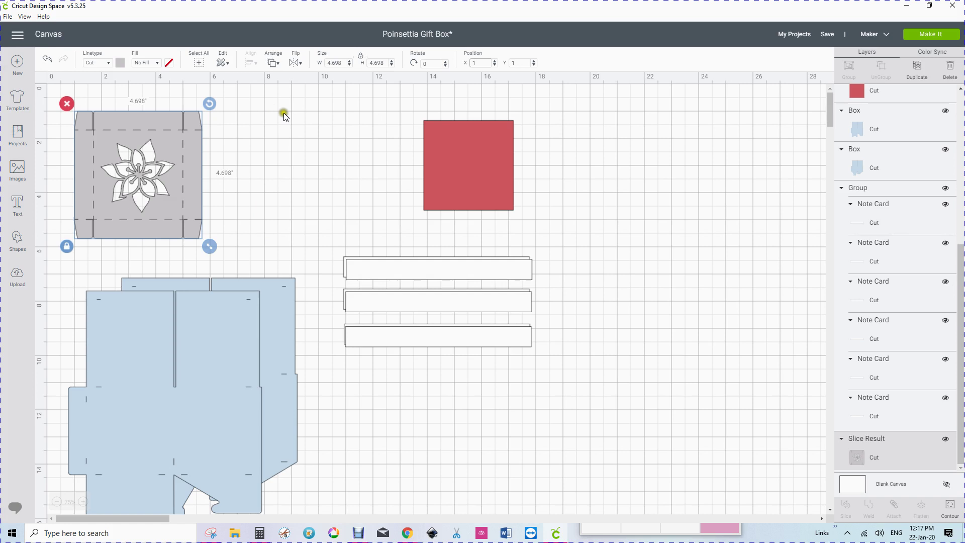
Attach the score lines to the grey panel and place the red square behind its poinsettia cut-outs.
{"action": "left_click_drag", "start_coordinate": [55, 91], "coordinate": [225, 256]}
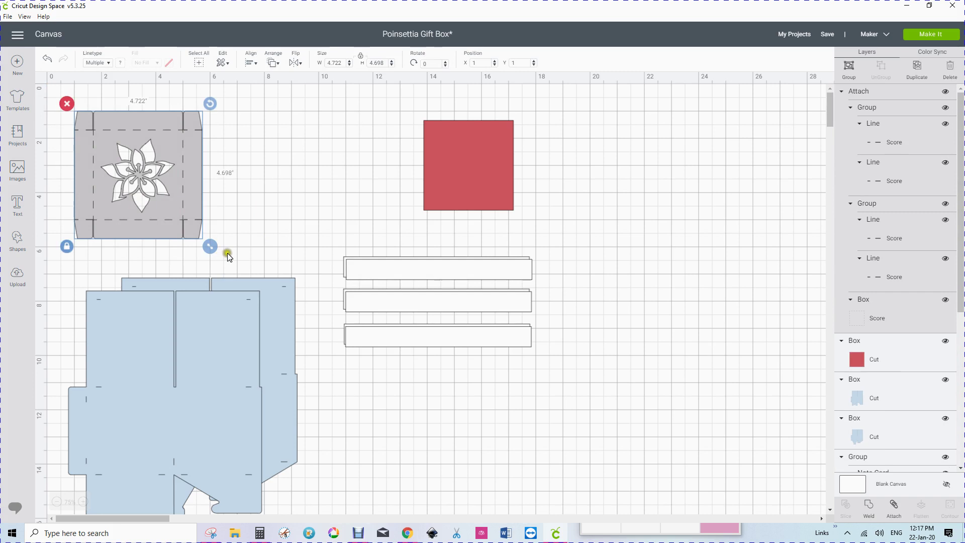
{"action": "left_click", "coordinate": [894, 506]}
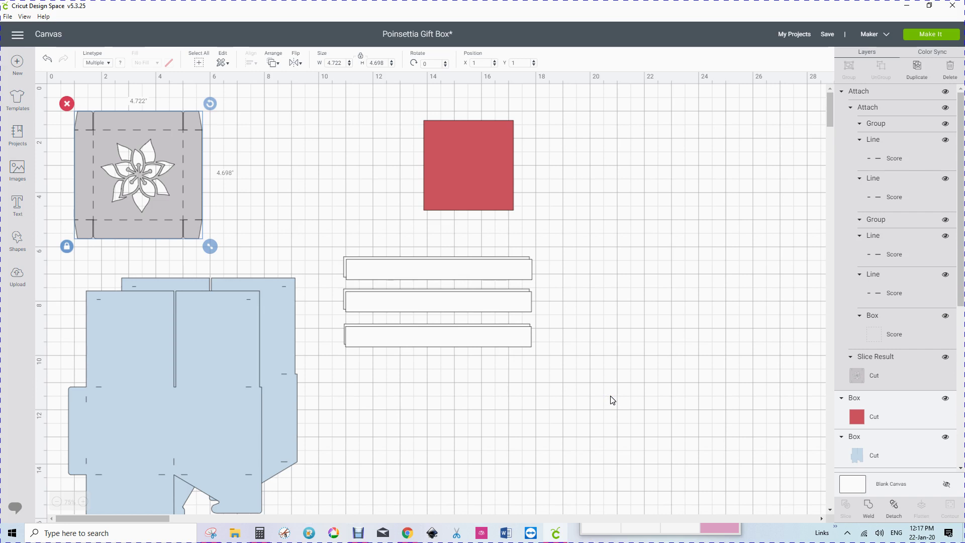
{"action": "left_click", "coordinate": [469, 161]}
{"action": "left_click_drag", "start_coordinate": [461, 159], "coordinate": [163, 206]}
{"action": "left_click", "coordinate": [158, 208]}
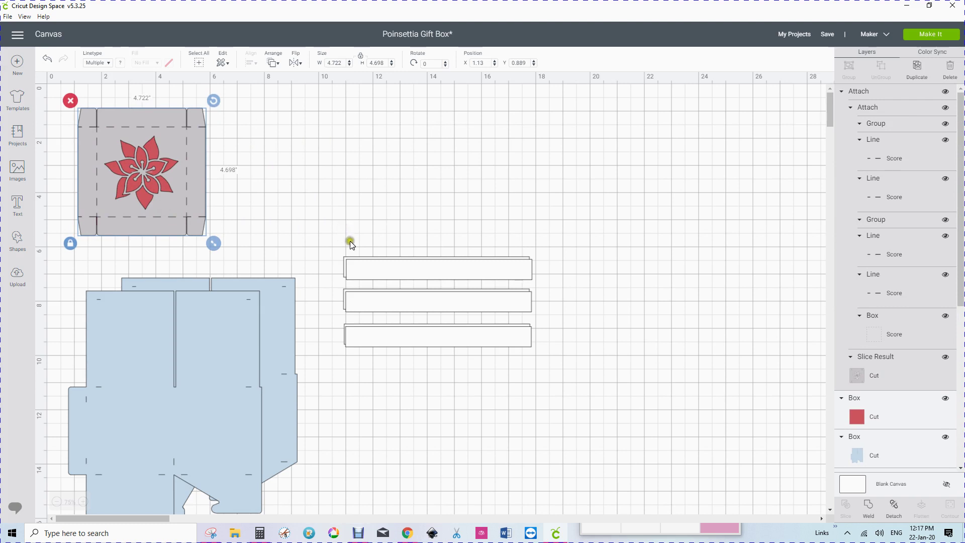
Shift the note card strips upward and separate the overlapping blue box templates by placing them side by side.
{"action": "left_click", "coordinate": [411, 270]}
{"action": "left_click_drag", "start_coordinate": [412, 269], "coordinate": [370, 168]}
{"action": "left_click_drag", "start_coordinate": [226, 358], "coordinate": [506, 329]}
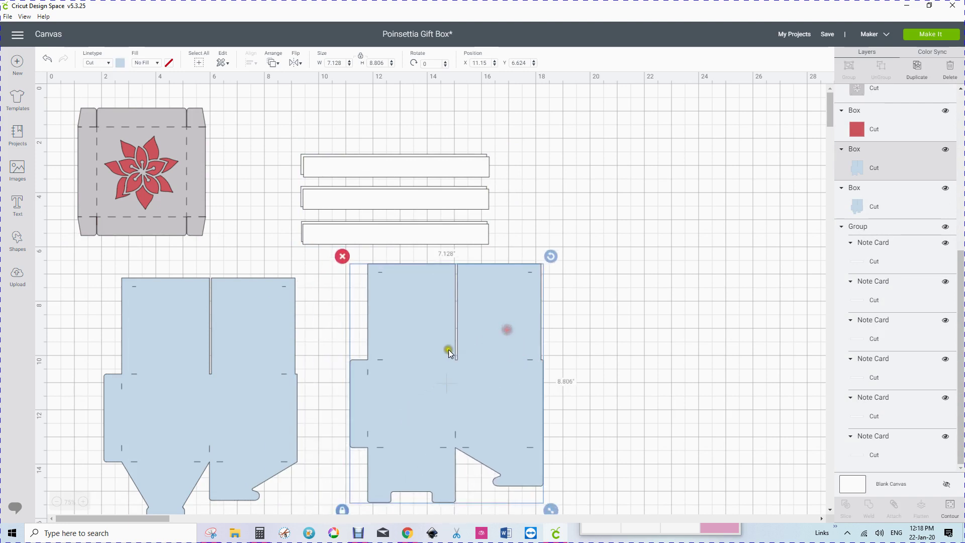
{"action": "left_click_drag", "start_coordinate": [391, 279], "coordinate": [392, 279]}
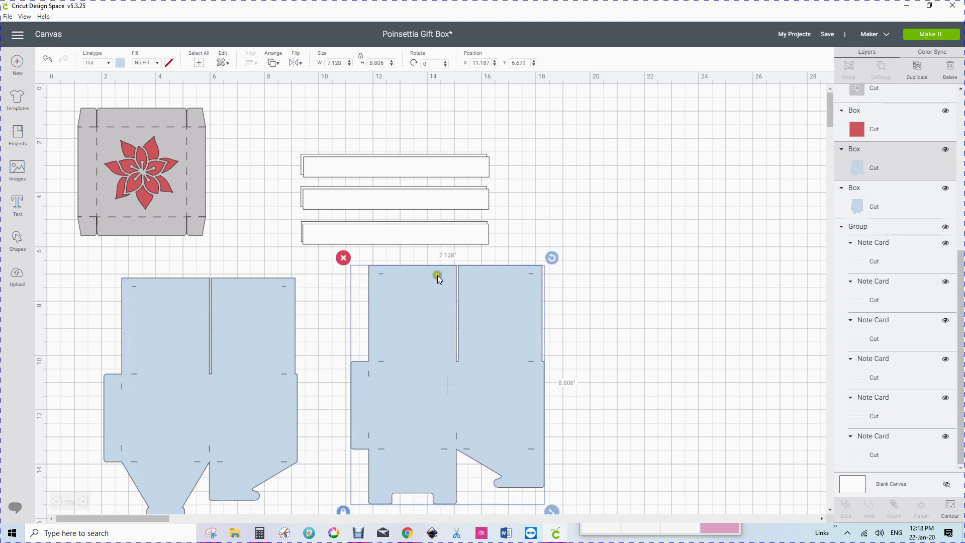
{"action": "left_click_drag", "start_coordinate": [504, 295], "coordinate": [505, 297]}
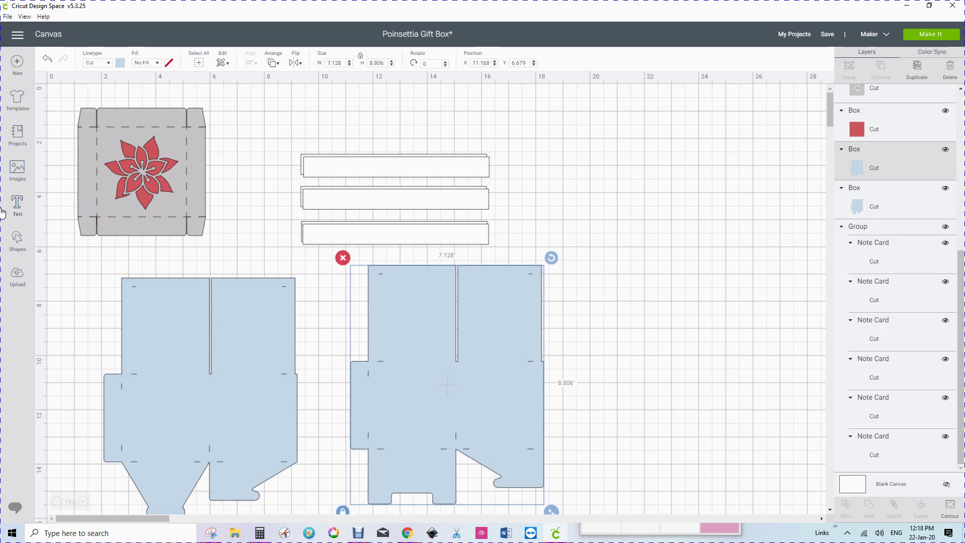
Move the poinsettia panel with its red square and the note card strips to the far side of the box templates.
{"action": "left_click_drag", "start_coordinate": [167, 199], "coordinate": [628, 194]}
{"action": "left_click_drag", "start_coordinate": [118, 210], "coordinate": [607, 198]}
{"action": "left_click_drag", "start_coordinate": [354, 195], "coordinate": [576, 318]}
Move both blue box templates up the canvas and arrange them side by side with a clear gap between them.
{"action": "left_click_drag", "start_coordinate": [160, 342], "coordinate": [182, 221]}
{"action": "left_click_drag", "start_coordinate": [393, 378], "coordinate": [369, 286]}
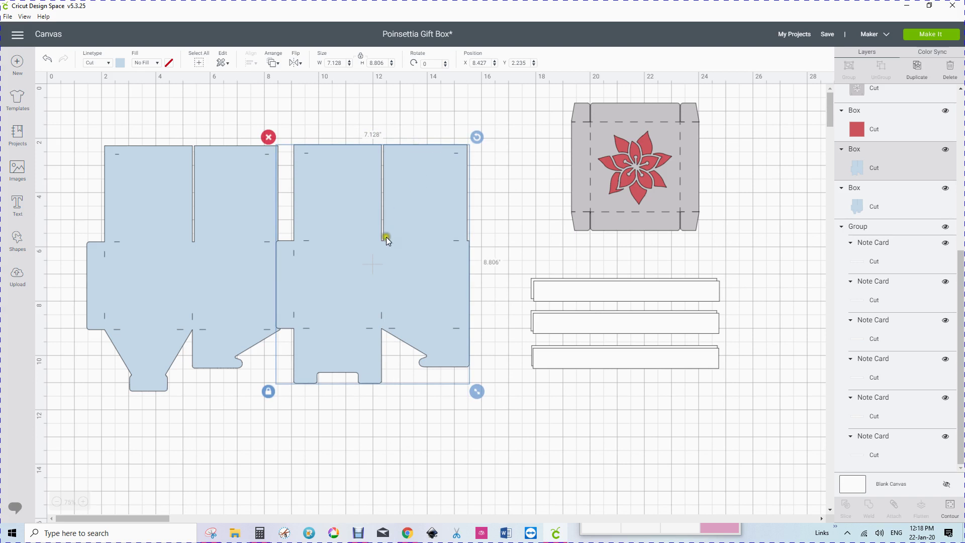
{"action": "left_click_drag", "start_coordinate": [365, 297], "coordinate": [351, 297]}
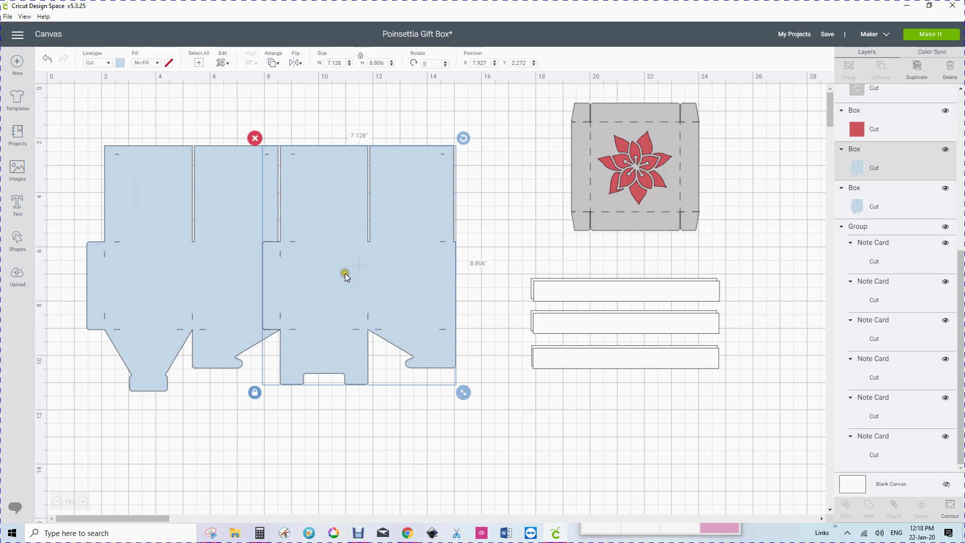
{"action": "left_click", "coordinate": [314, 275]}
{"action": "left_click_drag", "start_coordinate": [330, 266], "coordinate": [378, 270]}
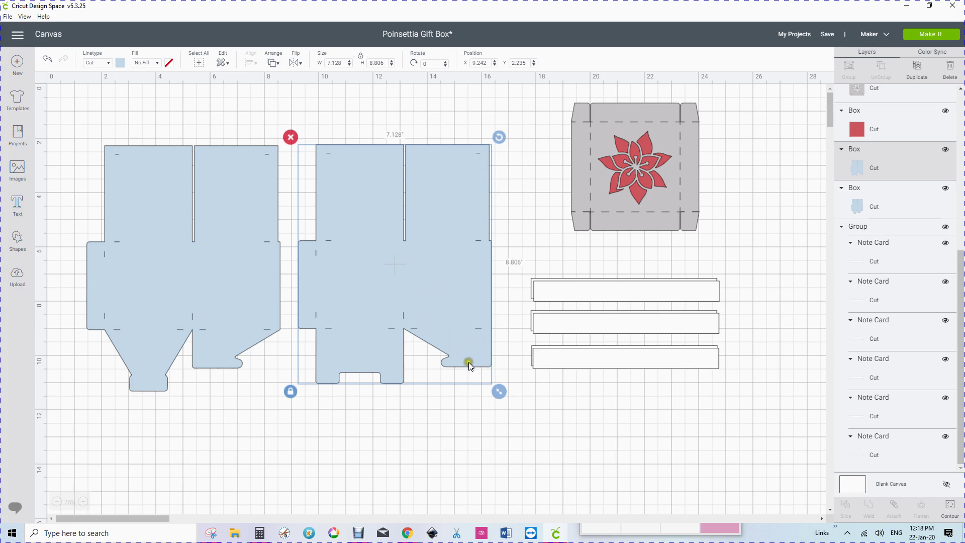
{"action": "left_click_drag", "start_coordinate": [159, 283], "coordinate": [155, 263]}
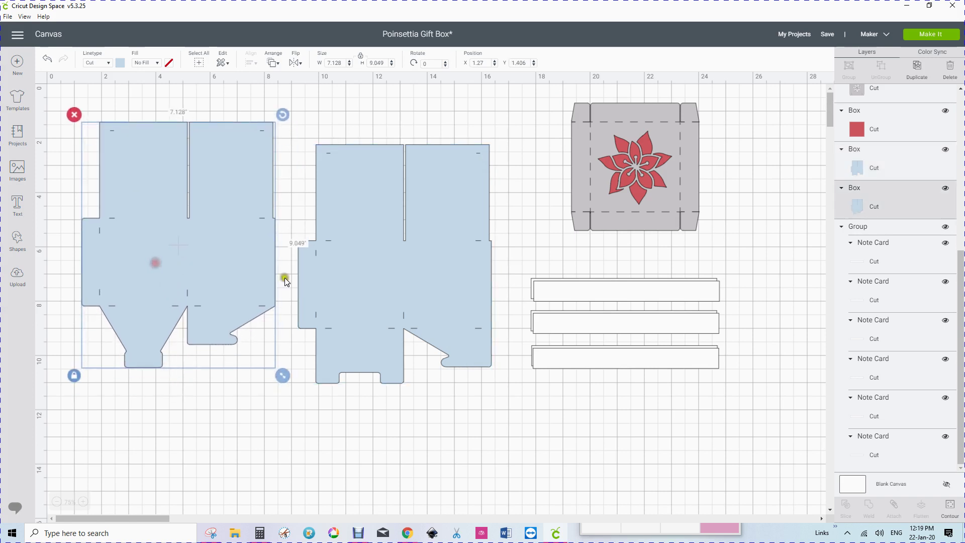
{"action": "left_click_drag", "start_coordinate": [341, 275], "coordinate": [350, 266]}
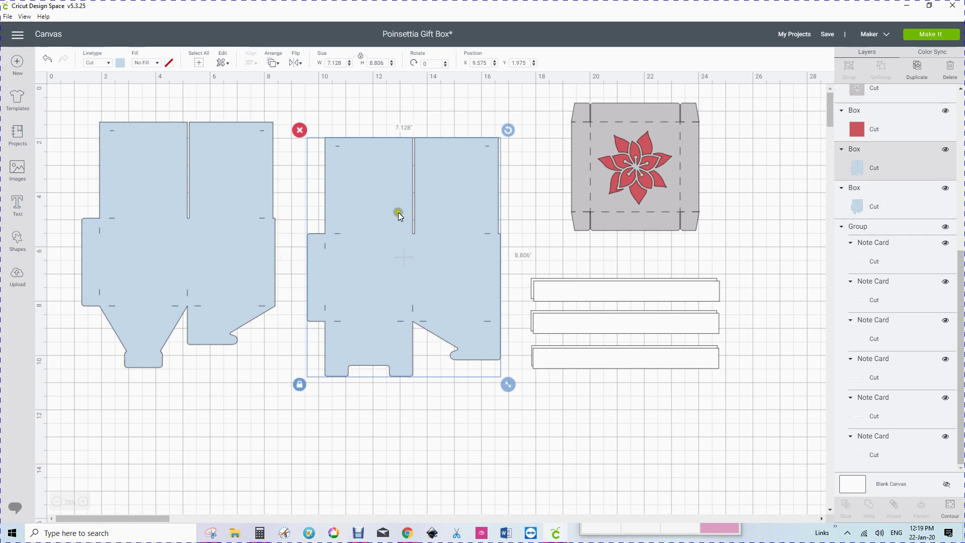
{"action": "left_click_drag", "start_coordinate": [173, 279], "coordinate": [177, 283]}
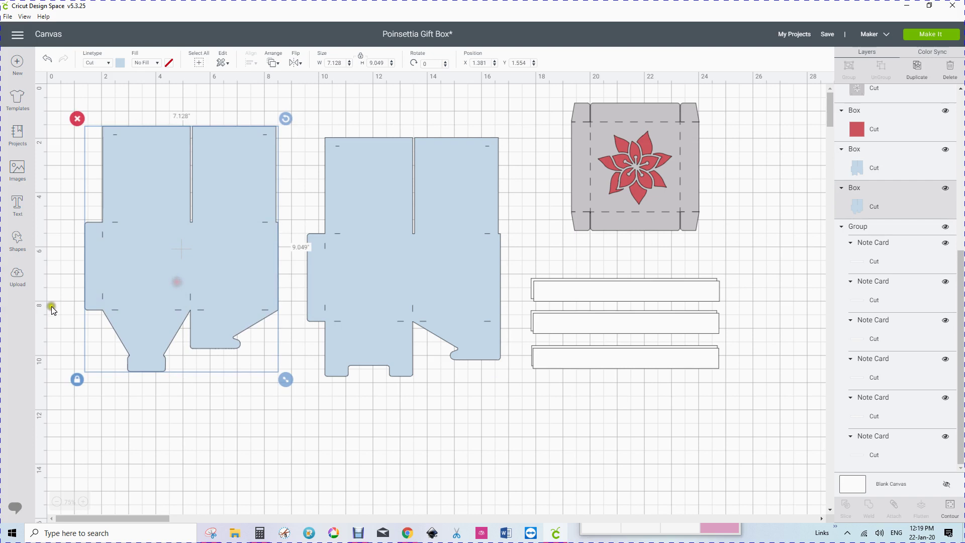
Add a score line and place it along the side tab fold of the pointed-flap blue template.
{"action": "left_click", "coordinate": [19, 238]}
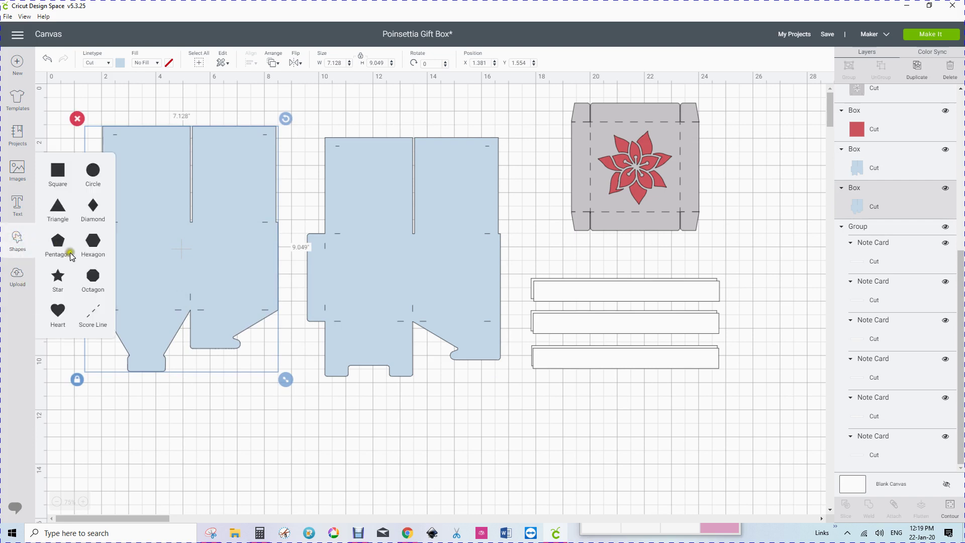
{"action": "left_click", "coordinate": [93, 311]}
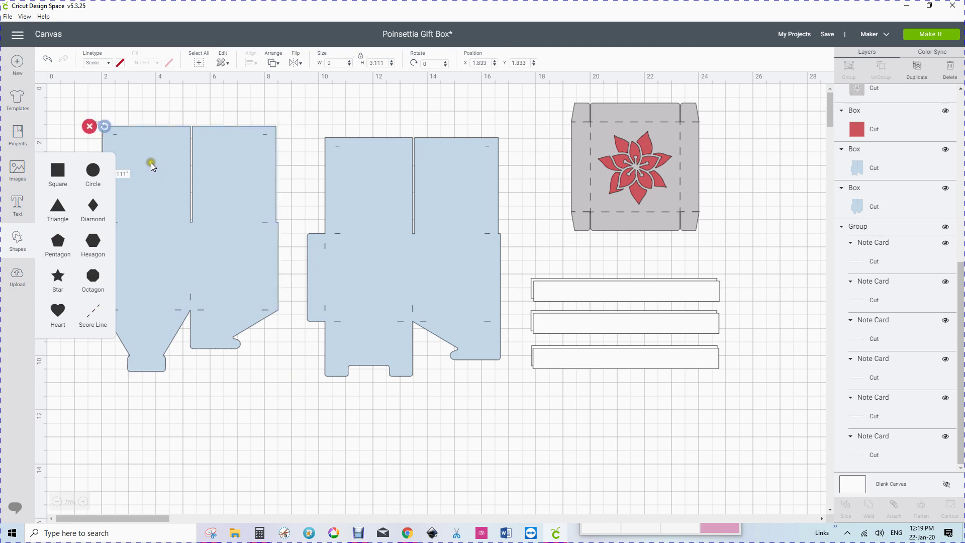
{"action": "left_click", "coordinate": [61, 129]}
{"action": "left_click_drag", "start_coordinate": [96, 182], "coordinate": [102, 276]}
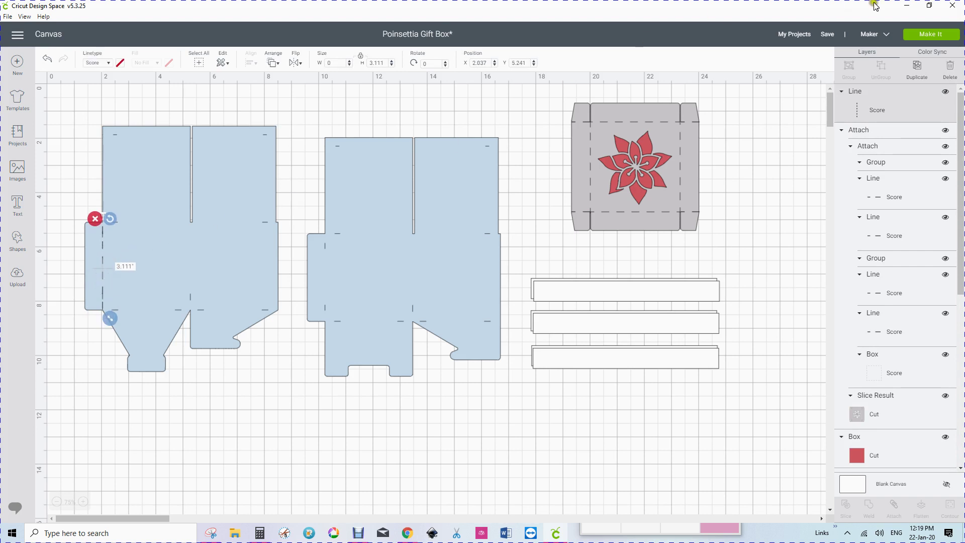
Duplicate the score line, place the copy along the template's centre fold and lengthen it to about 4.574 inches.
{"action": "left_click", "coordinate": [917, 66]}
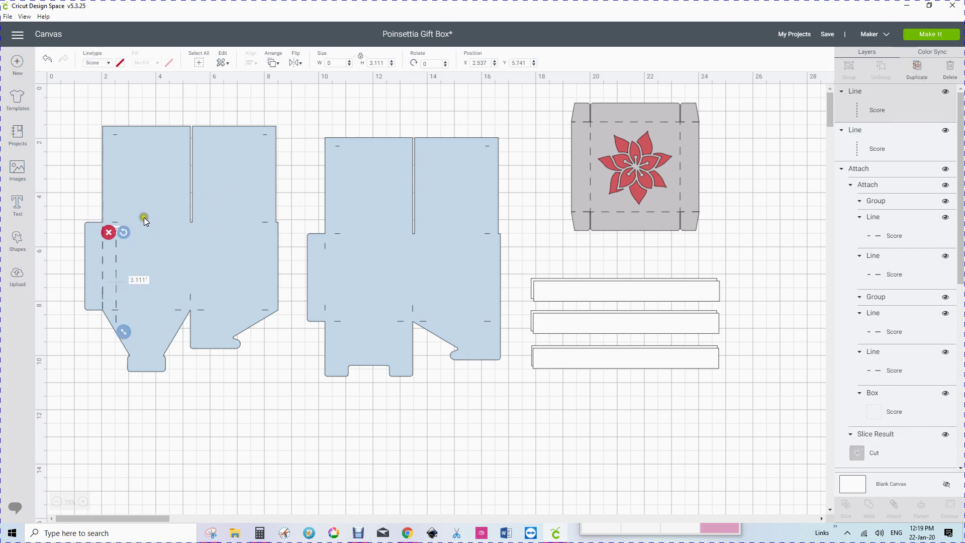
{"action": "left_click_drag", "start_coordinate": [114, 265], "coordinate": [188, 249]}
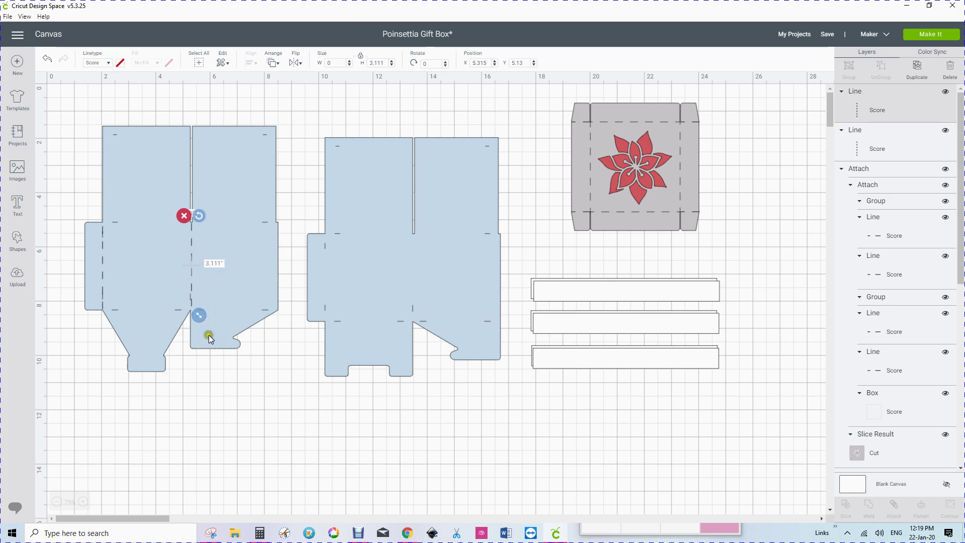
{"action": "left_click", "coordinate": [280, 346]}
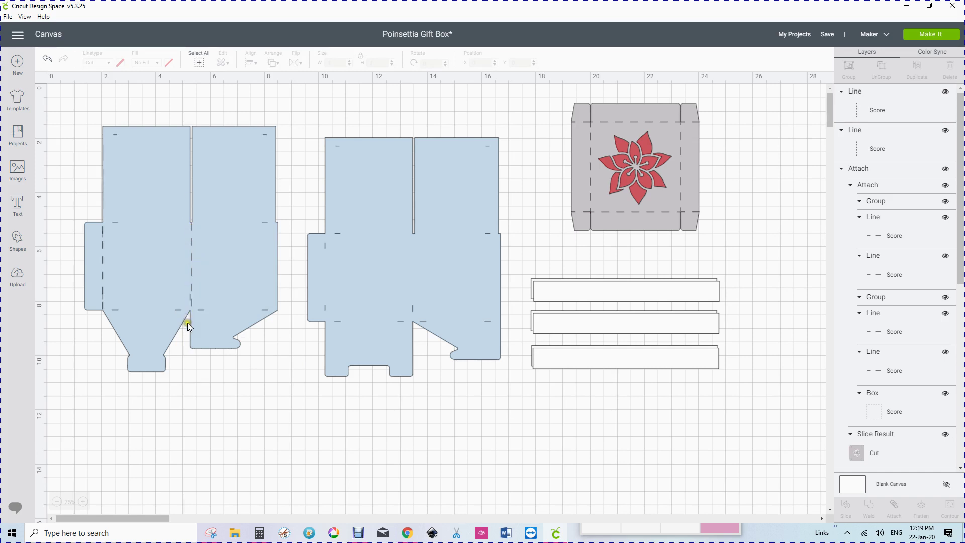
{"action": "left_click", "coordinate": [189, 293]}
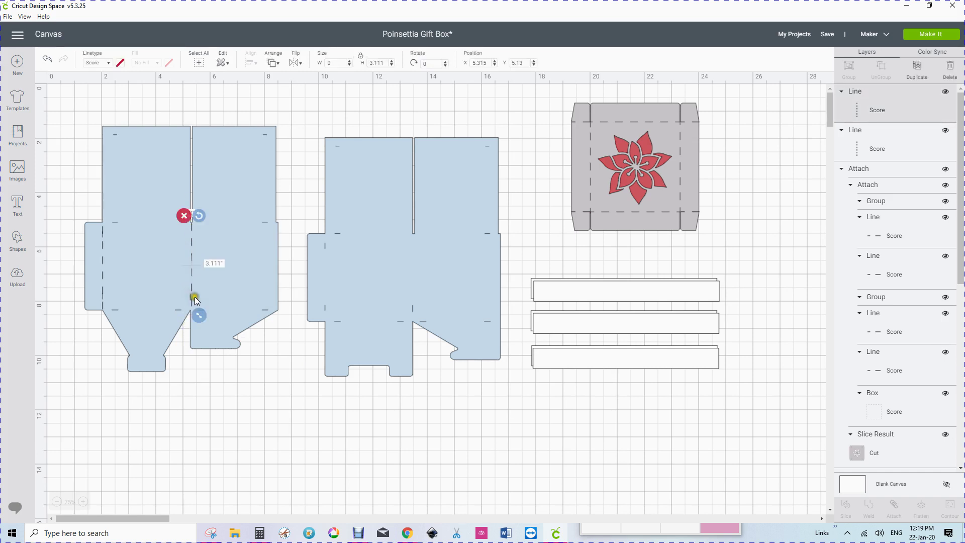
{"action": "left_click_drag", "start_coordinate": [197, 315], "coordinate": [199, 355]}
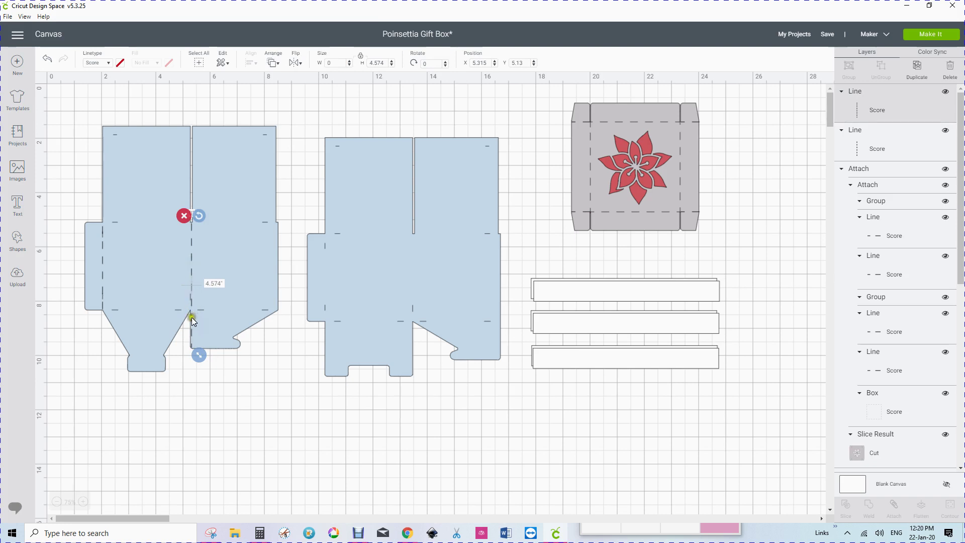
Fine-tune the longer score line's position along the template's centre fold, to about X 5.333 and Y 5.074.
{"action": "left_click", "coordinate": [191, 261]}
{"action": "left_click_drag", "start_coordinate": [191, 260], "coordinate": [188, 260]}
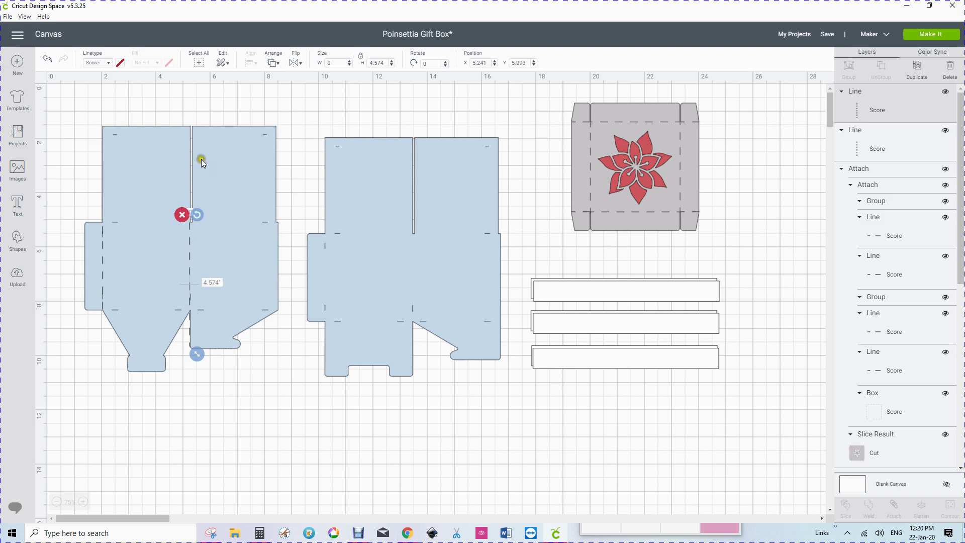
{"action": "left_click", "coordinate": [203, 107]}
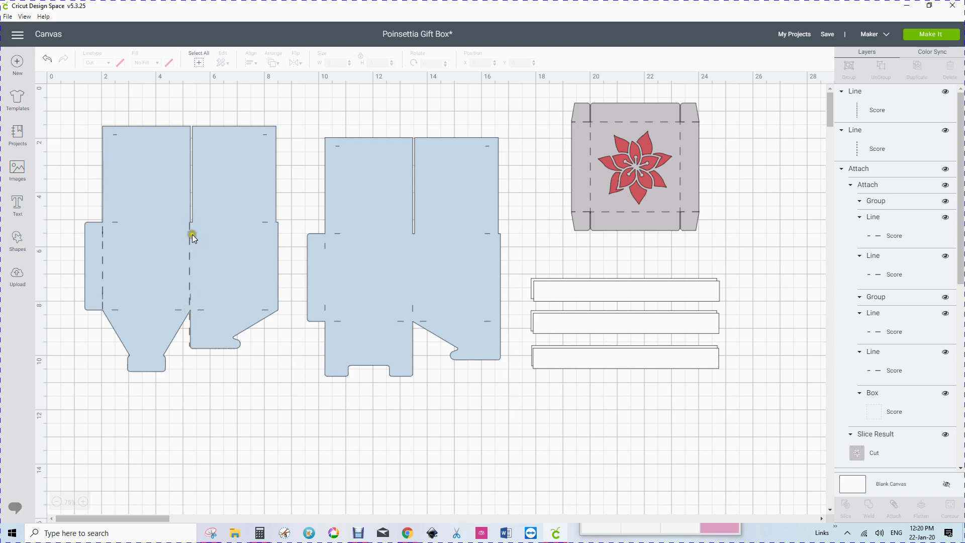
{"action": "left_click", "coordinate": [189, 272]}
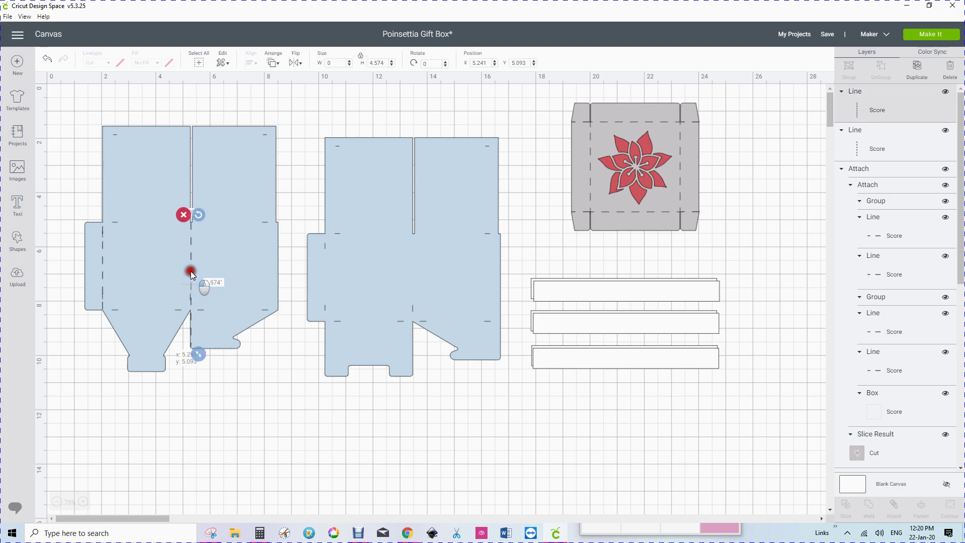
{"action": "left_click_drag", "start_coordinate": [191, 271], "coordinate": [192, 270]}
{"action": "left_click_drag", "start_coordinate": [191, 271], "coordinate": [191, 270]}
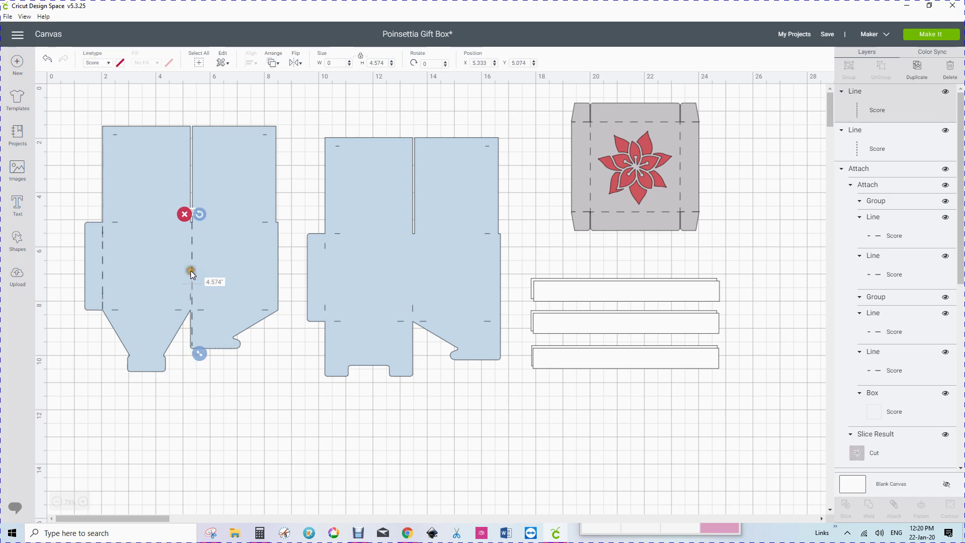
Shift the centre score line of the pointed-flap template to about X 5.299 and shorten it to about 3.512 inches.
{"action": "left_click", "coordinate": [83, 501]}
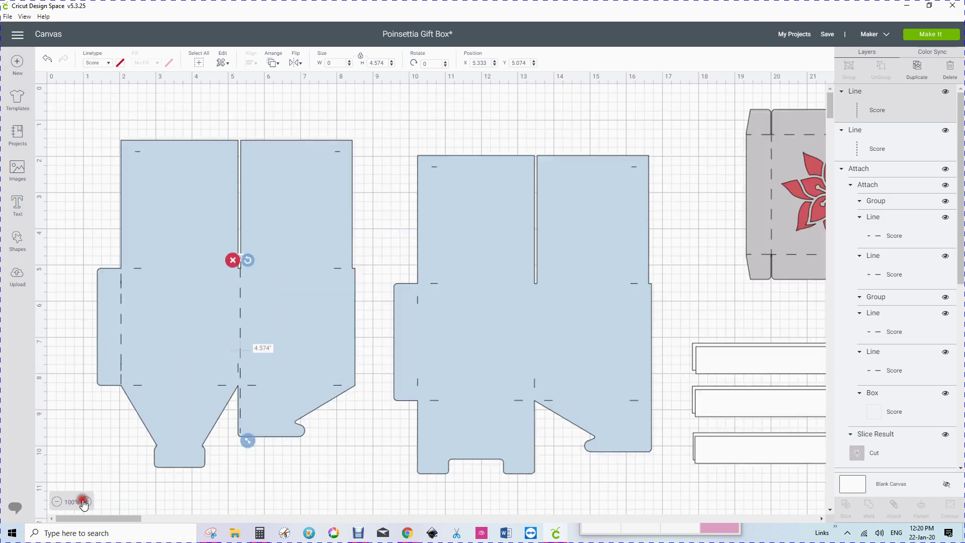
{"action": "left_click", "coordinate": [85, 502]}
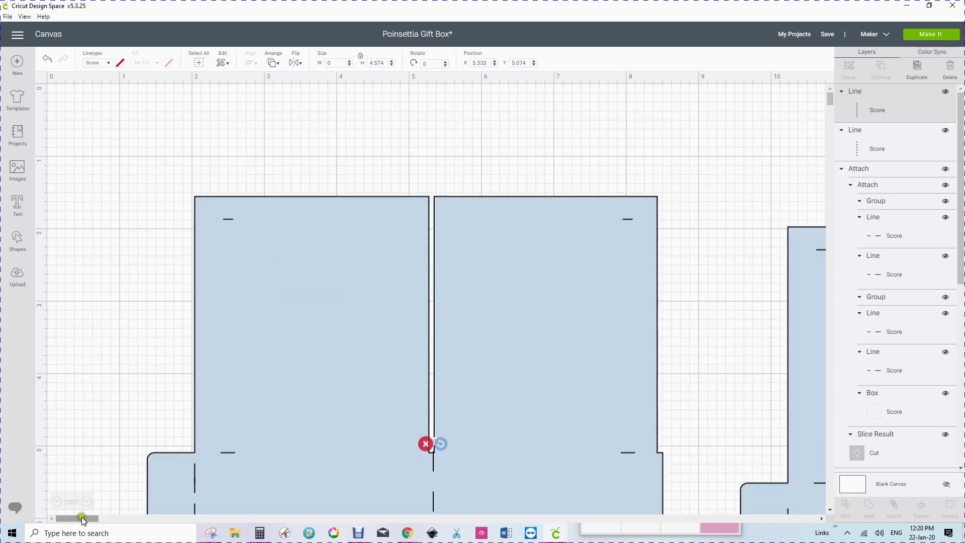
{"action": "scroll", "coordinate": [140, 418], "scroll_direction": "down", "scroll_amount": 2}
{"action": "scroll", "coordinate": [138, 417], "scroll_direction": "down", "scroll_amount": 5}
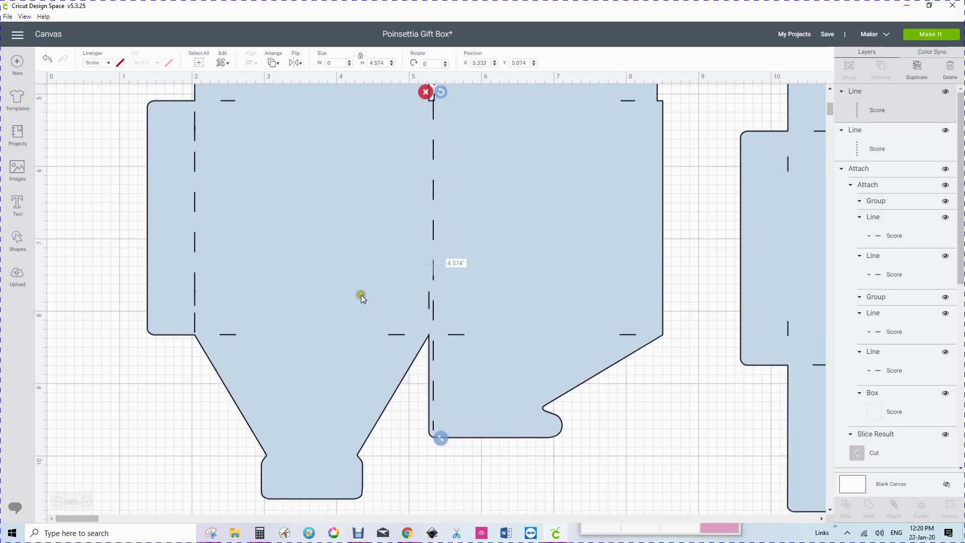
{"action": "scroll", "coordinate": [462, 259], "scroll_direction": "up", "scroll_amount": 1}
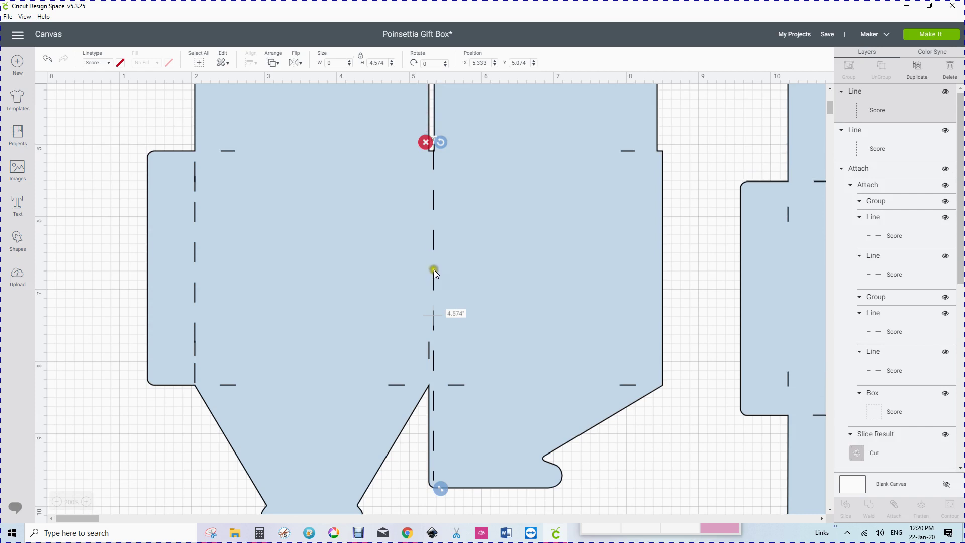
{"action": "left_click_drag", "start_coordinate": [432, 246], "coordinate": [429, 246]}
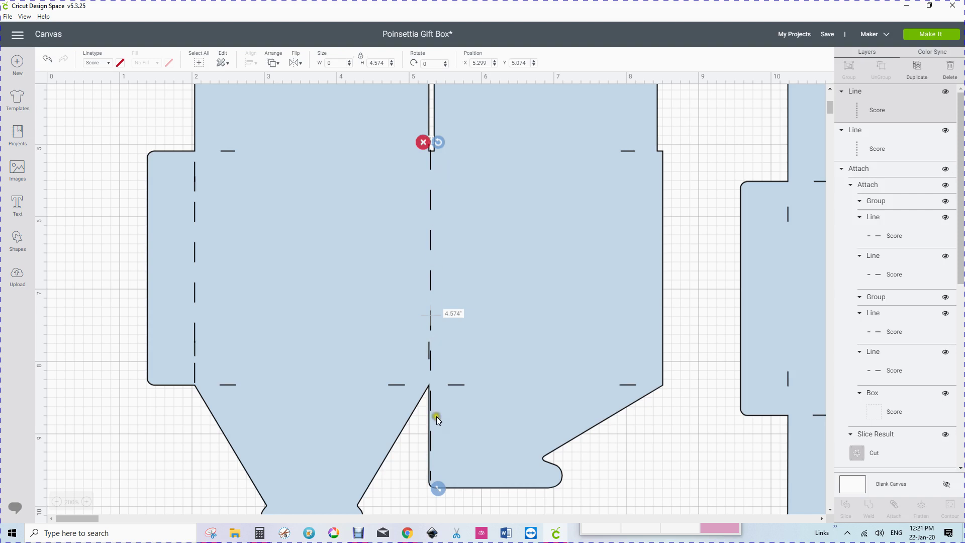
{"action": "left_click_drag", "start_coordinate": [436, 490], "coordinate": [436, 394]}
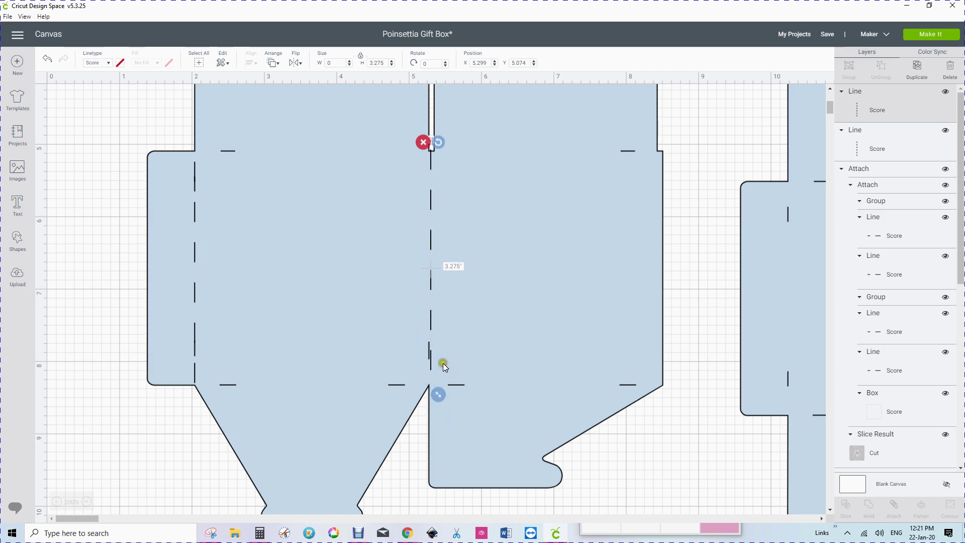
{"action": "left_click_drag", "start_coordinate": [439, 393], "coordinate": [438, 410]}
Fine-tune the centre score line's horizontal position to about X 5.285.
{"action": "left_click_drag", "start_coordinate": [432, 360], "coordinate": [429, 357]}
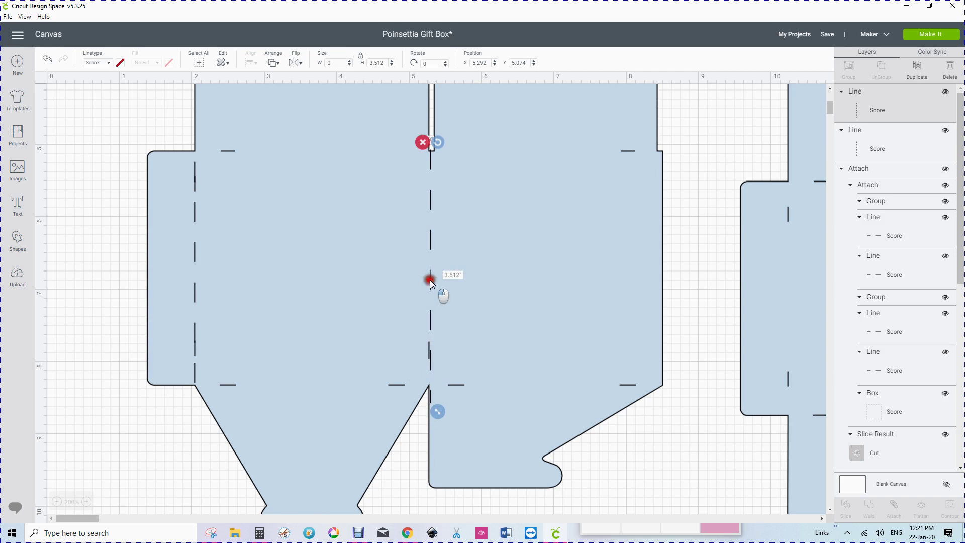
{"action": "left_click_drag", "start_coordinate": [429, 279], "coordinate": [429, 279]}
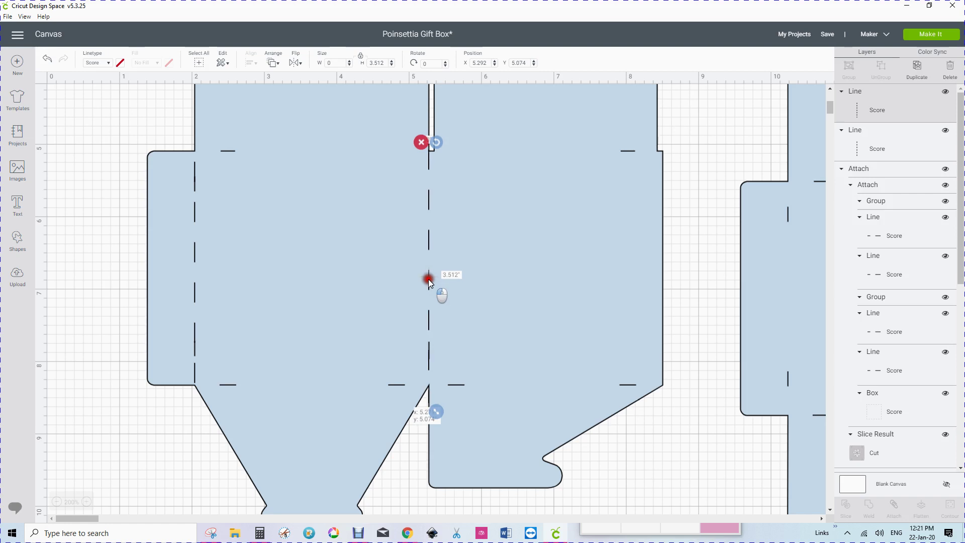
{"action": "left_click_drag", "start_coordinate": [428, 280], "coordinate": [430, 280]}
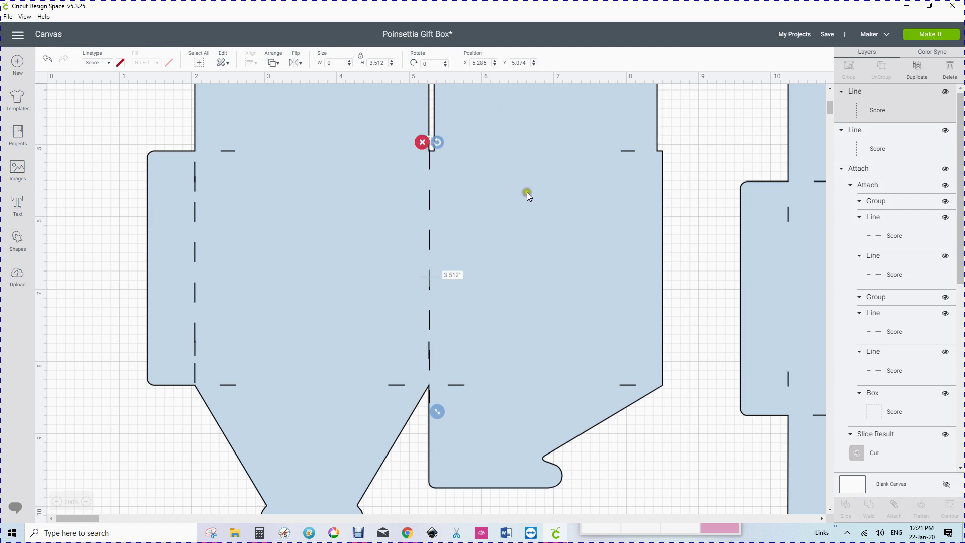
Slide the second blue template over to the pointed-flap template so that its side tab overlaps that template's outer edge.
{"action": "left_click_drag", "start_coordinate": [776, 277], "coordinate": [650, 249]}
{"action": "left_click", "coordinate": [653, 249]}
{"action": "right_click", "coordinate": [650, 249]}
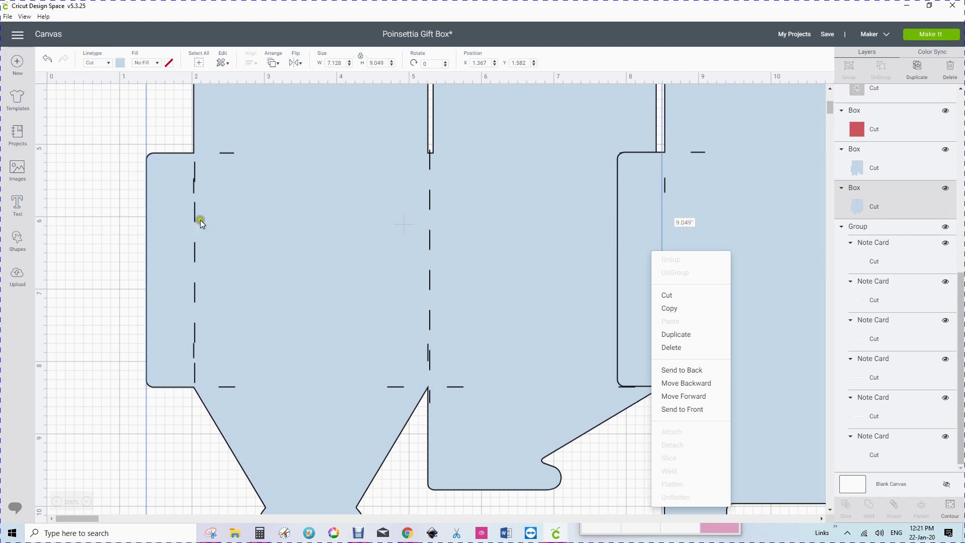
Move the side tab's score line on the pointed-flap template to about X 2.037, Y 5.241.
{"action": "left_click", "coordinate": [195, 171]}
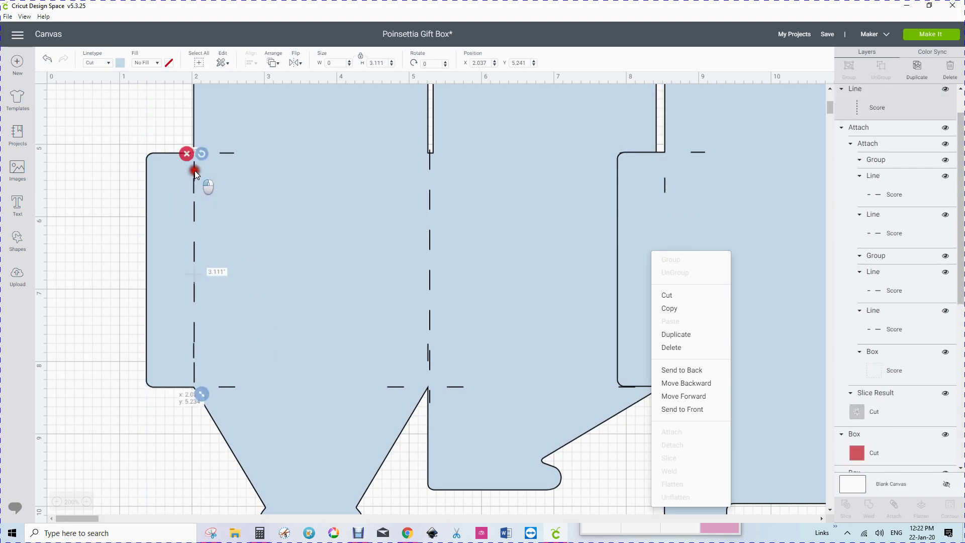
{"action": "left_click_drag", "start_coordinate": [195, 168], "coordinate": [194, 161]}
{"action": "left_click", "coordinate": [194, 161]}
{"action": "right_click", "coordinate": [194, 160]}
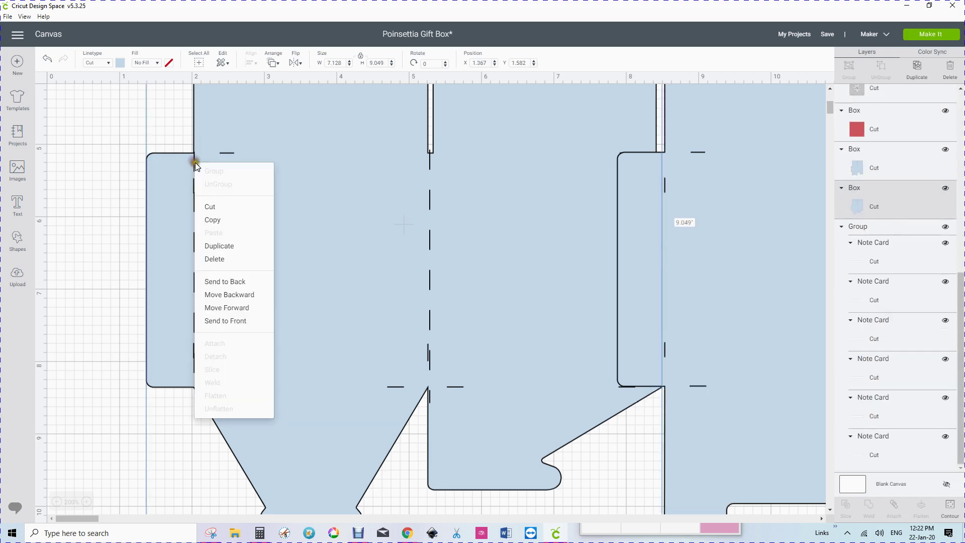
{"action": "left_click", "coordinate": [83, 270]}
{"action": "left_click", "coordinate": [170, 102]}
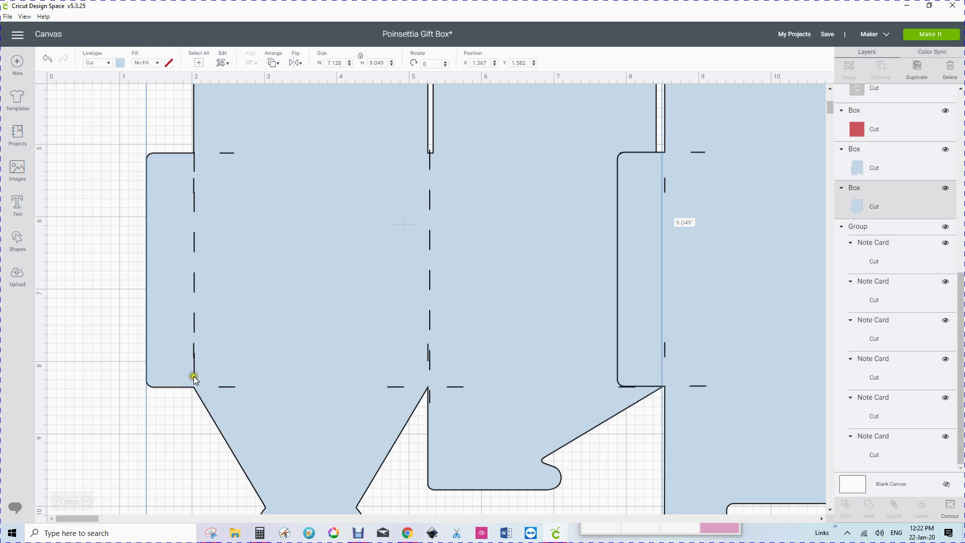
Reposition the side tab's score line to about X 2.023, Y 5.109 and lengthen it slightly past the fold's lower end.
{"action": "left_click", "coordinate": [194, 372]}
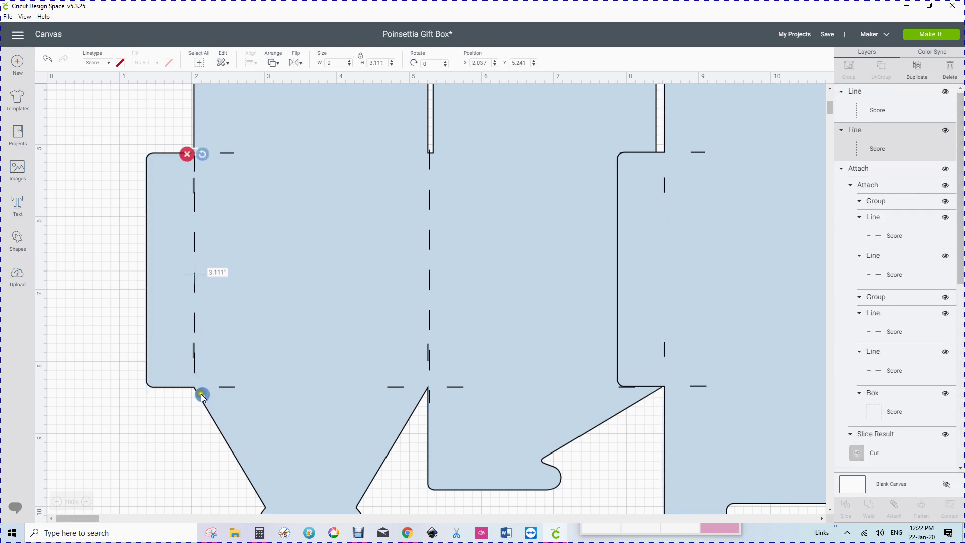
{"action": "left_click_drag", "start_coordinate": [200, 400], "coordinate": [200, 400]}
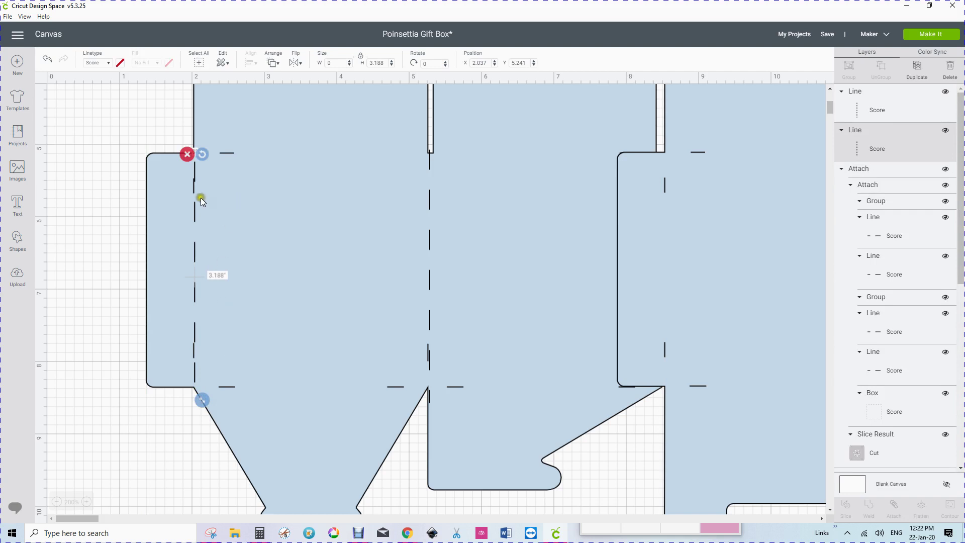
{"action": "left_click_drag", "start_coordinate": [196, 216], "coordinate": [195, 207]}
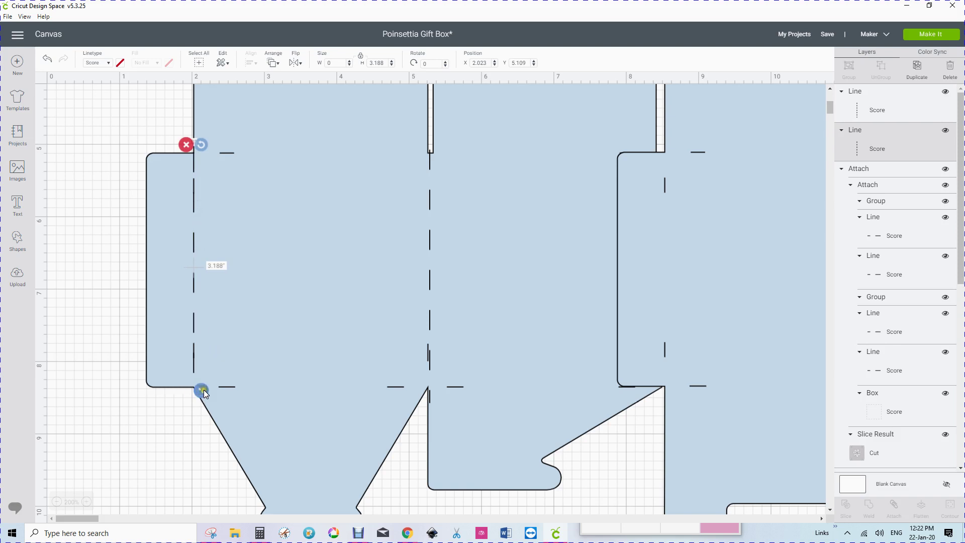
{"action": "left_click_drag", "start_coordinate": [204, 391], "coordinate": [201, 405]}
Separate the second template to about X 9.103, duplicate the centre score line and place the copy on the second template's tab fold.
{"action": "left_click_drag", "start_coordinate": [758, 252], "coordinate": [802, 242]}
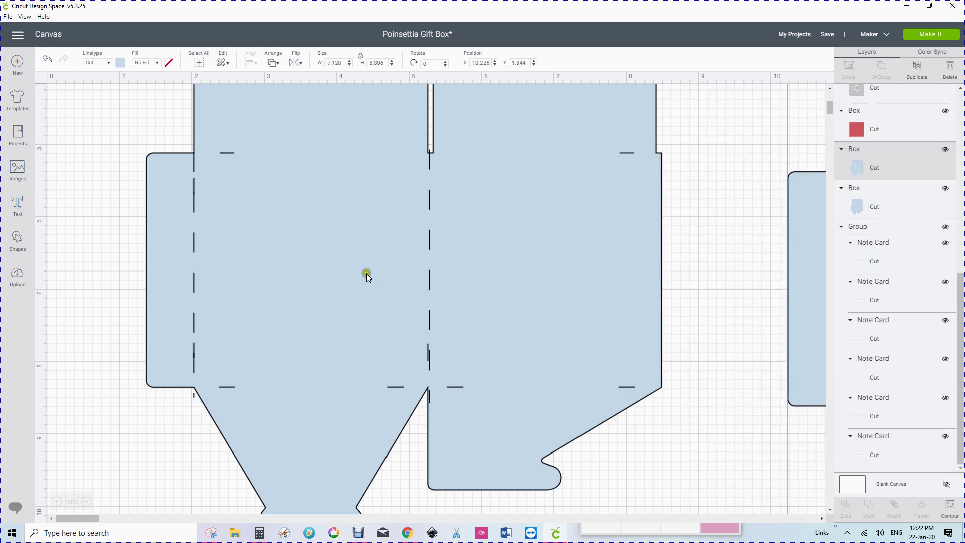
{"action": "left_click", "coordinate": [429, 276]}
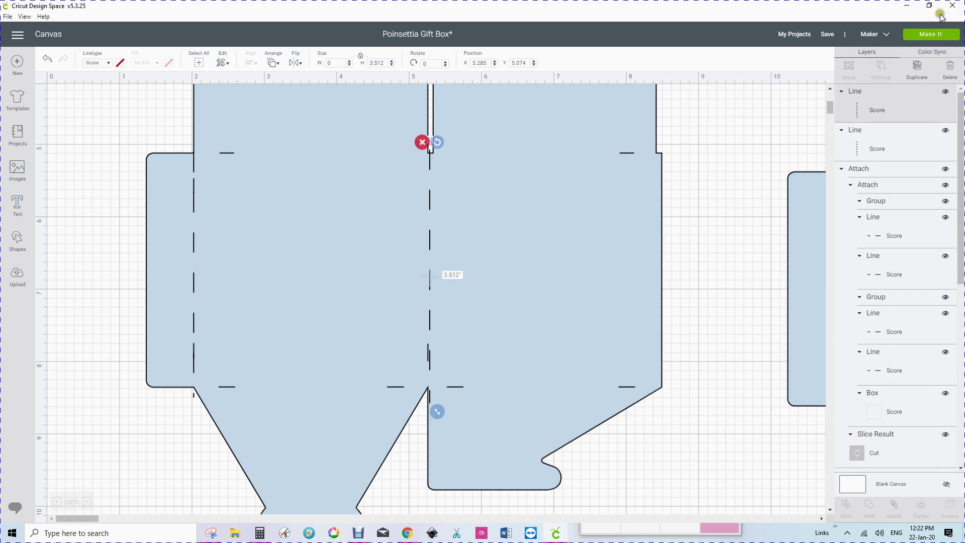
{"action": "left_click", "coordinate": [917, 67]}
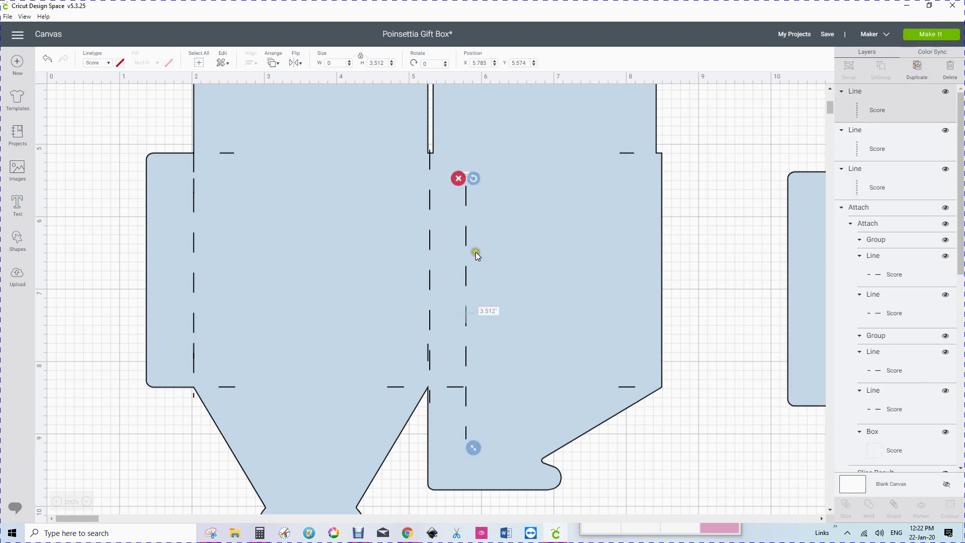
{"action": "left_click_drag", "start_coordinate": [466, 281], "coordinate": [632, 242]}
{"action": "left_click_drag", "start_coordinate": [793, 235], "coordinate": [710, 224]}
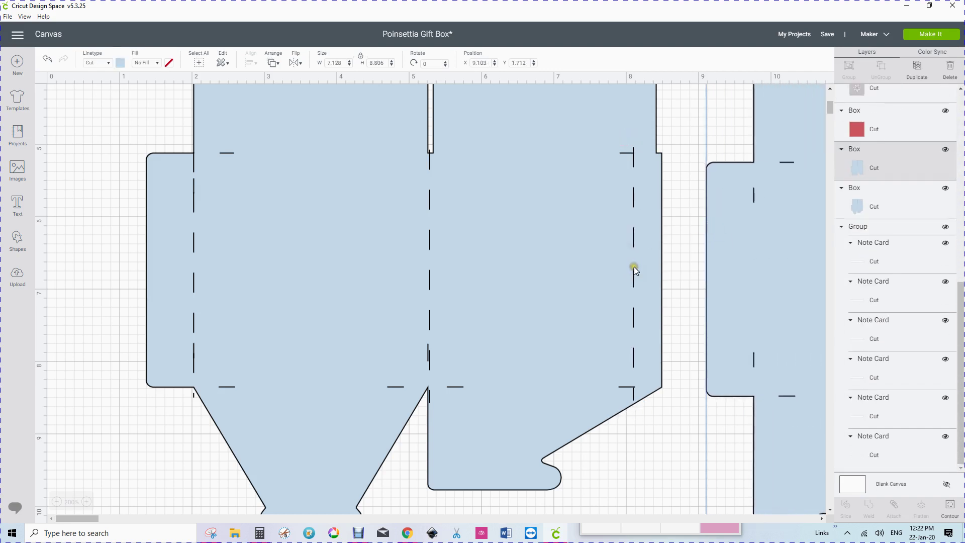
{"action": "left_click", "coordinate": [632, 273]}
{"action": "left_click_drag", "start_coordinate": [632, 273], "coordinate": [751, 288]}
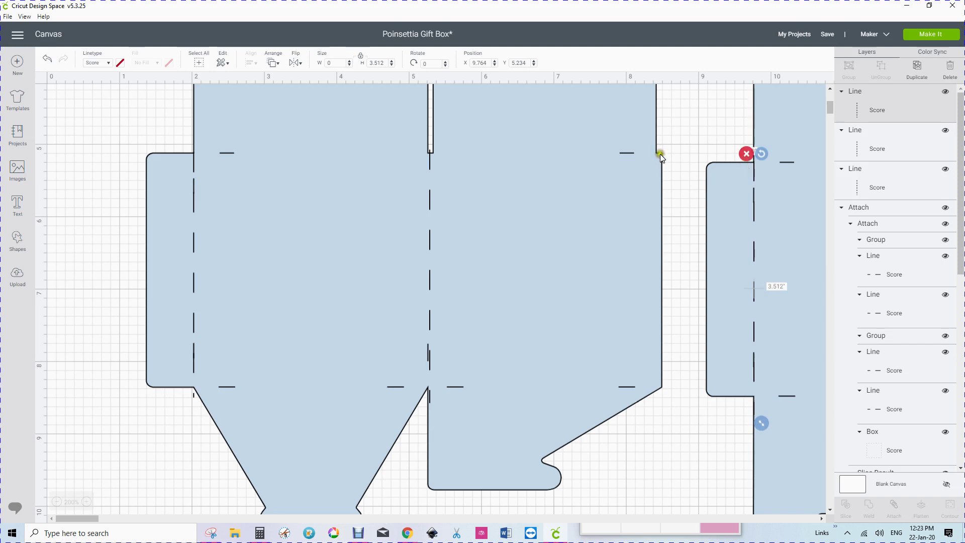
Align the centre score line at about X 5.264, trimming it to about 3.282 inches and the side tab's score line to about 3.257 inches.
{"action": "left_click", "coordinate": [427, 240]}
{"action": "left_click_drag", "start_coordinate": [427, 239], "coordinate": [427, 241]}
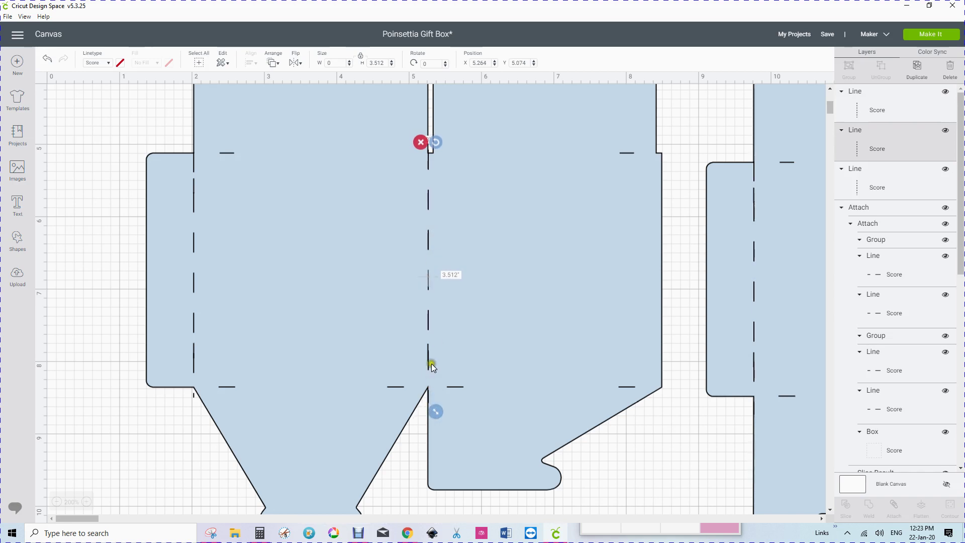
{"action": "left_click_drag", "start_coordinate": [436, 414], "coordinate": [438, 396]}
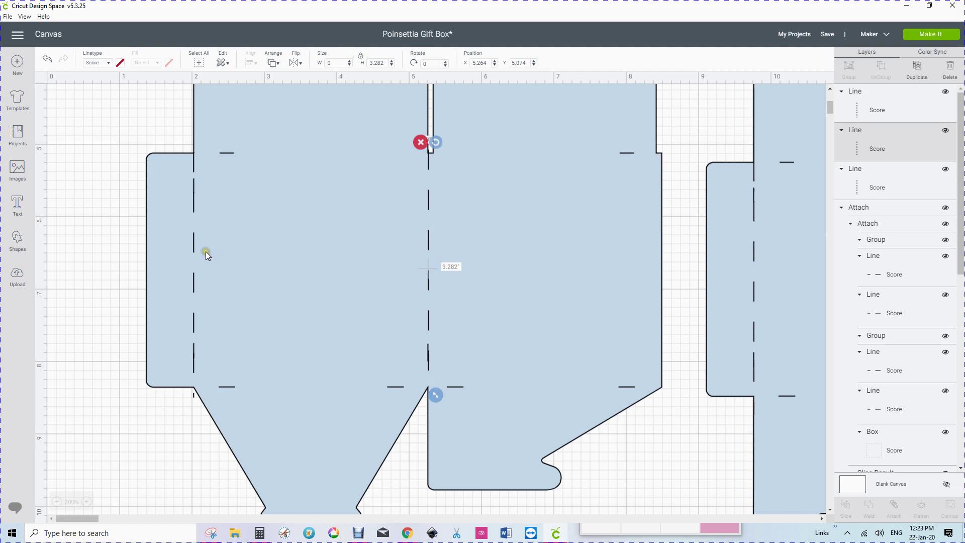
{"action": "left_click", "coordinate": [194, 367]}
{"action": "left_click_drag", "start_coordinate": [197, 405], "coordinate": [197, 395]}
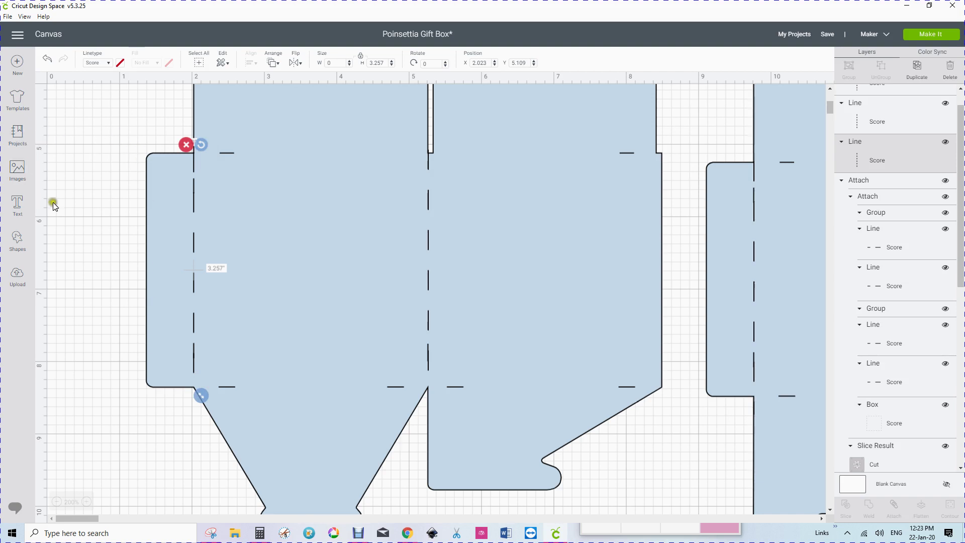
Add a new score line, move it below the templates and rotate it 90 degrees to horizontal.
{"action": "left_click", "coordinate": [17, 240]}
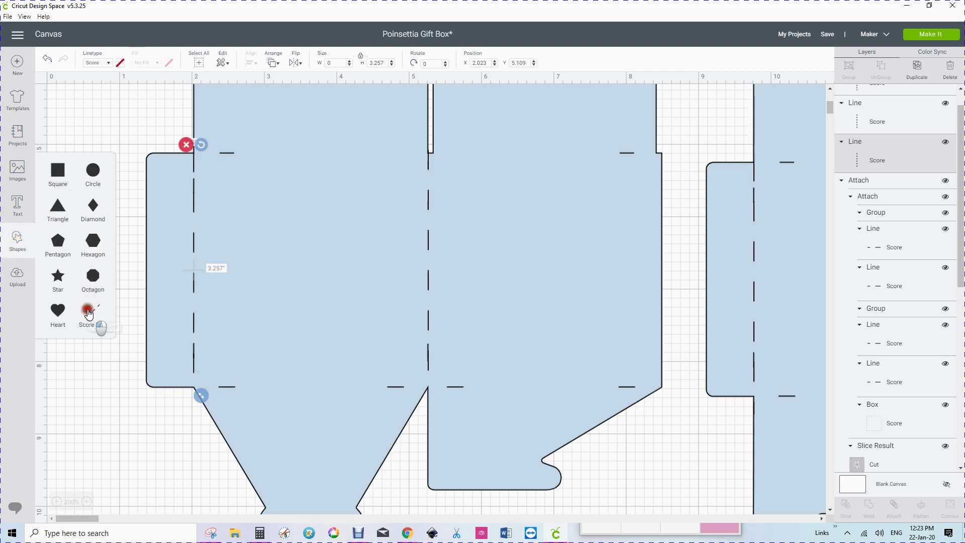
{"action": "left_click", "coordinate": [111, 305]}
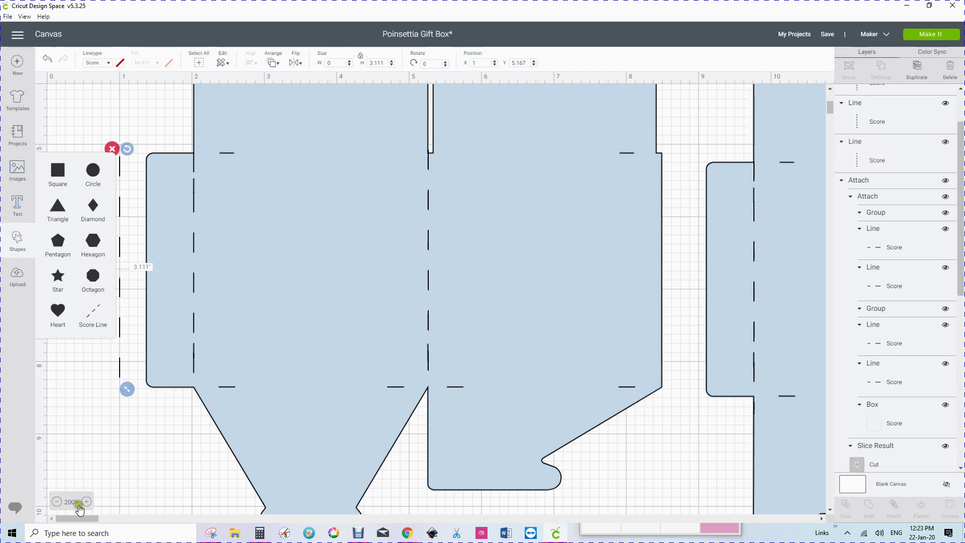
{"action": "left_click", "coordinate": [54, 501]}
{"action": "left_click", "coordinate": [54, 501]}
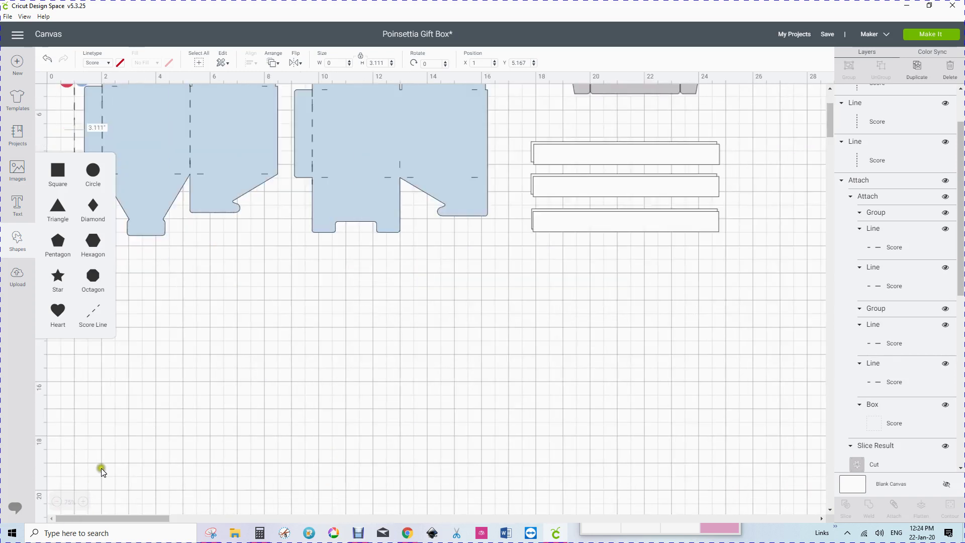
{"action": "scroll", "coordinate": [195, 410], "scroll_direction": "up", "scroll_amount": 5}
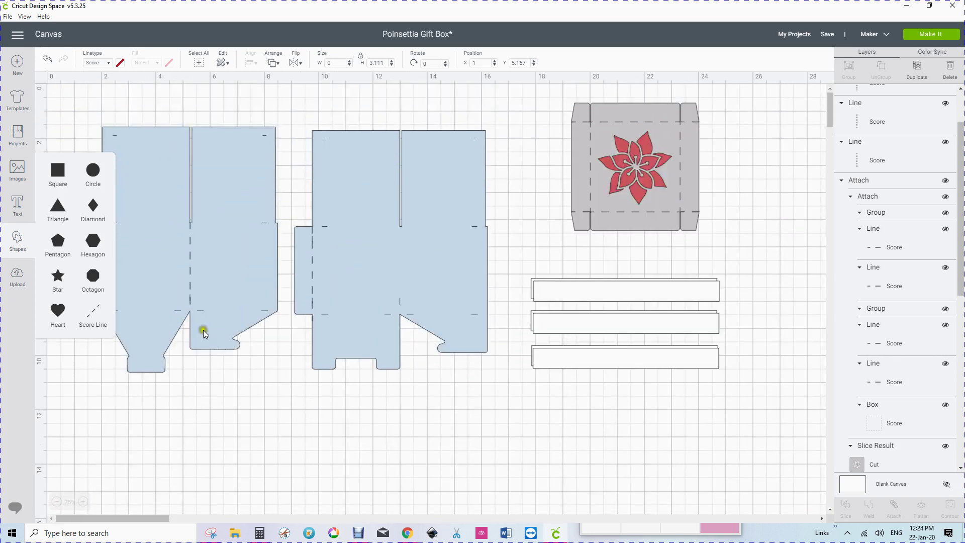
{"action": "left_click", "coordinate": [226, 110]}
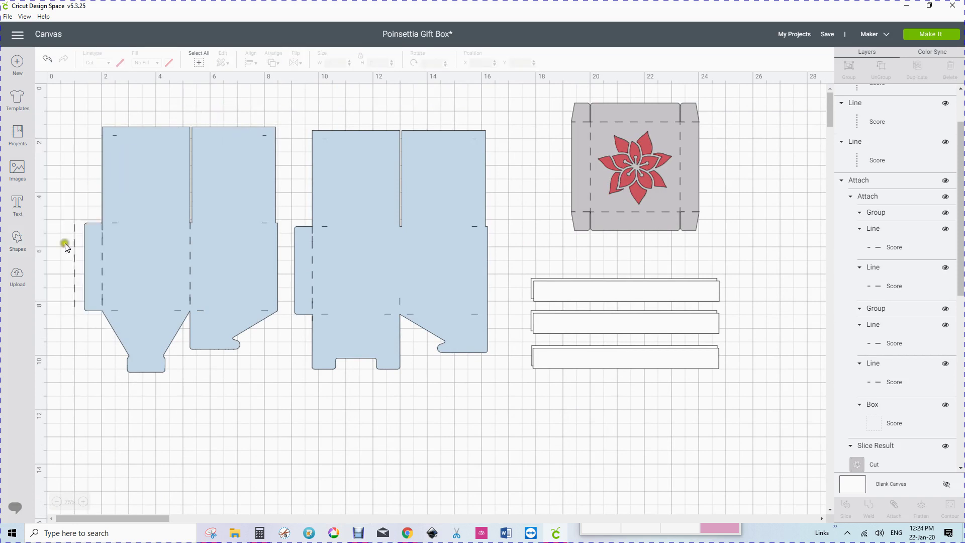
{"action": "left_click_drag", "start_coordinate": [74, 276], "coordinate": [207, 437]}
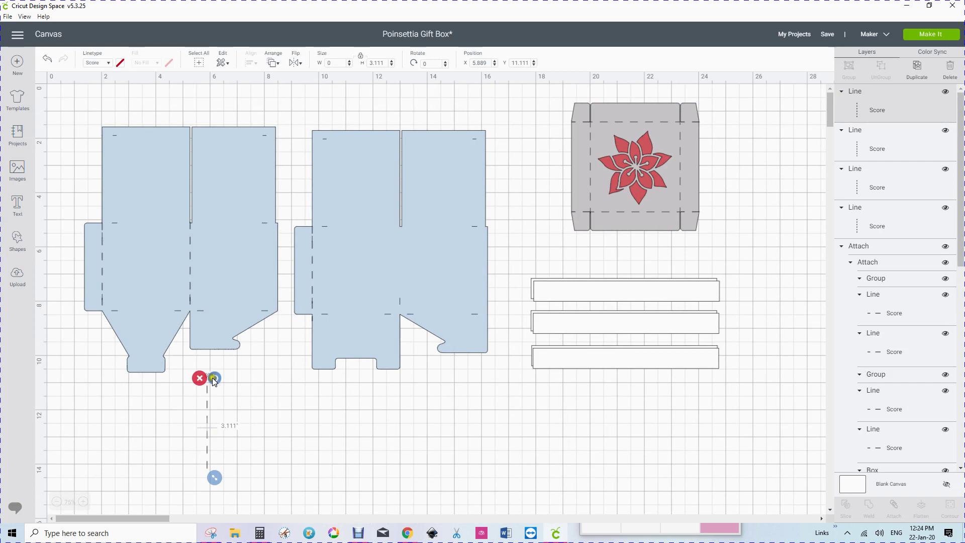
{"action": "left_click_drag", "start_coordinate": [215, 377], "coordinate": [273, 441]}
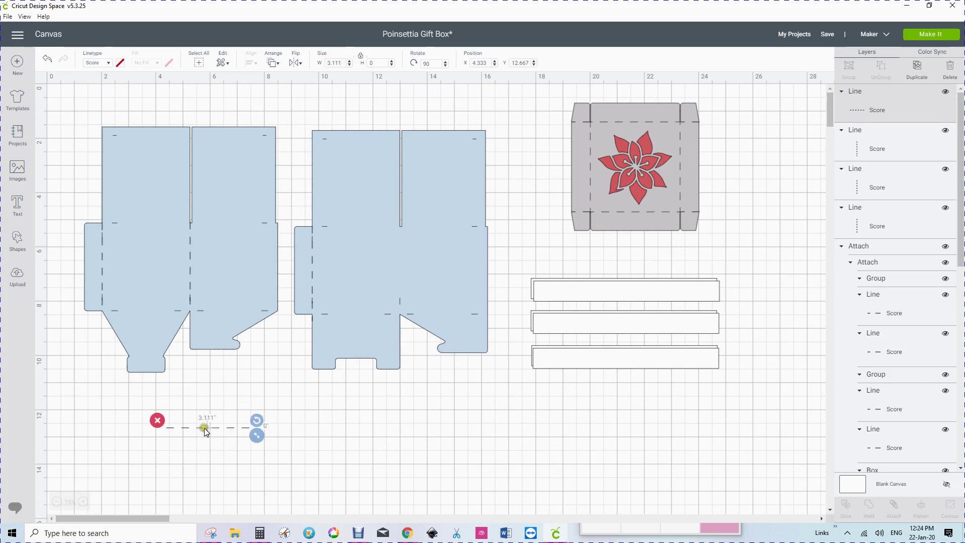
Place the horizontal score line across the pointed-flap template's upper fold marks at about X 2.093, Y 1.889 and lengthen it to about 6.278 inches.
{"action": "left_click_drag", "start_coordinate": [204, 428], "coordinate": [225, 137]}
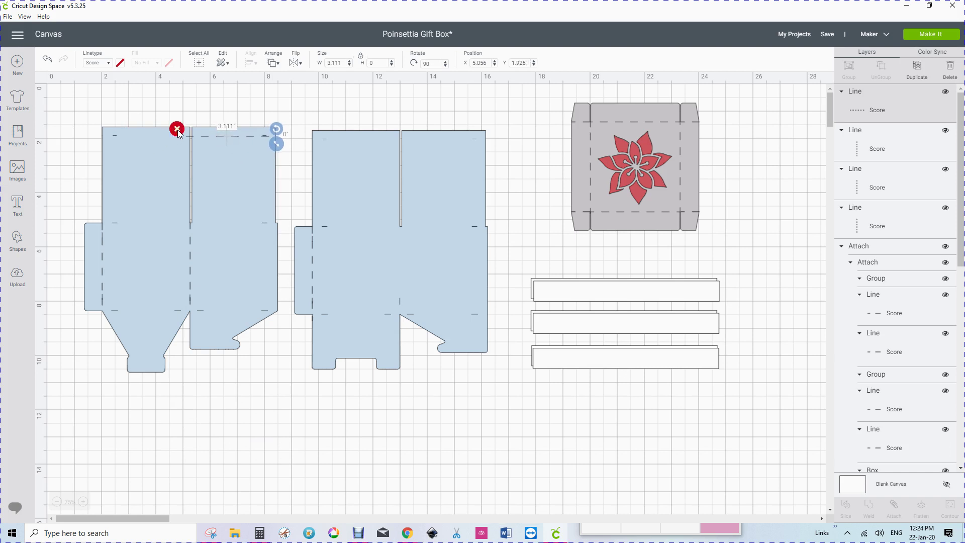
{"action": "left_click", "coordinate": [227, 134]}
{"action": "left_click_drag", "start_coordinate": [227, 134], "coordinate": [281, 144]}
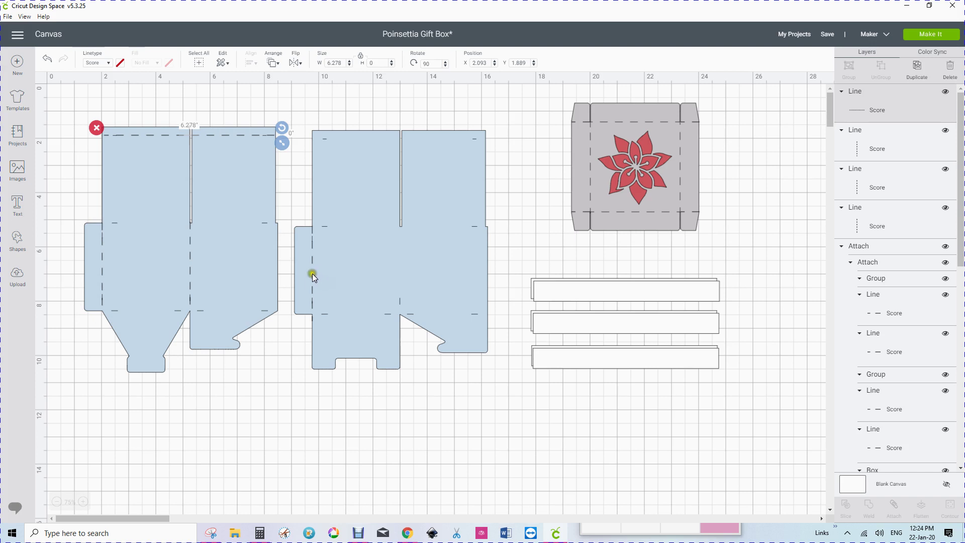
Rotate the second template's score line 90 degrees and fit it across the pointed-flap template's middle fold, about 6.475 inches long at Y 5.138.
{"action": "left_click_drag", "start_coordinate": [312, 274], "coordinate": [271, 406]}
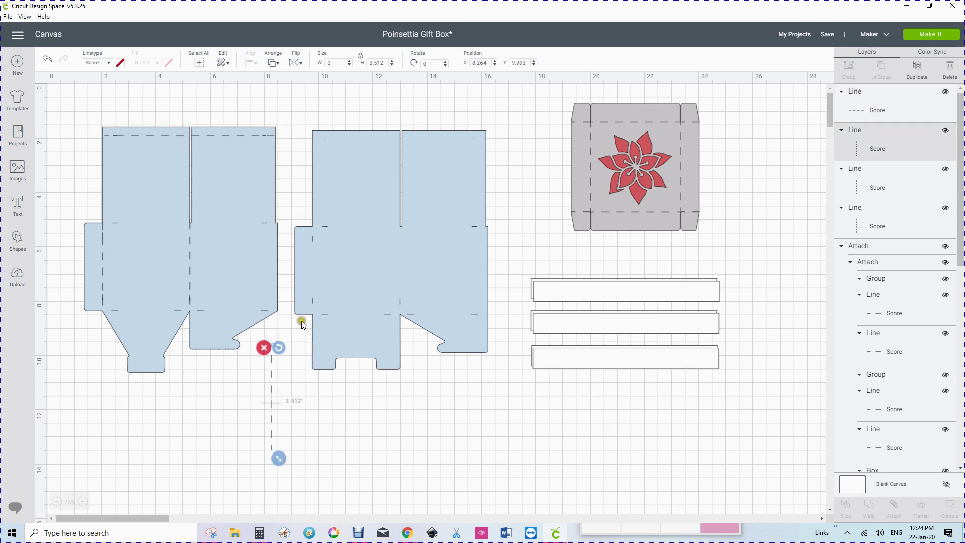
{"action": "left_click_drag", "start_coordinate": [279, 348], "coordinate": [330, 418]}
{"action": "left_click_drag", "start_coordinate": [278, 402], "coordinate": [286, 234]}
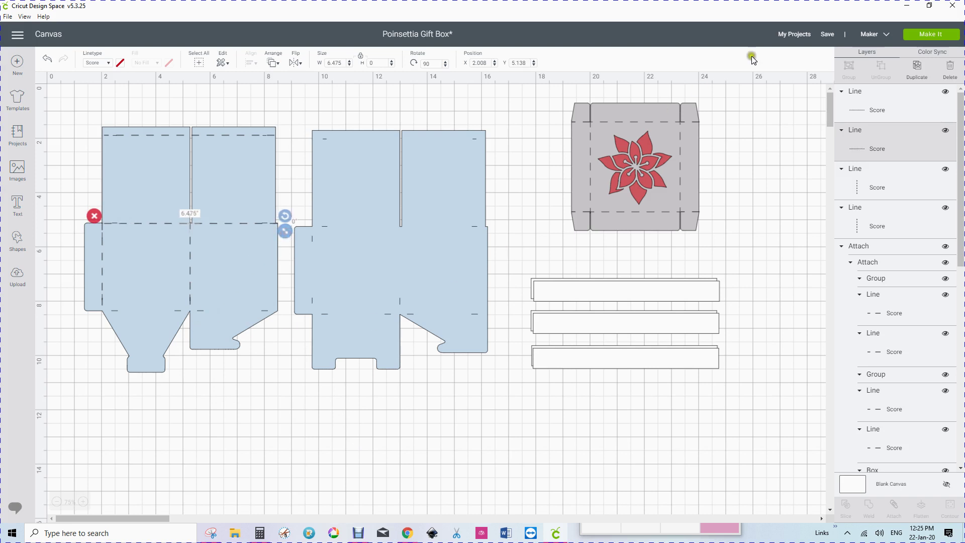
Duplicate the middle-fold score line and place the copy across the pointed-flap template's lower fold at about X 2.008, Y 8.378.
{"action": "left_click", "coordinate": [917, 68]}
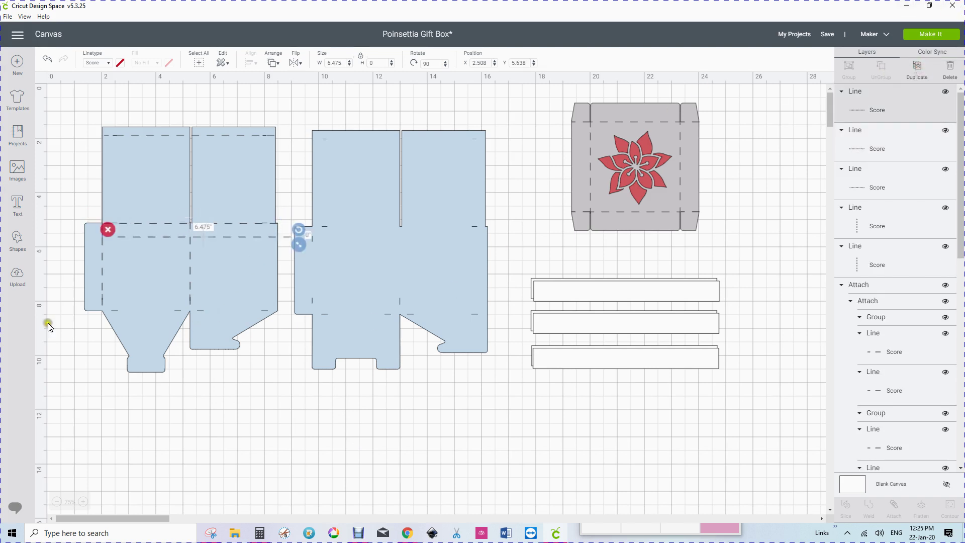
{"action": "left_click_drag", "start_coordinate": [140, 240], "coordinate": [127, 311]}
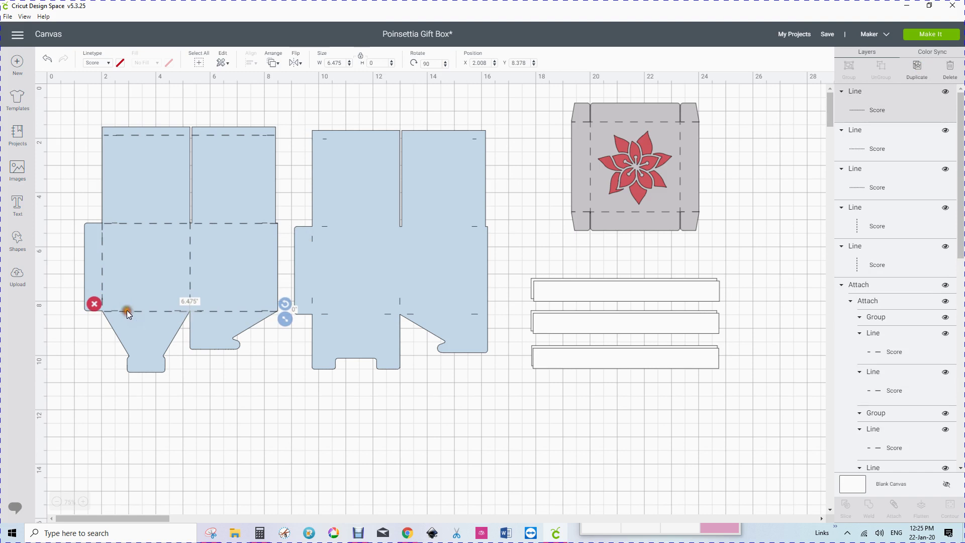
Fine-tune the upper-fold score line of the pointed-flap template over its fold marks at X 2.093, Y 1.898.
{"action": "left_click", "coordinate": [83, 501]}
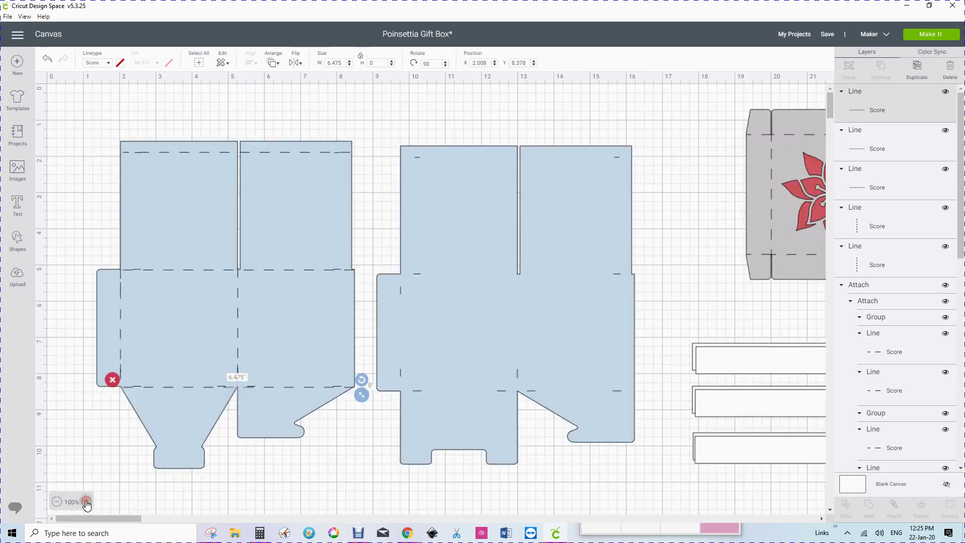
{"action": "left_click", "coordinate": [84, 502]}
{"action": "left_click", "coordinate": [86, 501]}
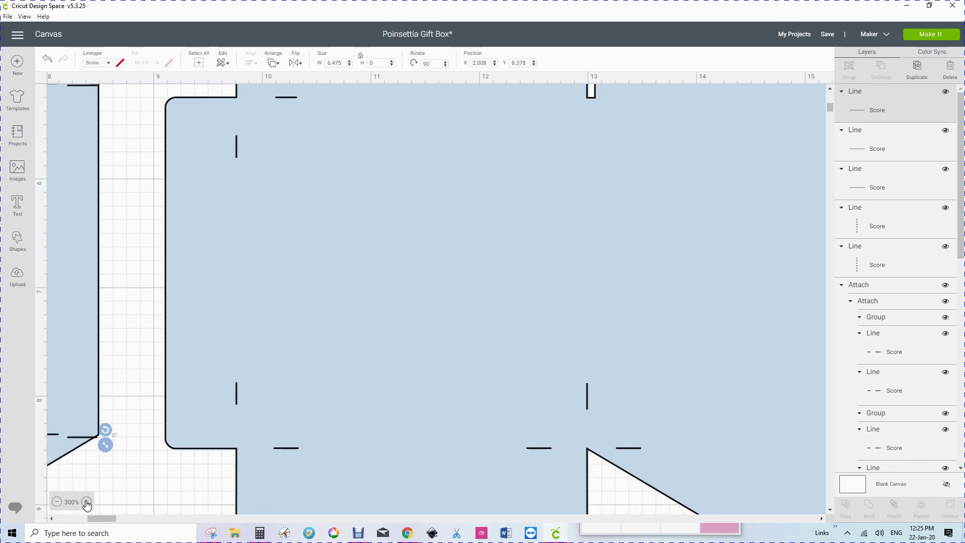
{"action": "left_click", "coordinate": [56, 502]}
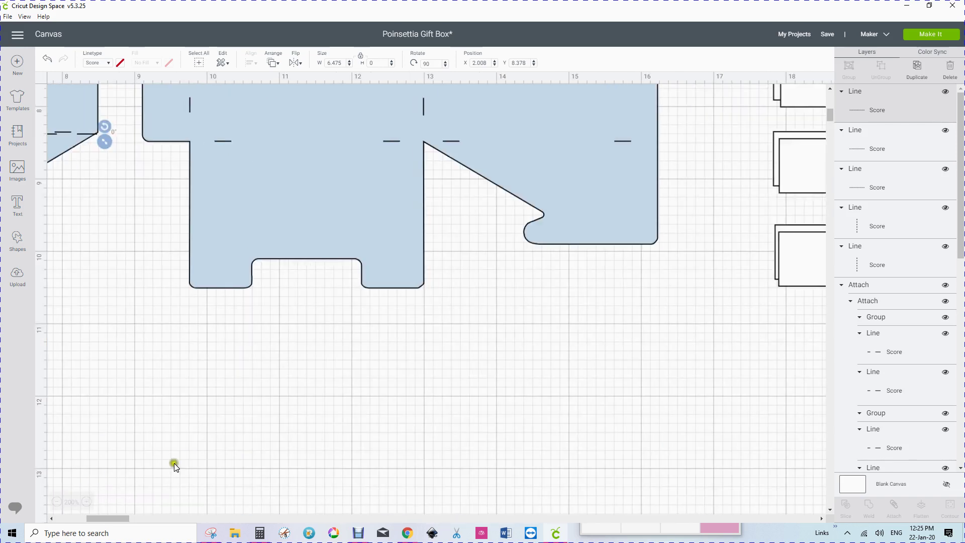
{"action": "left_click_drag", "start_coordinate": [95, 517], "coordinate": [66, 517]}
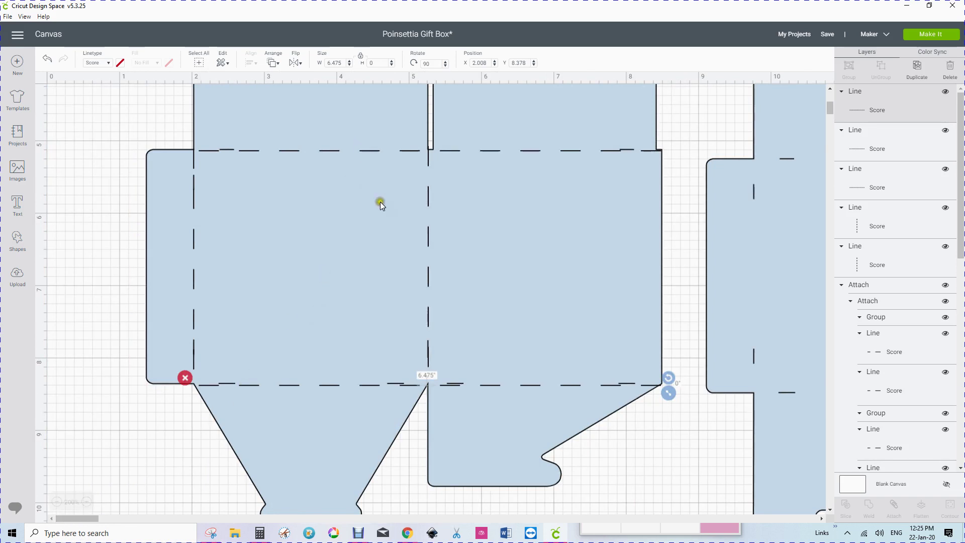
{"action": "scroll", "coordinate": [344, 221], "scroll_direction": "up", "scroll_amount": 5}
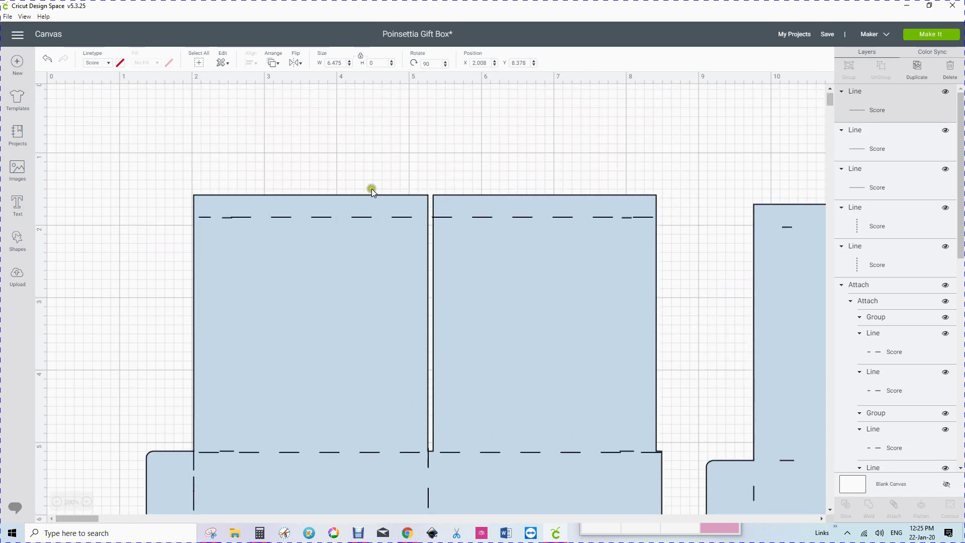
{"action": "left_click", "coordinate": [365, 217]}
{"action": "left_click_drag", "start_coordinate": [365, 217], "coordinate": [364, 216]}
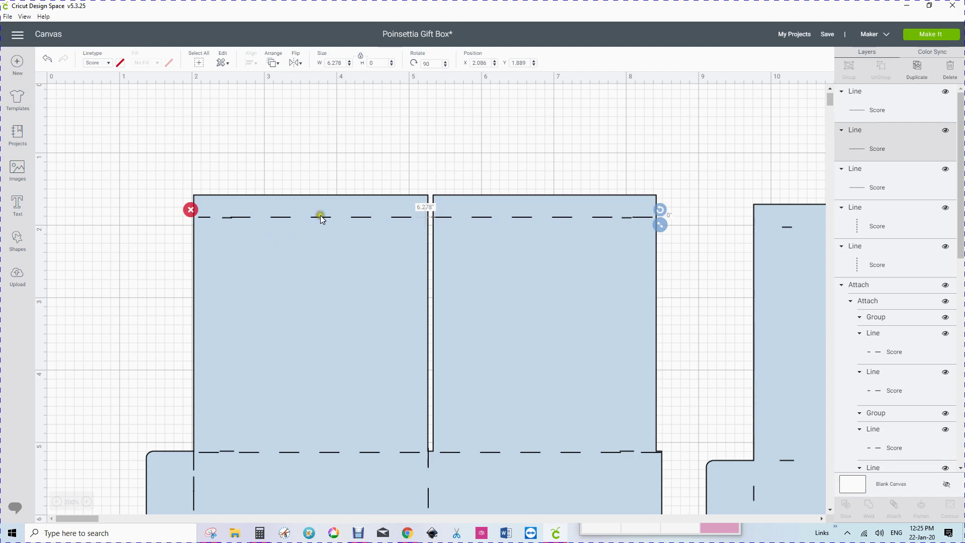
{"action": "left_click_drag", "start_coordinate": [321, 216], "coordinate": [322, 218]}
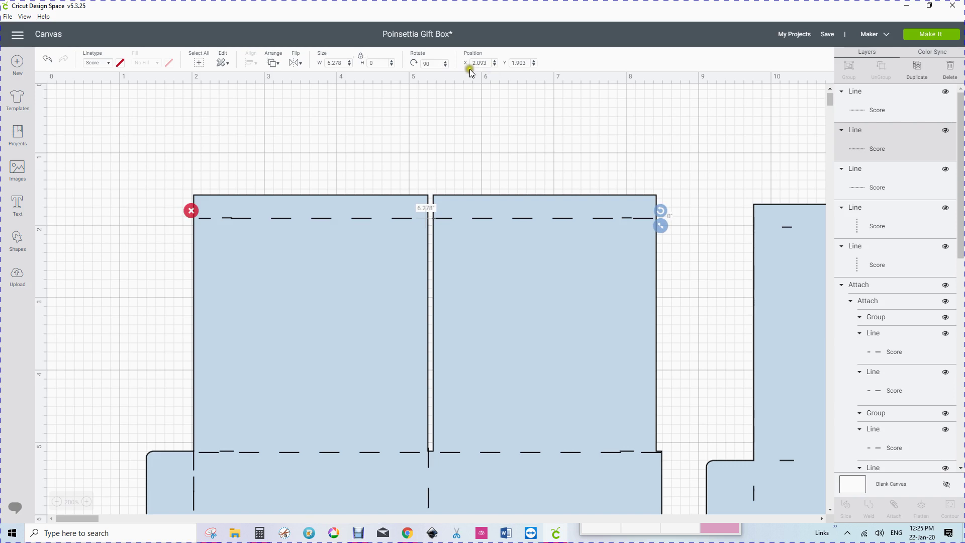
{"action": "left_click", "coordinate": [528, 62]}
{"action": "key", "text": "BackSpace"}
{"action": "type", "text": ".898"}
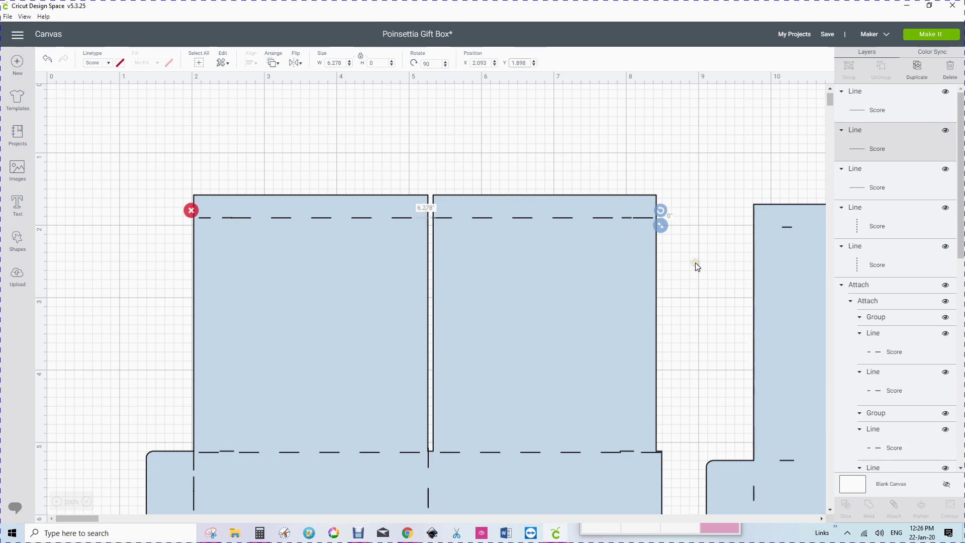
Nudge the middle-fold score line onto the pointed-flap template's fold marks at about X 2.001, Y 5.124.
{"action": "scroll", "coordinate": [695, 262], "scroll_direction": "down", "scroll_amount": 5}
{"action": "scroll", "coordinate": [696, 262], "scroll_direction": "down", "scroll_amount": 1}
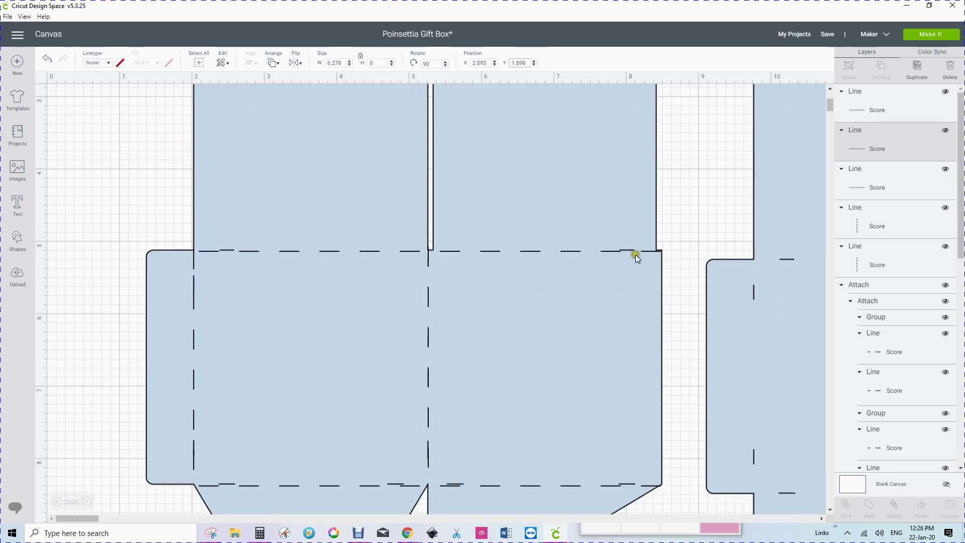
{"action": "left_click", "coordinate": [362, 251]}
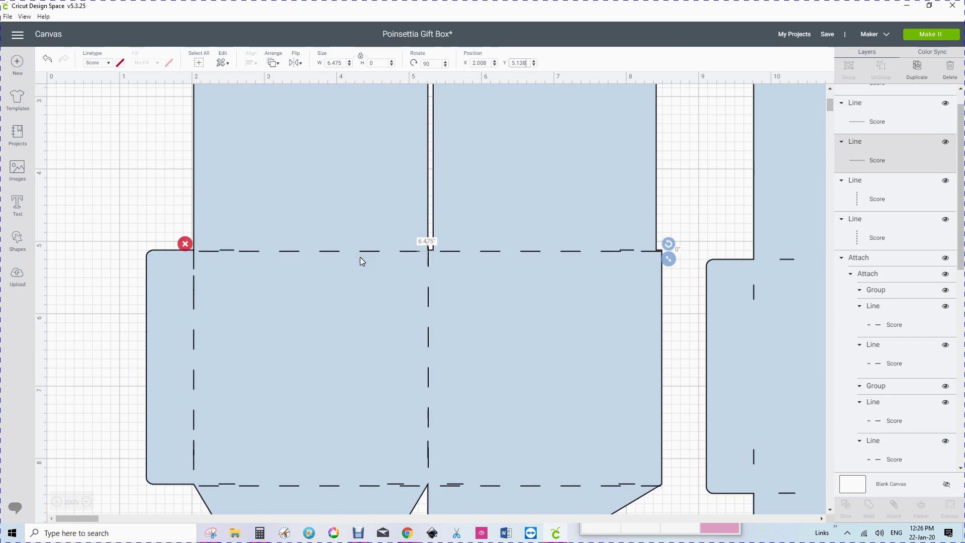
{"action": "left_click", "coordinate": [487, 250]}
{"action": "left_click_drag", "start_coordinate": [487, 251], "coordinate": [492, 250]}
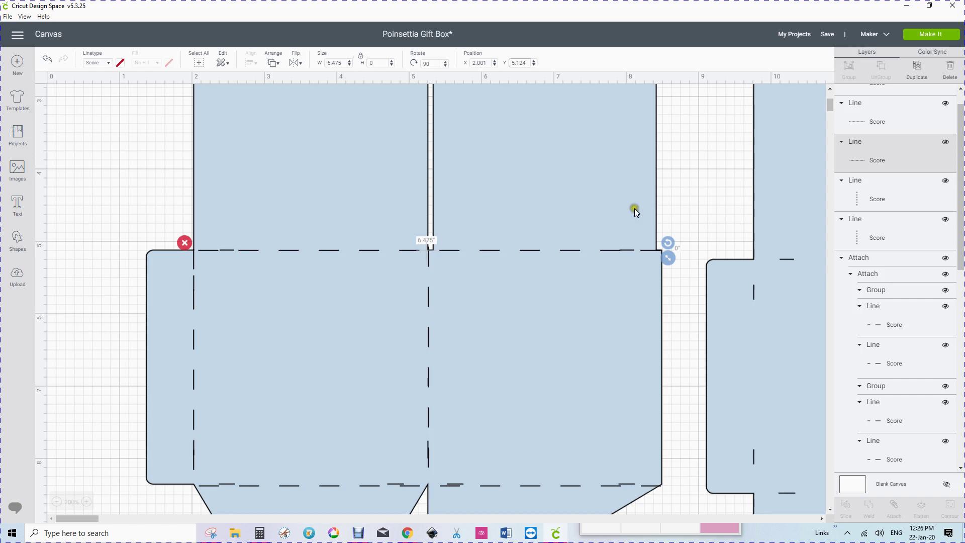
Align the lower-fold score line with the pointed-flap template's bottom fold marks at about X 2.015, Y 8.351.
{"action": "scroll", "coordinate": [572, 326], "scroll_direction": "down", "scroll_amount": 5}
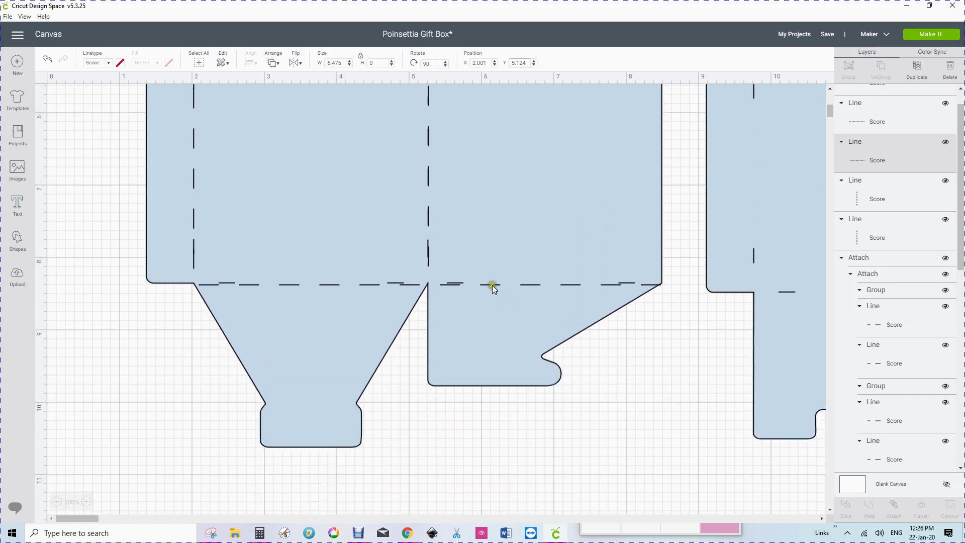
{"action": "left_click", "coordinate": [493, 285]}
{"action": "left_click_drag", "start_coordinate": [493, 283], "coordinate": [494, 282]}
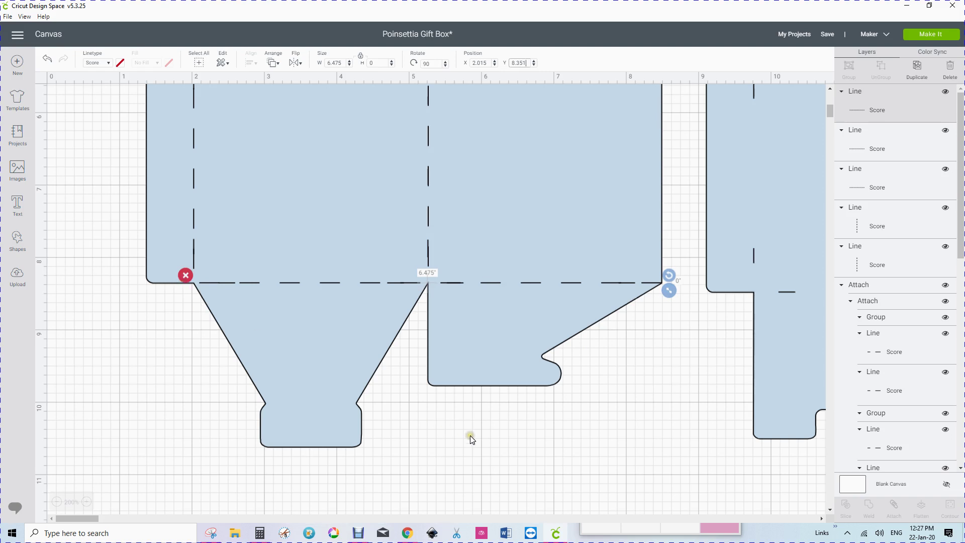
{"action": "left_click", "coordinate": [420, 458]}
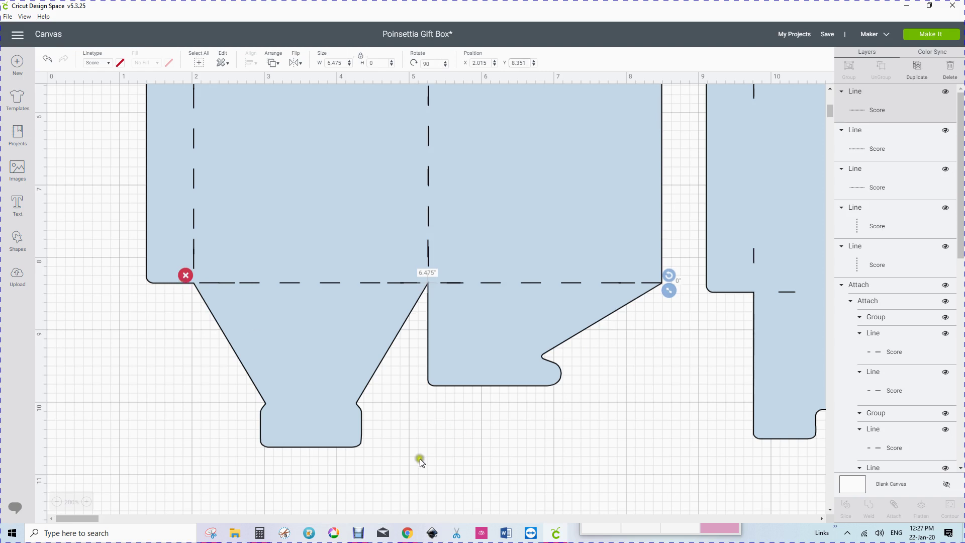
Select all five score lines on the pointed-flap template and attach them to each other.
{"action": "left_click", "coordinate": [57, 501]}
{"action": "left_click", "coordinate": [56, 501]}
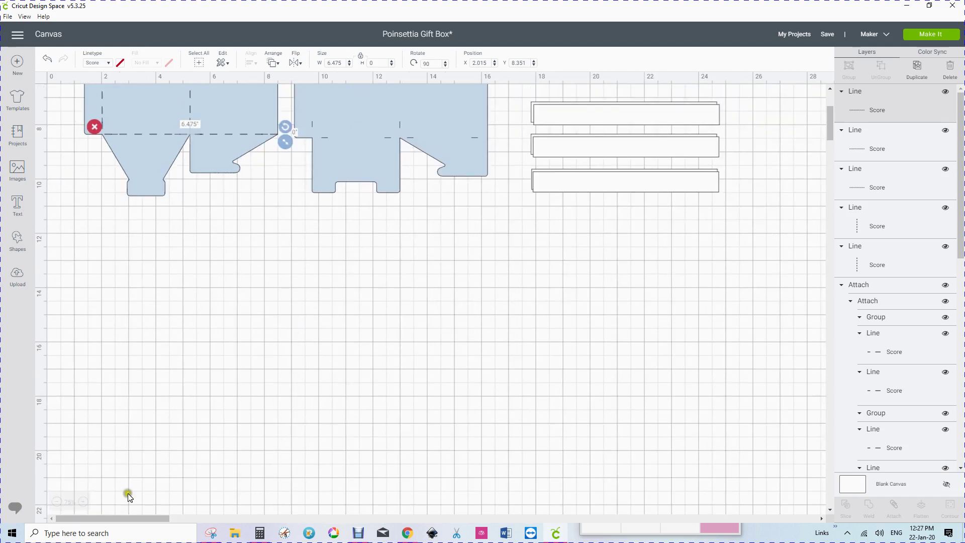
{"action": "scroll", "coordinate": [193, 450], "scroll_direction": "up", "scroll_amount": 3}
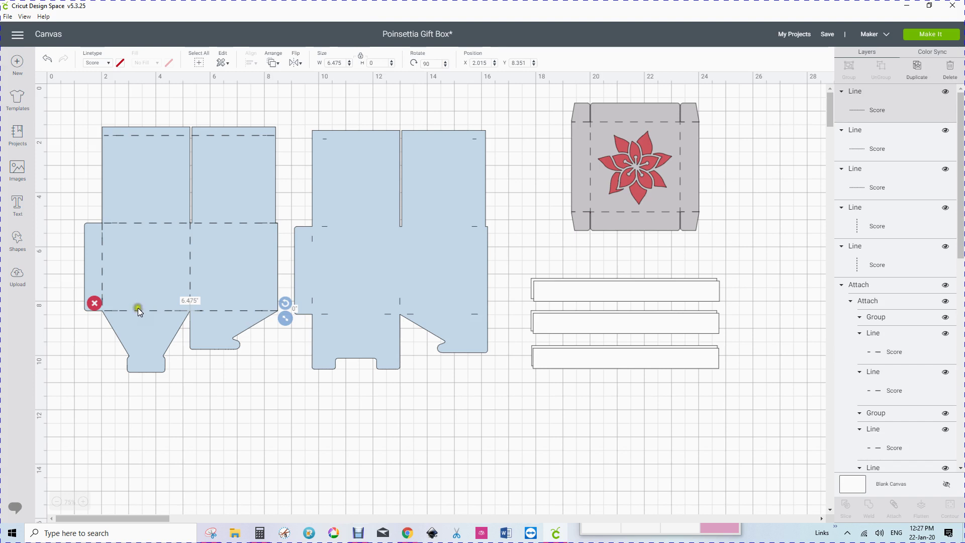
{"action": "left_click", "coordinate": [101, 256], "text": "shift"}
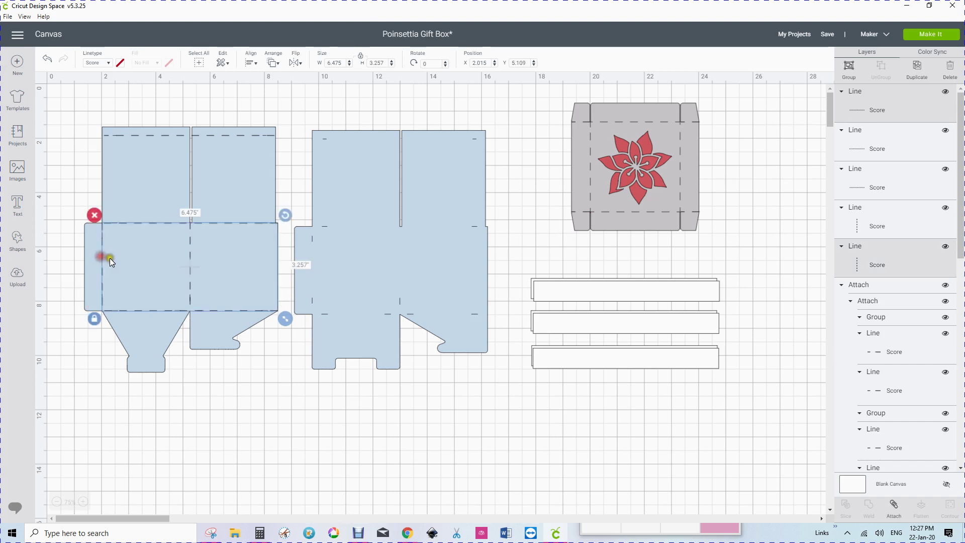
{"action": "left_click", "coordinate": [191, 271], "text": "shift"}
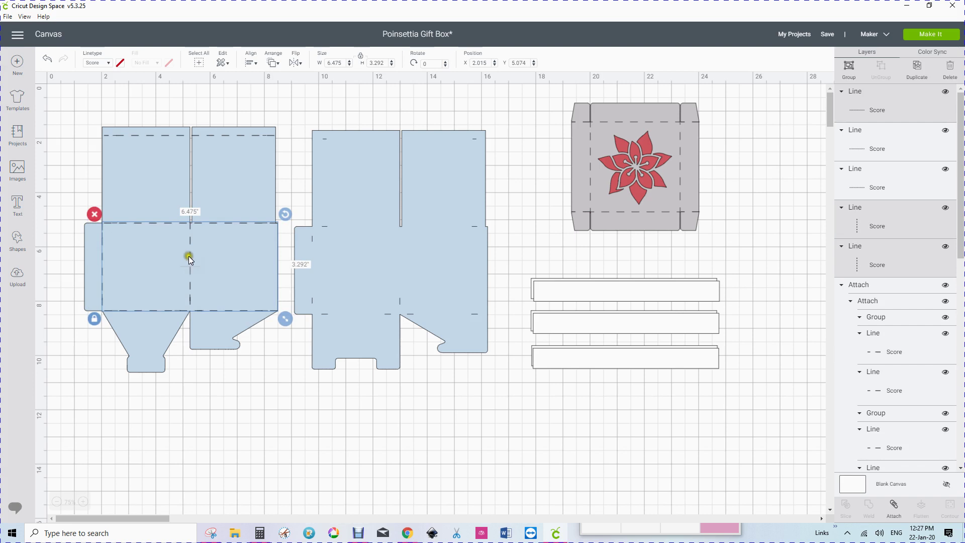
{"action": "left_click", "coordinate": [151, 134], "text": "shift"}
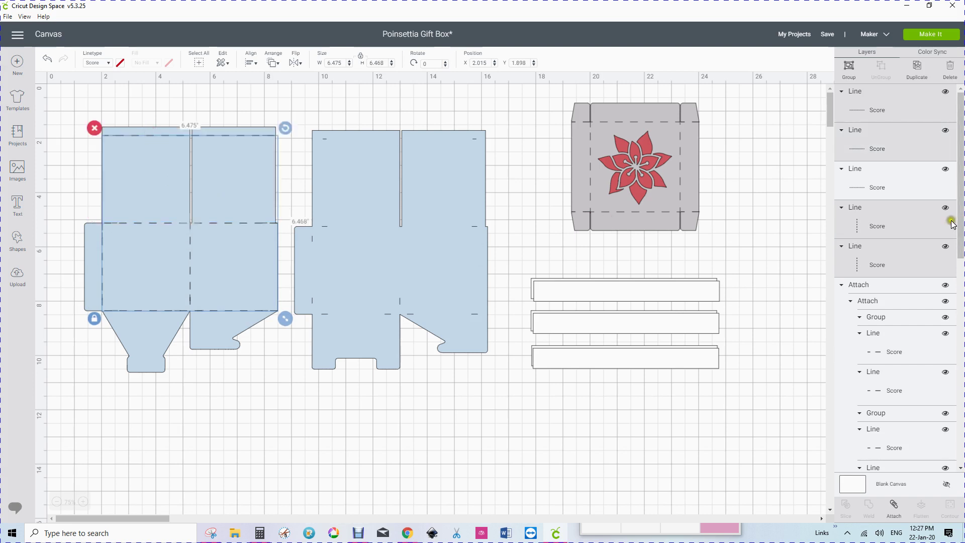
{"action": "left_click", "coordinate": [894, 185], "text": "shift"}
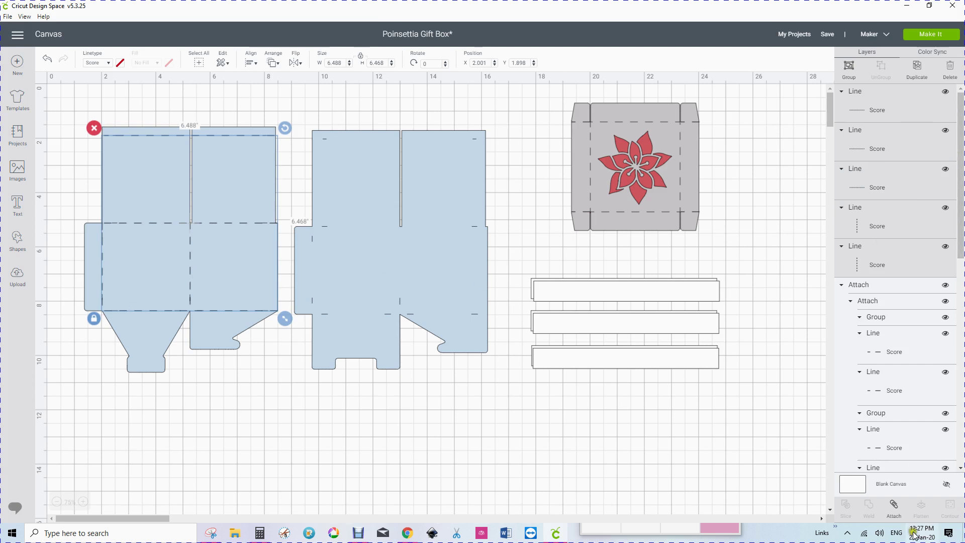
{"action": "left_click", "coordinate": [895, 507]}
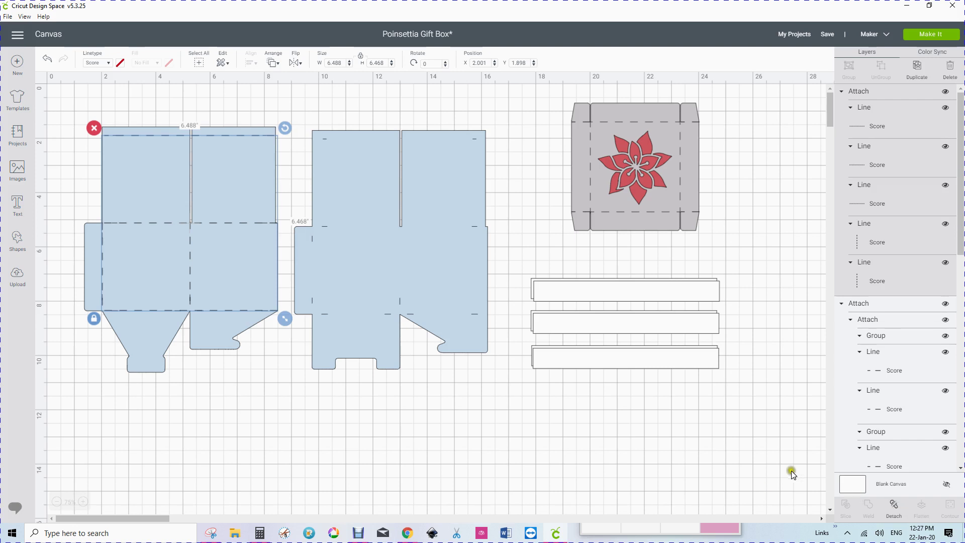
Duplicate the attached score lines and move the copy onto the second blue template at about X 9.723, Y 2.046.
{"action": "left_click", "coordinate": [920, 70]}
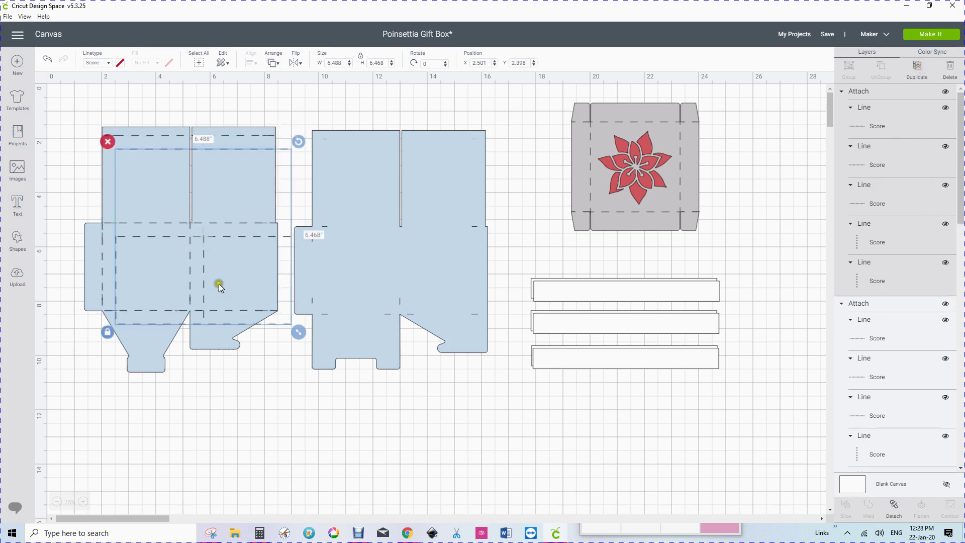
{"action": "left_click_drag", "start_coordinate": [205, 279], "coordinate": [403, 268]}
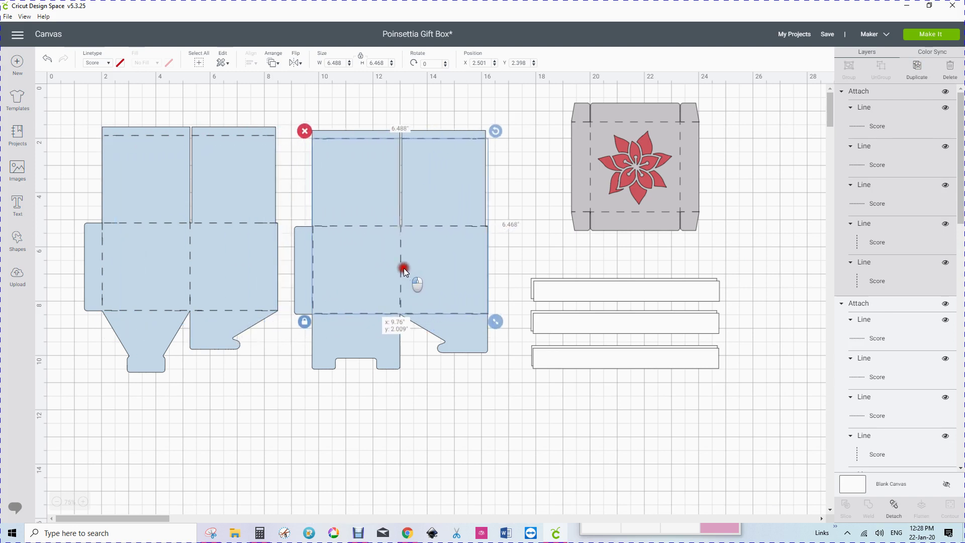
{"action": "left_click_drag", "start_coordinate": [403, 268], "coordinate": [402, 270]}
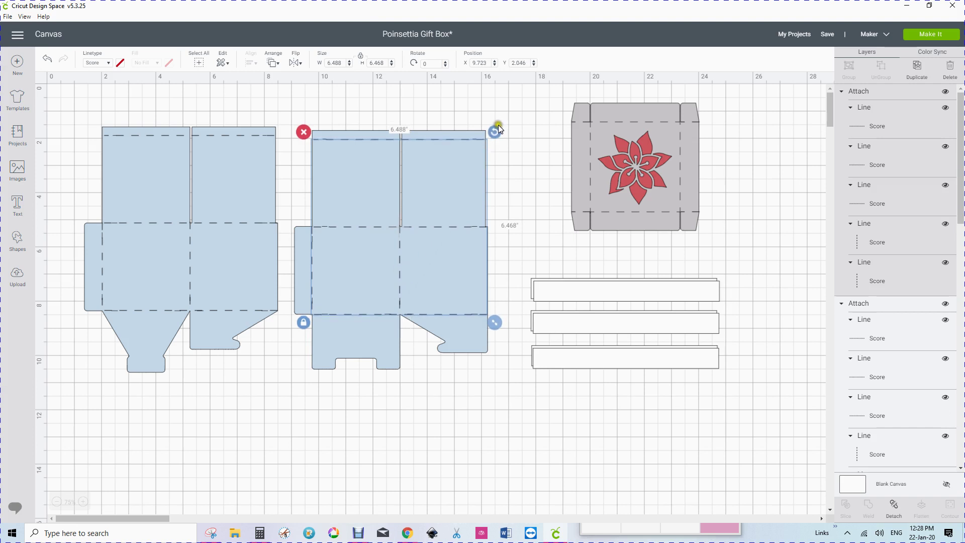
Fine-tune the copied score lines over the second template's fold marks at about X 9.705, Y 2.02, and deselect them.
{"action": "left_click", "coordinate": [534, 65]}
{"action": "type", "text": "3"}
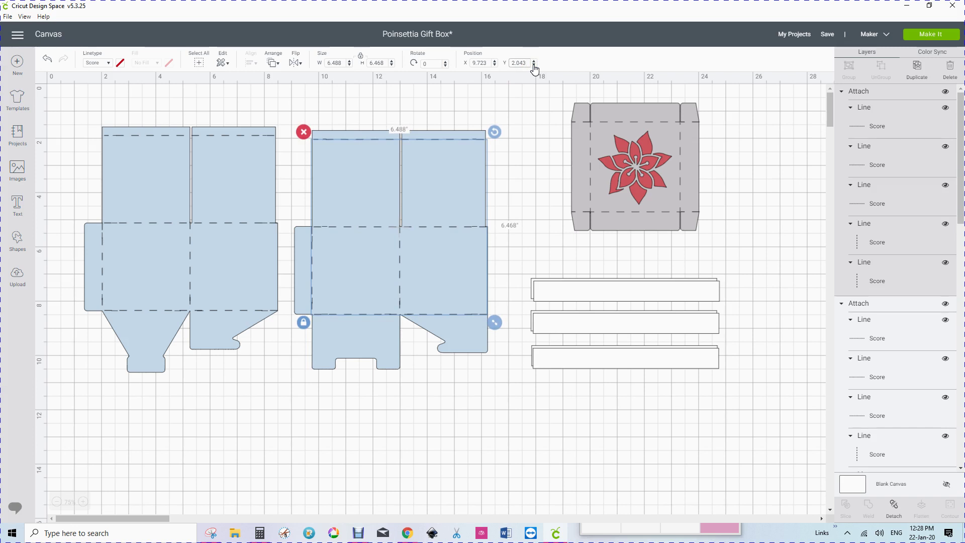
{"action": "key", "text": "BackSpace"}
{"action": "left_click_drag", "start_coordinate": [438, 227], "coordinate": [438, 225]}
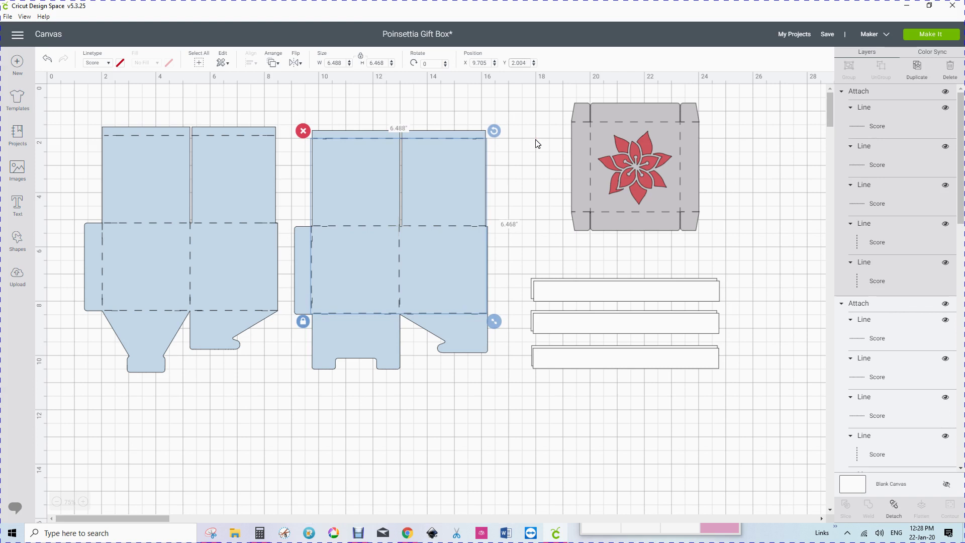
{"action": "key", "text": "BackSpace"}
{"action": "left_click", "coordinate": [536, 115]}
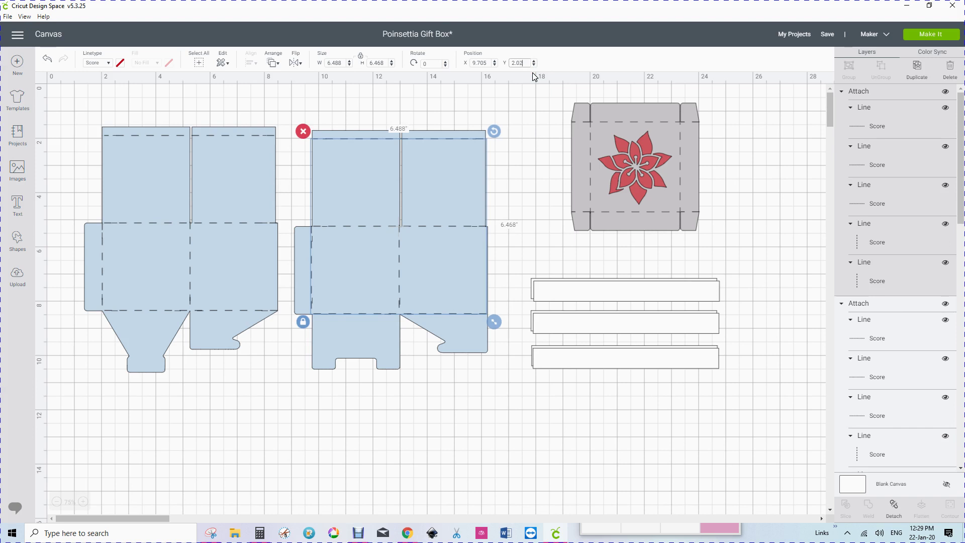
{"action": "left_click", "coordinate": [436, 272]}
{"action": "left_click", "coordinate": [477, 409]}
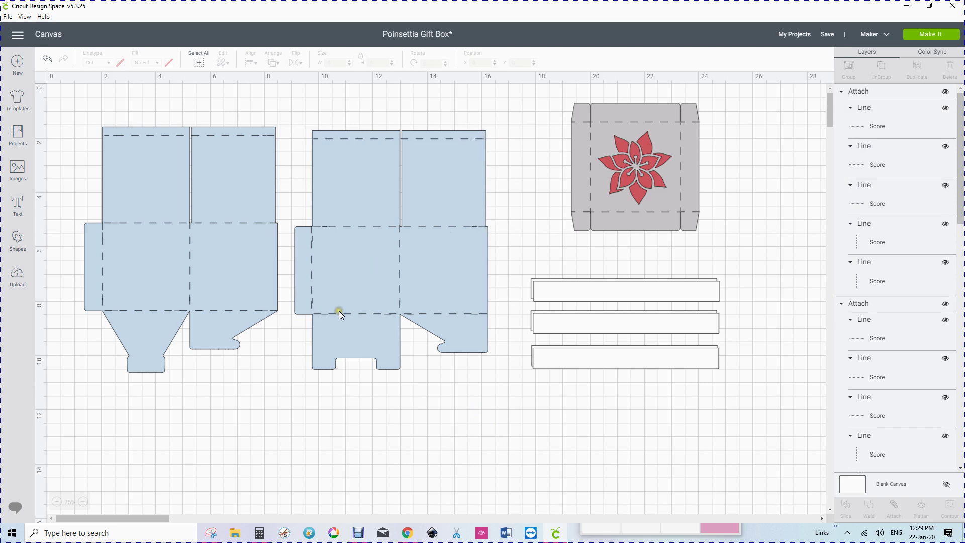
Hide all eleven fold-mark line contours of the pointed-flap blue template, keeping only its outline.
{"action": "left_click", "coordinate": [200, 333]}
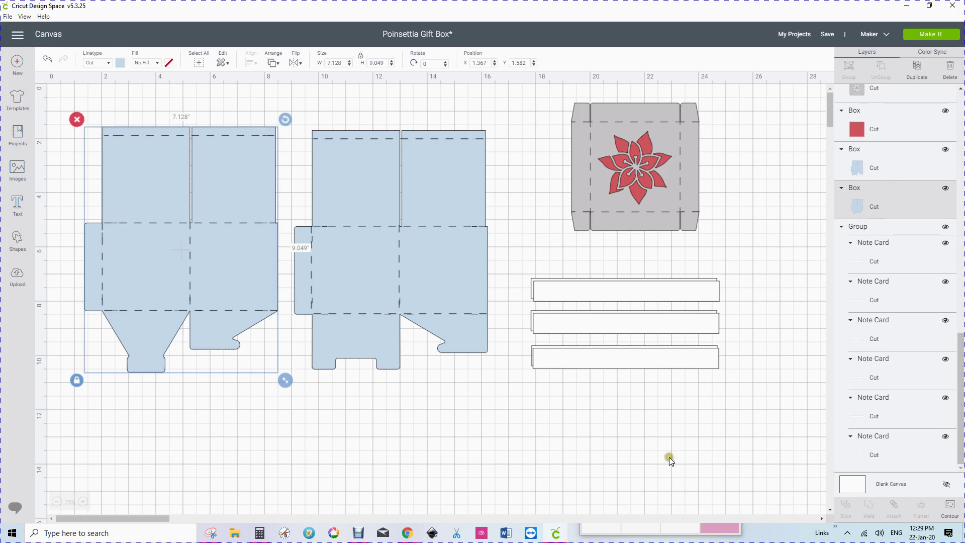
{"action": "left_click", "coordinate": [950, 506]}
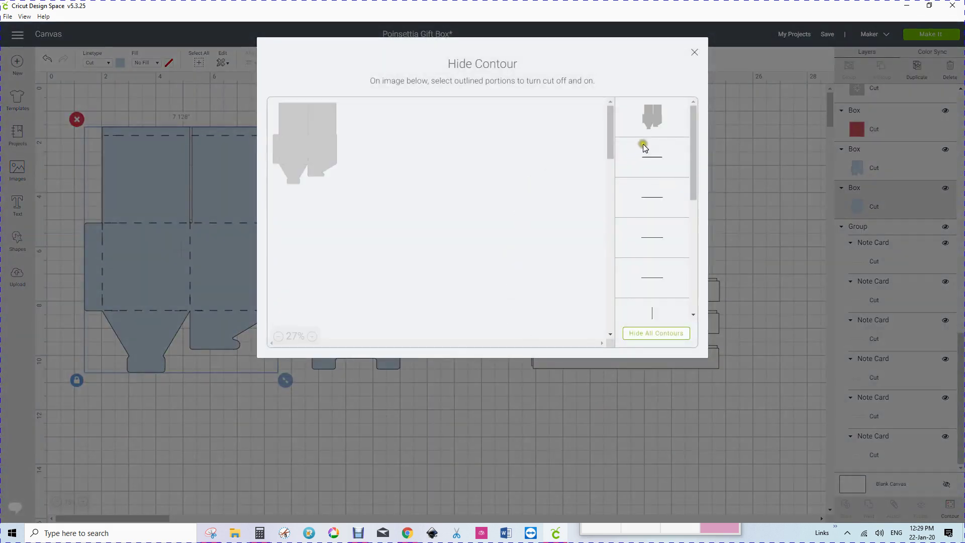
{"action": "left_click", "coordinate": [655, 155]}
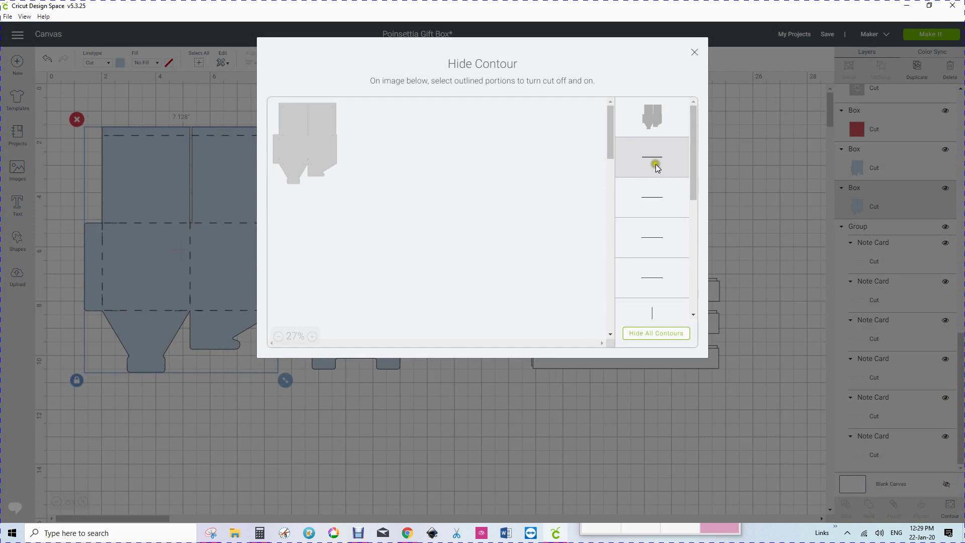
{"action": "left_click", "coordinate": [661, 205]}
{"action": "left_click", "coordinate": [654, 250]}
{"action": "left_click", "coordinate": [648, 279]}
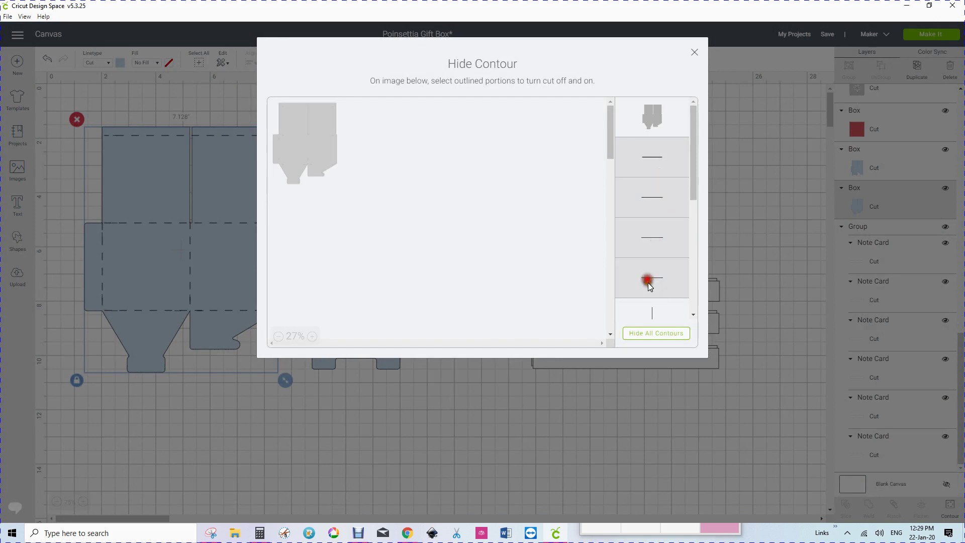
{"action": "left_click", "coordinate": [644, 314]}
{"action": "left_click_drag", "start_coordinate": [697, 187], "coordinate": [712, 278]}
{"action": "left_click", "coordinate": [651, 152]}
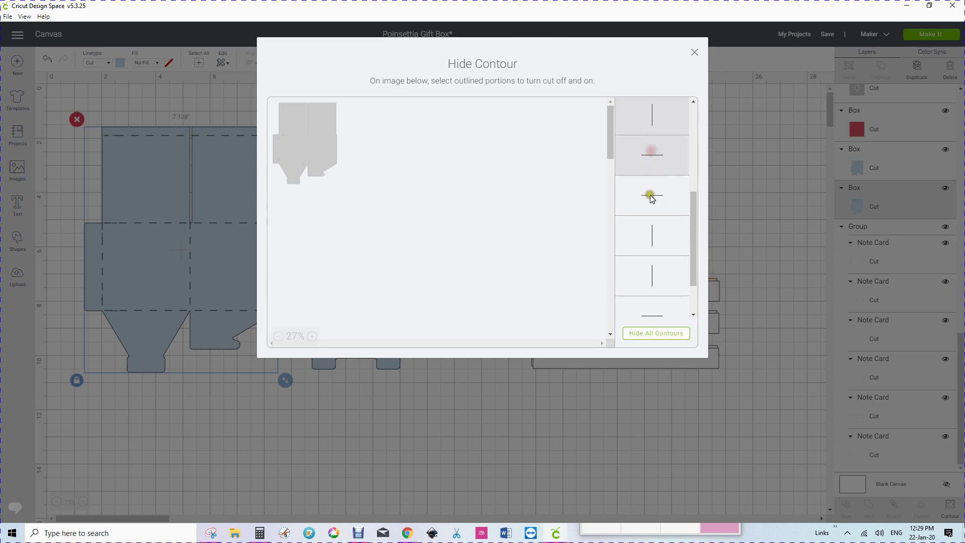
{"action": "left_click", "coordinate": [651, 195]}
{"action": "left_click", "coordinate": [651, 236]}
{"action": "left_click", "coordinate": [653, 275]}
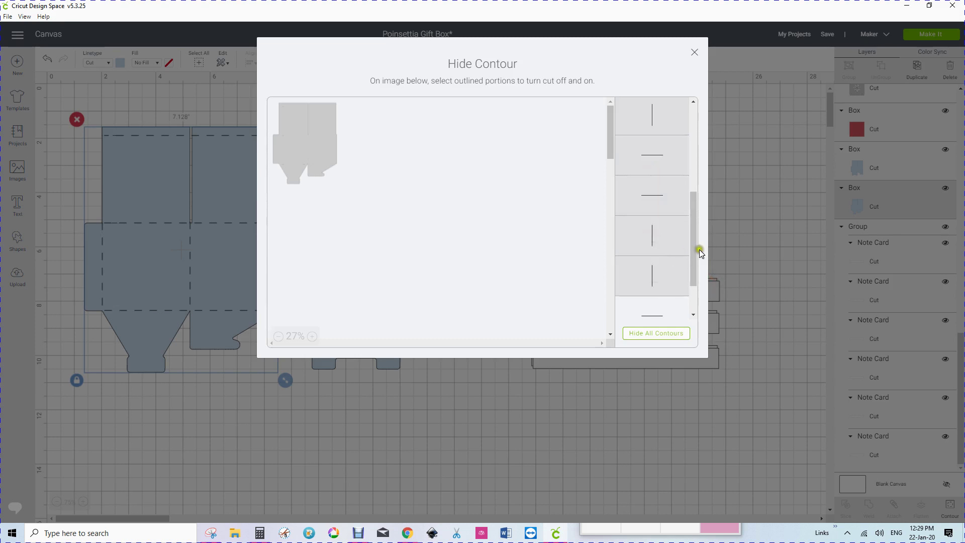
{"action": "left_click_drag", "start_coordinate": [692, 251], "coordinate": [693, 302]}
{"action": "left_click", "coordinate": [659, 258]}
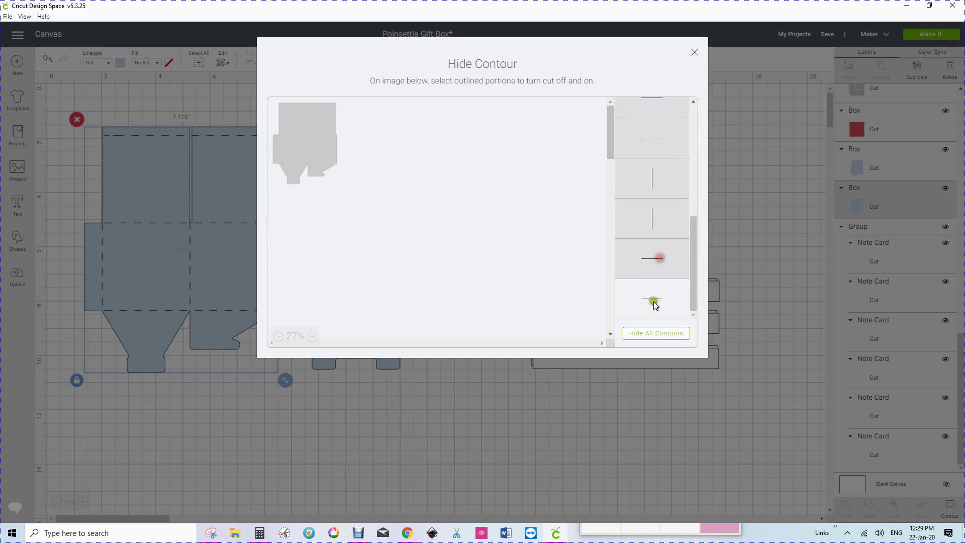
{"action": "left_click", "coordinate": [652, 296]}
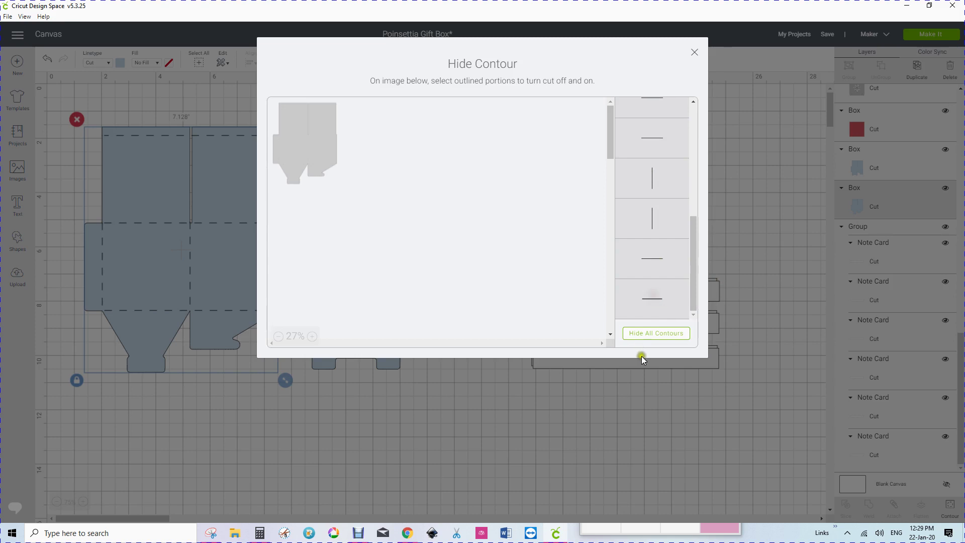
{"action": "left_click", "coordinate": [694, 53]}
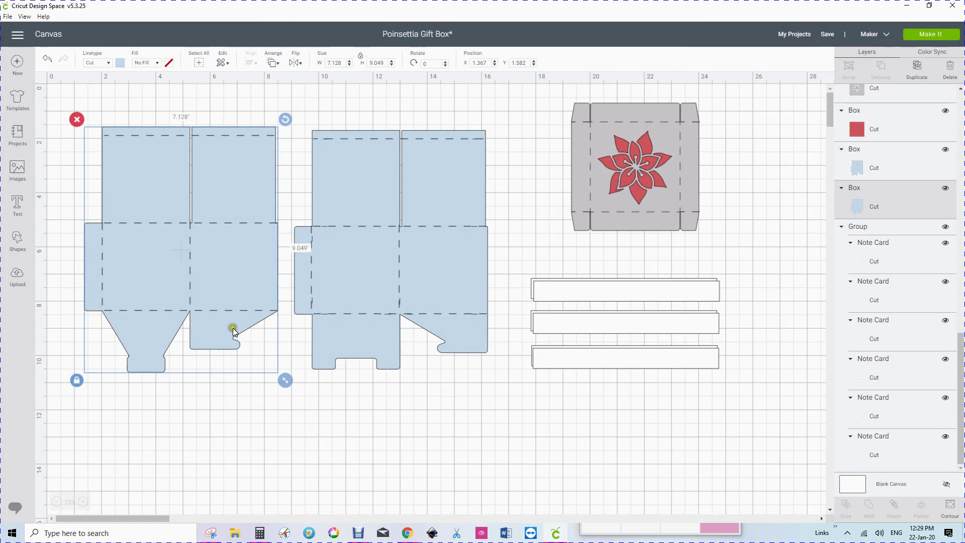
Hide every fold-mark line contour of the second blue template, leaving only the box outline to cut.
{"action": "left_click", "coordinate": [383, 355]}
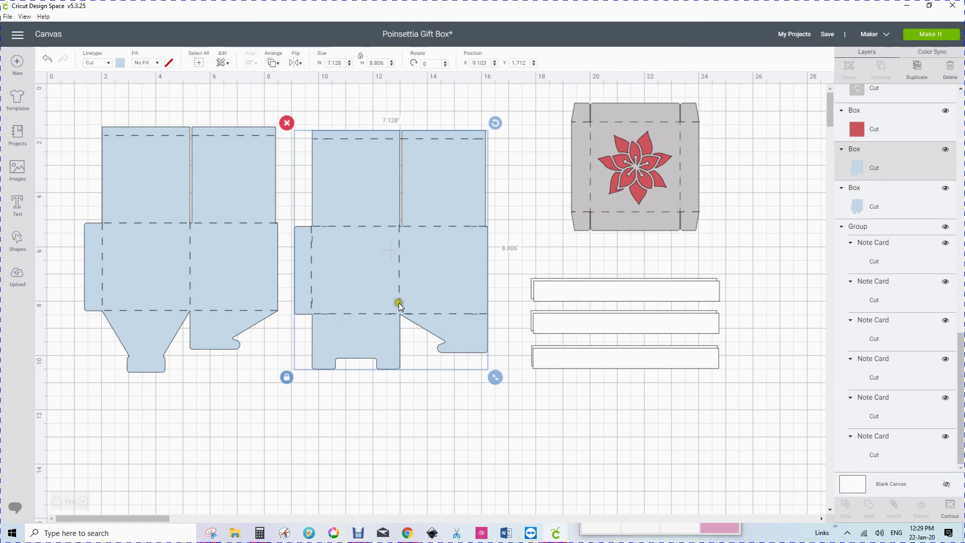
{"action": "left_click", "coordinate": [942, 505]}
{"action": "left_click", "coordinate": [646, 157]}
{"action": "left_click", "coordinate": [654, 198]}
{"action": "left_click", "coordinate": [652, 235]}
{"action": "left_click", "coordinate": [652, 270]}
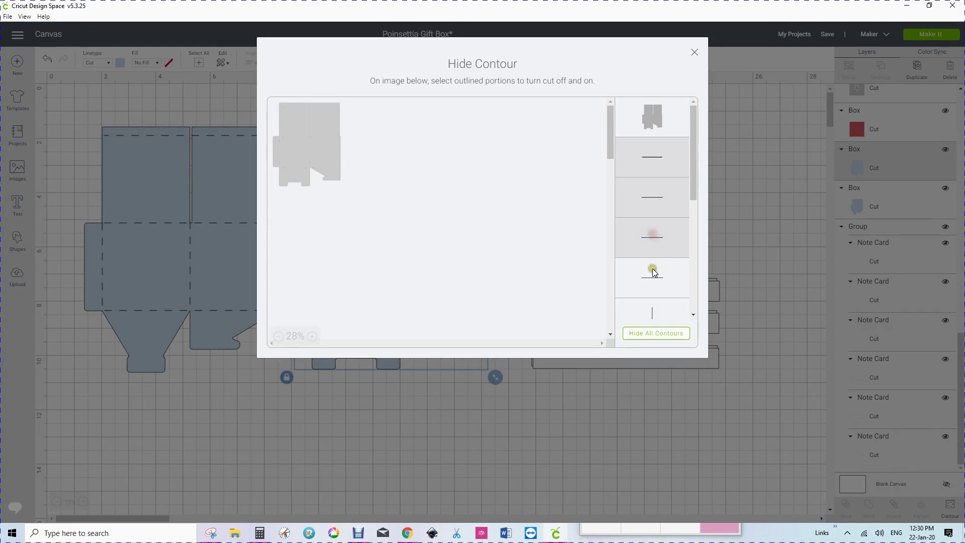
{"action": "left_click", "coordinate": [652, 309]}
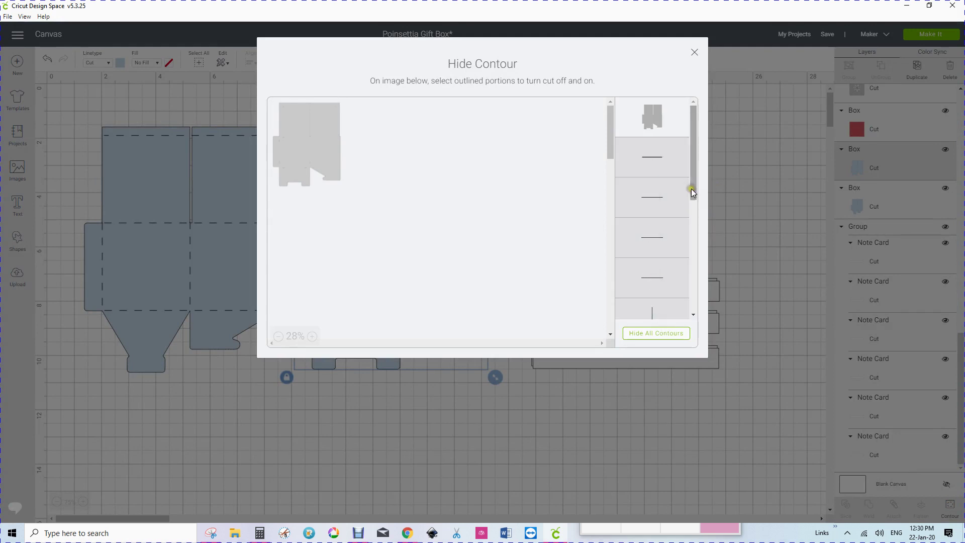
{"action": "left_click_drag", "start_coordinate": [694, 188], "coordinate": [694, 280]}
{"action": "left_click", "coordinate": [646, 134]}
{"action": "left_click", "coordinate": [646, 161]}
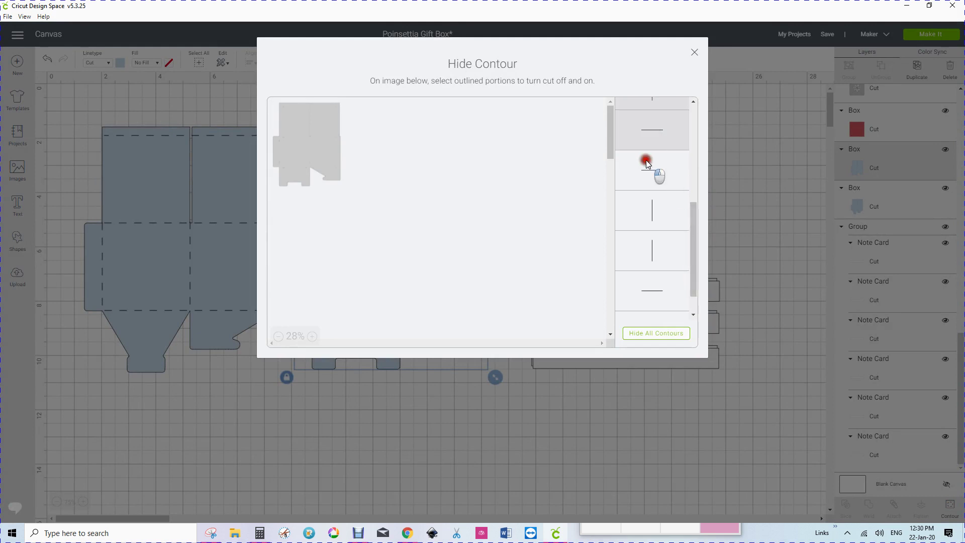
{"action": "left_click", "coordinate": [641, 199]}
{"action": "left_click", "coordinate": [639, 252]}
{"action": "left_click", "coordinate": [641, 290]}
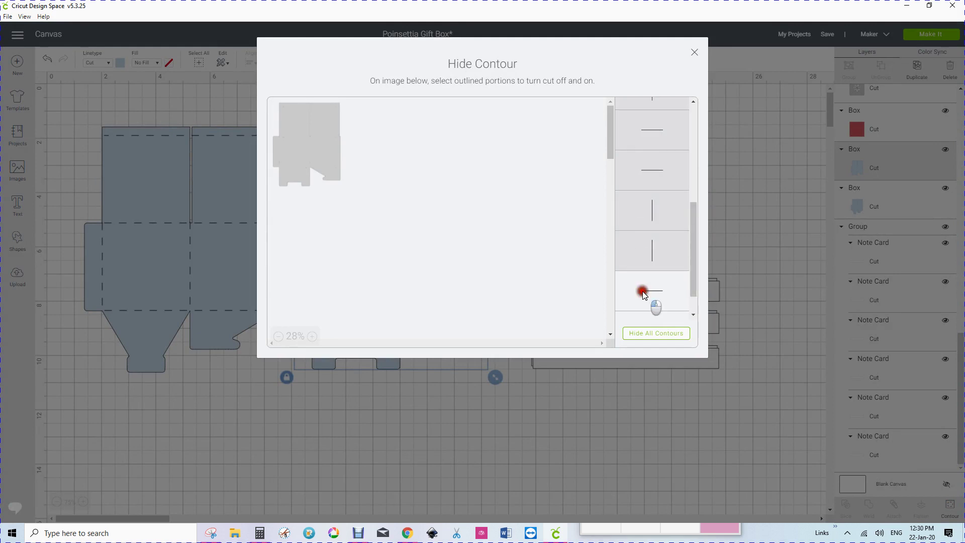
{"action": "left_click_drag", "start_coordinate": [694, 225], "coordinate": [696, 288]}
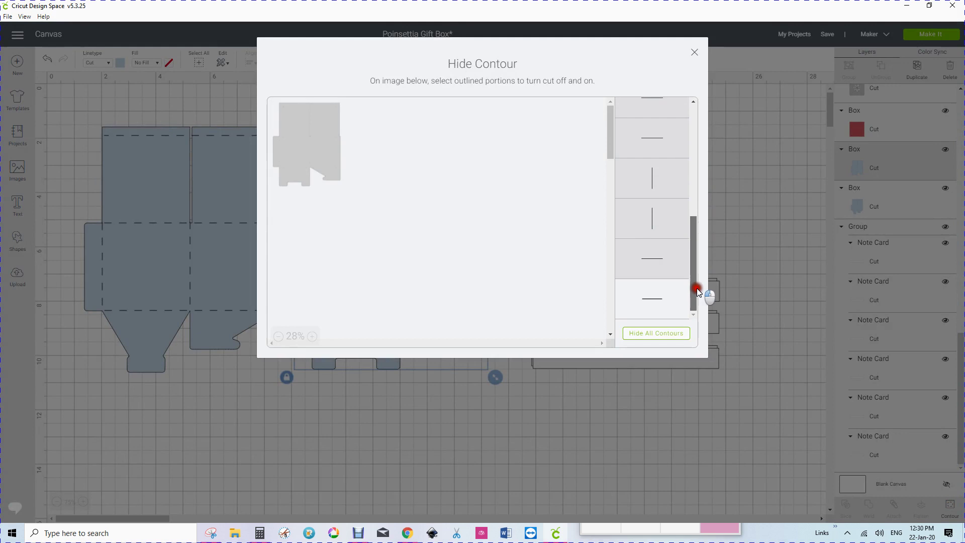
{"action": "left_click", "coordinate": [658, 297]}
{"action": "left_click", "coordinate": [694, 53]}
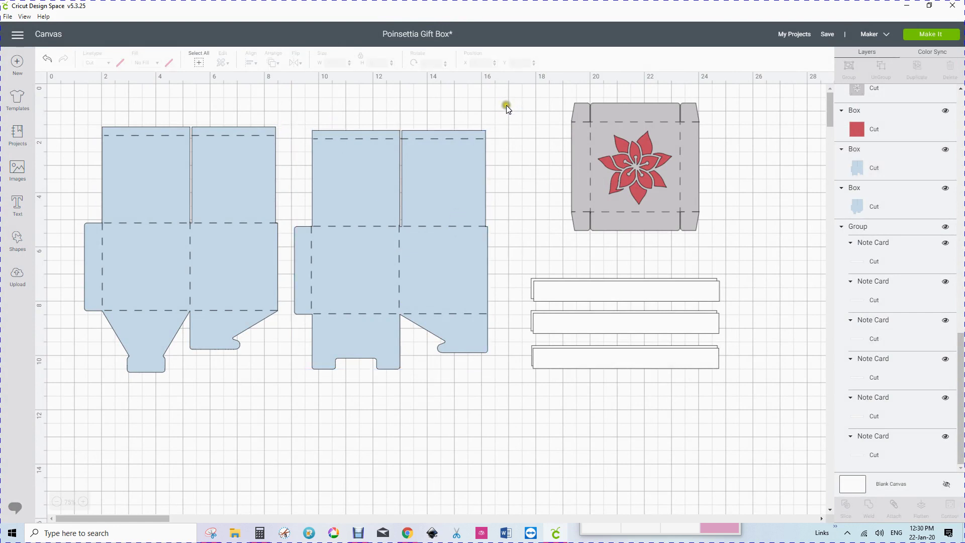
{"action": "left_click_drag", "start_coordinate": [453, 219], "coordinate": [408, 300]}
{"action": "right_click", "coordinate": [408, 300]}
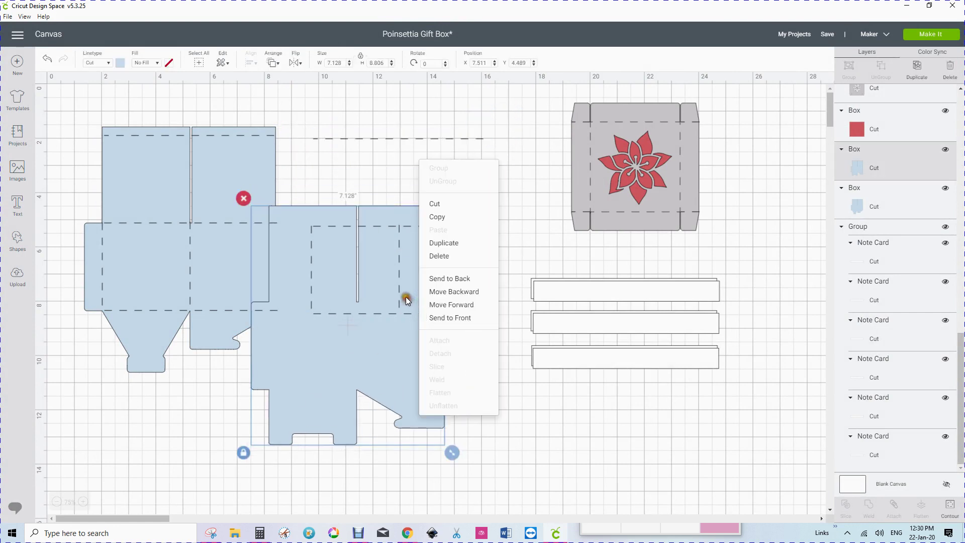
{"action": "left_click", "coordinate": [46, 59]}
{"action": "left_click", "coordinate": [420, 185]}
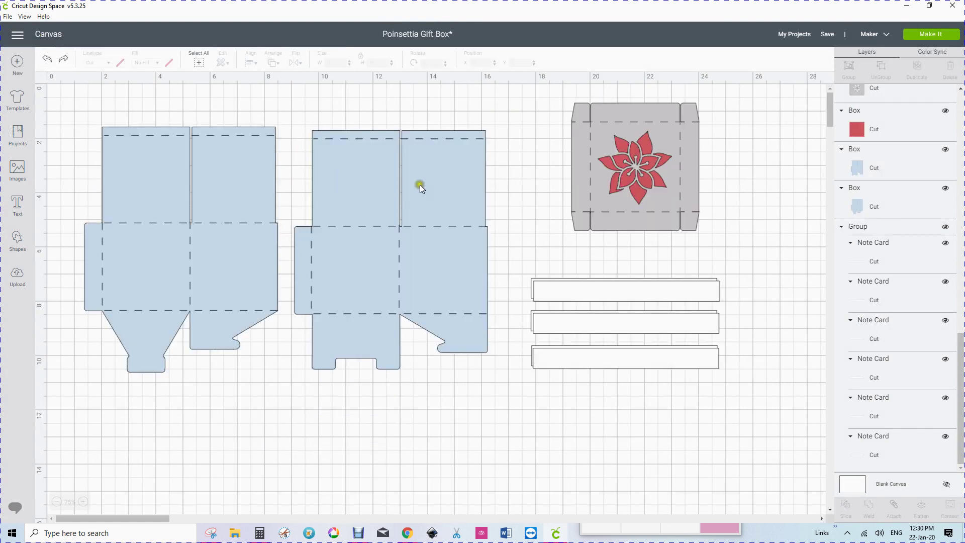
Attach each blue template to its own score lines and move the pointed-flap template to about X 1.33, Y 1.711.
{"action": "left_click_drag", "start_coordinate": [297, 102], "coordinate": [379, 207]}
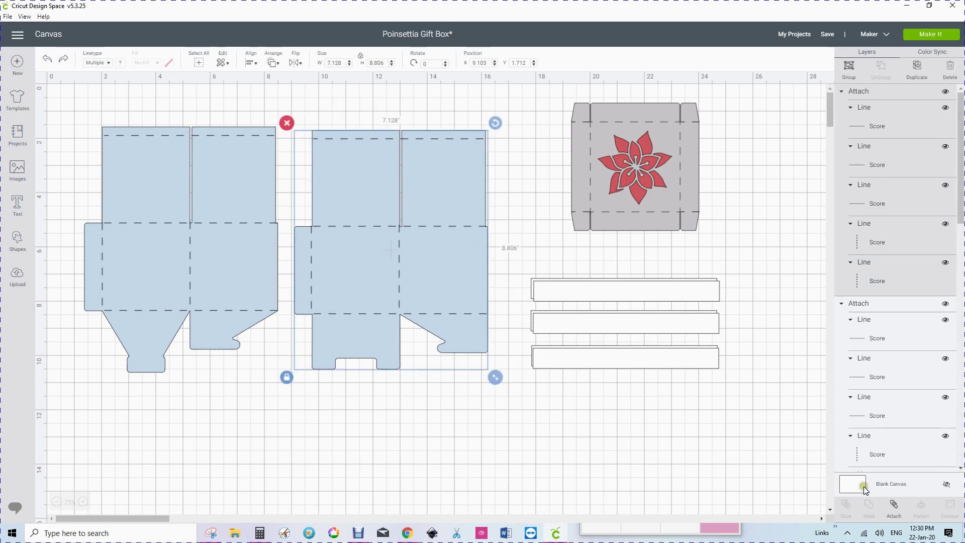
{"action": "left_click", "coordinate": [891, 505]}
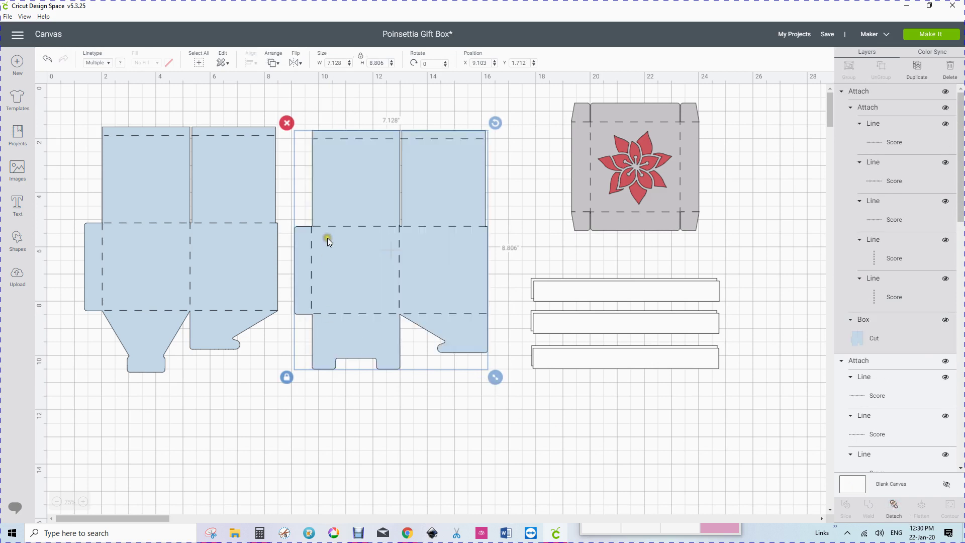
{"action": "left_click_drag", "start_coordinate": [71, 98], "coordinate": [184, 225]}
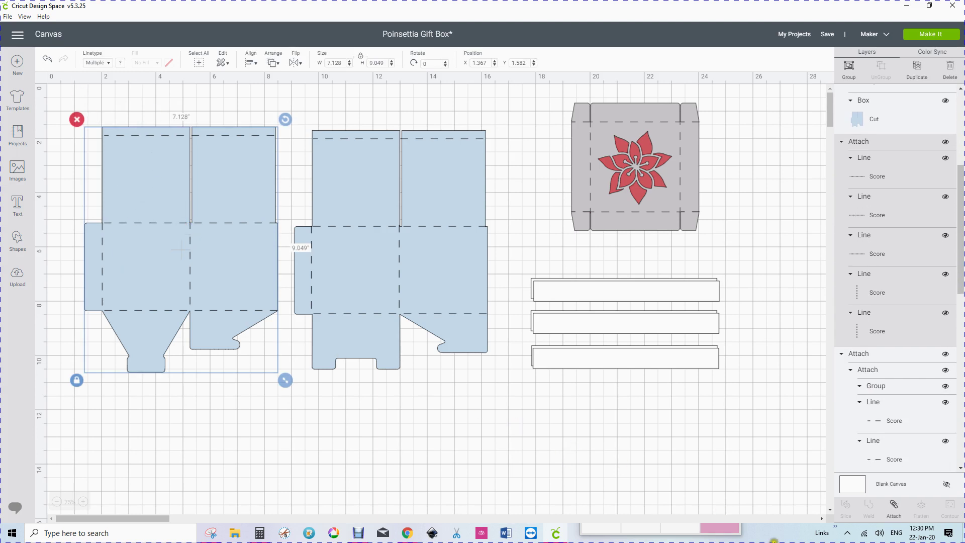
{"action": "left_click", "coordinate": [893, 506]}
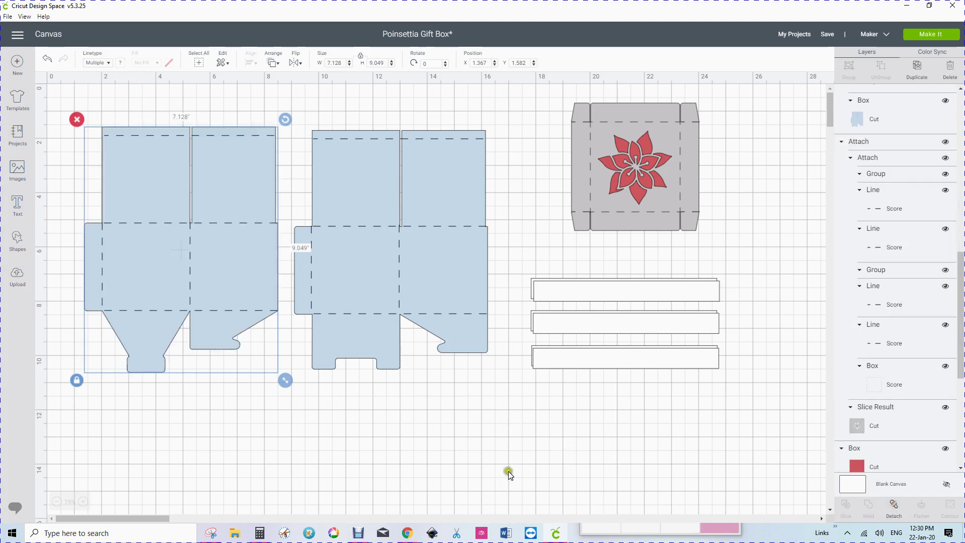
{"action": "mouse_move", "coordinate": [192, 204]}
{"action": "left_mouse_down"}
{"action": "mouse_move", "coordinate": [161, 418]}
{"action": "mouse_move", "coordinate": [176, 448]}
{"action": "mouse_move", "coordinate": [191, 198]}
{"action": "left_mouse_up"}
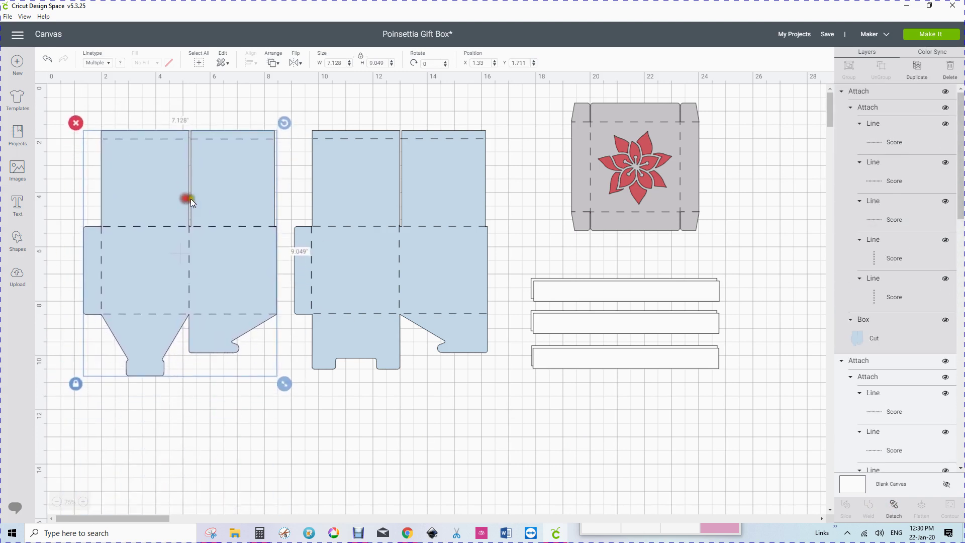
Move the group of white strips to about X 17.822, Y 7.568 and ungroup it.
{"action": "left_click", "coordinate": [616, 297]}
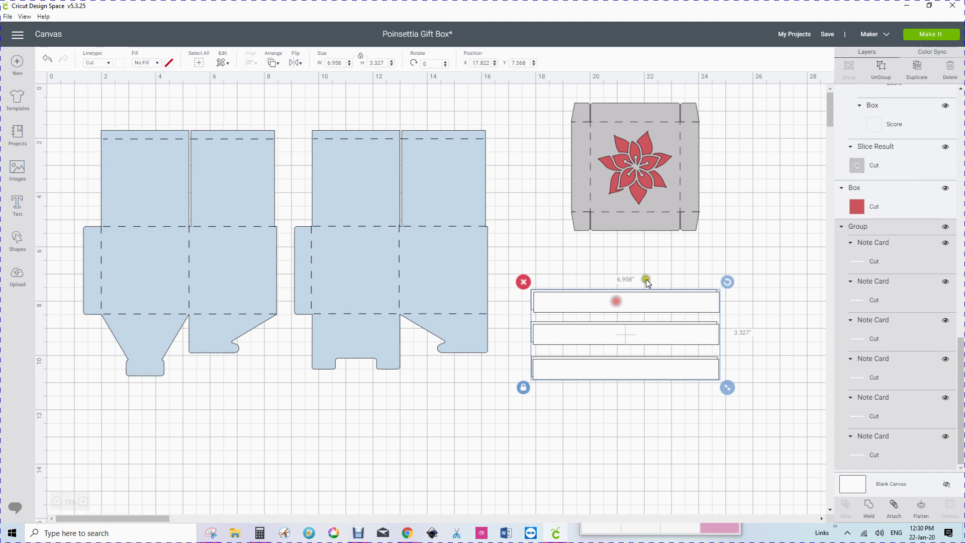
{"action": "left_click", "coordinate": [769, 219]}
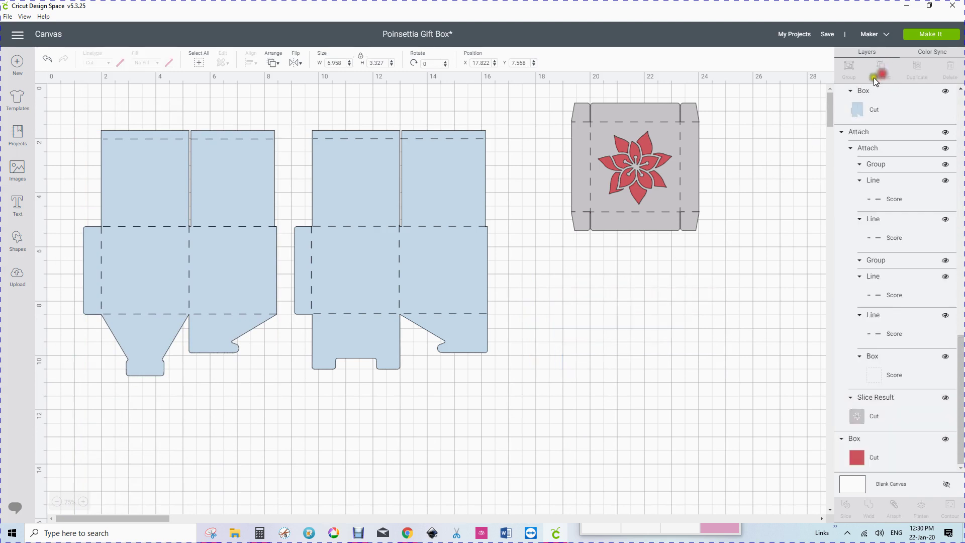
Lay three white strips across the second blue template's middle panels, at about Y 5.22, Y 7.716 and Y 6.465.
{"action": "left_click", "coordinate": [608, 306]}
{"action": "left_click_drag", "start_coordinate": [610, 301], "coordinate": [378, 237]}
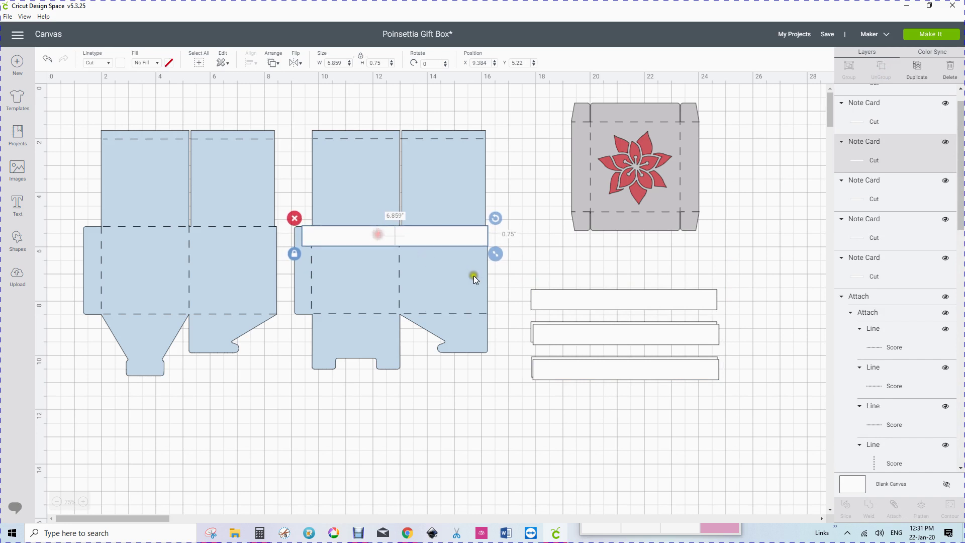
{"action": "left_click_drag", "start_coordinate": [617, 304], "coordinate": [393, 305]}
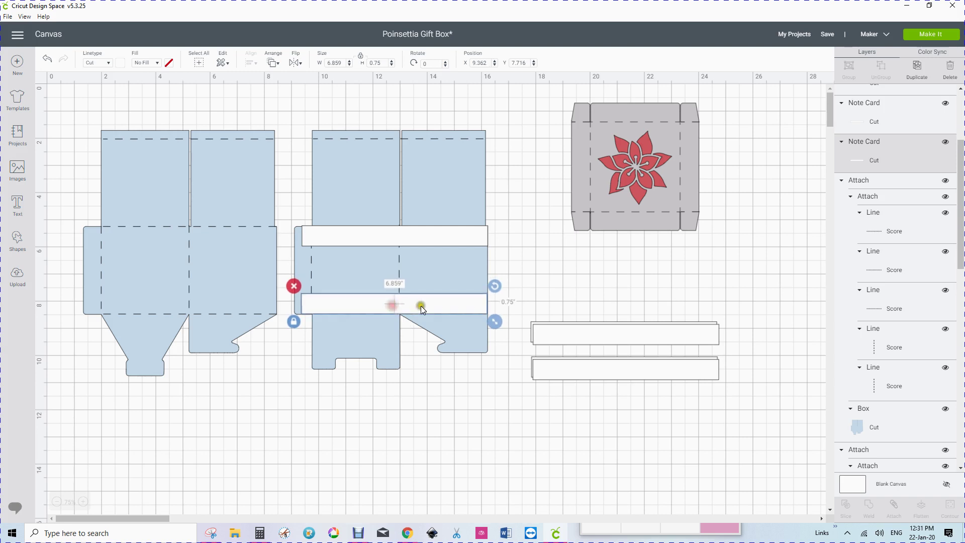
{"action": "left_click_drag", "start_coordinate": [640, 334], "coordinate": [409, 271]}
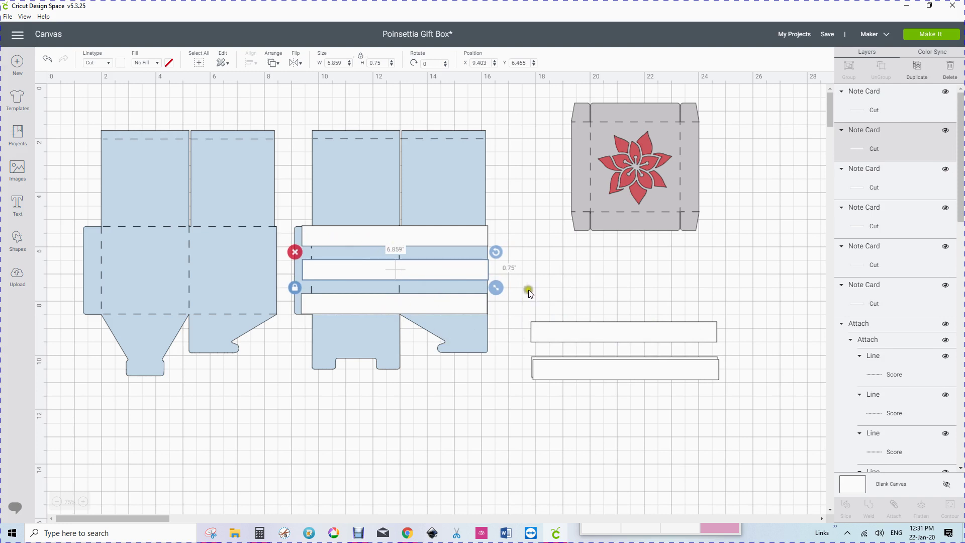
Move the gray lid to about X 20.926, Y 0.611 and take the three white strips off the second template, placing them below the lid.
{"action": "left_click_drag", "start_coordinate": [668, 184], "coordinate": [583, 198]}
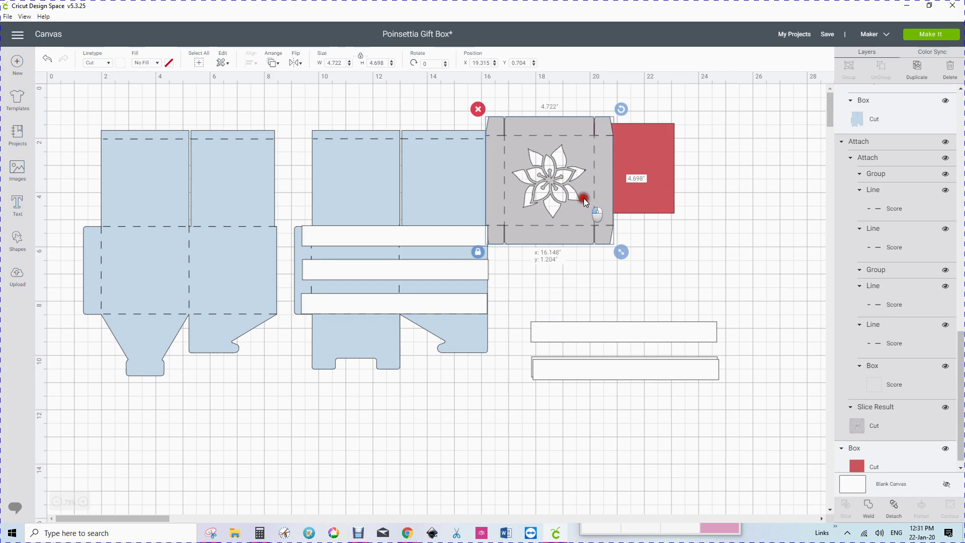
{"action": "left_click_drag", "start_coordinate": [584, 198], "coordinate": [713, 182]}
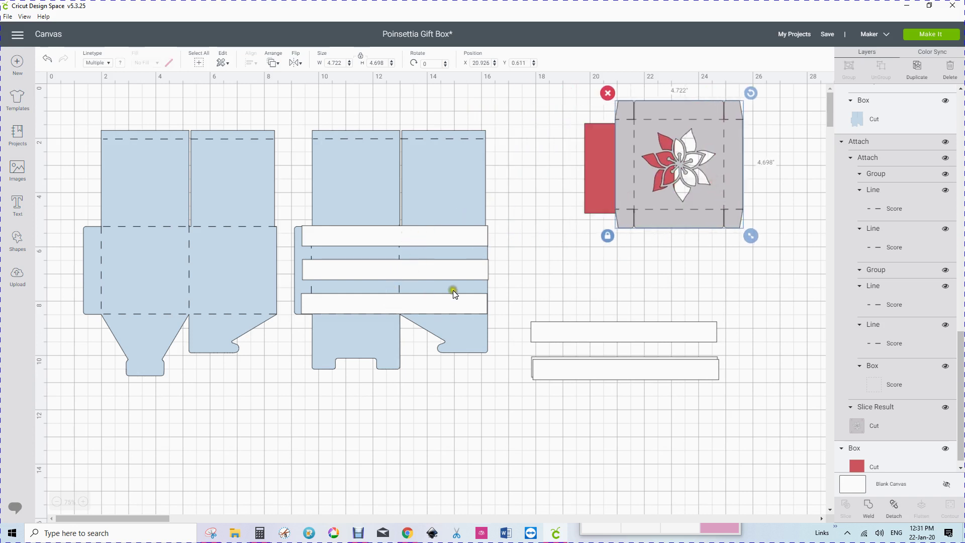
{"action": "left_click_drag", "start_coordinate": [393, 304], "coordinate": [666, 299]}
{"action": "left_click_drag", "start_coordinate": [440, 235], "coordinate": [701, 276]}
{"action": "left_click_drag", "start_coordinate": [429, 266], "coordinate": [669, 245]}
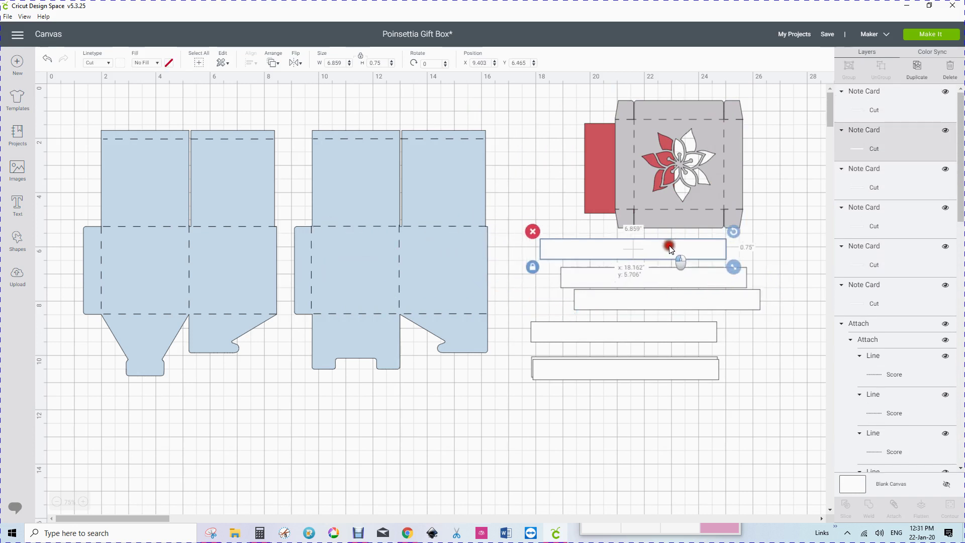
Duplicate a white strip, place the copy across the second blue template's middle panels, and shift the gray lid beside that template.
{"action": "left_click", "coordinate": [921, 70]}
{"action": "left_click_drag", "start_coordinate": [642, 265], "coordinate": [380, 295]}
{"action": "left_click_drag", "start_coordinate": [663, 191], "coordinate": [523, 210]}
{"action": "left_click_drag", "start_coordinate": [414, 281], "coordinate": [423, 262]}
Unlock the copied strip's proportions, enlarge it to about 6.877 × 1.232 in, and position it at about X 9.366, Y 6.539.
{"action": "left_click", "coordinate": [294, 287]}
{"action": "left_click_drag", "start_coordinate": [495, 293], "coordinate": [496, 304]}
{"action": "left_click_drag", "start_coordinate": [448, 277], "coordinate": [450, 282]}
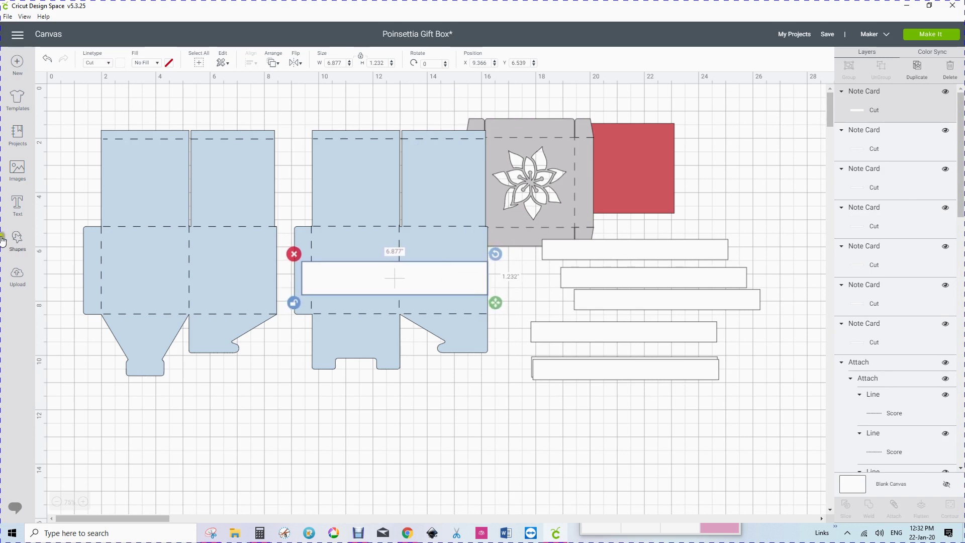
Search the image library for "pointesttia" and return to the canvas.
{"action": "left_click", "coordinate": [17, 166]}
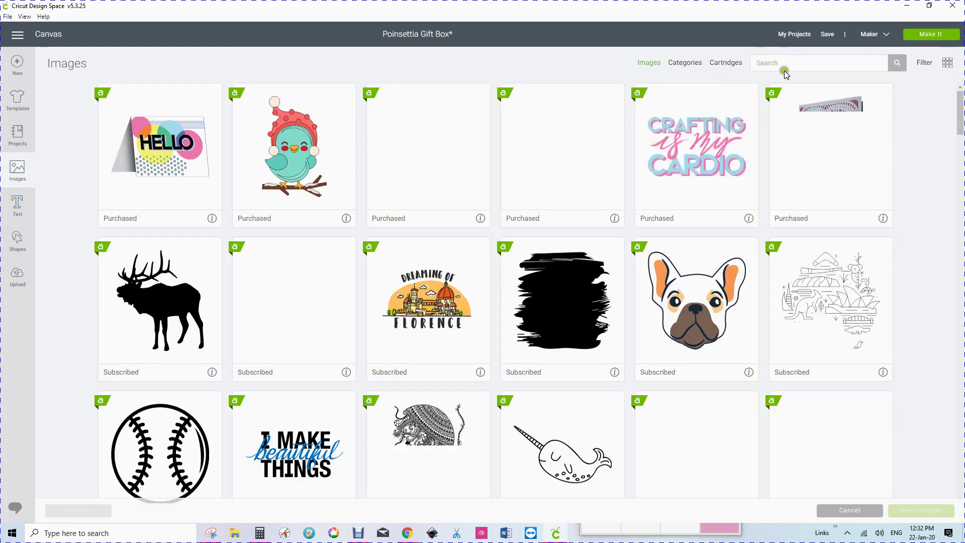
{"action": "left_click", "coordinate": [782, 66]}
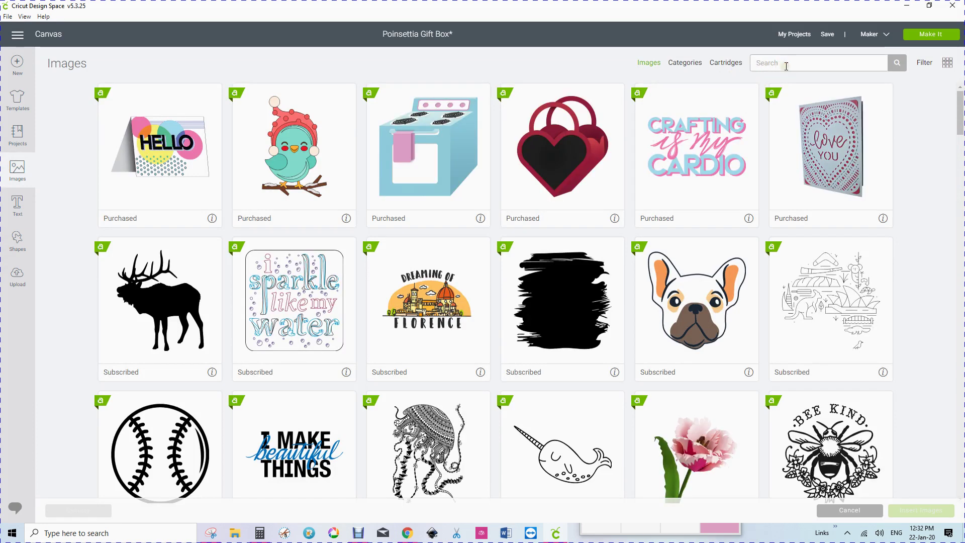
{"action": "type", "text": "poi"}
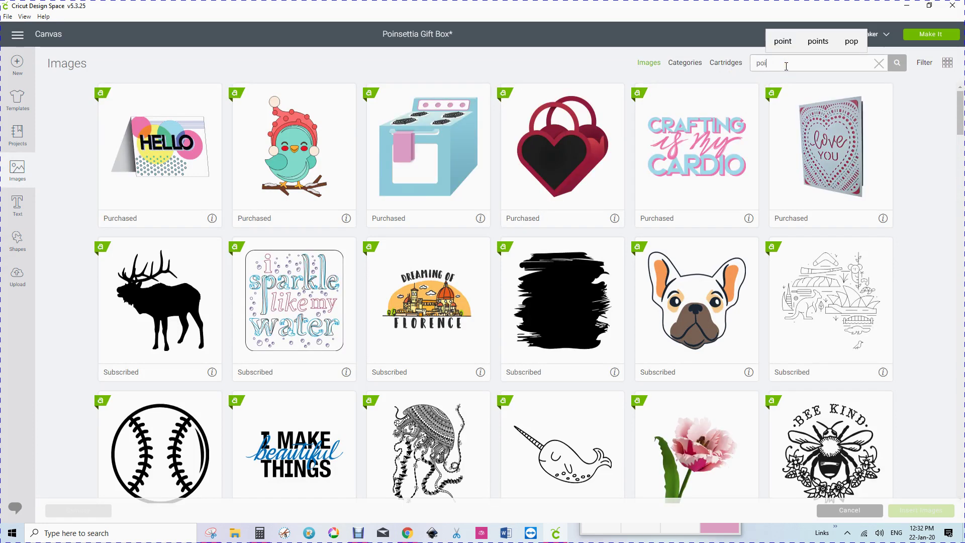
{"action": "type", "text": "ntestt"}
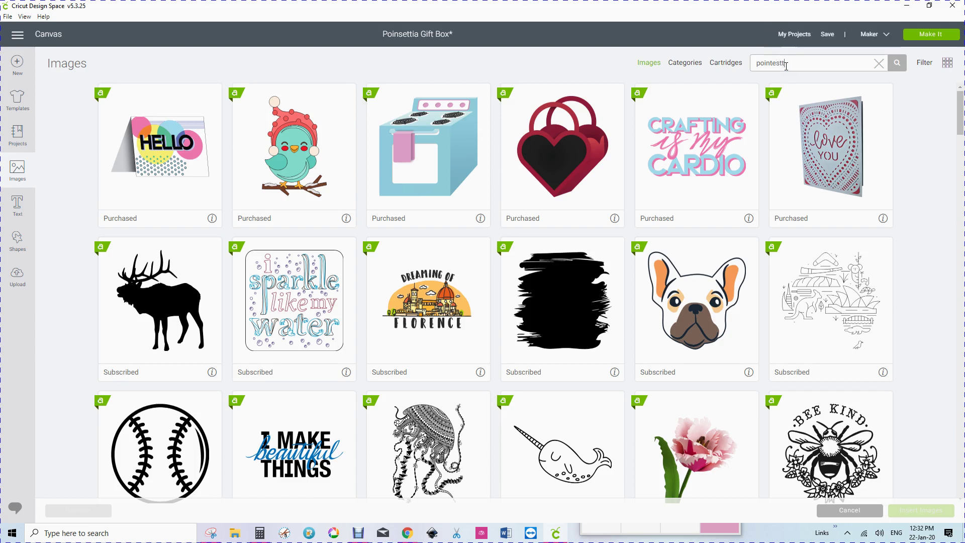
{"action": "type", "text": "ia"}
{"action": "key", "text": "Return"}
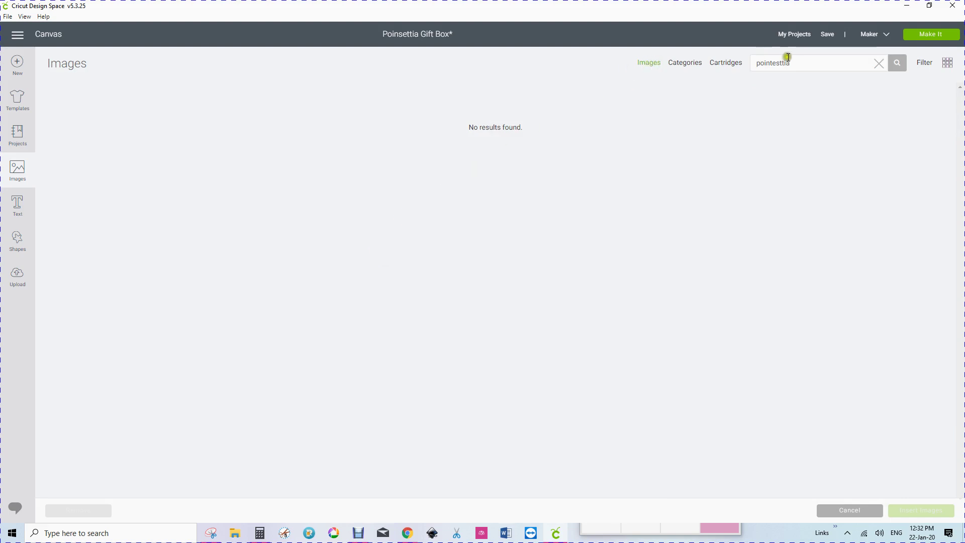
{"action": "left_click", "coordinate": [896, 64]}
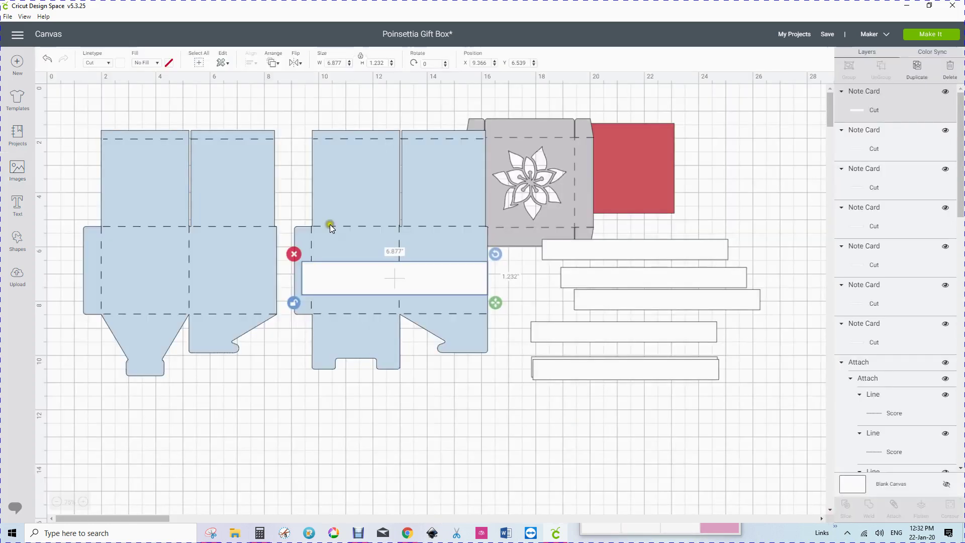
Rearrange the canvas by overlapping the two blue templates, moving the white strip to X 11.273, Y 2.631 and the gray lid to X 2.926, Y 10.667.
{"action": "left_click_drag", "start_coordinate": [529, 191], "coordinate": [208, 457]}
{"action": "left_click_drag", "start_coordinate": [213, 191], "coordinate": [206, 159]}
{"action": "left_click_drag", "start_coordinate": [380, 221], "coordinate": [230, 181]}
{"action": "left_click_drag", "start_coordinate": [215, 393], "coordinate": [381, 374]}
{"action": "mouse_move", "coordinate": [380, 275]}
{"action": "left_mouse_down"}
{"action": "mouse_move", "coordinate": [397, 261]}
{"action": "mouse_move", "coordinate": [432, 170]}
{"action": "left_mouse_up"}
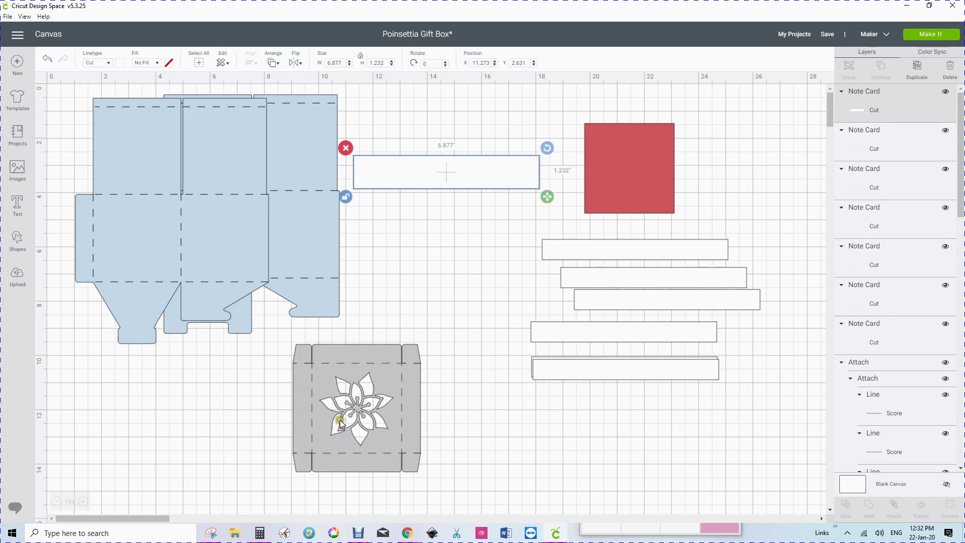
{"action": "left_click_drag", "start_coordinate": [342, 432], "coordinate": [179, 451]}
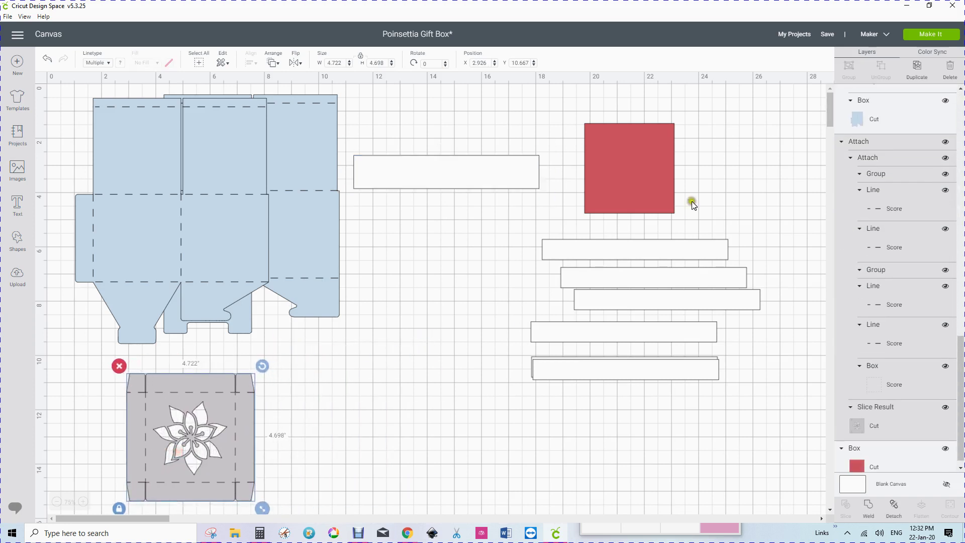
Duplicate the gray poinsettia lid and place the two lids at about X 0.704, Y 9.796 and X 10.778, Y 9.574.
{"action": "left_click", "coordinate": [919, 67]}
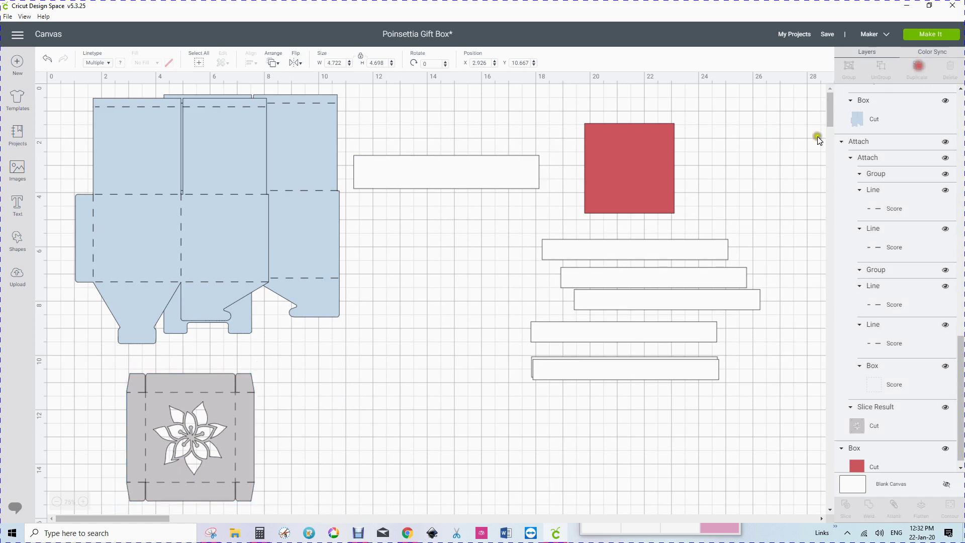
{"action": "left_click_drag", "start_coordinate": [267, 443], "coordinate": [418, 374]}
{"action": "left_click_drag", "start_coordinate": [178, 455], "coordinate": [119, 434]}
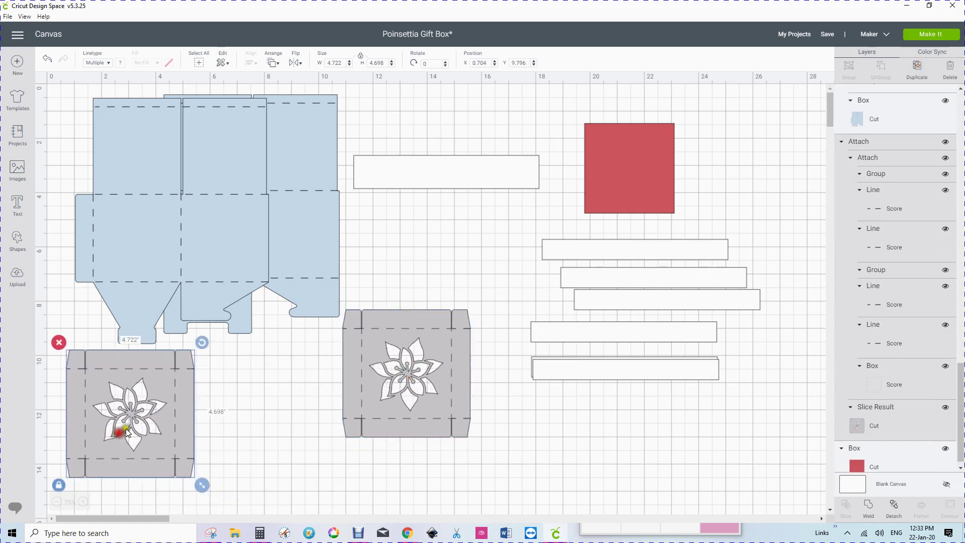
{"action": "left_click_drag", "start_coordinate": [388, 399], "coordinate": [386, 435]}
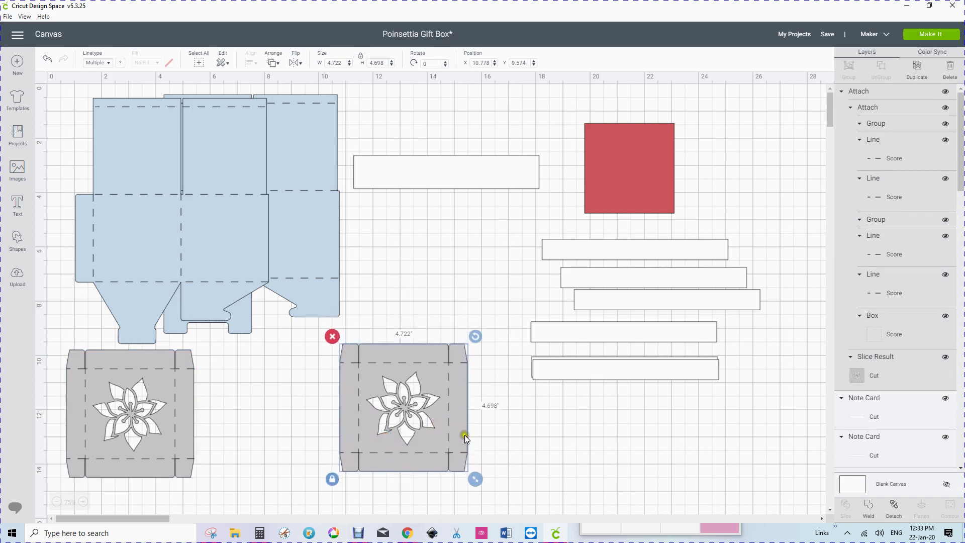
Detach the gray lid at X 10.778 and delete its score-line set, keeping only the poinsettia cutout piece.
{"action": "left_click", "coordinate": [893, 507]}
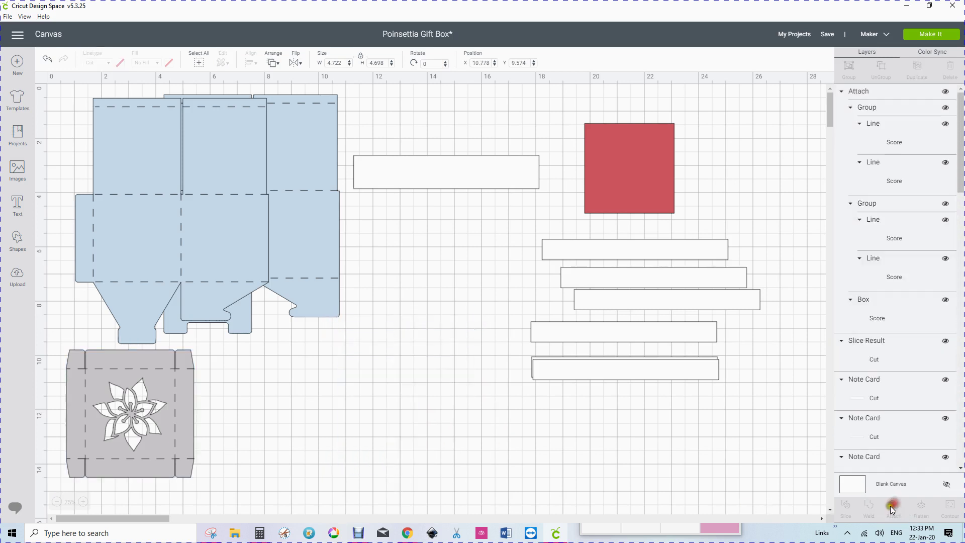
{"action": "left_click_drag", "start_coordinate": [446, 438], "coordinate": [658, 484]}
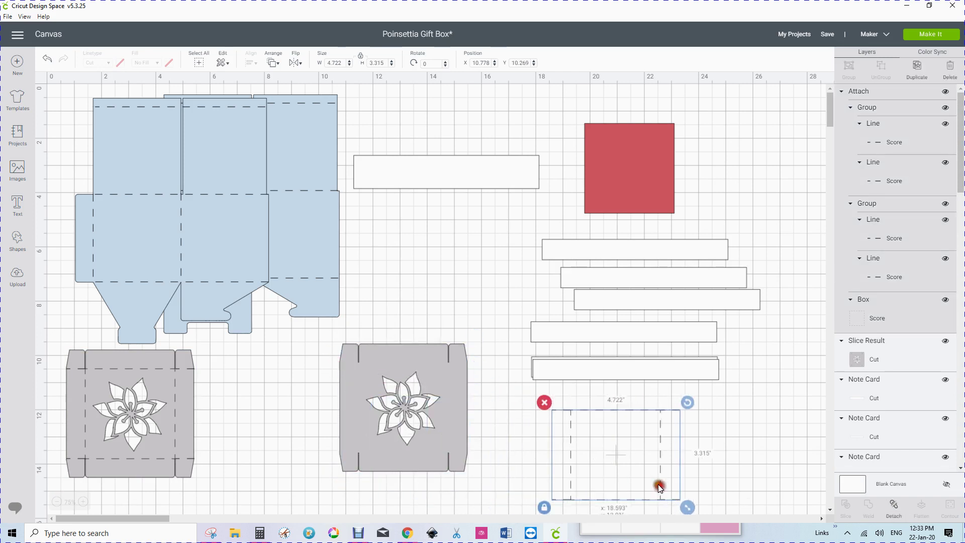
{"action": "left_click", "coordinate": [543, 402]}
{"action": "left_click_drag", "start_coordinate": [446, 393], "coordinate": [442, 385]}
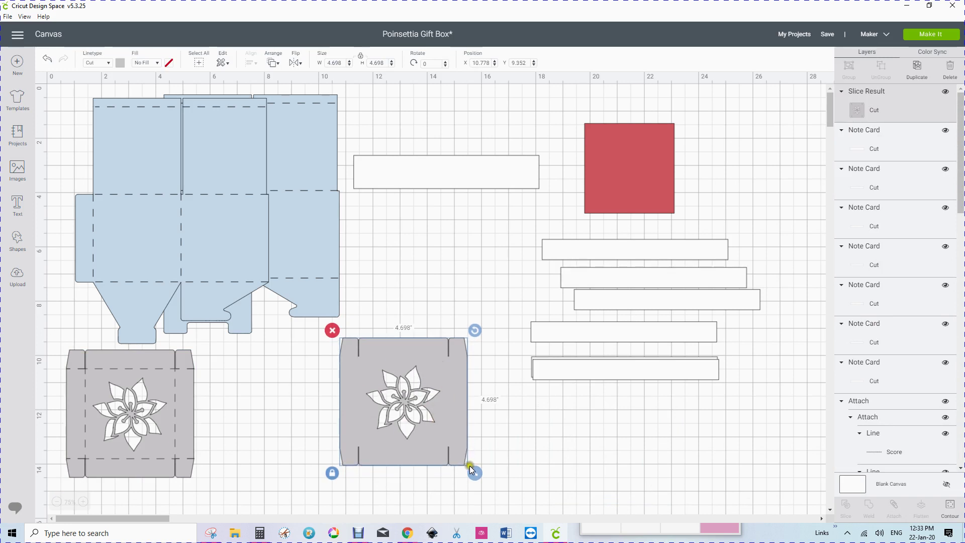
Shrink the detached poinsettia piece to about 1.883 in square beside the wide white strip, and shift the strip to X 12.995, Y 3.169.
{"action": "left_click_drag", "start_coordinate": [471, 473], "coordinate": [404, 423]}
{"action": "left_click_drag", "start_coordinate": [367, 379], "coordinate": [387, 185]}
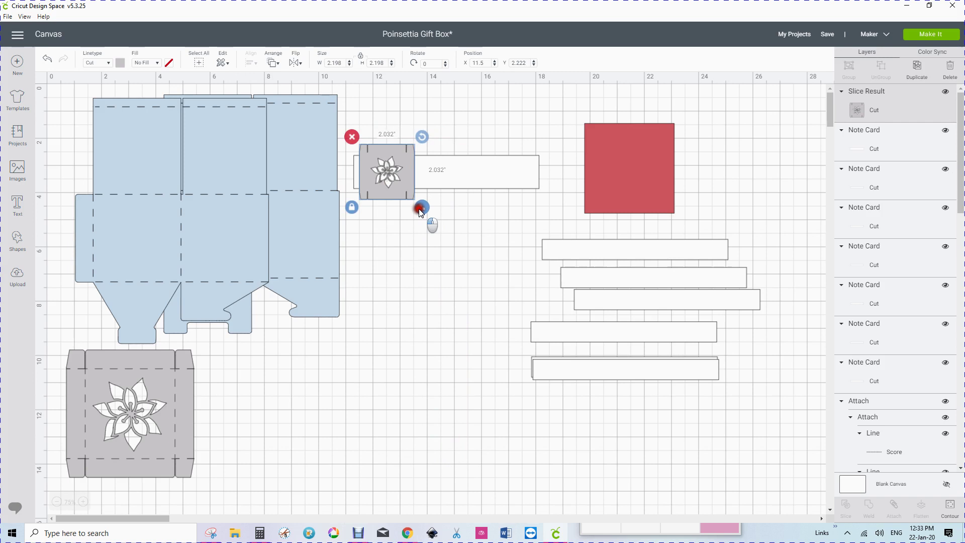
{"action": "left_click_drag", "start_coordinate": [480, 185], "coordinate": [552, 179]}
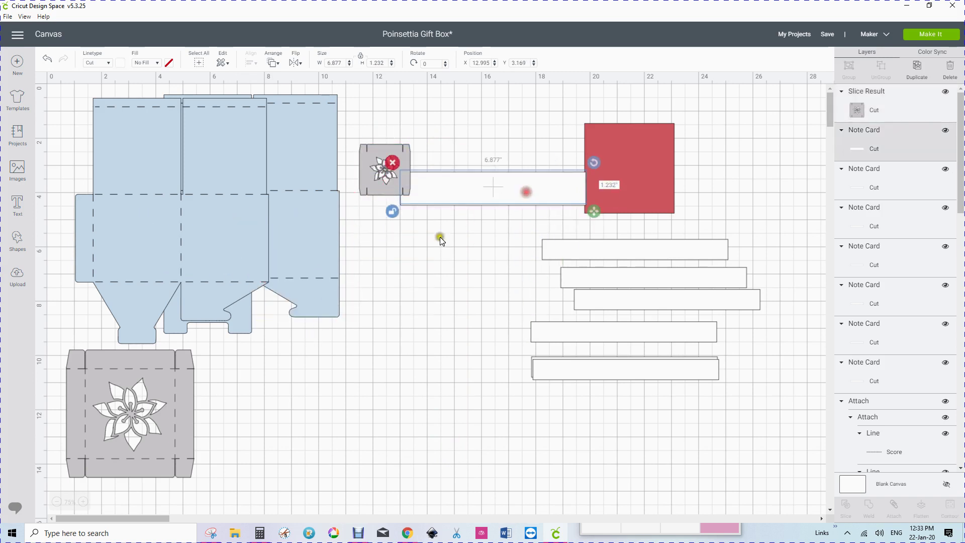
Move the first blue template to X 6.571, Y 4.897 and lay the wide strip and small poinsettia piece across its middle panels.
{"action": "left_click_drag", "start_coordinate": [242, 242], "coordinate": [392, 360]}
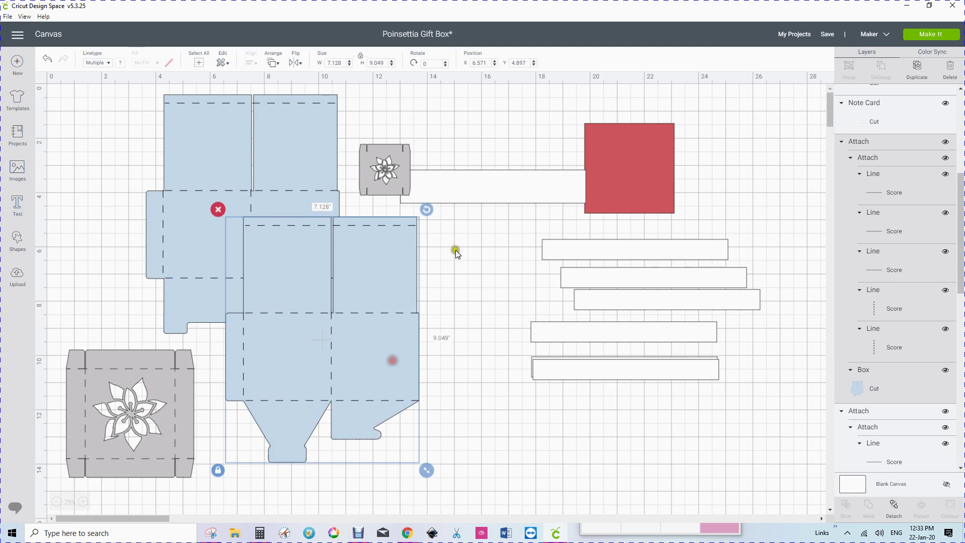
{"action": "left_click_drag", "start_coordinate": [487, 184], "coordinate": [322, 354]}
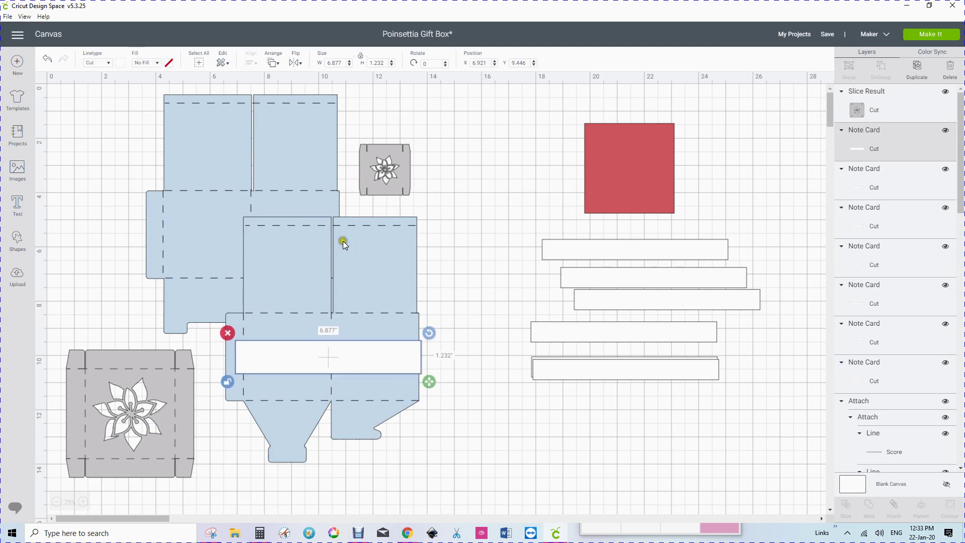
{"action": "left_click_drag", "start_coordinate": [387, 177], "coordinate": [282, 366]}
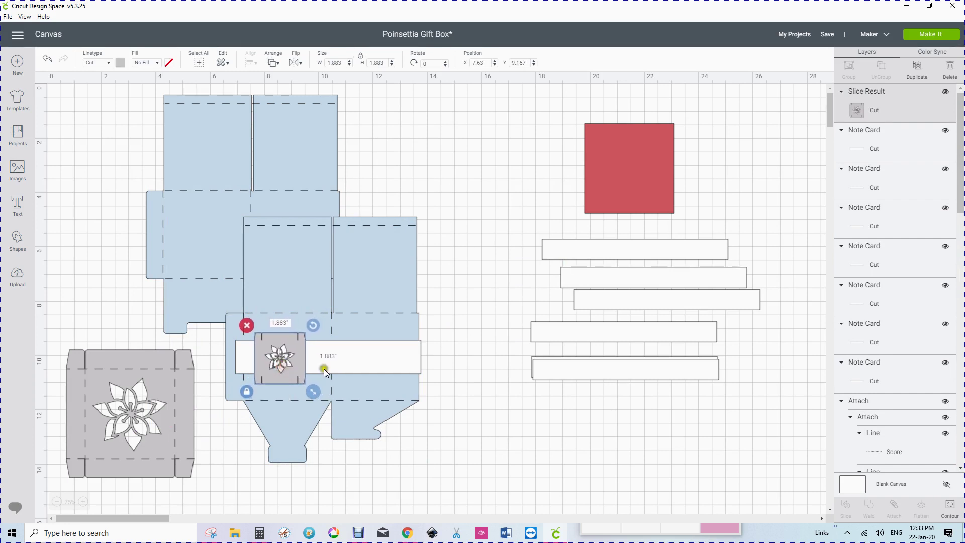
Reduce the small poinsettia piece to about 1.624 in square and position it on the white strip at about X 7.963, Y 9.278.
{"action": "left_click_drag", "start_coordinate": [294, 363], "coordinate": [327, 349]}
{"action": "left_click_drag", "start_coordinate": [451, 352], "coordinate": [279, 361]}
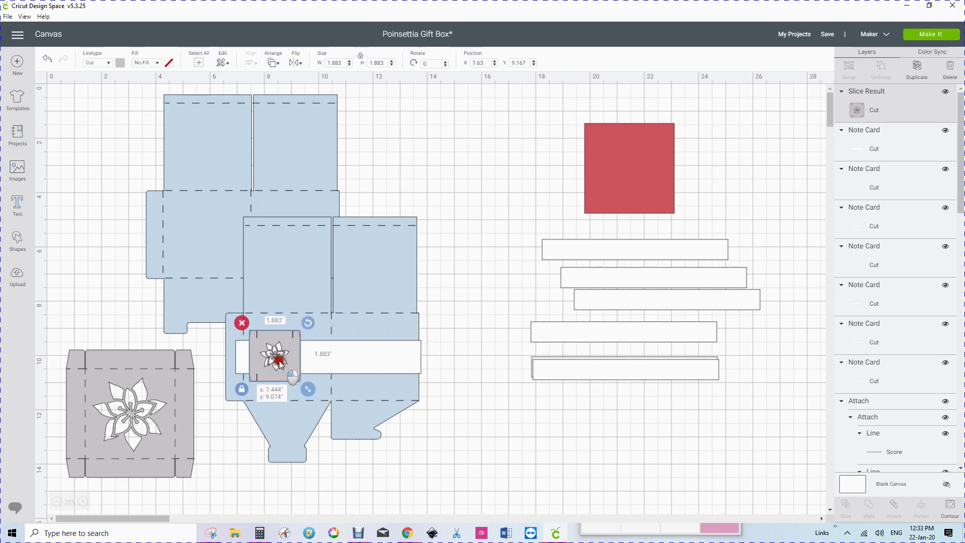
{"action": "left_click_drag", "start_coordinate": [307, 392], "coordinate": [488, 268]}
{"action": "left_click_drag", "start_coordinate": [303, 358], "coordinate": [430, 149]}
{"action": "left_click_drag", "start_coordinate": [462, 263], "coordinate": [468, 227]}
{"action": "left_click_drag", "start_coordinate": [448, 164], "coordinate": [317, 376]}
{"action": "left_click_drag", "start_coordinate": [475, 229], "coordinate": [290, 361]}
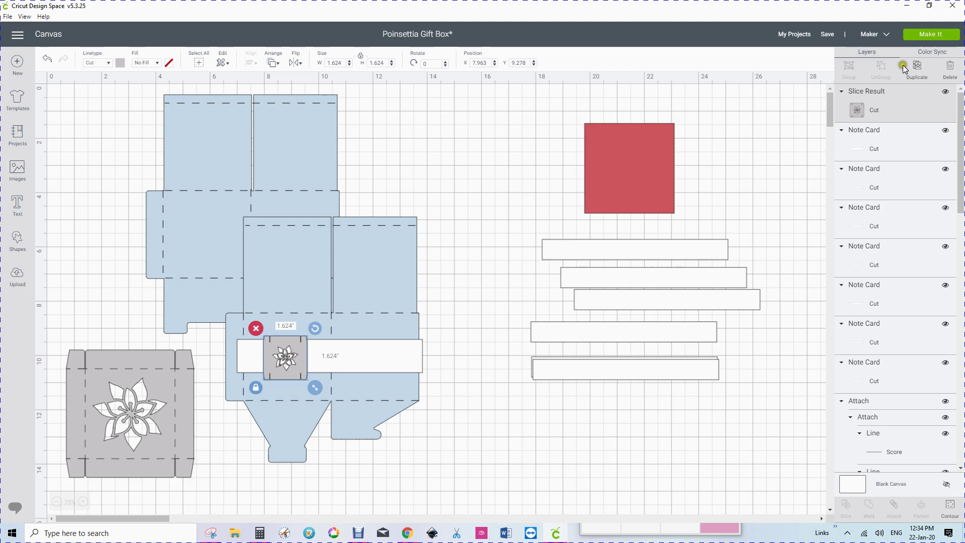
Duplicate the small poinsettia piece onto the strip at about X 11.333, Y 9.222, and group both pieces with the strip.
{"action": "left_click", "coordinate": [917, 68]}
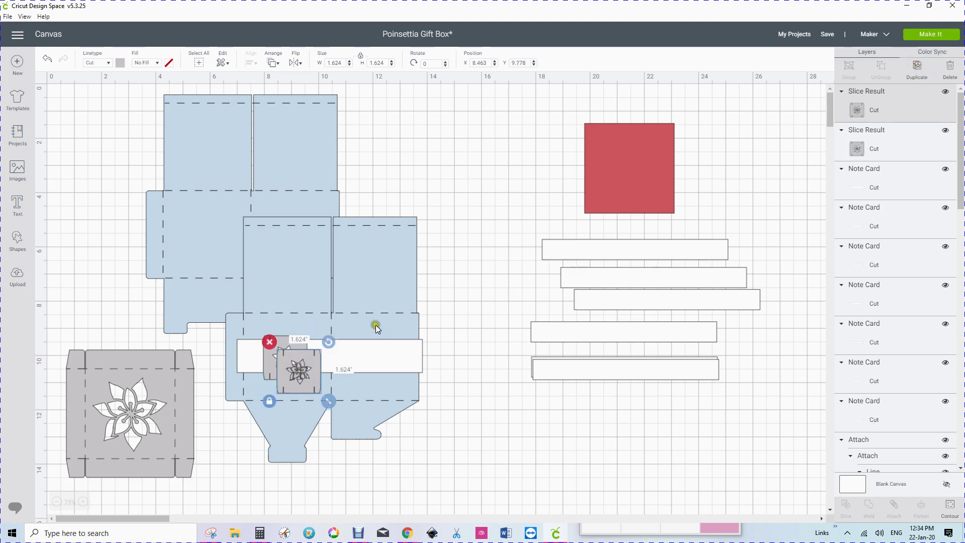
{"action": "left_click_drag", "start_coordinate": [306, 371], "coordinate": [379, 360]}
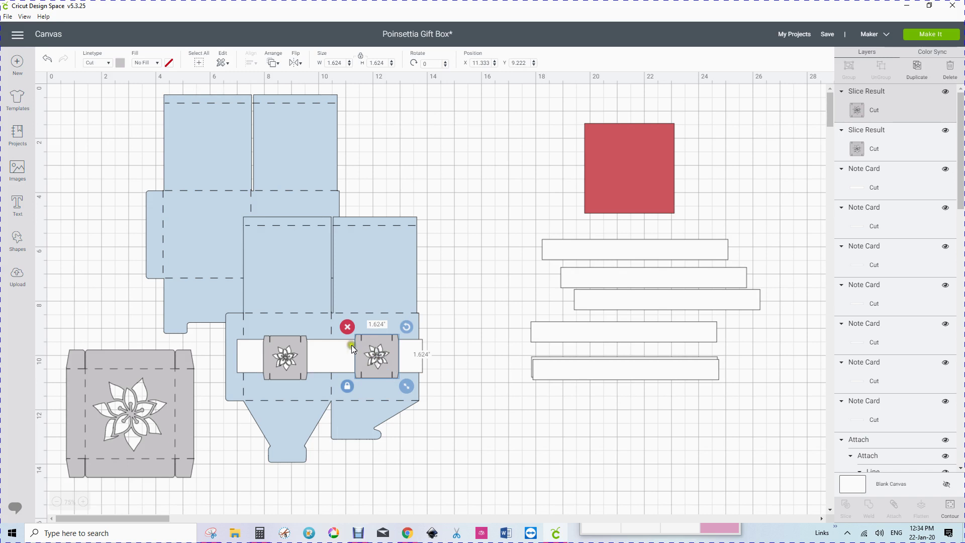
{"action": "left_click", "coordinate": [287, 357]}
{"action": "left_click", "coordinate": [306, 352], "text": "shift"}
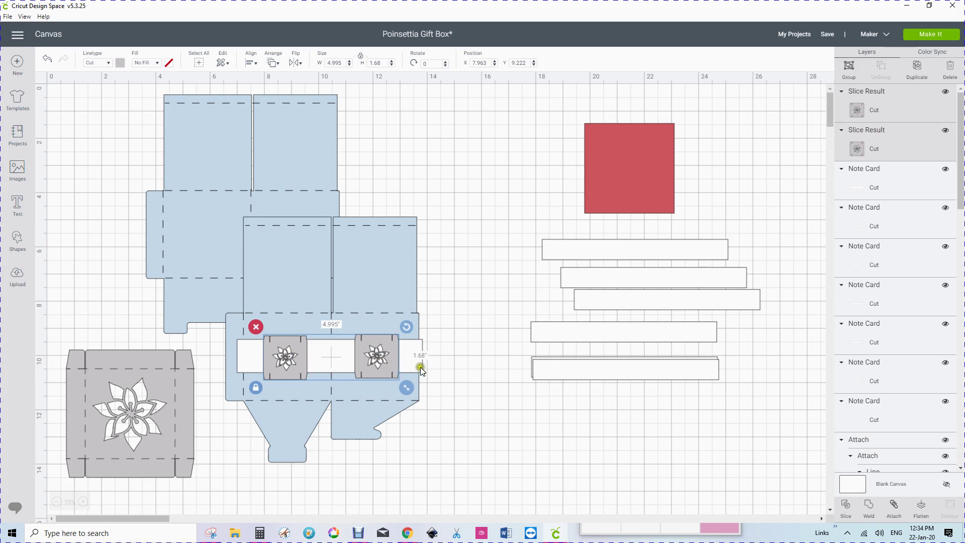
{"action": "left_click", "coordinate": [408, 357], "text": "shift"}
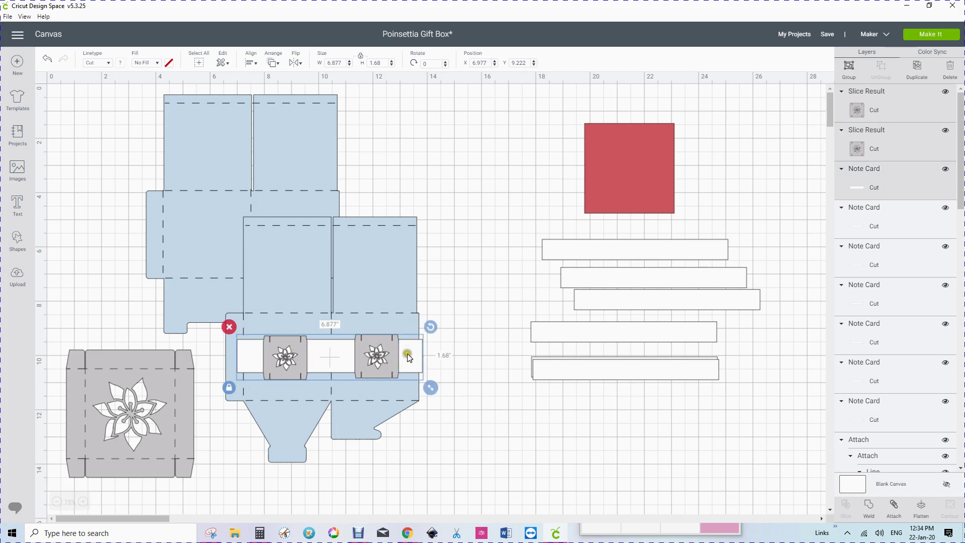
{"action": "left_click", "coordinate": [848, 66]}
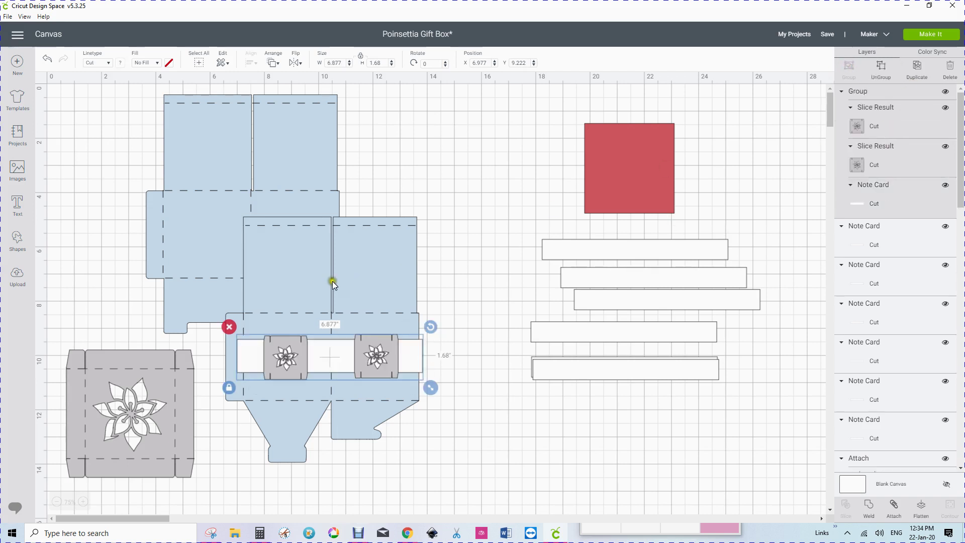
Move the grouped band off the template to about X 11.551, Y 1.444 and weld its two poinsettia pieces together.
{"action": "left_click_drag", "start_coordinate": [339, 351], "coordinate": [466, 146]}
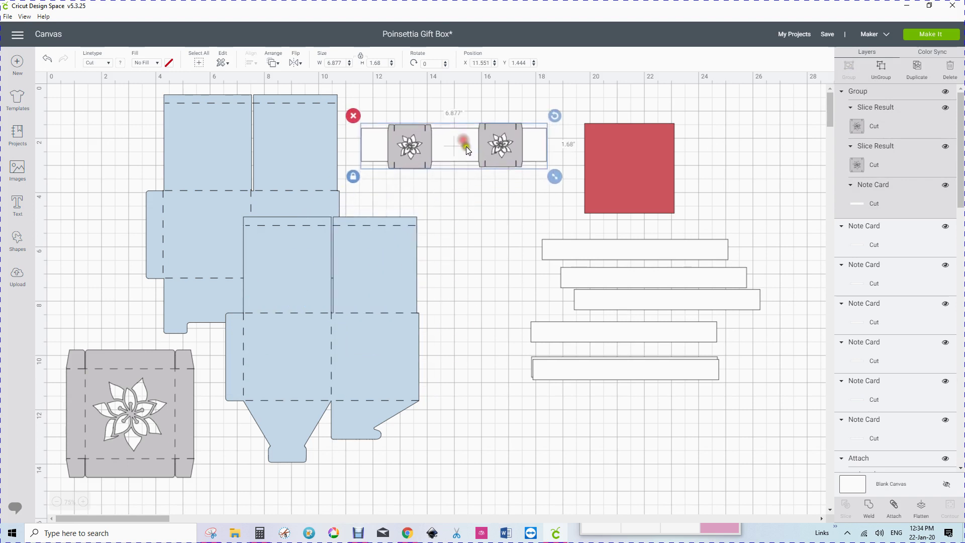
{"action": "left_click", "coordinate": [496, 189]}
{"action": "left_click", "coordinate": [424, 137]}
{"action": "left_click", "coordinate": [904, 206]}
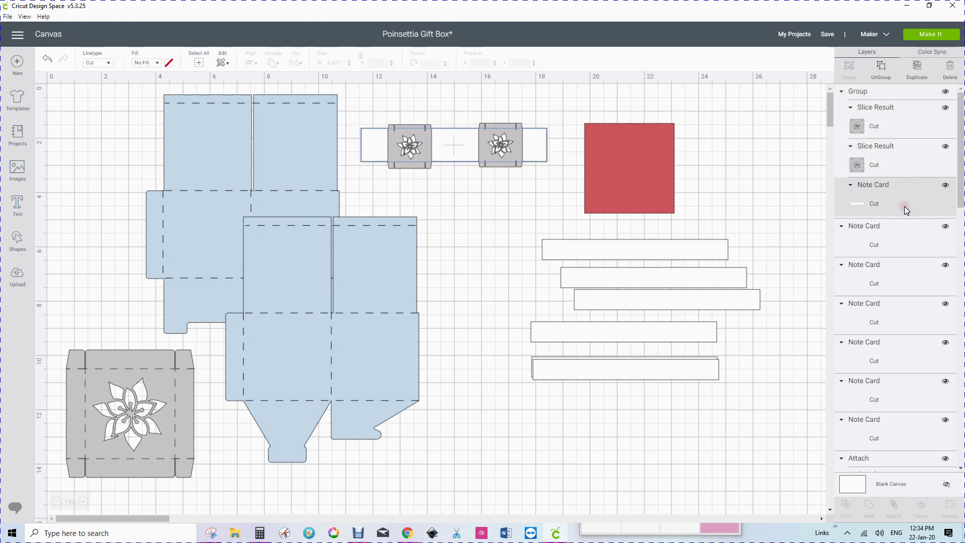
{"action": "left_click", "coordinate": [903, 131]}
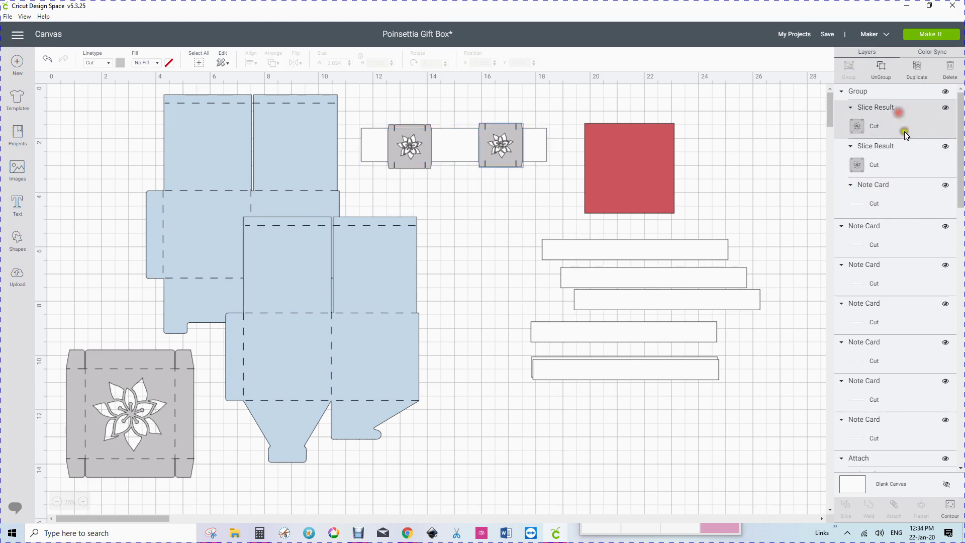
{"action": "left_click", "coordinate": [899, 165], "text": "shift"}
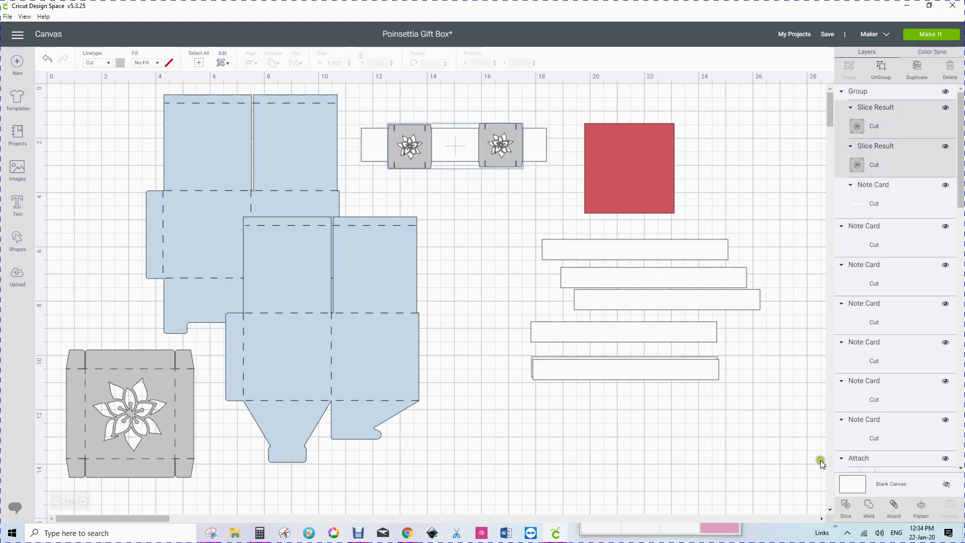
{"action": "left_click", "coordinate": [869, 512]}
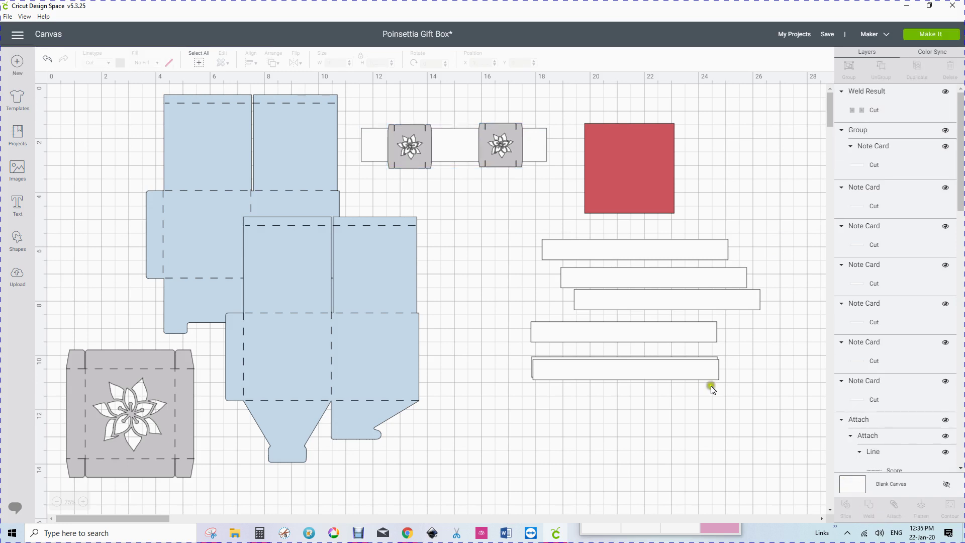
{"action": "left_click_drag", "start_coordinate": [355, 104], "coordinate": [536, 176]}
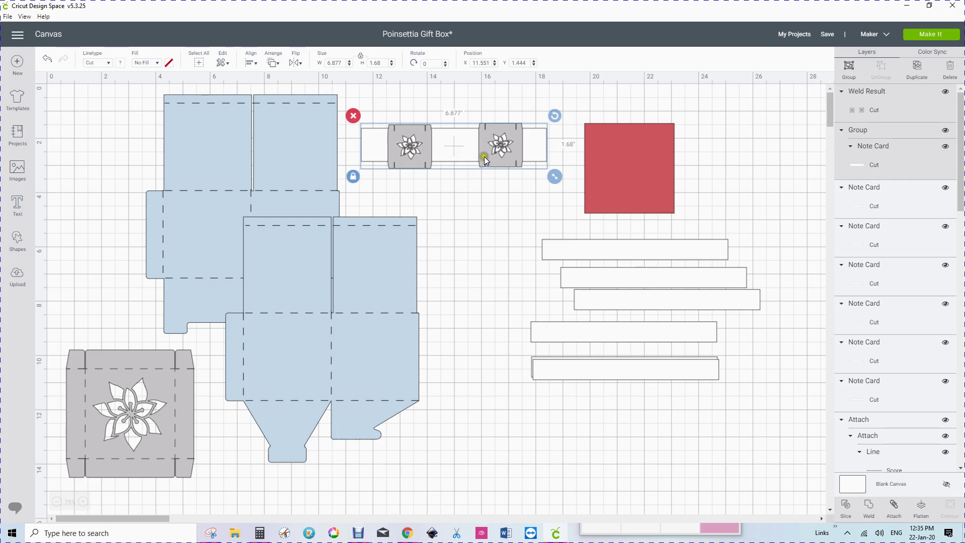
{"action": "left_click", "coordinate": [479, 200]}
Duplicate the red square, placing one at about X 20.186, Y 1.122 and the other overlapping the edge of the first blue template.
{"action": "left_click_drag", "start_coordinate": [635, 162], "coordinate": [472, 354]}
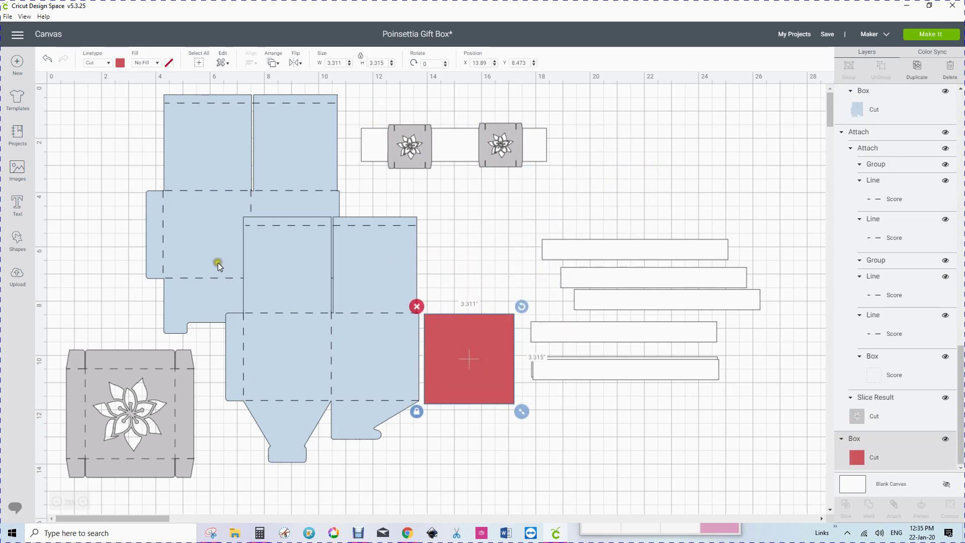
{"action": "left_click_drag", "start_coordinate": [455, 363], "coordinate": [432, 371]}
{"action": "left_click", "coordinate": [915, 72]}
{"action": "left_click", "coordinate": [621, 145]}
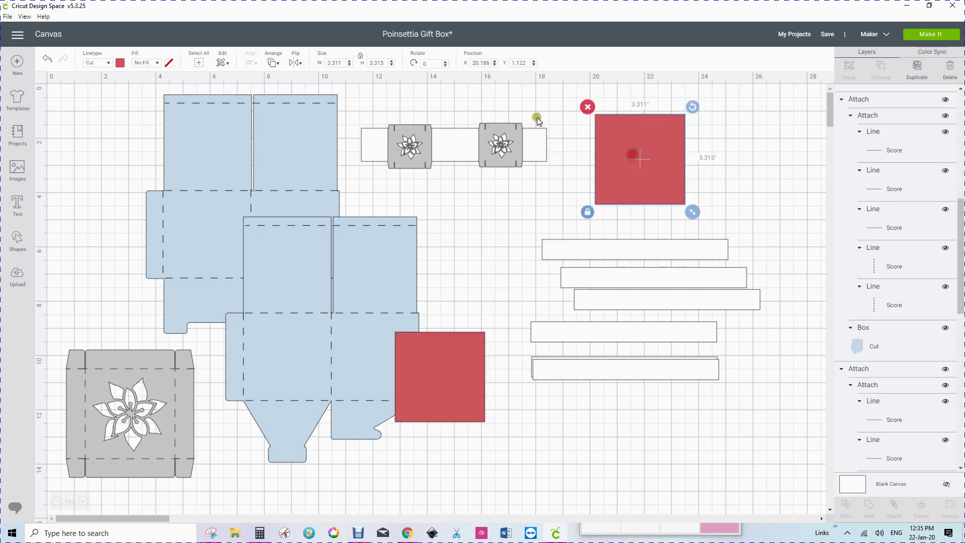
Recolor the red square near X 20.186, Y 1.122 to green.
{"action": "left_click", "coordinate": [119, 63]}
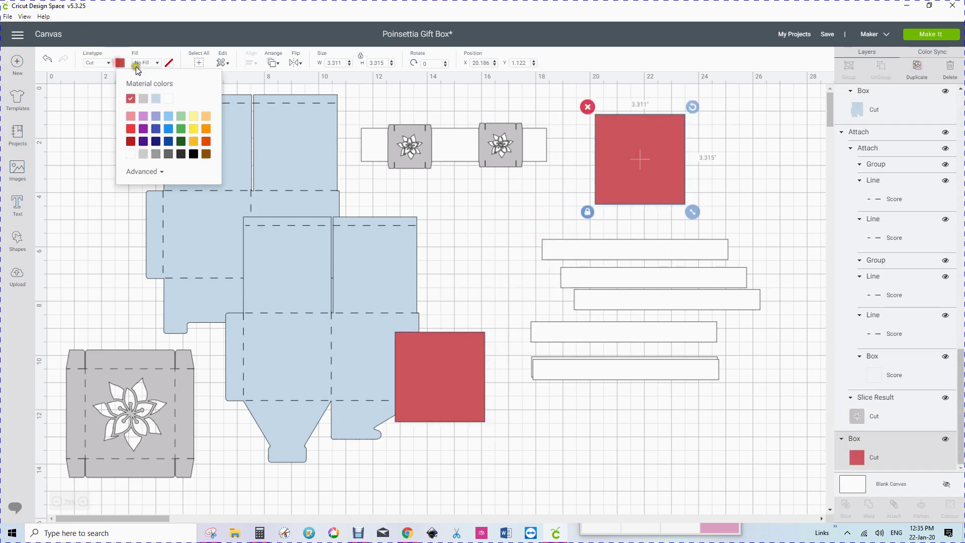
{"action": "left_click", "coordinate": [169, 116]}
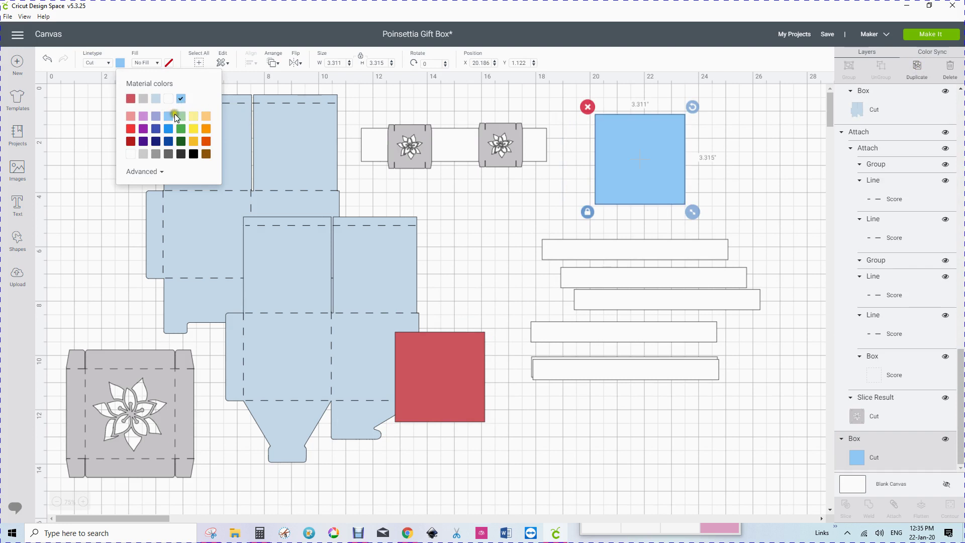
{"action": "left_click", "coordinate": [181, 130]}
Move the strip away and place the welded poinsettia pieces over the green square, stretched unproportionally to about 5.7 by 2.797 in at X 18.149, Y 1.251.
{"action": "left_click_drag", "start_coordinate": [507, 147], "coordinate": [665, 139]}
{"action": "left_click_drag", "start_coordinate": [447, 152], "coordinate": [442, 102]}
{"action": "left_click", "coordinate": [601, 192]}
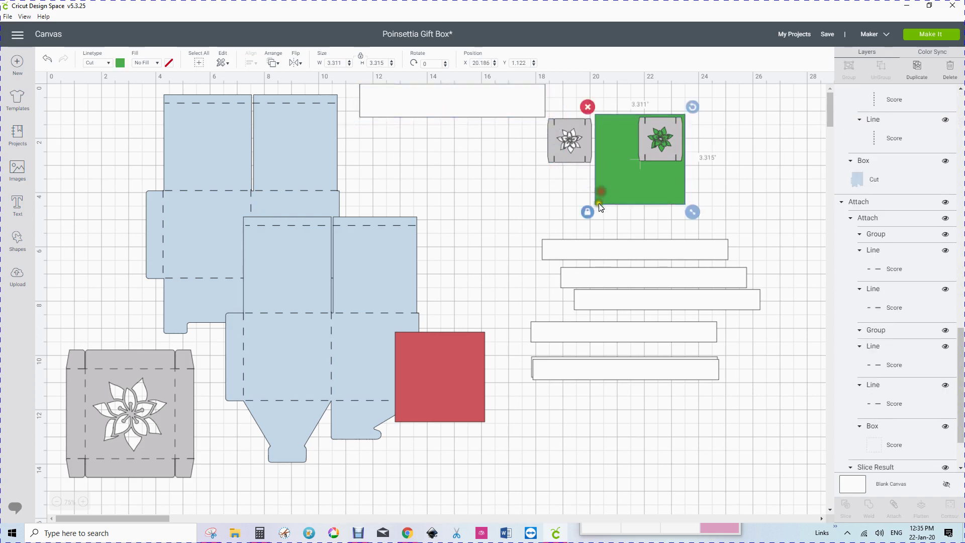
{"action": "left_click", "coordinate": [587, 212]}
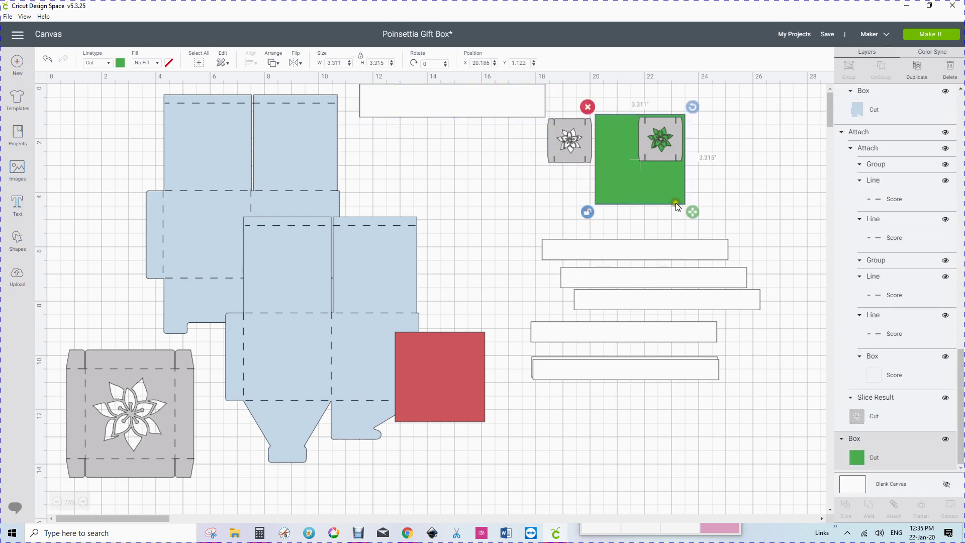
{"action": "left_click_drag", "start_coordinate": [692, 210], "coordinate": [757, 198]}
{"action": "left_click_drag", "start_coordinate": [623, 179], "coordinate": [569, 183]}
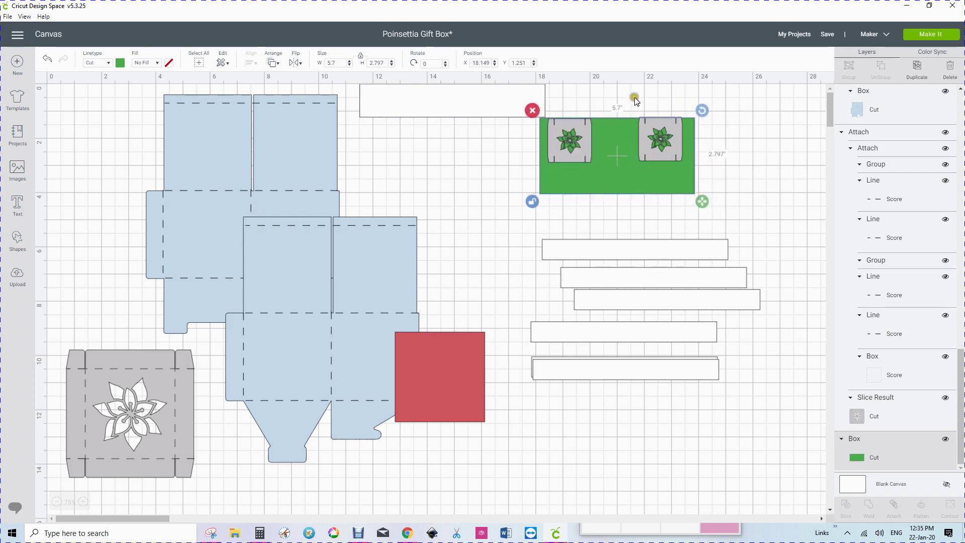
Slice the welded poinsettia pieces with the green rectangle and pull the resulting gray and green pieces apart.
{"action": "left_click_drag", "start_coordinate": [638, 98], "coordinate": [681, 161]}
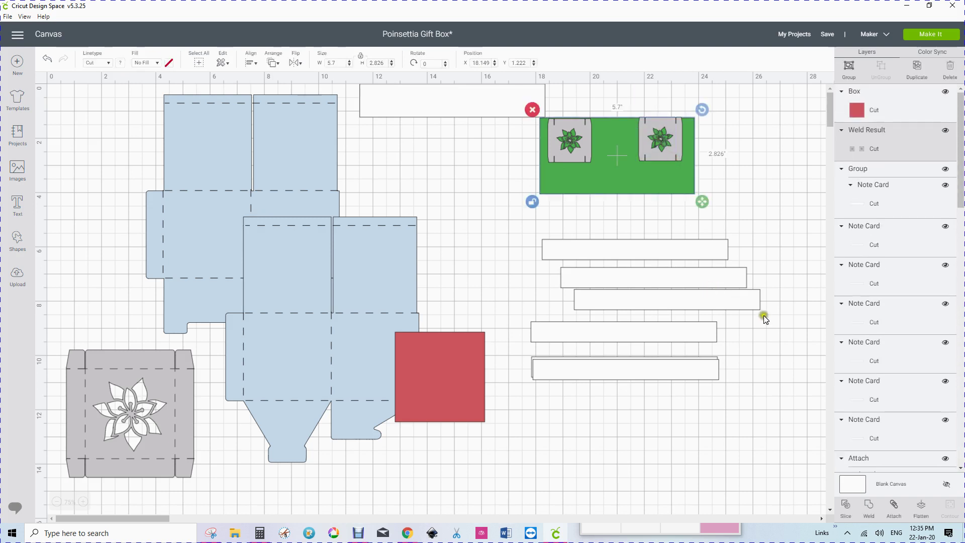
{"action": "left_click", "coordinate": [846, 506]}
{"action": "left_click_drag", "start_coordinate": [612, 174], "coordinate": [557, 236]}
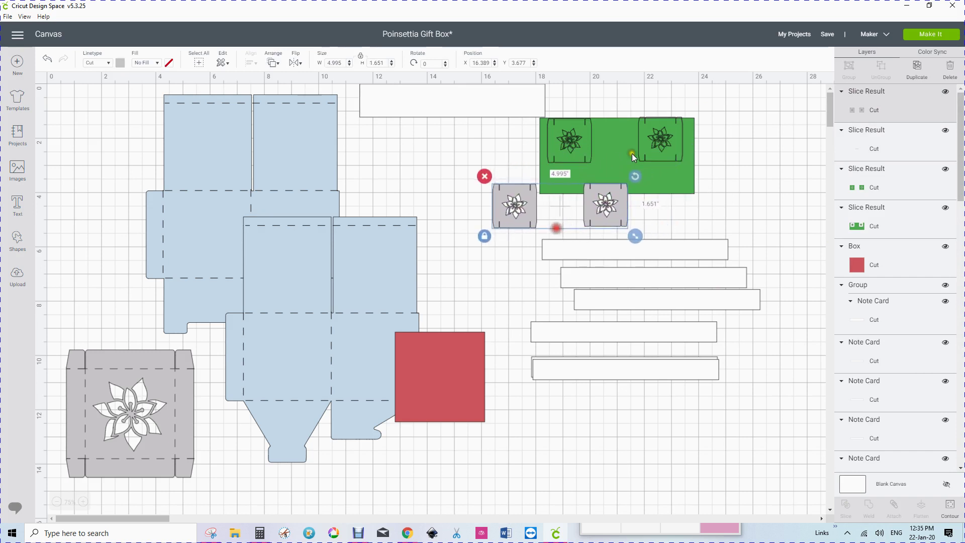
{"action": "left_click_drag", "start_coordinate": [663, 136], "coordinate": [717, 111]}
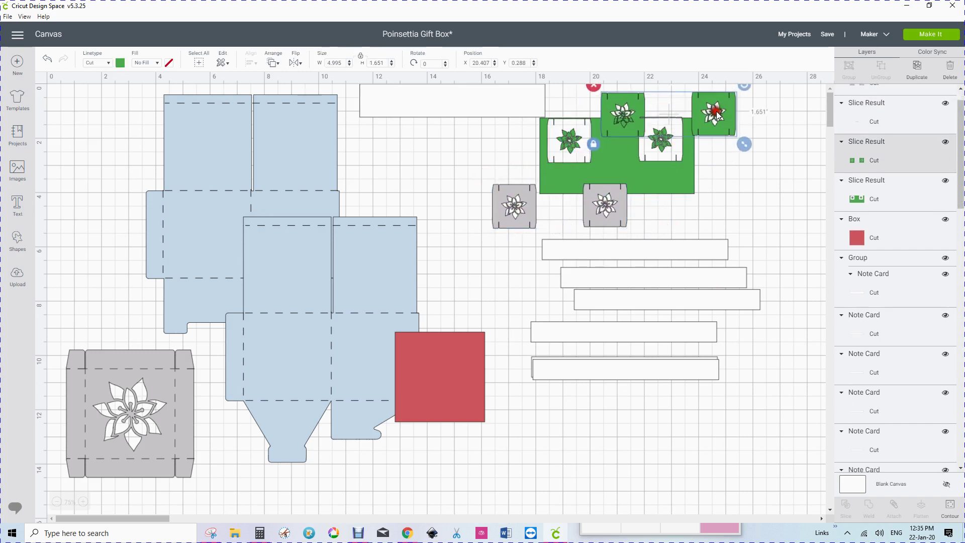
{"action": "left_click_drag", "start_coordinate": [662, 144], "coordinate": [729, 166]}
{"action": "left_click_drag", "start_coordinate": [593, 203], "coordinate": [536, 183]}
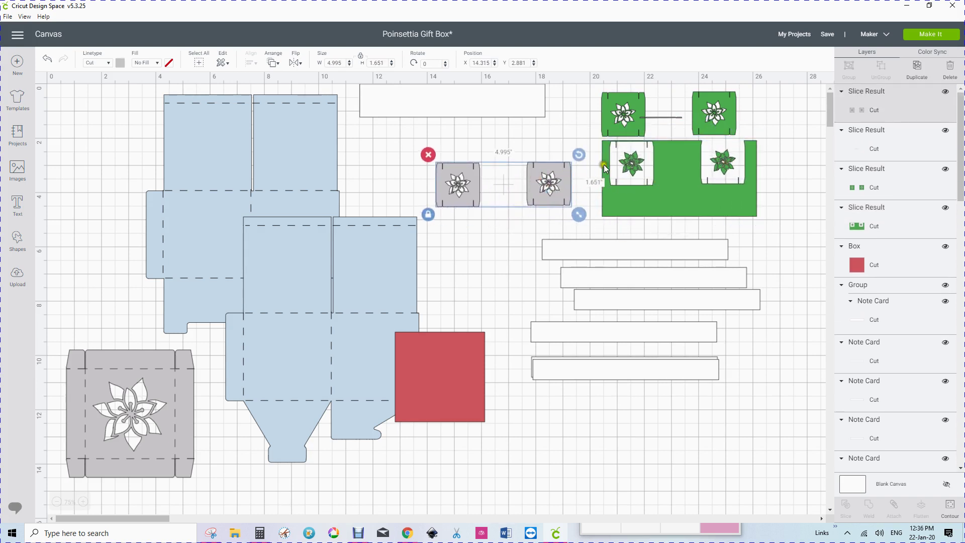
Hide the outer background and notched square contours of the green slice result, keeping the poinsettia petals.
{"action": "left_click", "coordinate": [632, 167]}
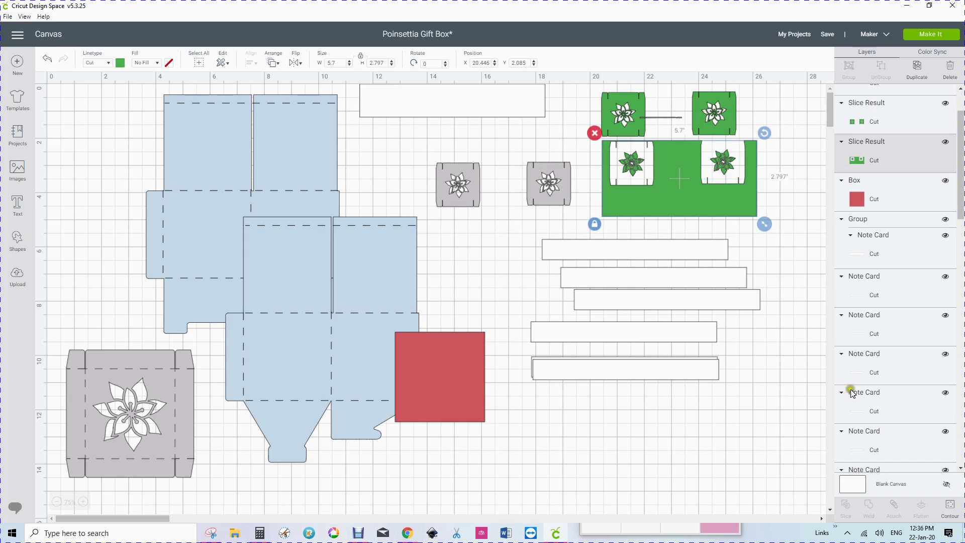
{"action": "left_click", "coordinate": [949, 508]}
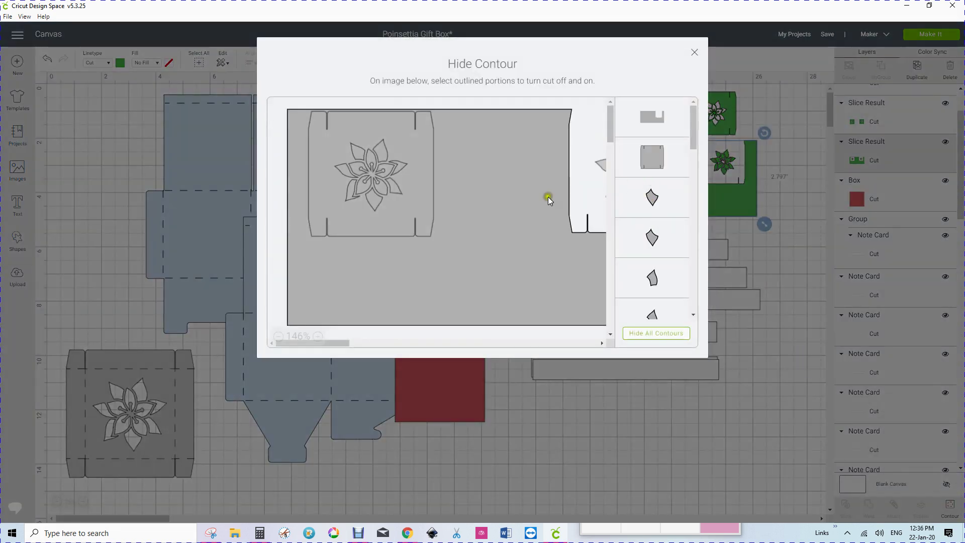
{"action": "left_click", "coordinate": [654, 116]}
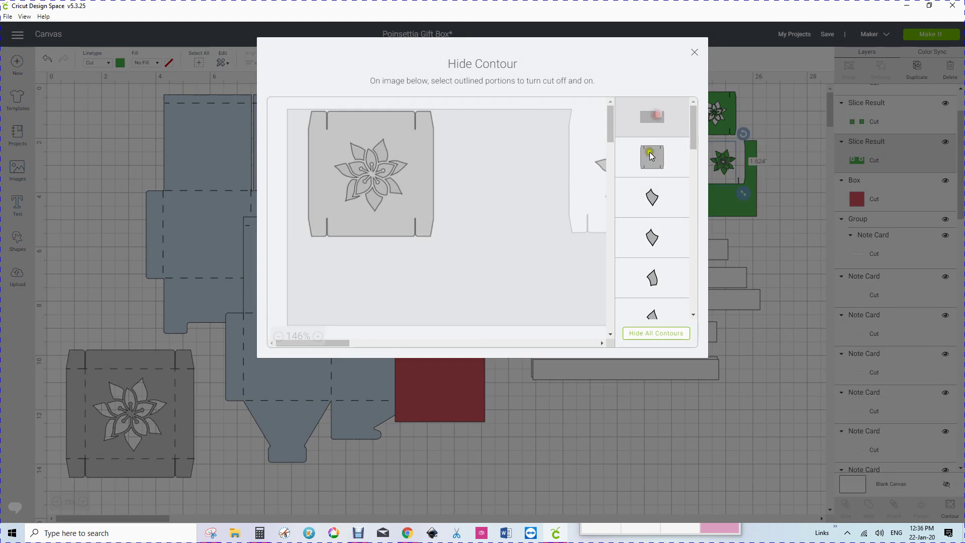
{"action": "left_click", "coordinate": [649, 159]}
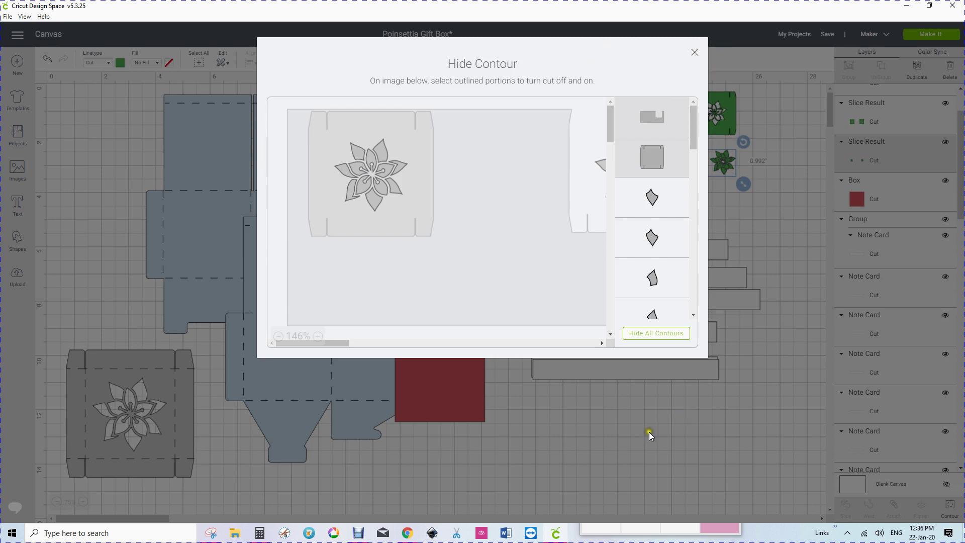
{"action": "left_click", "coordinate": [154, 511]}
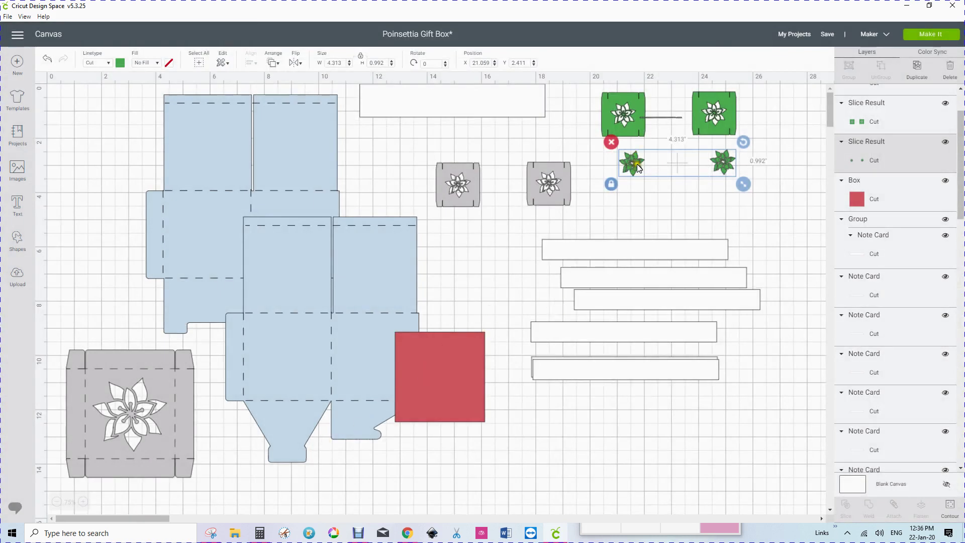
Move the wide white strip to about X 20.032, Y 3.444 and place the green poinsettia pair on it at about X 21.226, Y 3.596.
{"action": "left_click_drag", "start_coordinate": [632, 167], "coordinate": [440, 128]}
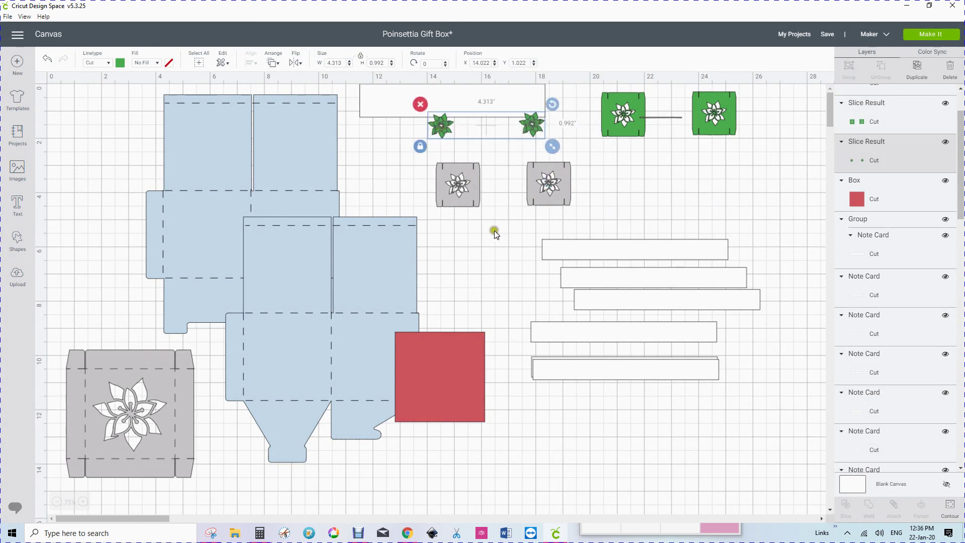
{"action": "left_click", "coordinate": [491, 265]}
{"action": "left_click_drag", "start_coordinate": [500, 112], "coordinate": [709, 190]}
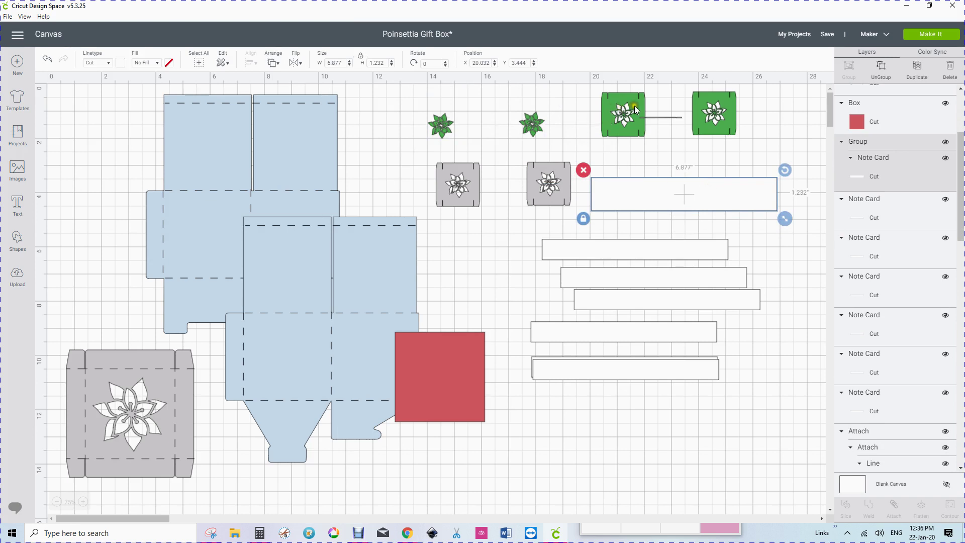
{"action": "left_click_drag", "start_coordinate": [527, 127], "coordinate": [722, 194]}
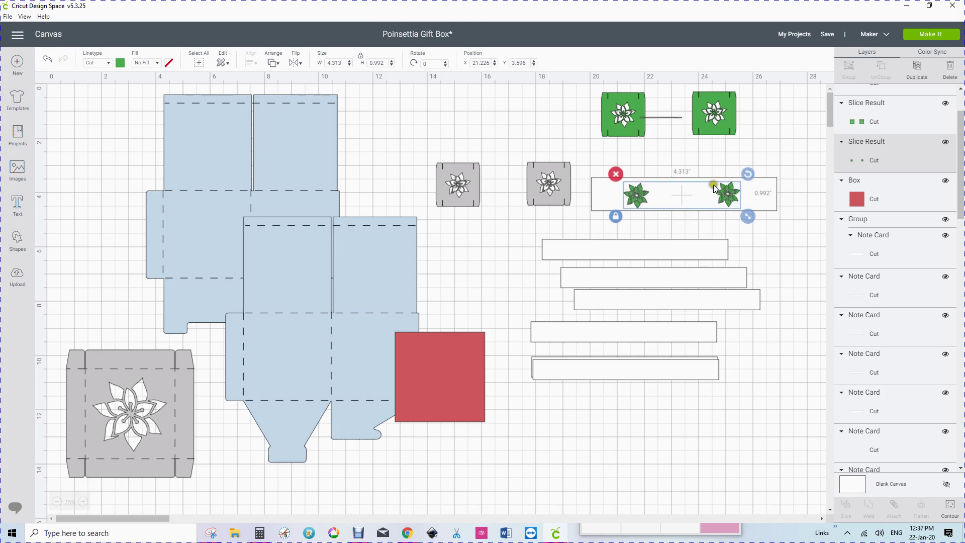
Center the green poinsettia pair vertically and horizontally on the white strip.
{"action": "left_click_drag", "start_coordinate": [584, 166], "coordinate": [779, 209]}
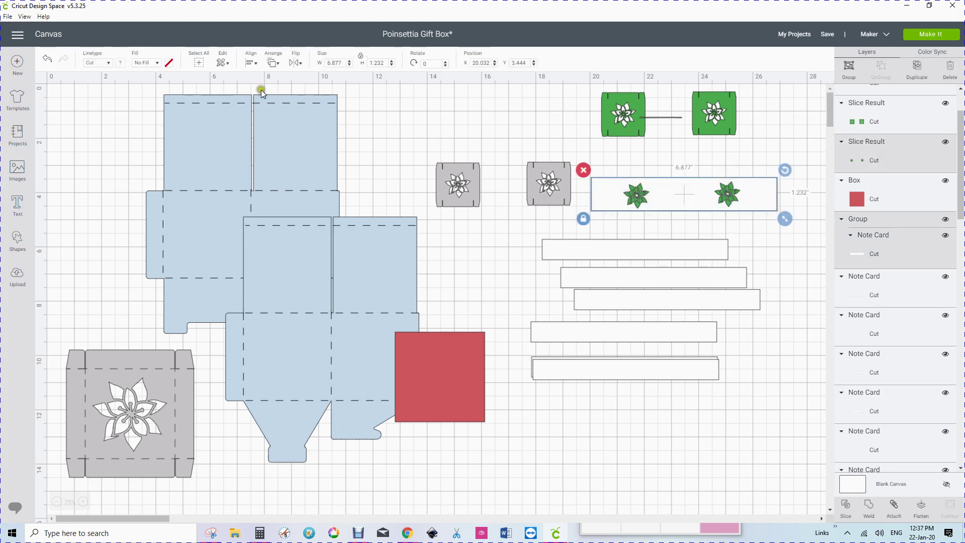
{"action": "left_click", "coordinate": [250, 62]}
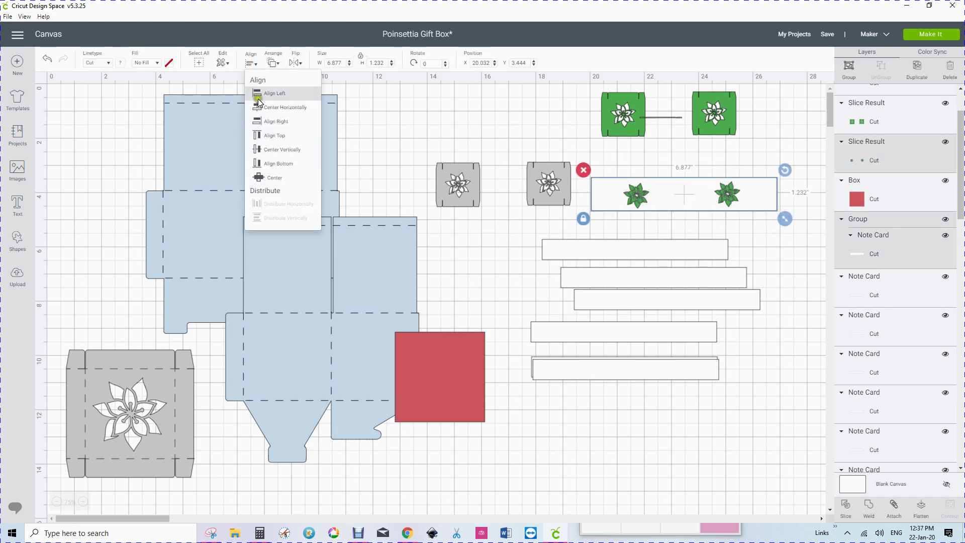
{"action": "left_click", "coordinate": [273, 122]}
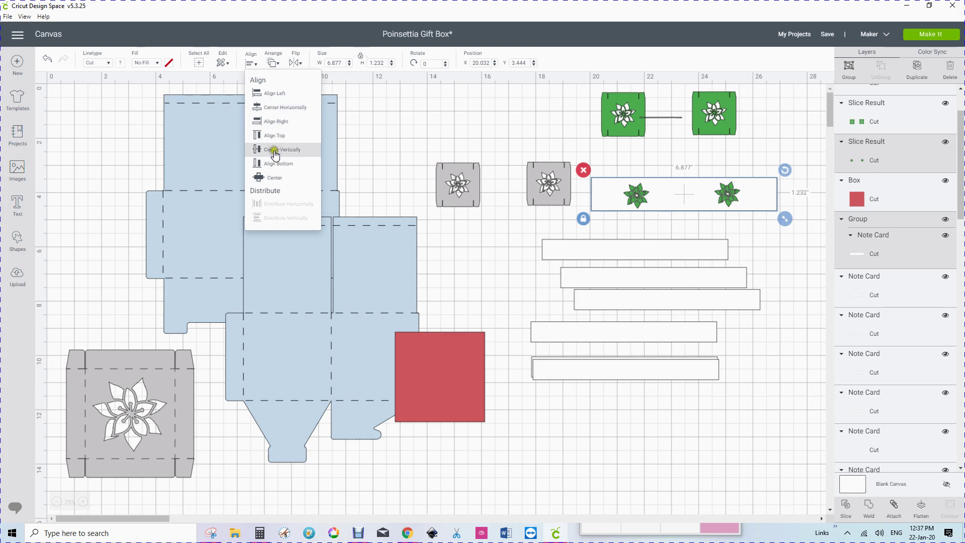
{"action": "left_click", "coordinate": [275, 150]}
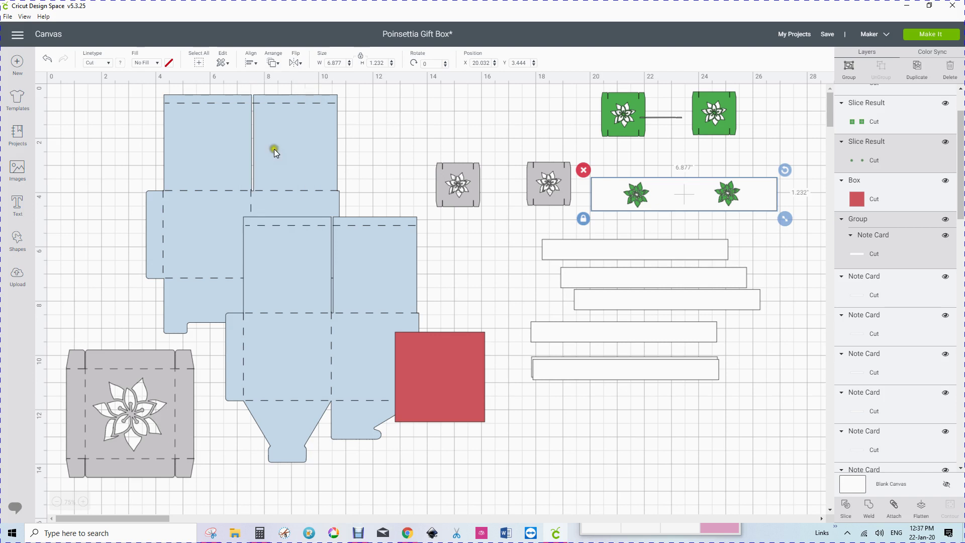
{"action": "left_click", "coordinate": [251, 62]}
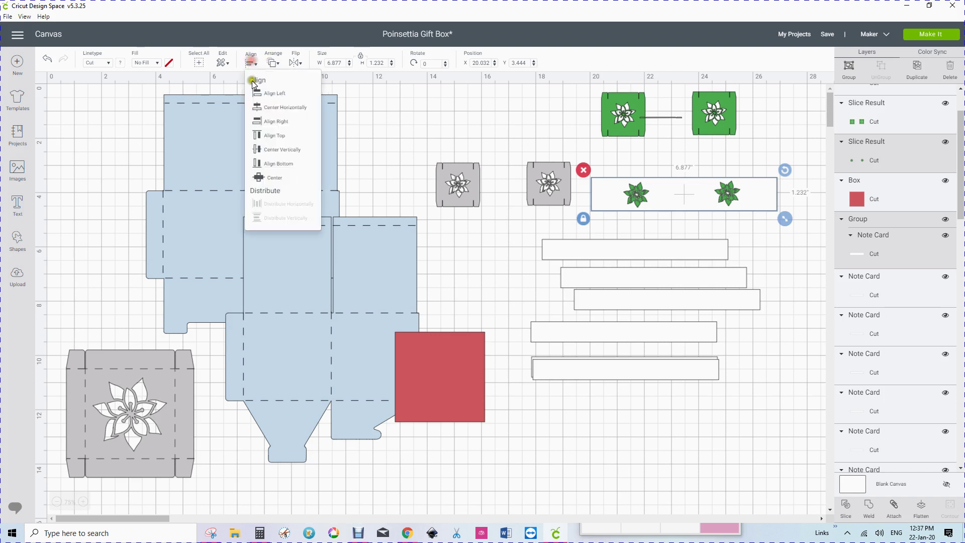
{"action": "left_click", "coordinate": [272, 108]}
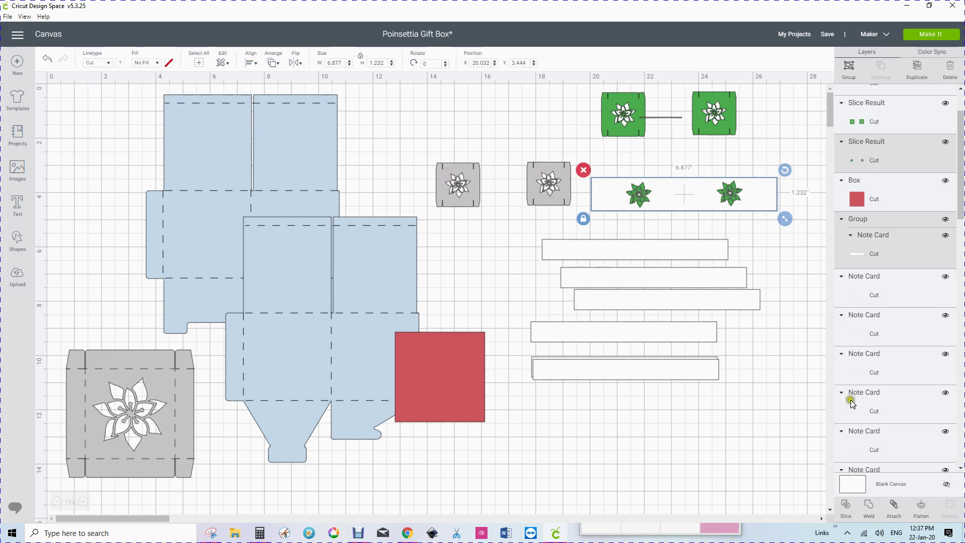
Slice the poinsettias out of the white strip and lay the cut strip across the second blue template at about X 7.014, Y 6.778.
{"action": "left_click", "coordinate": [846, 504]}
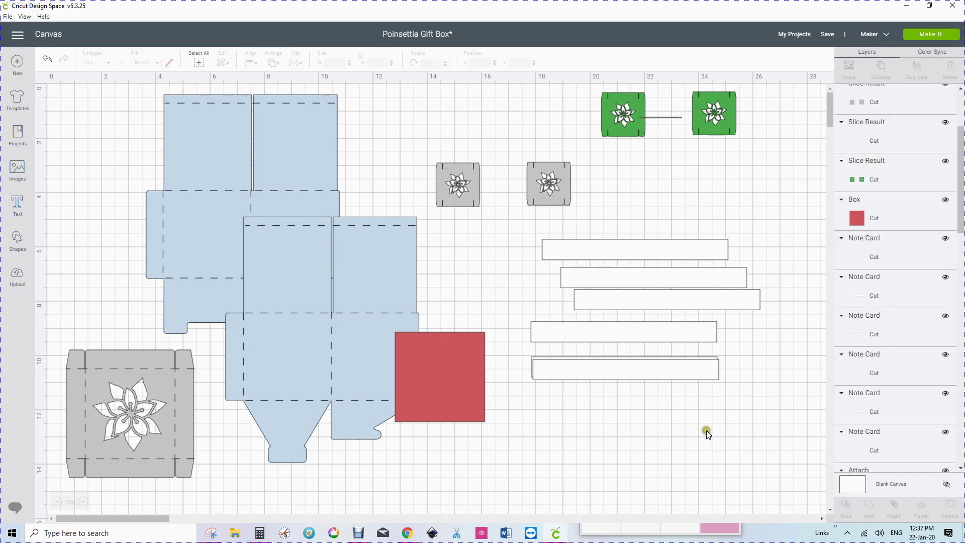
{"action": "left_click_drag", "start_coordinate": [733, 196], "coordinate": [736, 144]}
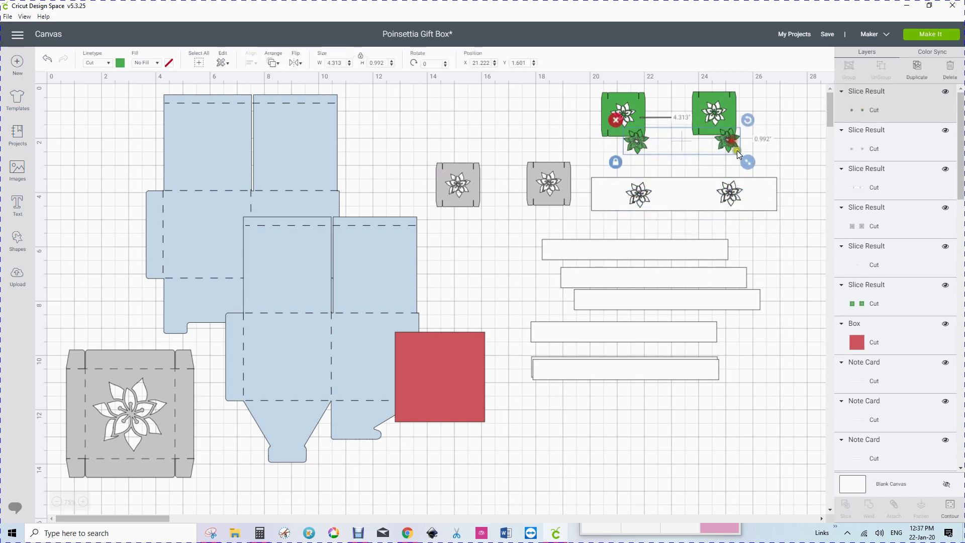
{"action": "left_click_drag", "start_coordinate": [750, 206], "coordinate": [555, 384]}
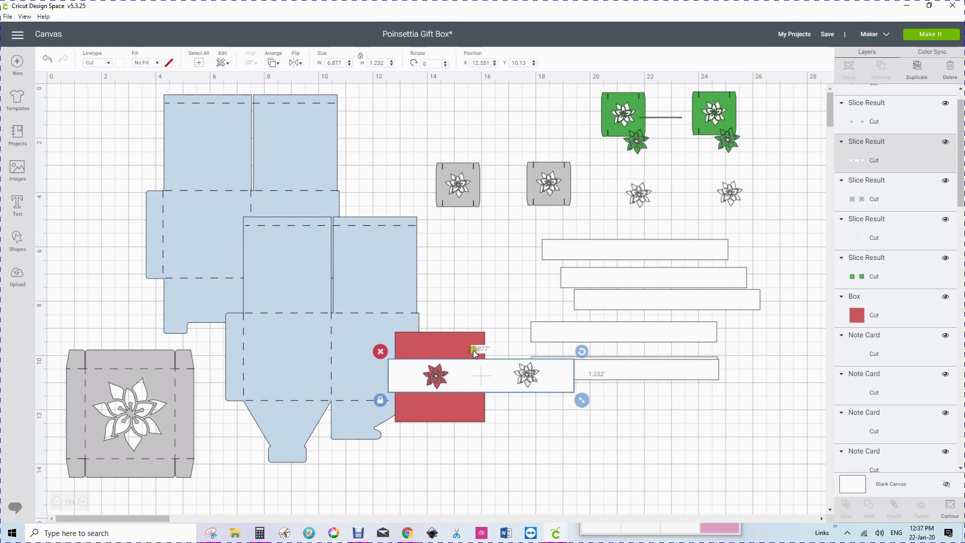
{"action": "left_click_drag", "start_coordinate": [469, 371], "coordinate": [310, 274]}
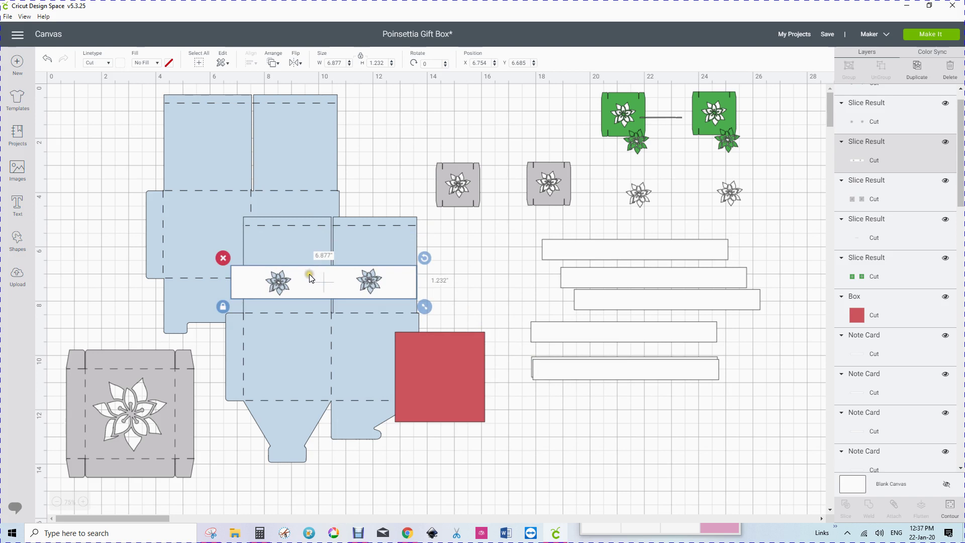
{"action": "left_click_drag", "start_coordinate": [310, 278], "coordinate": [318, 280]}
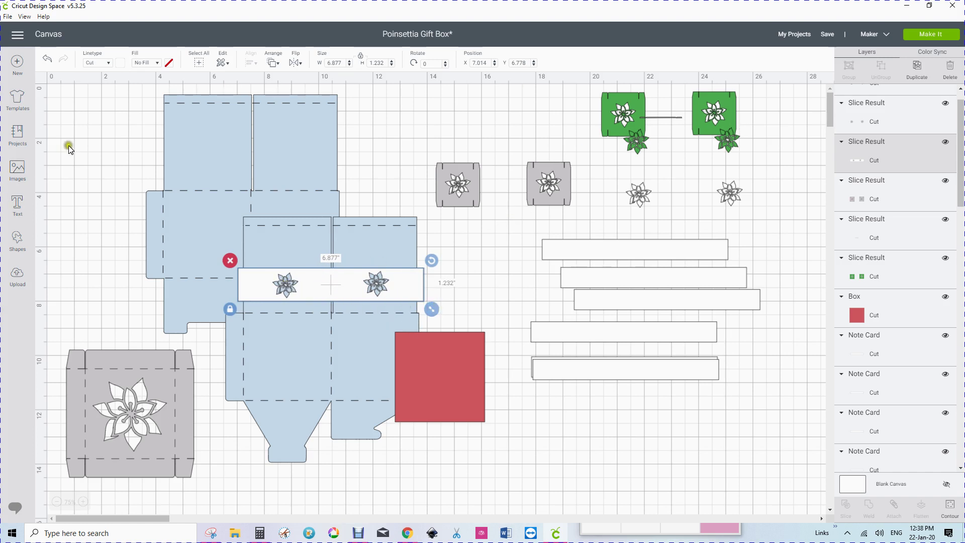
Search the image library for "borders" and look through the results for a decorative border.
{"action": "left_click", "coordinate": [13, 171]}
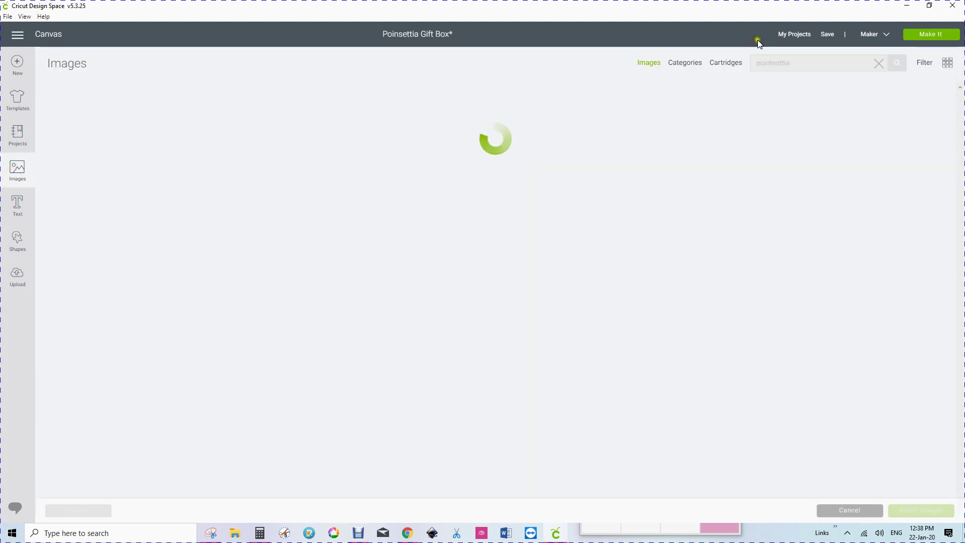
{"action": "double_click", "coordinate": [811, 63]}
{"action": "type", "text": "border"}
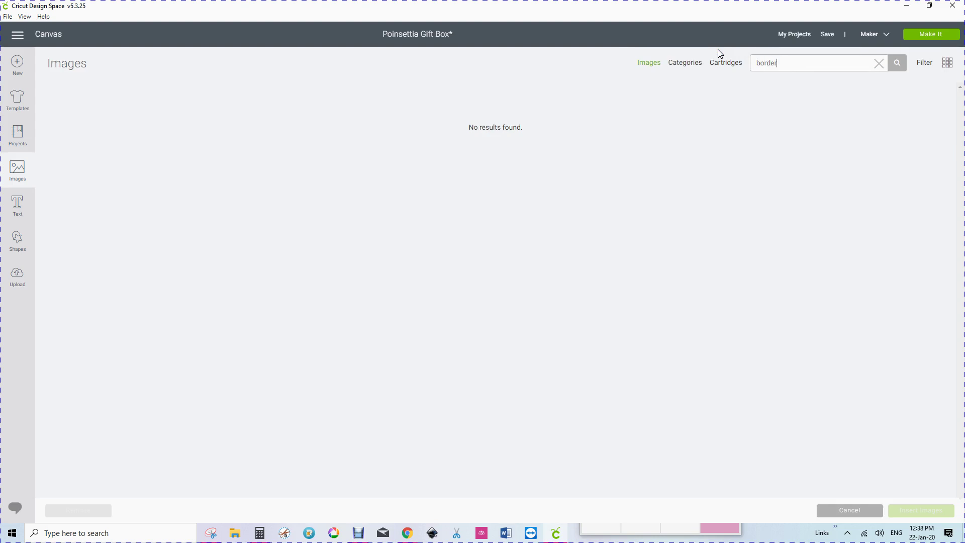
{"action": "type", "text": "s"}
{"action": "key", "text": "Return"}
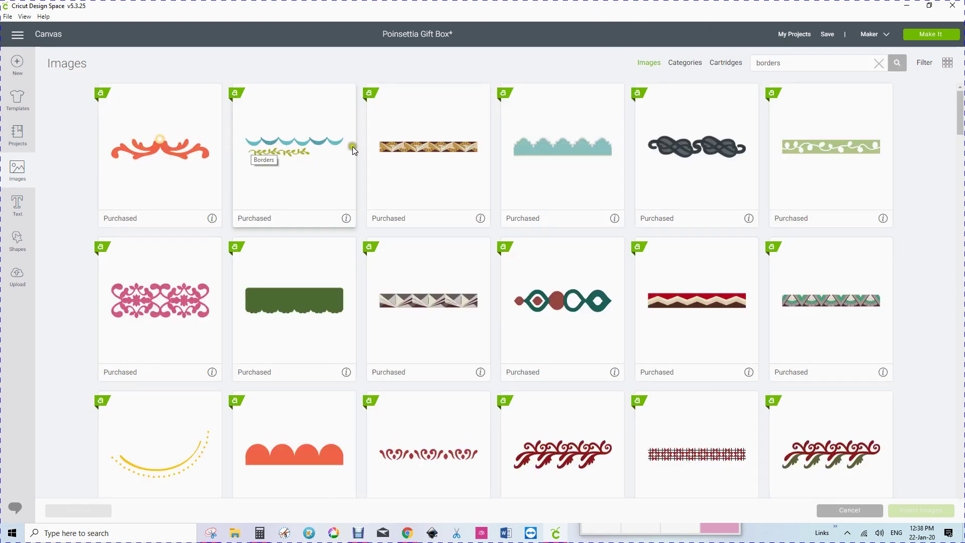
{"action": "left_click", "coordinate": [384, 213]}
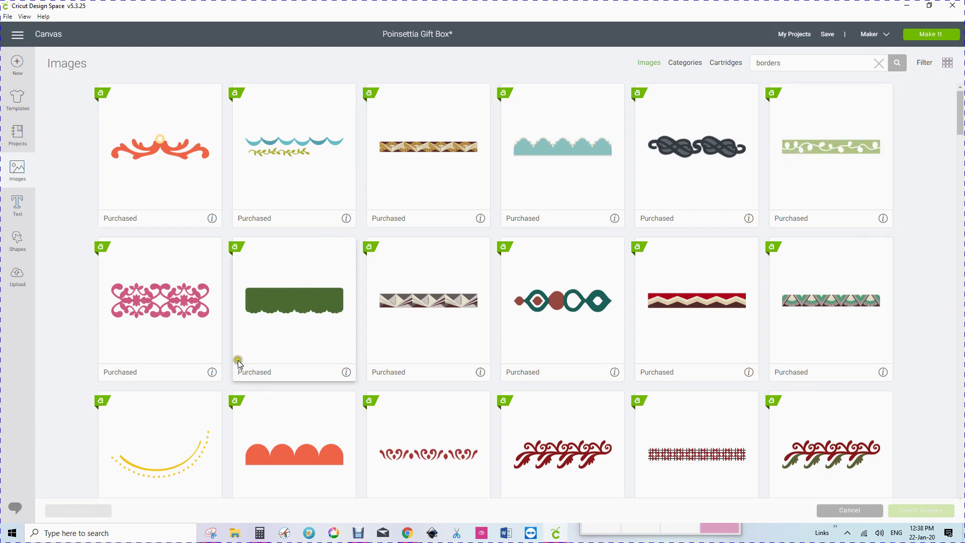
{"action": "scroll", "coordinate": [239, 352], "scroll_direction": "down", "scroll_amount": 4}
{"action": "scroll", "coordinate": [239, 352], "scroll_direction": "down", "scroll_amount": 4}
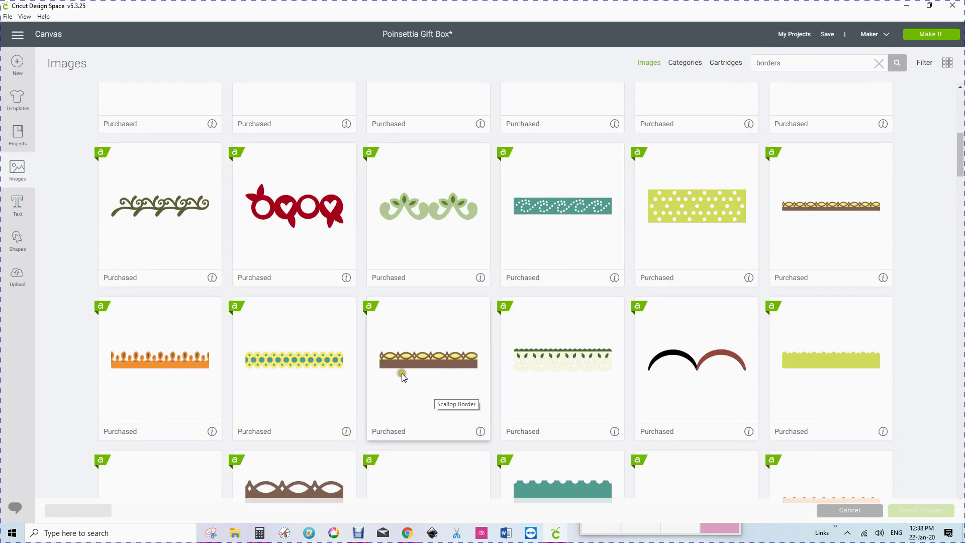
{"action": "scroll", "coordinate": [363, 356], "scroll_direction": "down", "scroll_amount": 5}
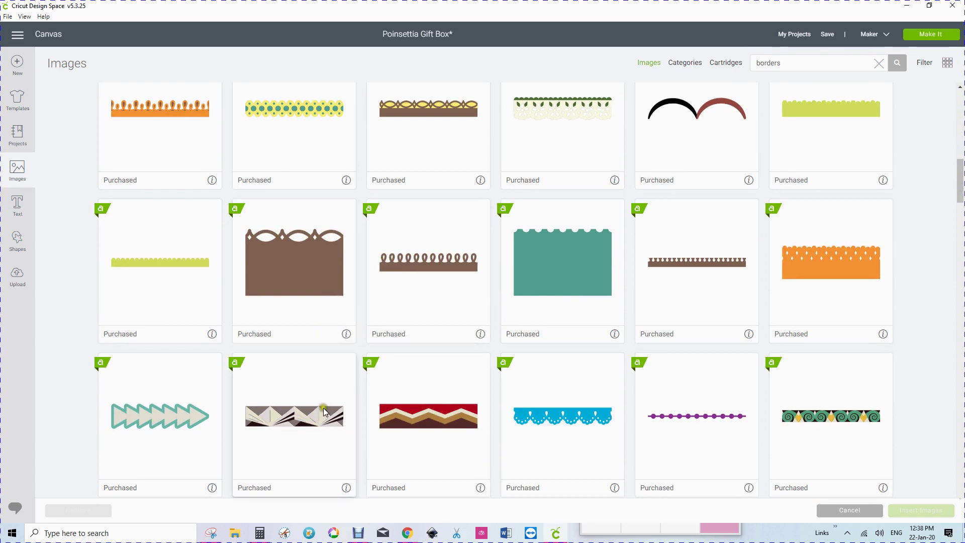
{"action": "scroll", "coordinate": [388, 382], "scroll_direction": "down", "scroll_amount": 4}
{"action": "scroll", "coordinate": [385, 384], "scroll_direction": "down", "scroll_amount": 7}
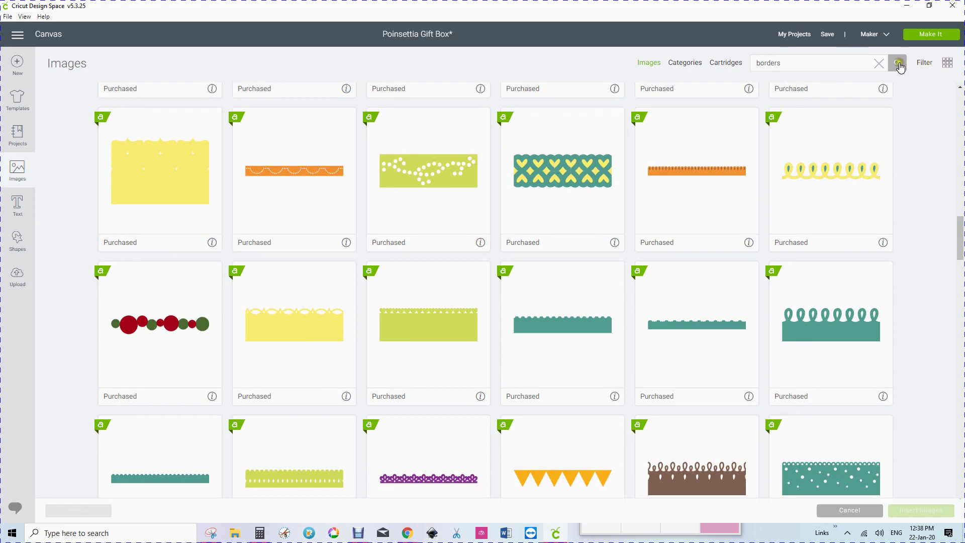
Leave the image library without inserting a border and move the red square clear of the second blue template.
{"action": "left_click", "coordinate": [839, 511]}
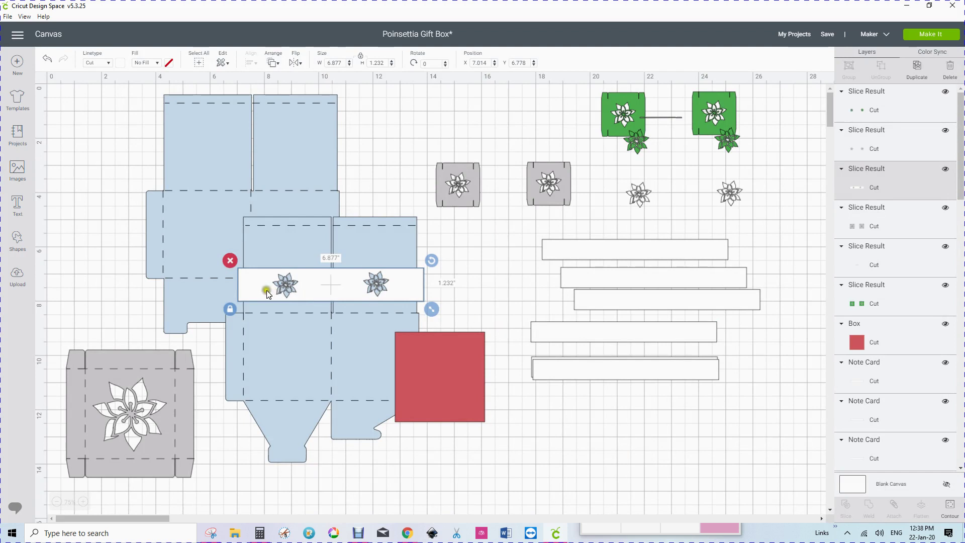
{"action": "left_click_drag", "start_coordinate": [453, 387], "coordinate": [492, 465]}
Delete the leftover gray squares, green squares and stray horizontal line, keeping the green poinsettia pair by moving it off the squares.
{"action": "left_click_drag", "start_coordinate": [425, 145], "coordinate": [573, 207]}
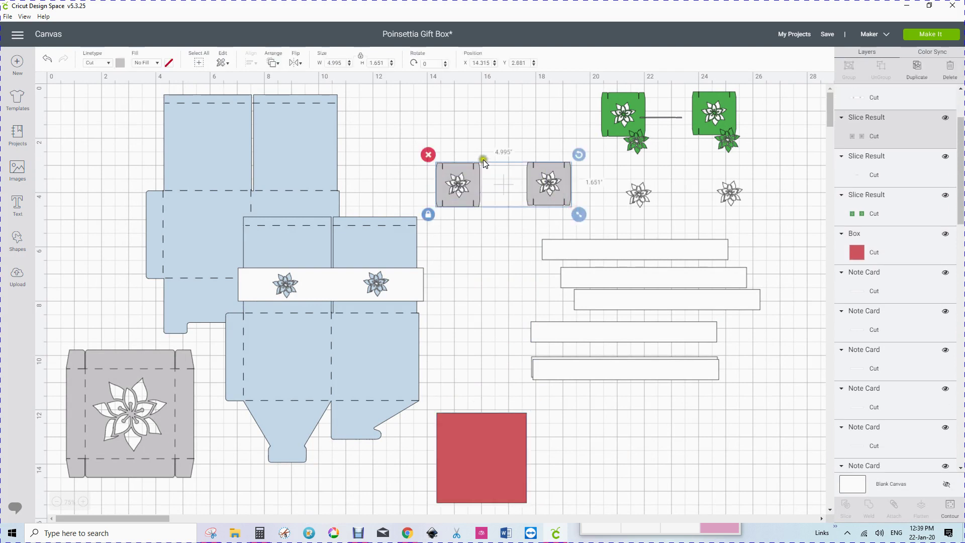
{"action": "left_click", "coordinate": [427, 155]}
{"action": "left_click_drag", "start_coordinate": [624, 129], "coordinate": [685, 214]}
{"action": "left_click_drag", "start_coordinate": [616, 115], "coordinate": [487, 138]}
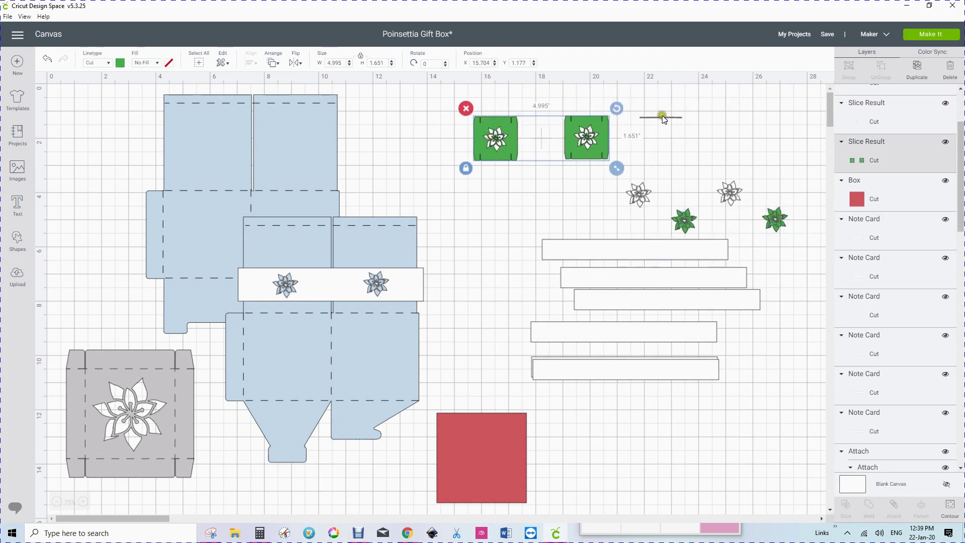
{"action": "left_click", "coordinate": [661, 116]}
{"action": "left_click", "coordinate": [663, 126]}
{"action": "left_click", "coordinate": [633, 109]}
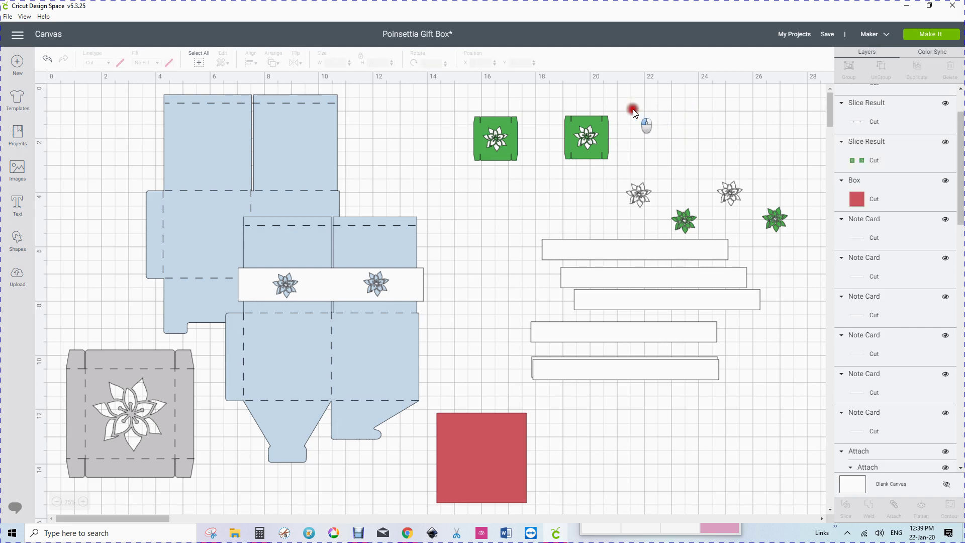
{"action": "left_click_drag", "start_coordinate": [456, 107], "coordinate": [631, 151]}
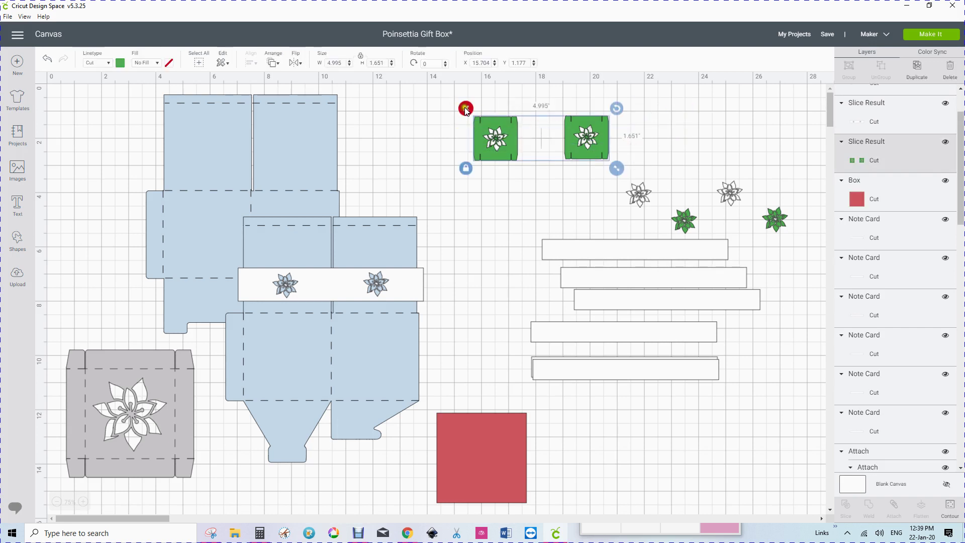
{"action": "left_click", "coordinate": [465, 108]}
Move the white poinsettia pair to about X 16.759, Y 2.527 and the green pair beneath it at about X 16.944, Y 3.62.
{"action": "left_click_drag", "start_coordinate": [642, 198], "coordinate": [520, 169]}
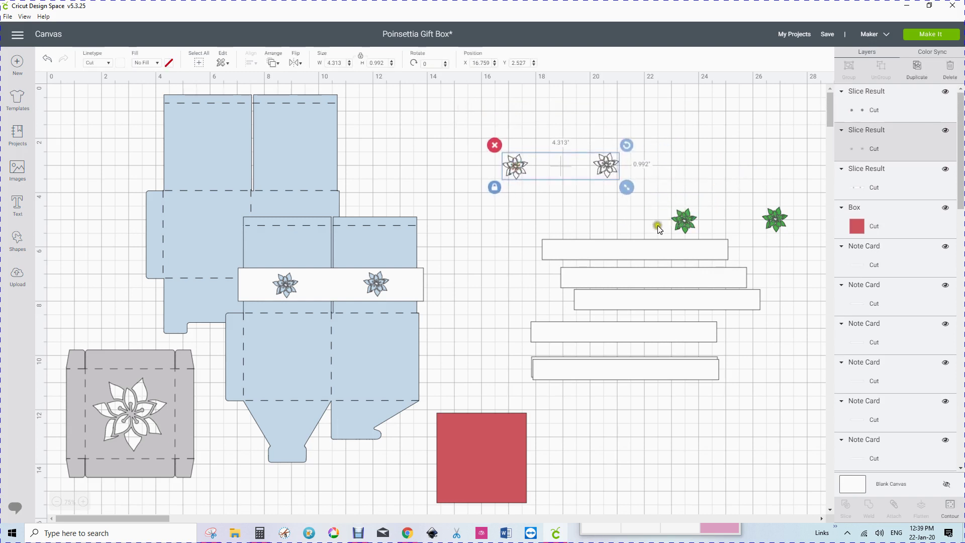
{"action": "left_click_drag", "start_coordinate": [684, 227], "coordinate": [523, 201]}
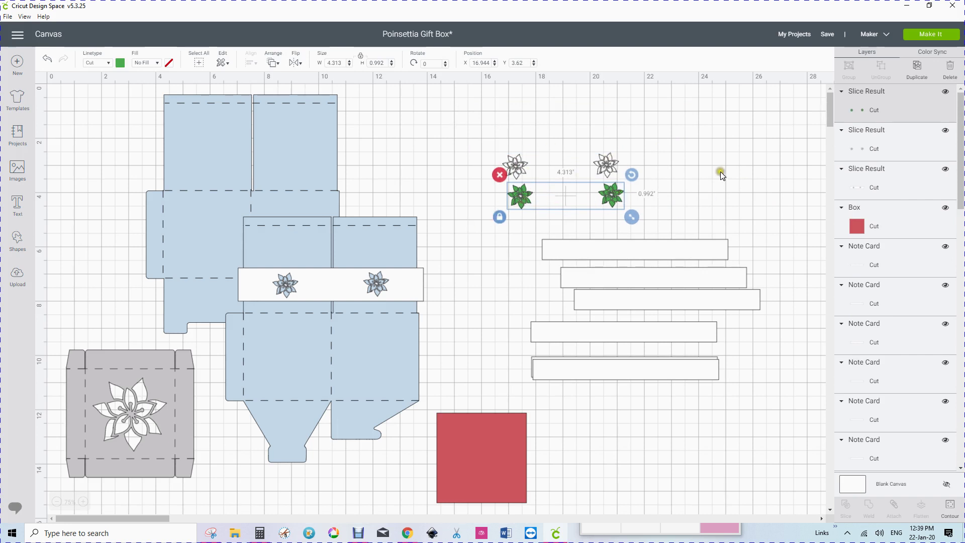
Stack the six narrow white strips in a column below the poinsettia pairs, with the lowest at about X 15.419, Y 10.197.
{"action": "left_click_drag", "start_coordinate": [663, 249], "coordinate": [578, 242]}
{"action": "left_click_drag", "start_coordinate": [720, 276], "coordinate": [621, 267]}
{"action": "left_click_drag", "start_coordinate": [731, 298], "coordinate": [621, 292]}
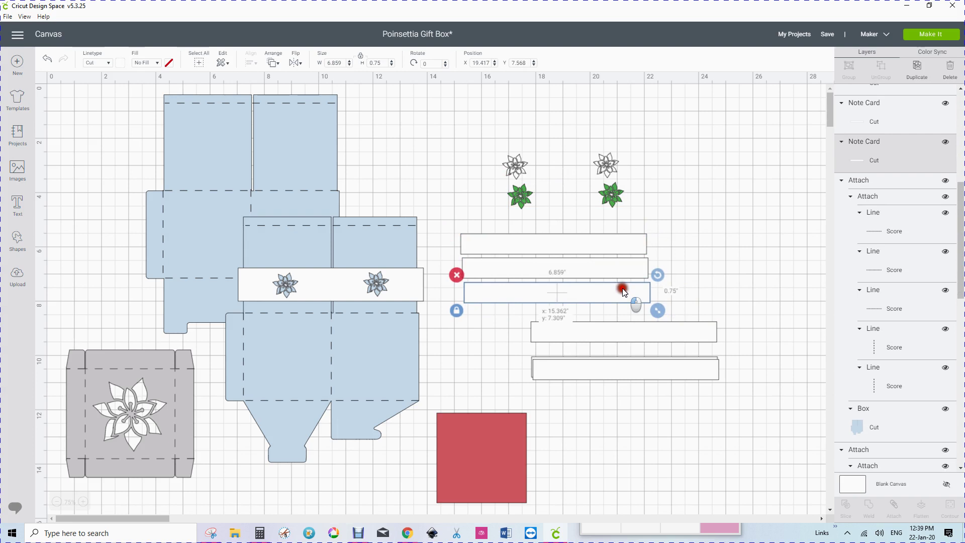
{"action": "left_click", "coordinate": [674, 333]}
{"action": "left_click_drag", "start_coordinate": [674, 333], "coordinate": [614, 316]}
{"action": "left_click_drag", "start_coordinate": [648, 365], "coordinate": [585, 344]}
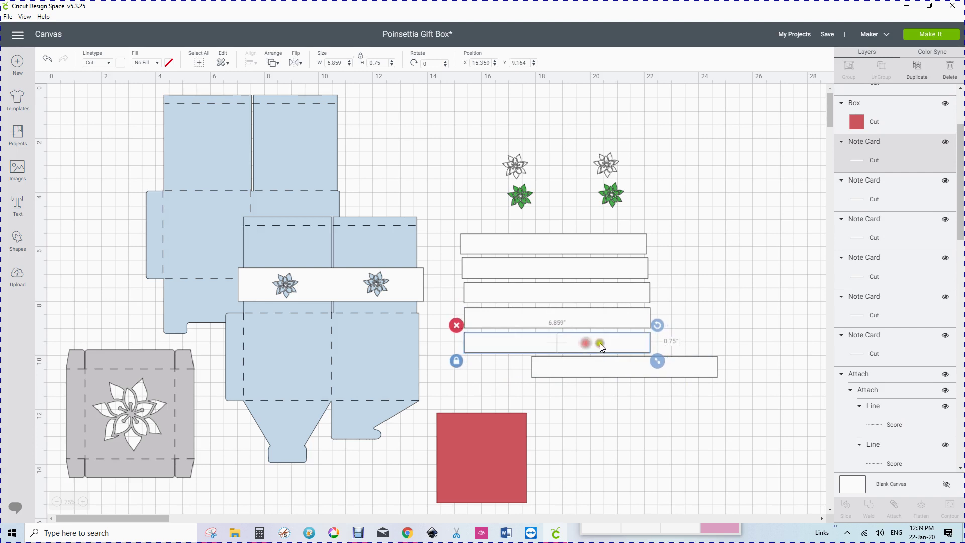
{"action": "left_click", "coordinate": [676, 378]}
{"action": "left_click_drag", "start_coordinate": [676, 380], "coordinate": [618, 373]}
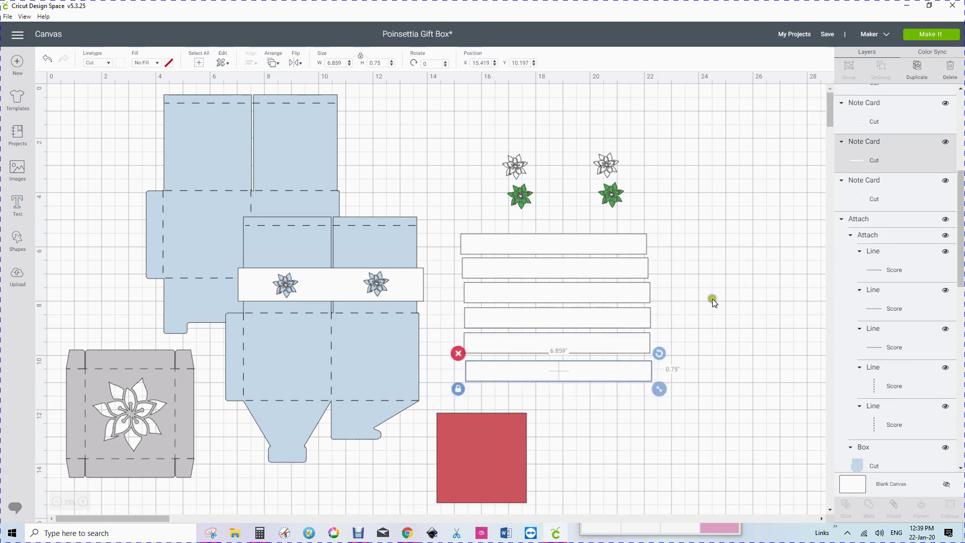
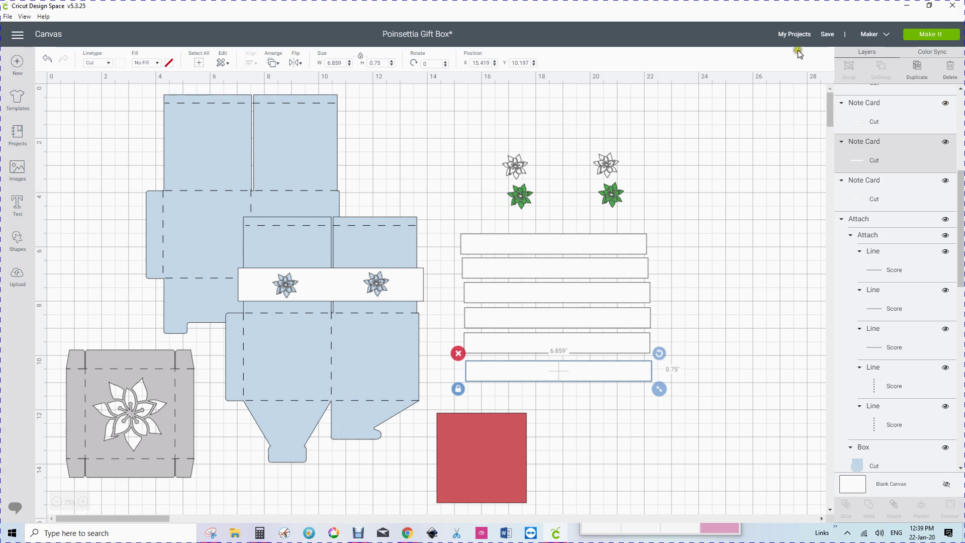
Save the project as a separate copy named "Poinsettia Gift Box - 1".
{"action": "left_click", "coordinate": [825, 36]}
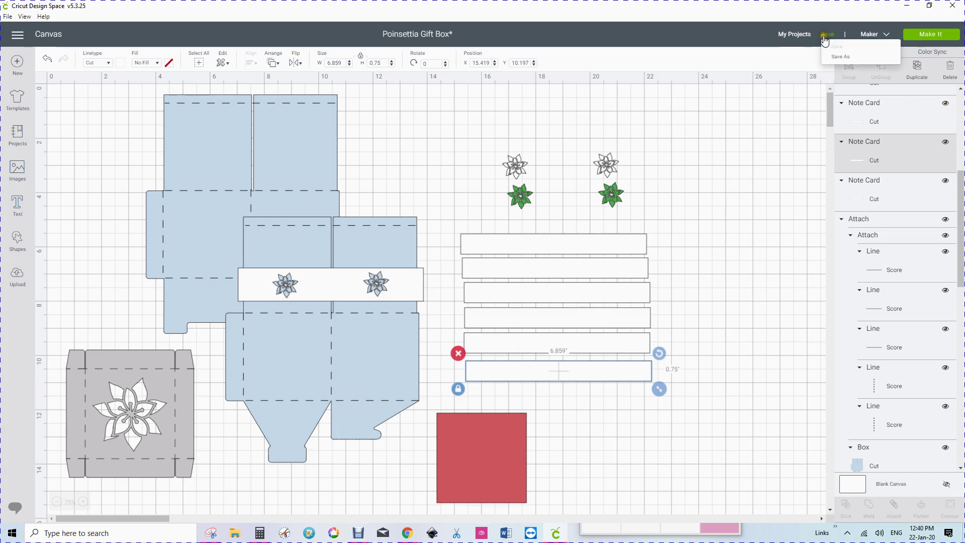
{"action": "left_click", "coordinate": [841, 57]}
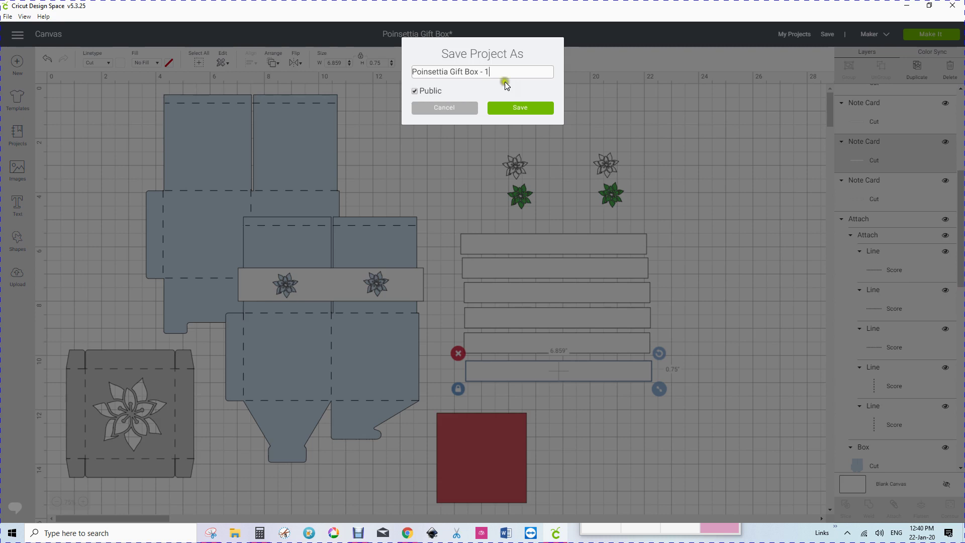
{"action": "left_click", "coordinate": [517, 108]}
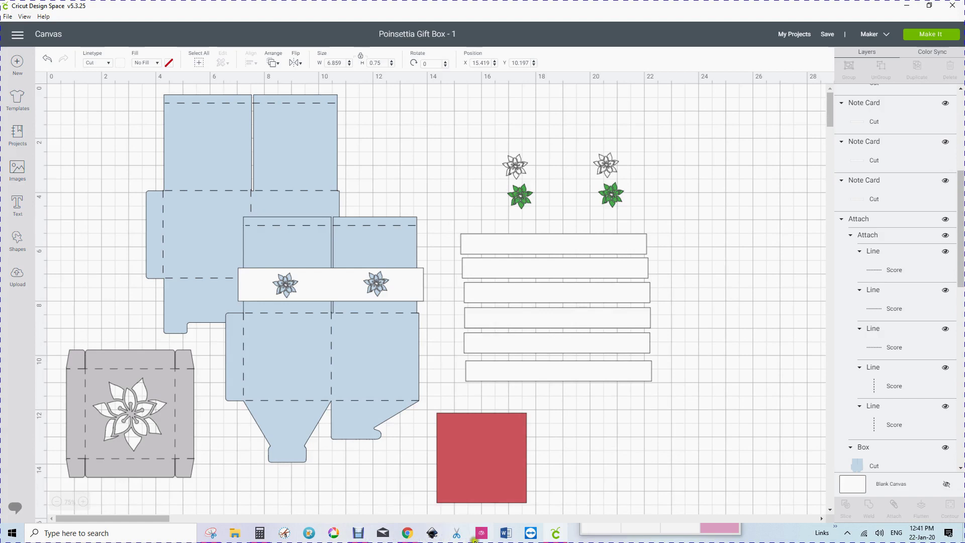
{"action": "mouse_move", "coordinate": [360, 535]}
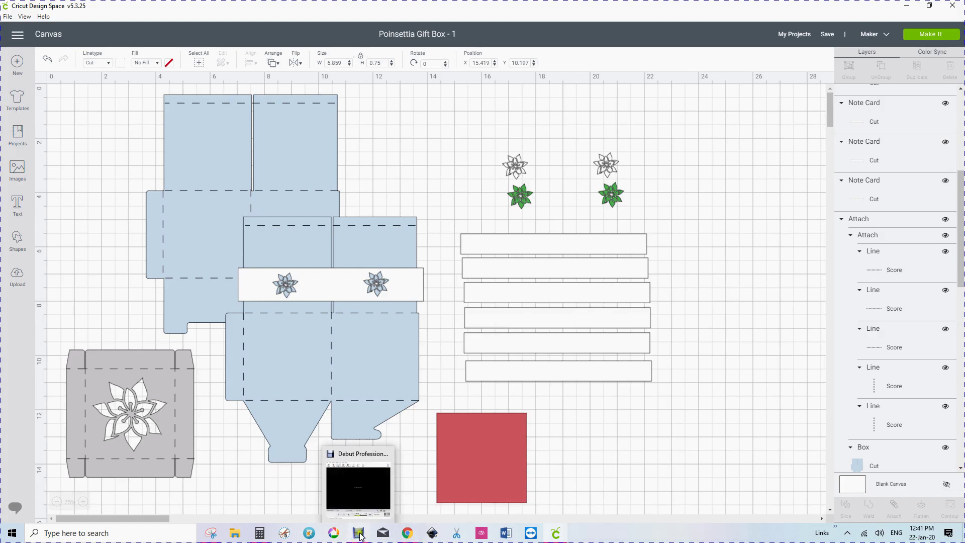